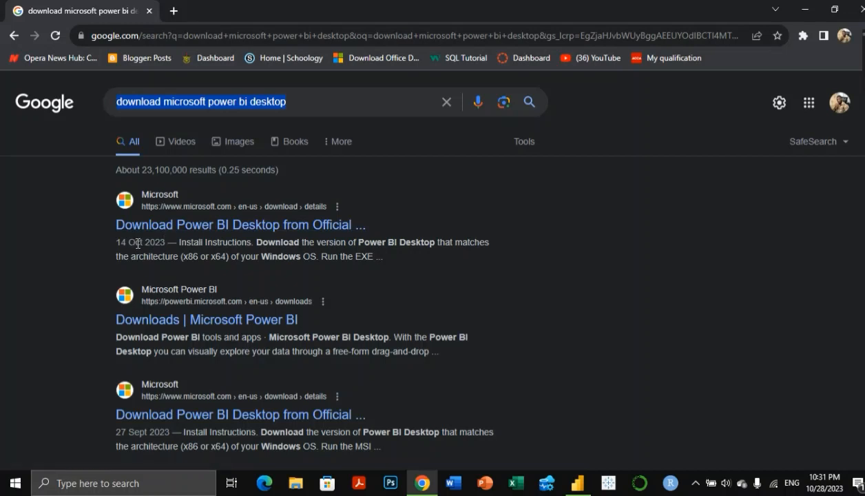
Step: Open Microsoft's official Power BI Desktop download page from the first search result and find its language and download options
click(226, 226)
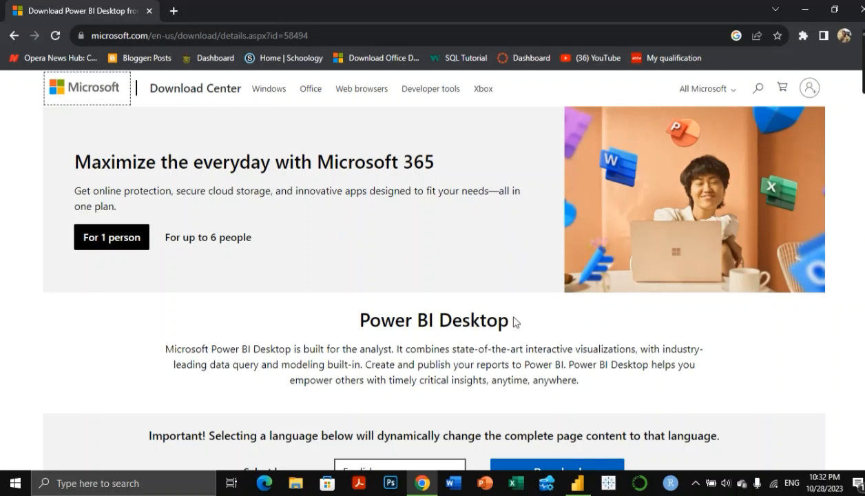
scroll(520, 293, down, 1)
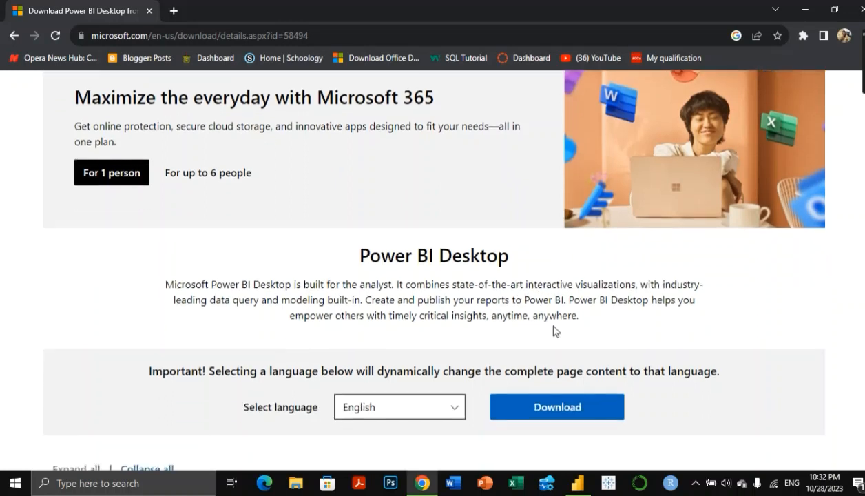
scroll(575, 328, down, 1)
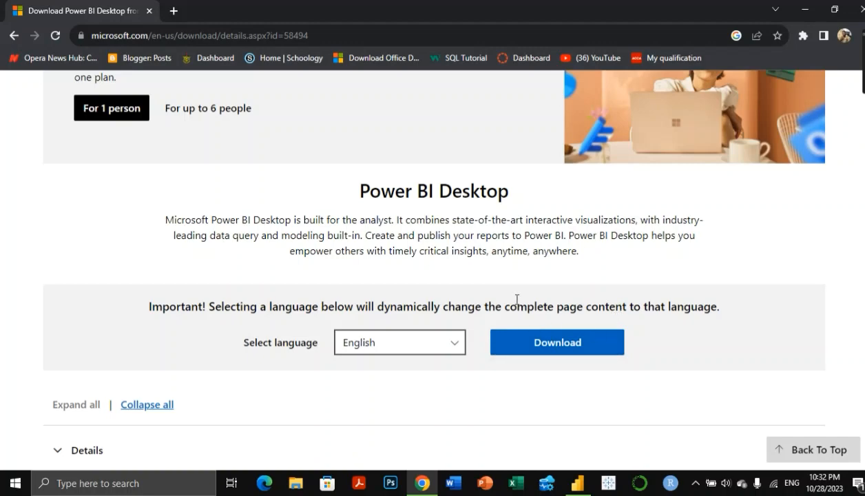
Step: Read the System Requirements and Install Instructions sections of the download page, and return to the page's beginning
scroll(640, 297, down, 10)
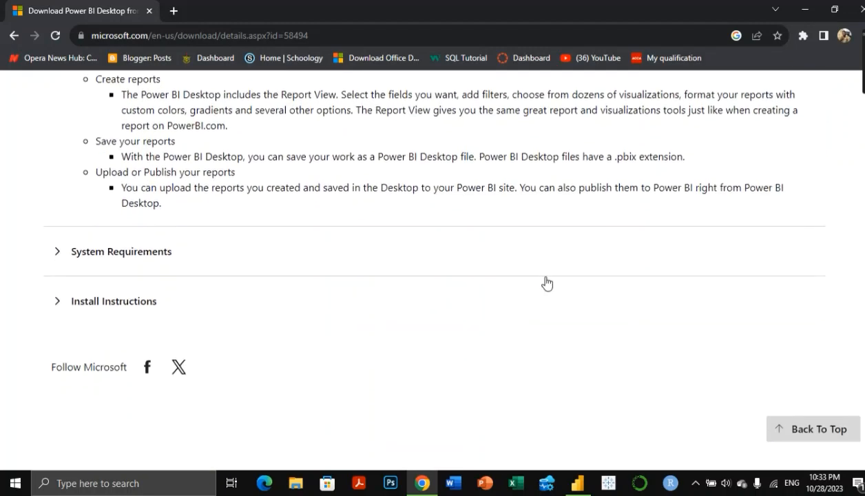
click(57, 254)
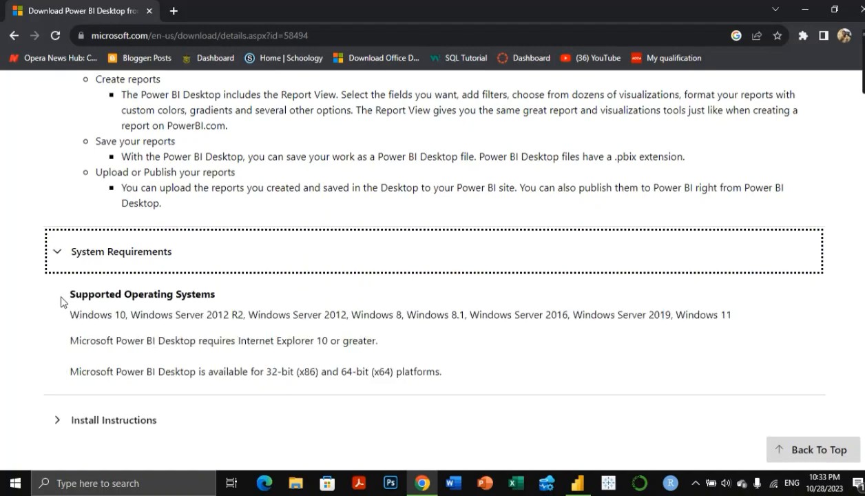
scroll(60, 301, down, 2)
click(62, 294)
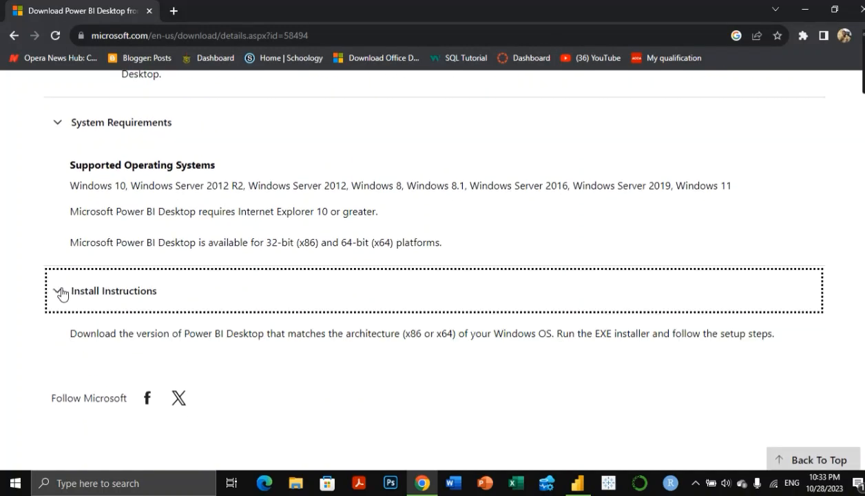
scroll(525, 250, up, 10)
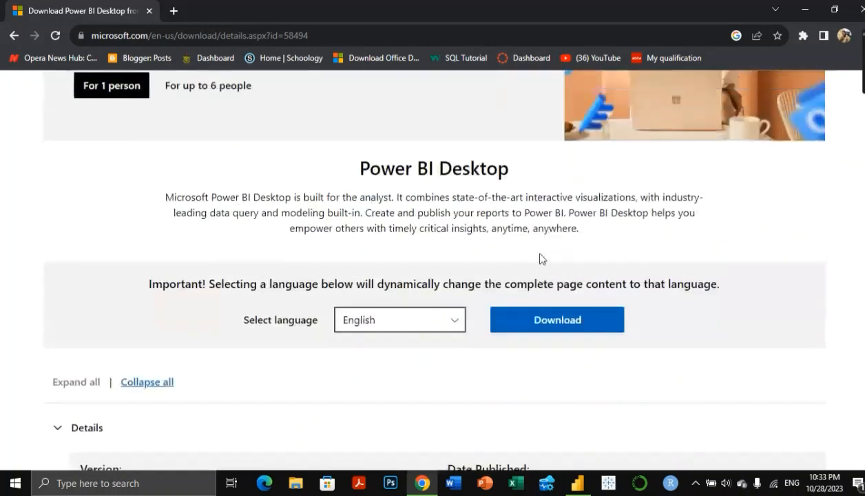
scroll(542, 259, up, 1)
scroll(543, 253, up, 2)
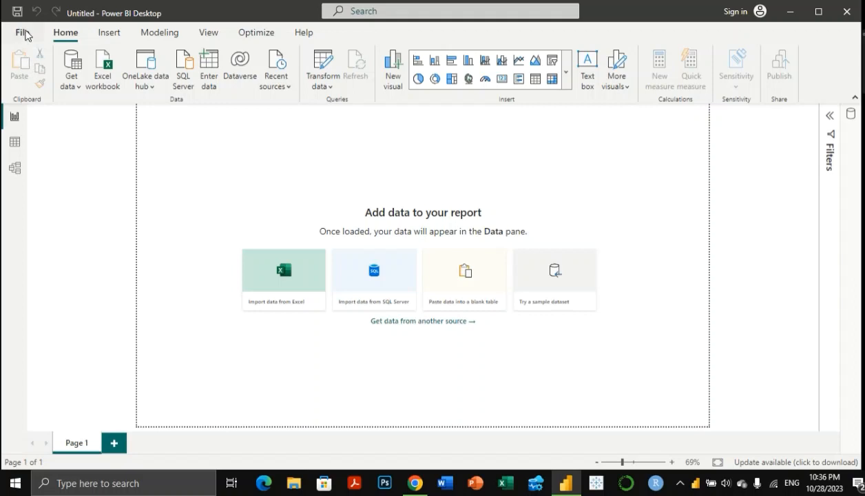
Step: Look through the list of recent reports in Power BI Desktop and return to the blank report
click(24, 33)
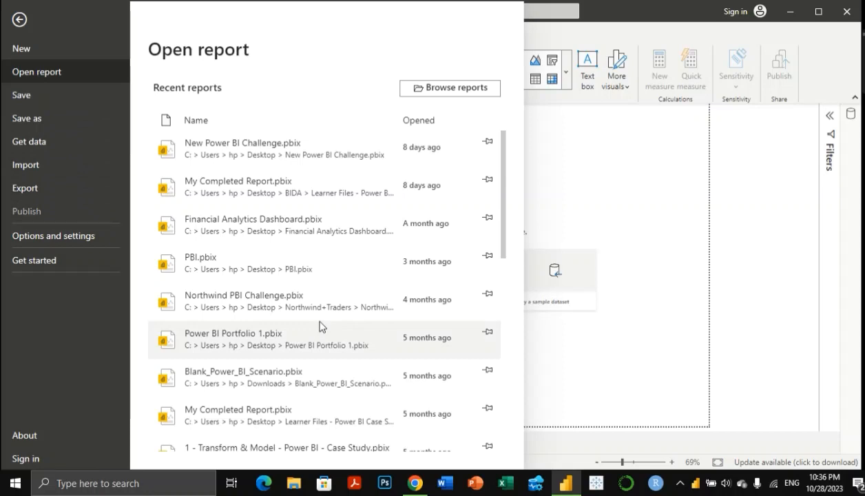
scroll(324, 320, down, 4)
scroll(338, 284, down, 3)
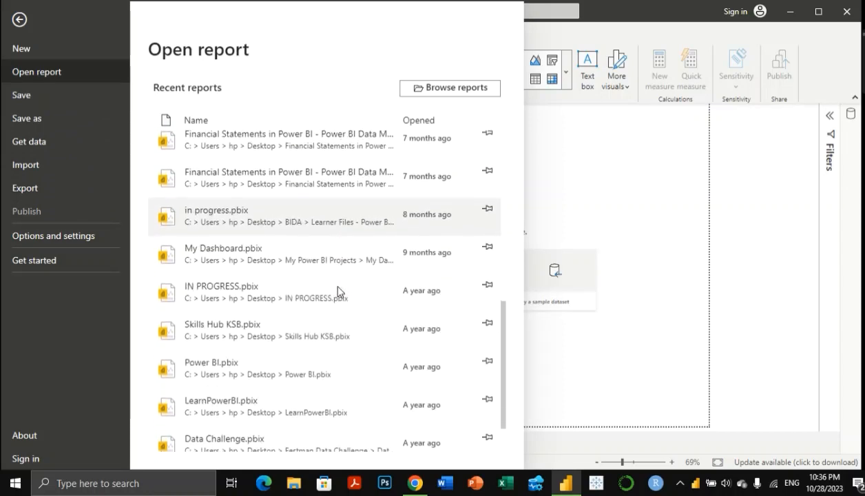
scroll(345, 294, up, 7)
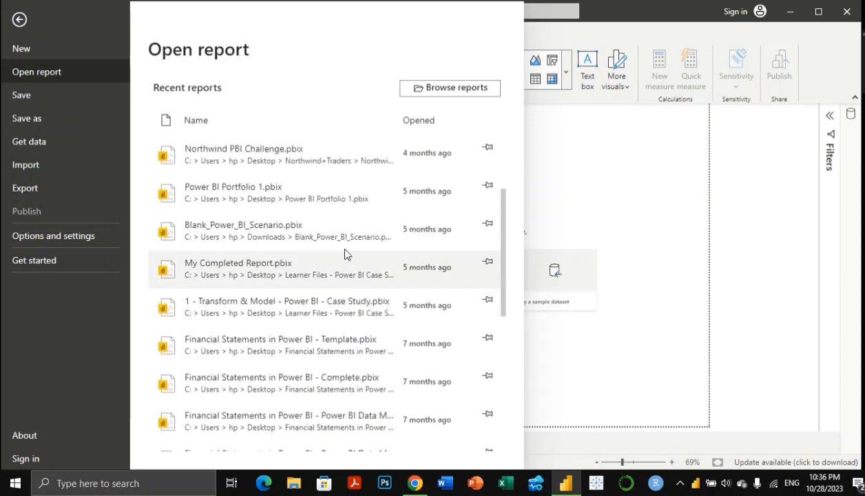
key(Escape)
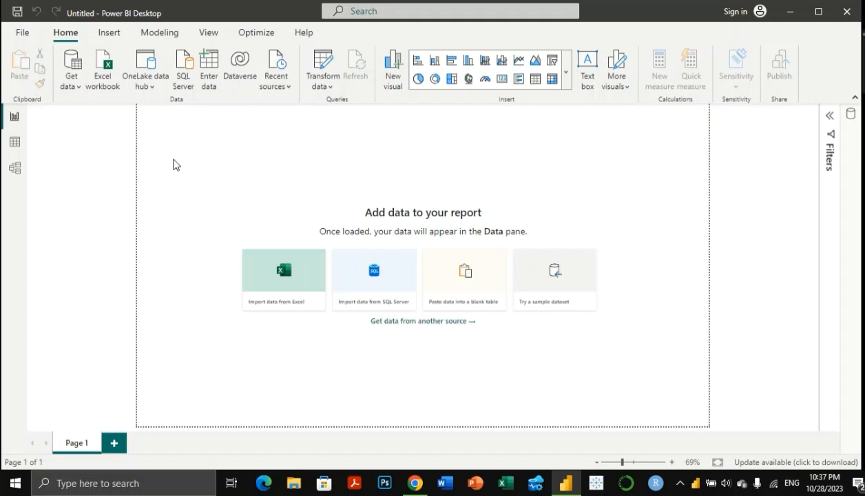
Step: Review the common data sources and browse the complete list of Get Data connectors
click(77, 82)
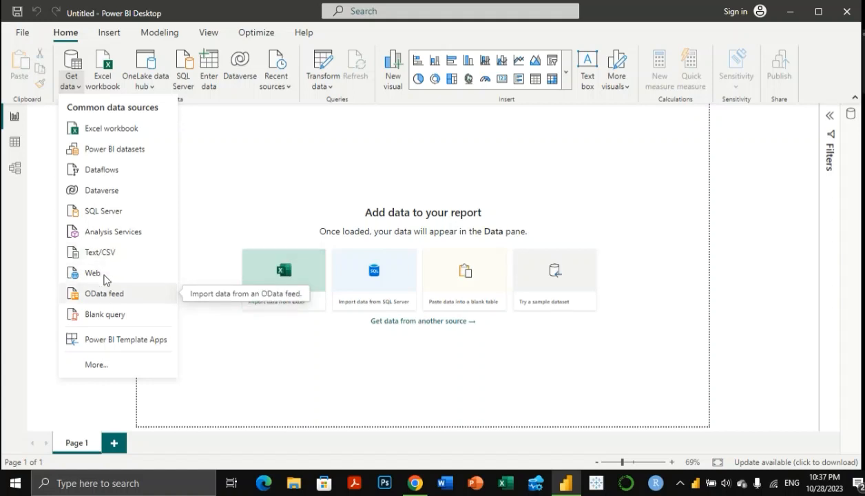
click(100, 365)
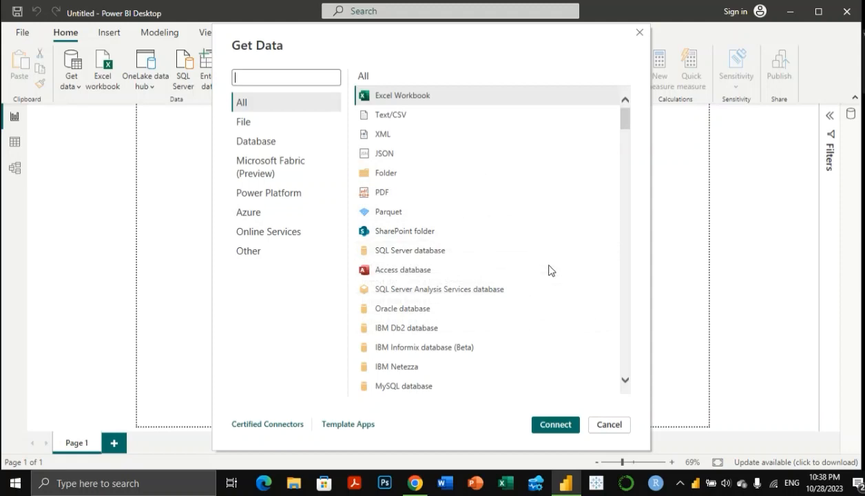
scroll(551, 270, down, 5)
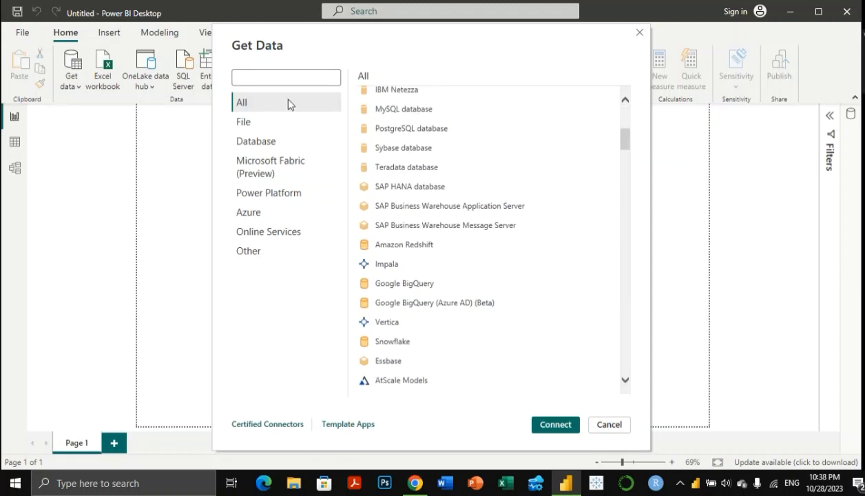
scroll(476, 209, up, 5)
scroll(456, 195, down, 3)
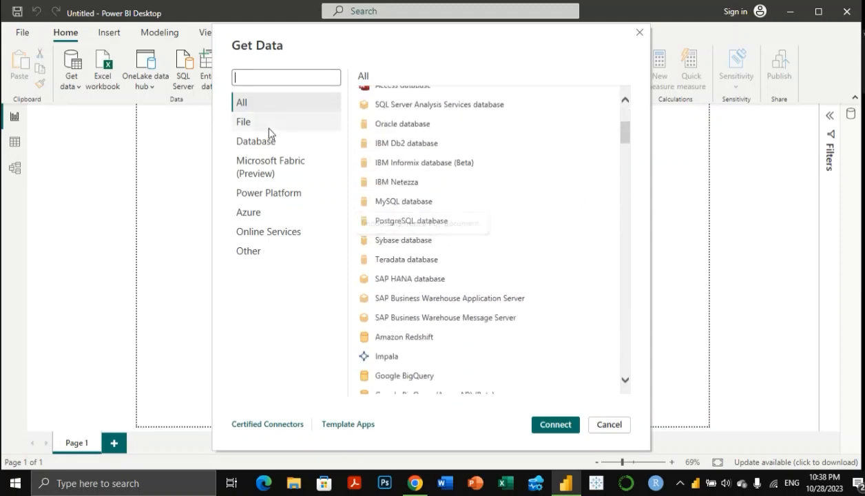
Step: Examine the connectors in the File, Database and Microsoft Fabric (Preview) categories
click(262, 131)
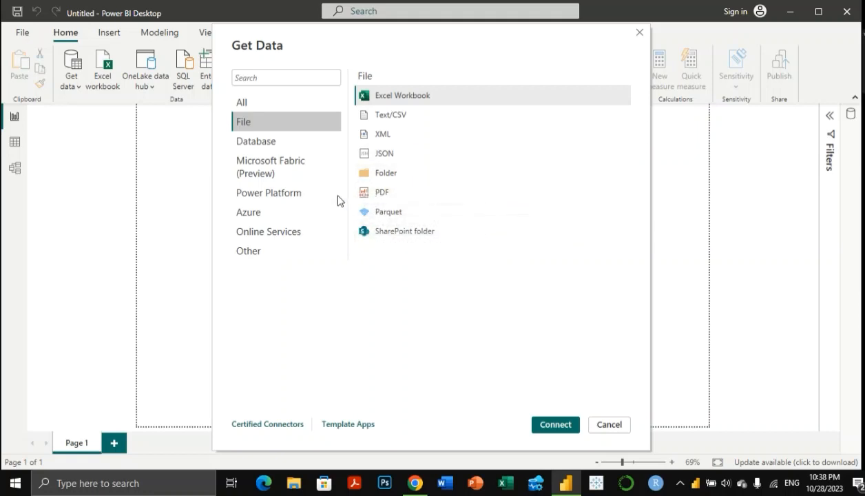
click(270, 140)
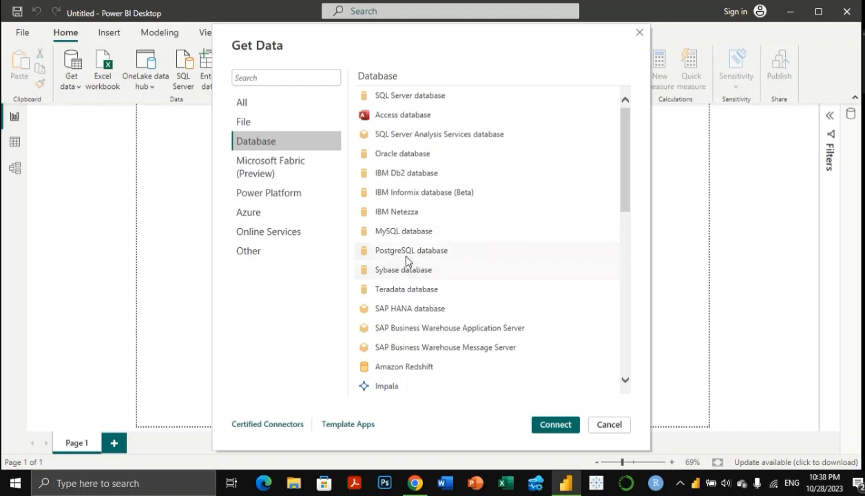
click(283, 174)
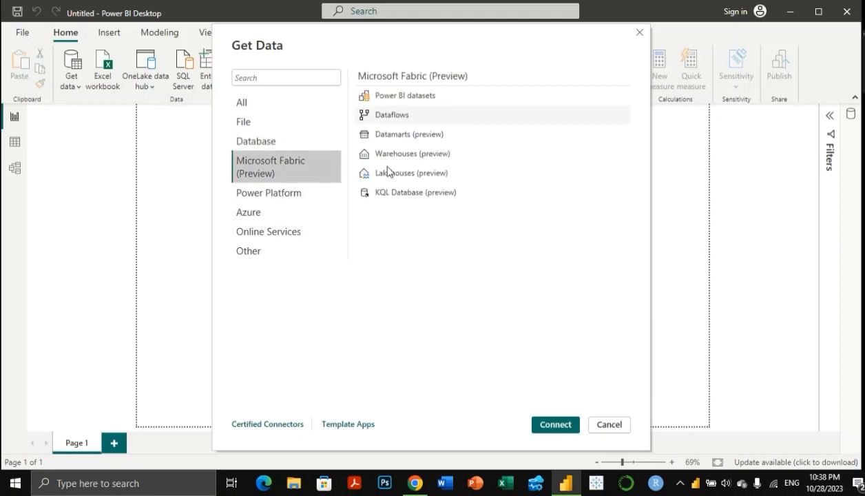
Step: Browse the Online Services connectors, including GitHub (Beta) and LinkedIn Sales Navigator (Beta), and leave Get Data without connecting
click(286, 235)
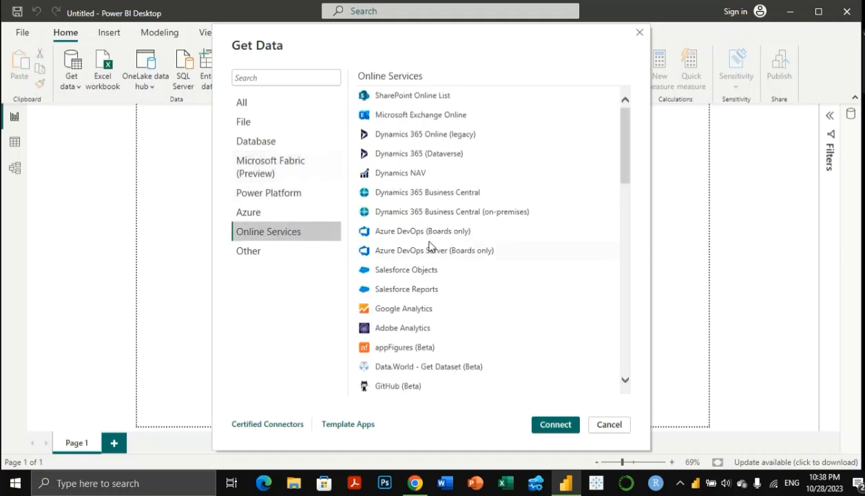
click(398, 387)
scroll(427, 367, down, 2)
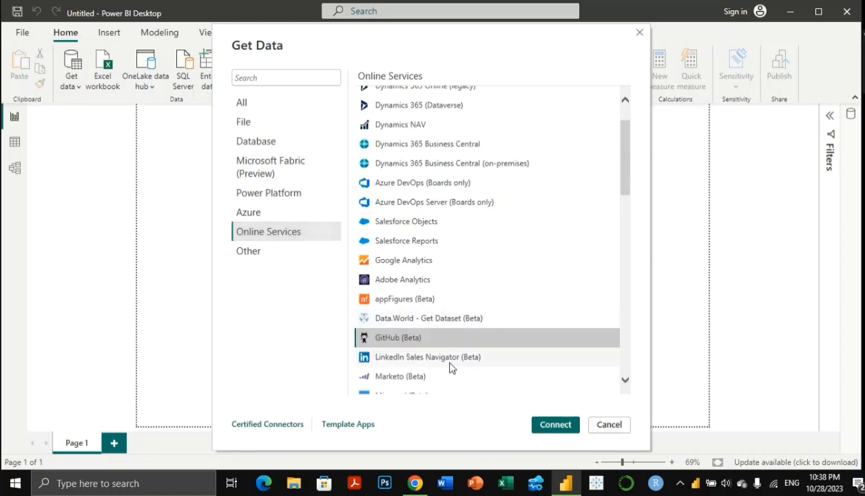
click(401, 319)
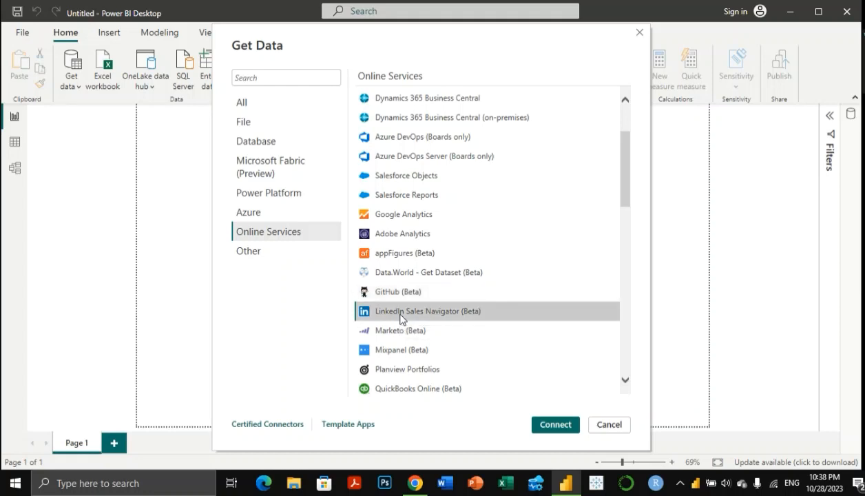
scroll(448, 352, down, 4)
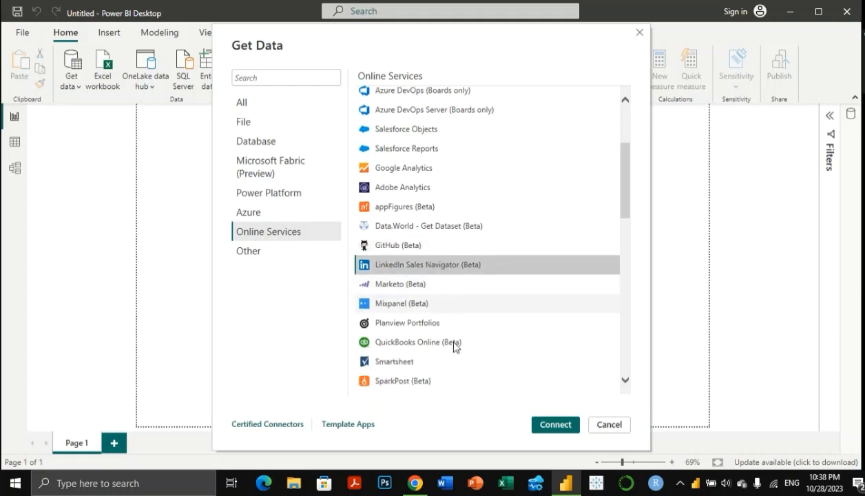
scroll(535, 342, down, 2)
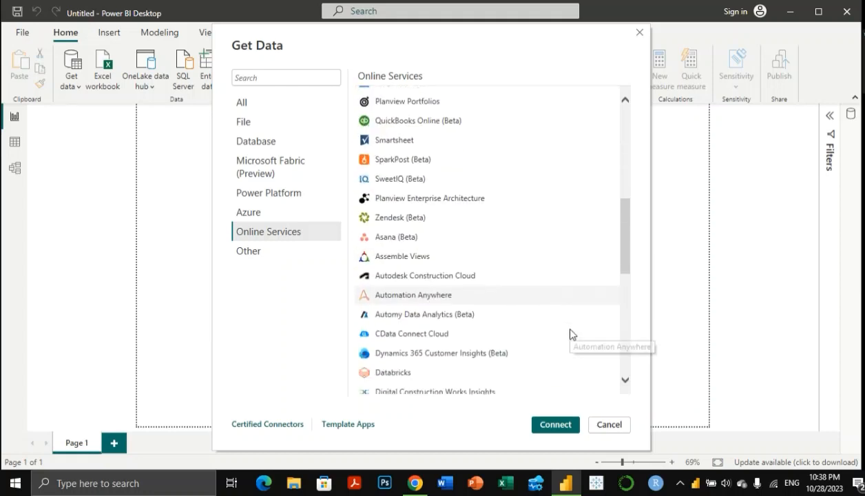
scroll(572, 332, up, 4)
scroll(572, 332, down, 1)
click(601, 425)
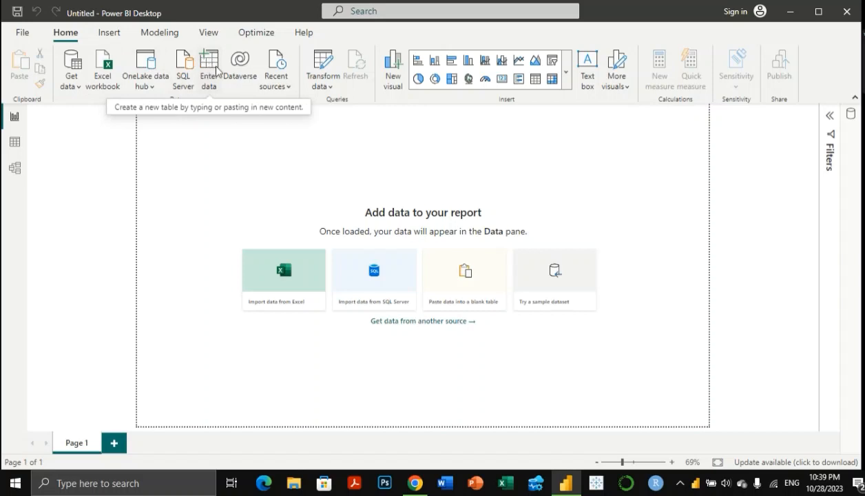
Step: Check the list of recently used data sources and close it without choosing one
click(288, 87)
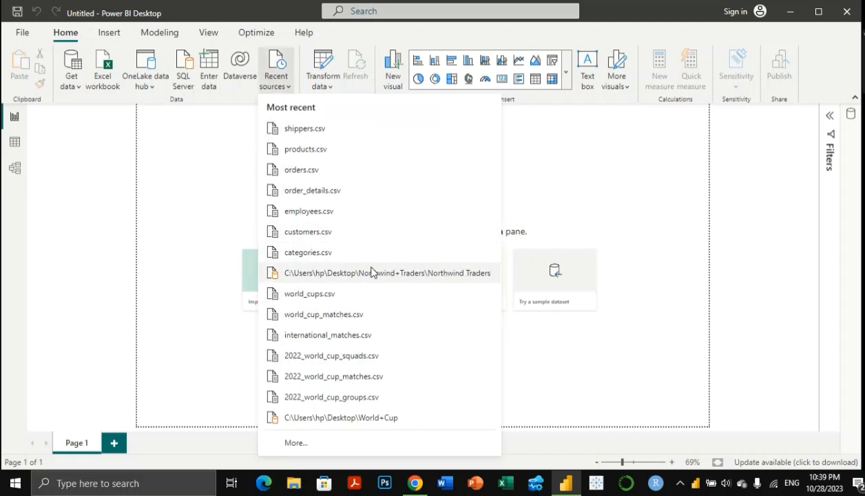
click(281, 87)
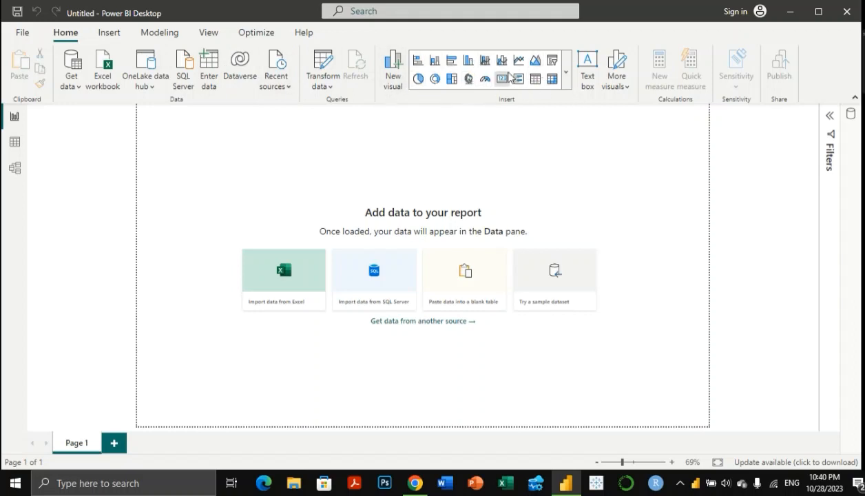
Step: Look through the full gallery of visual types, from bar and column charts to AI visuals, without inserting any
click(566, 80)
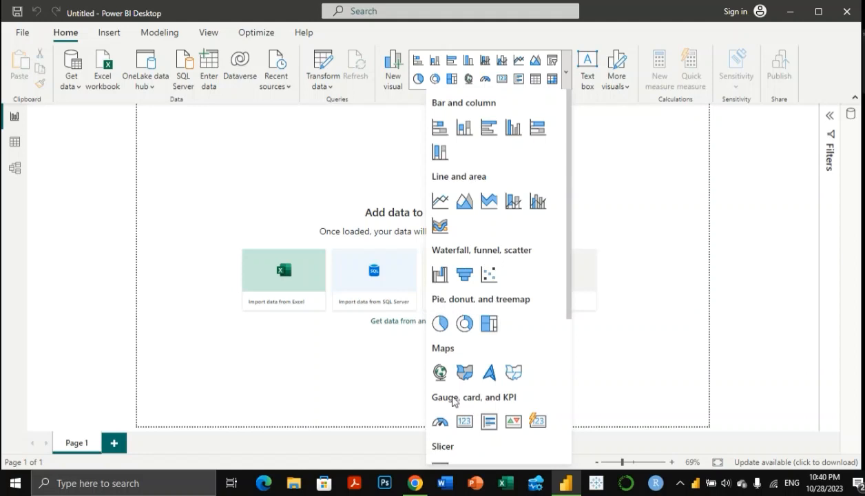
scroll(516, 390, down, 3)
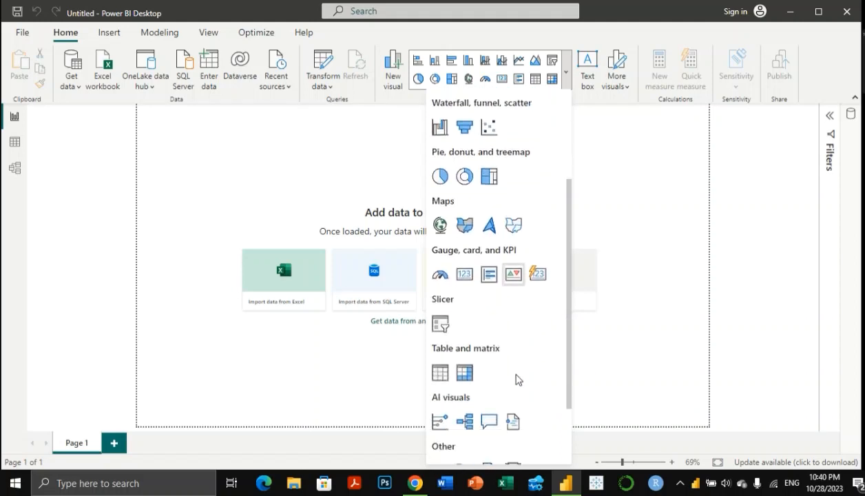
scroll(518, 379, down, 3)
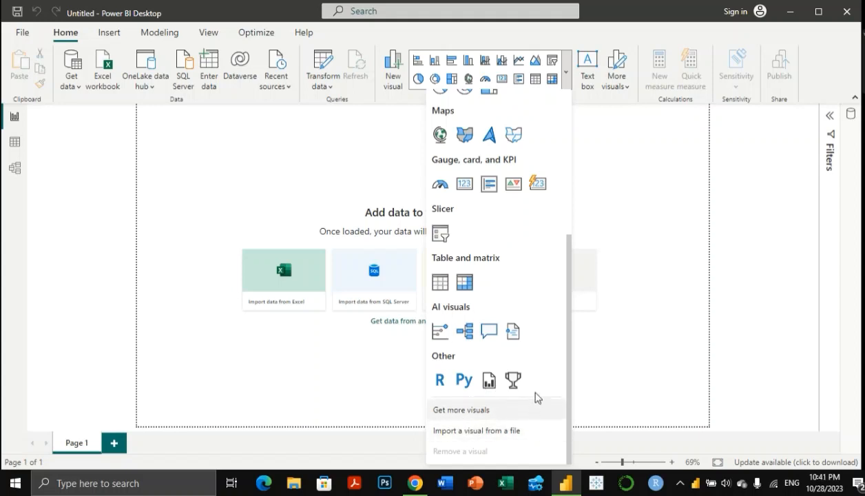
scroll(515, 265, up, 2)
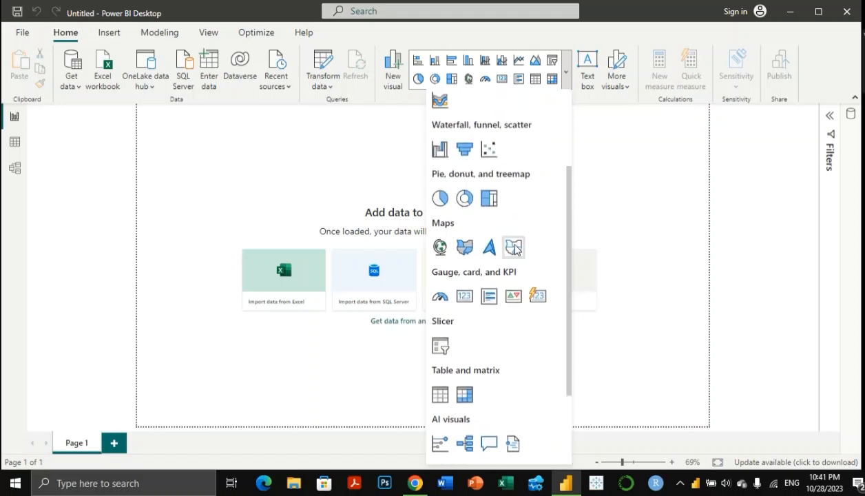
scroll(515, 249, up, 3)
click(567, 72)
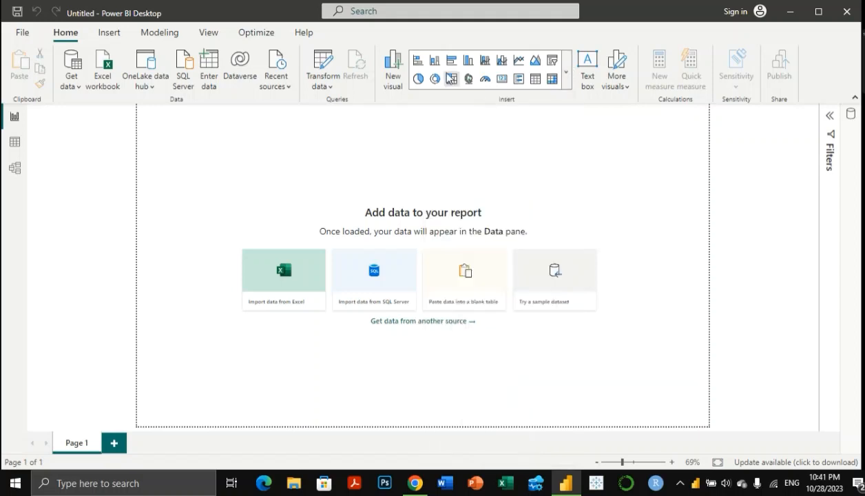
Step: Check the options for importing more visuals, and display the commands for inserting report elements
click(628, 88)
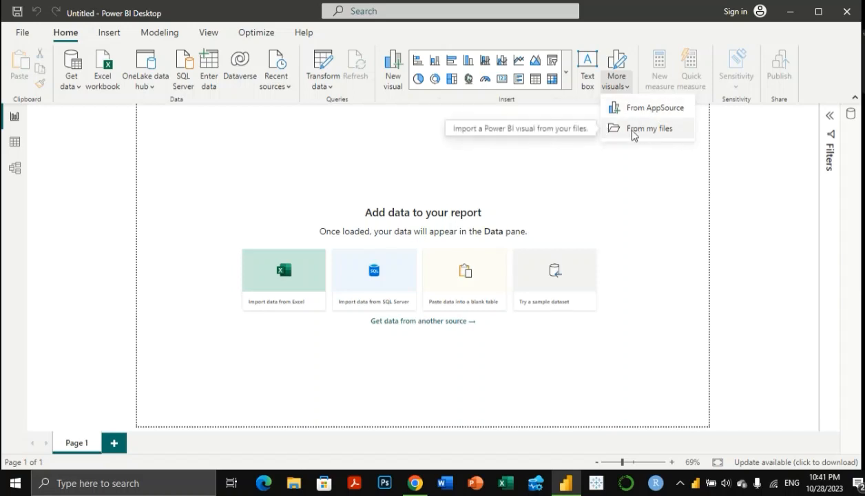
click(627, 86)
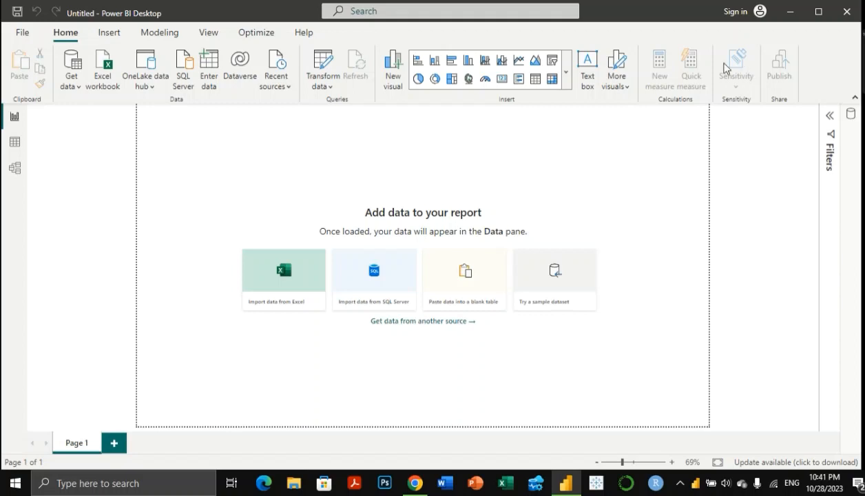
click(114, 35)
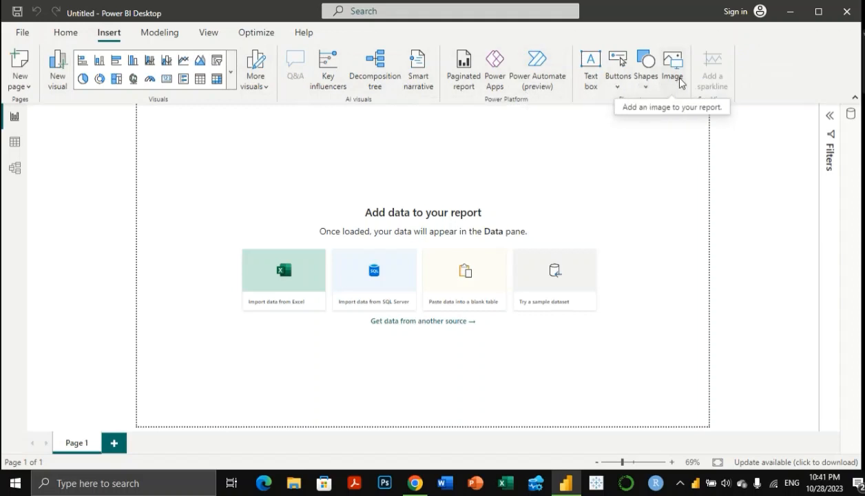
Step: Look over the modeling, view, optimize and help commands, and return to the home commands
click(164, 37)
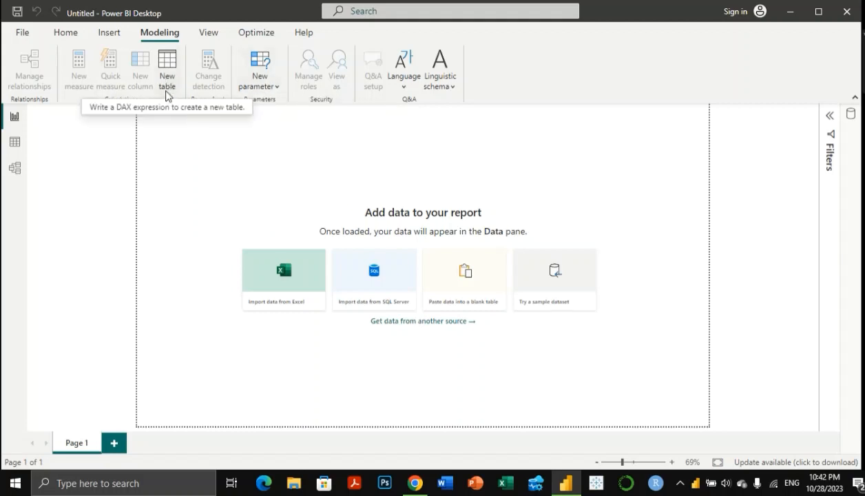
click(208, 33)
click(255, 33)
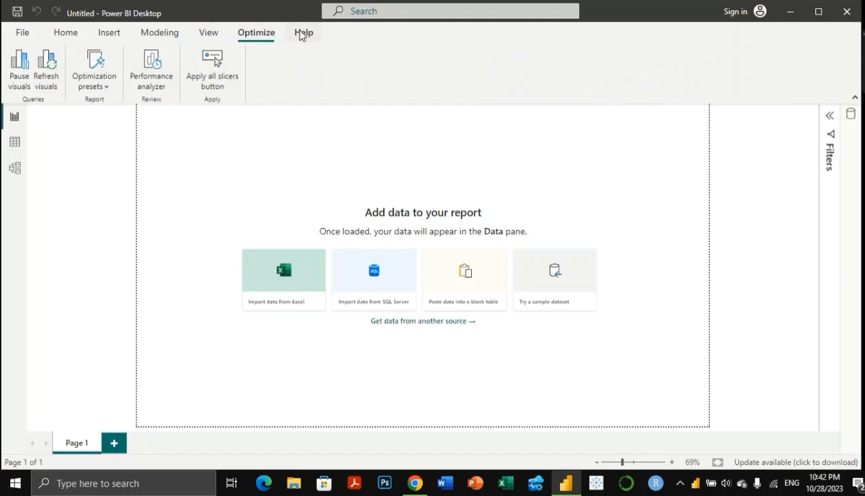
click(303, 32)
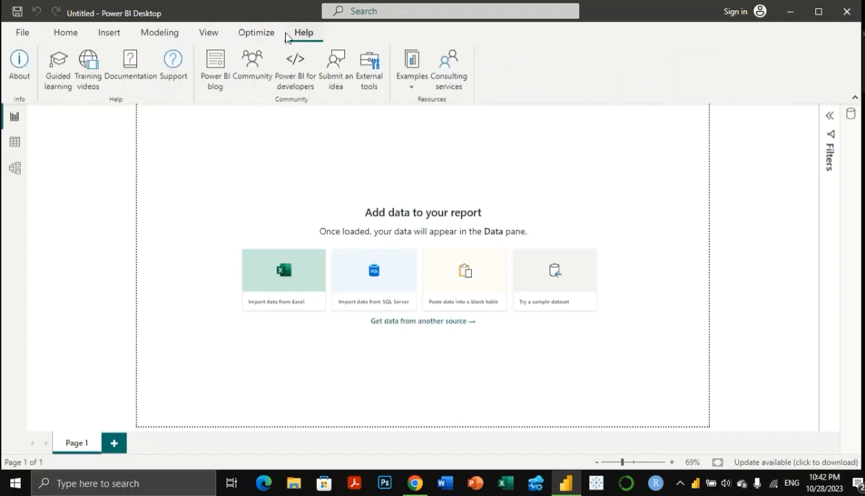
click(66, 32)
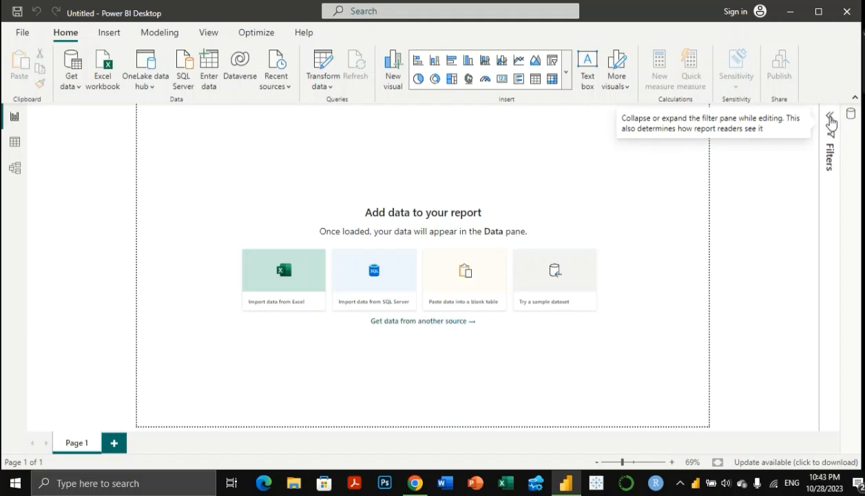
Step: Examine the Filters pane in report view and the Data pane in table view, leaving both collapsed
click(831, 118)
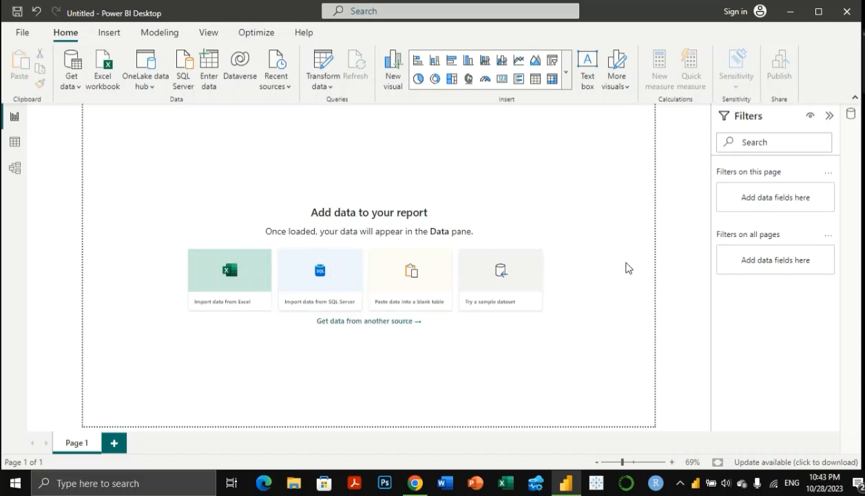
click(829, 115)
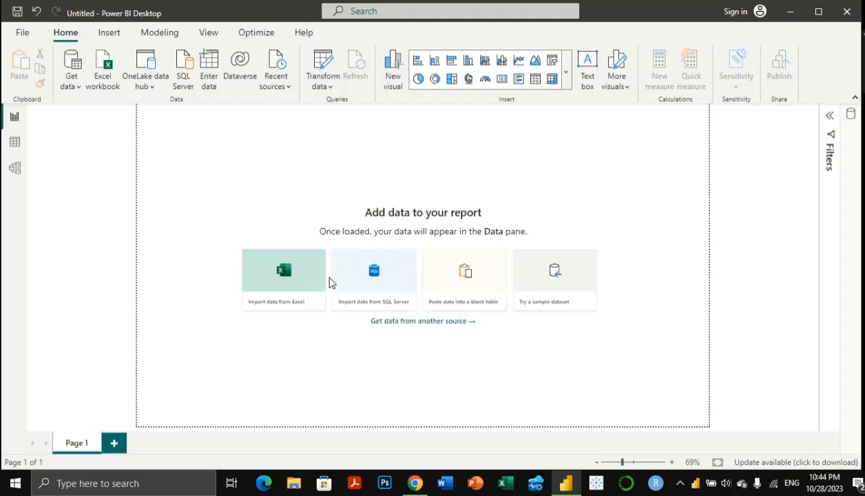
click(12, 143)
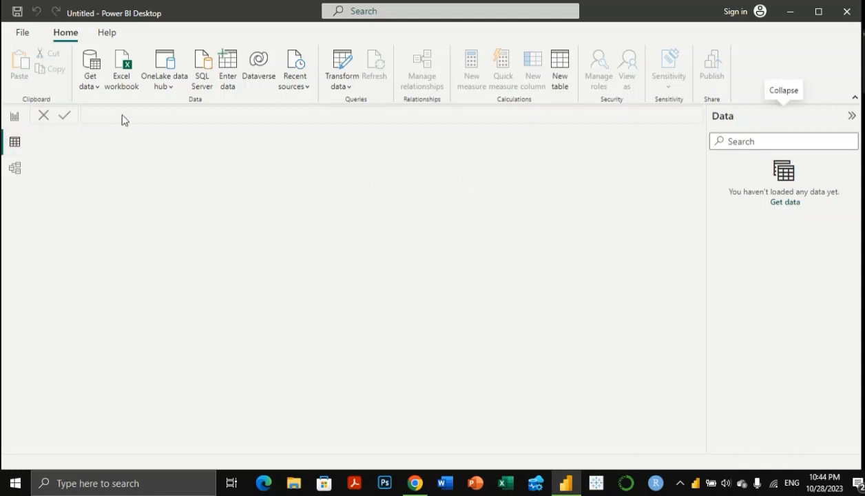
click(851, 118)
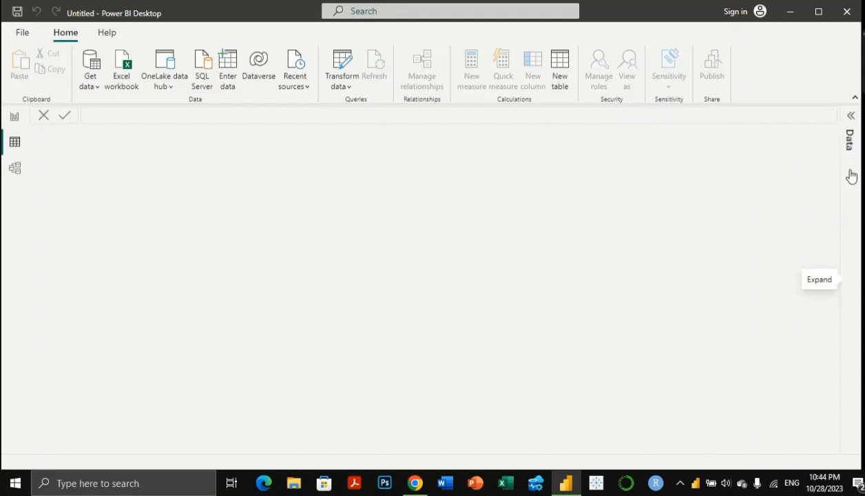
click(852, 116)
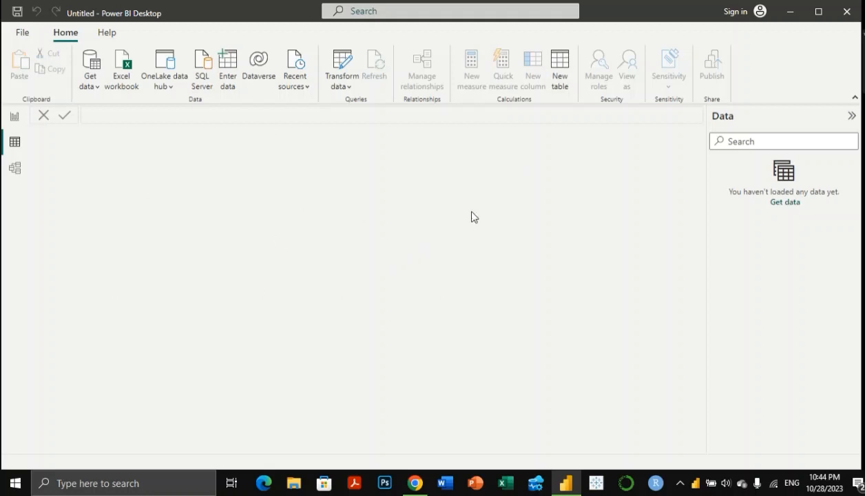
click(853, 117)
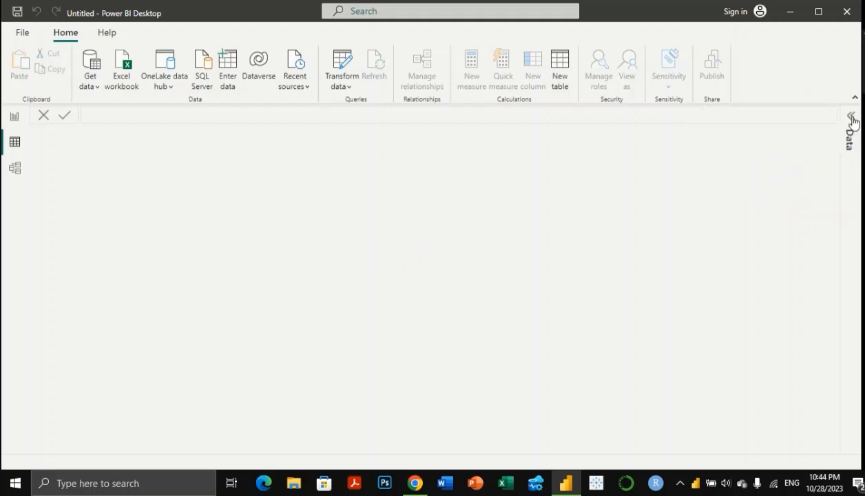
Step: Look at model view with its Properties pane, and return to the report canvas and its insert and home commands
click(15, 169)
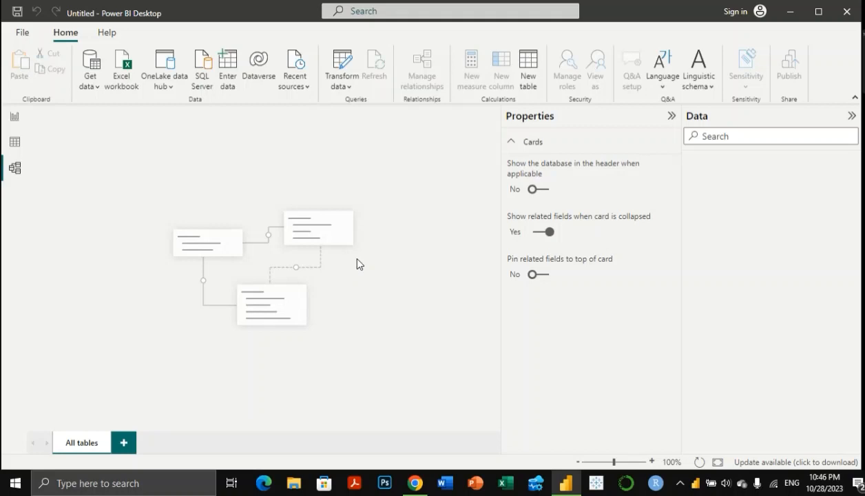
click(672, 116)
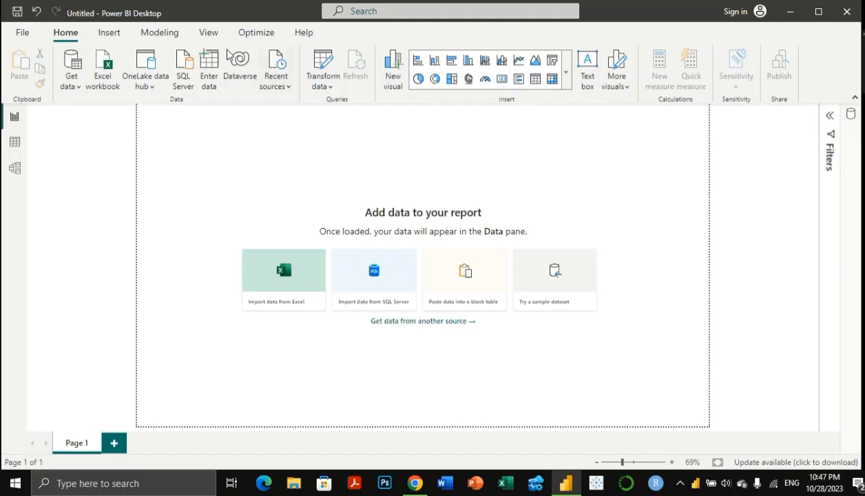
click(108, 35)
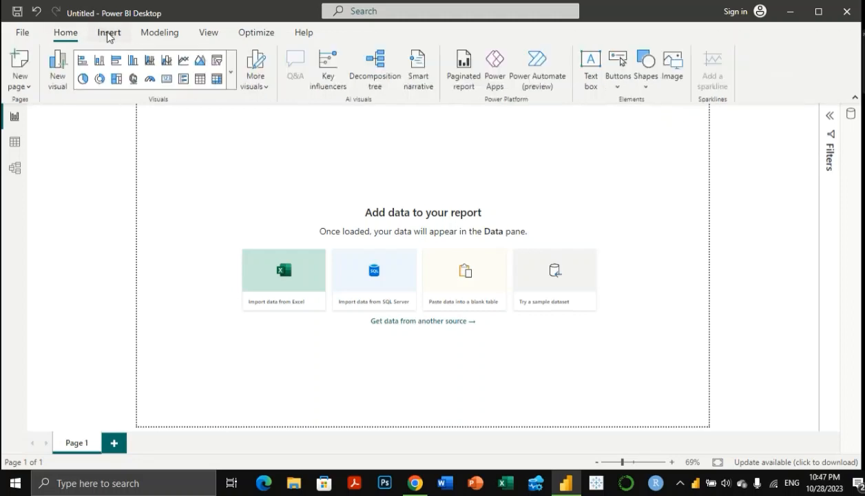
click(68, 36)
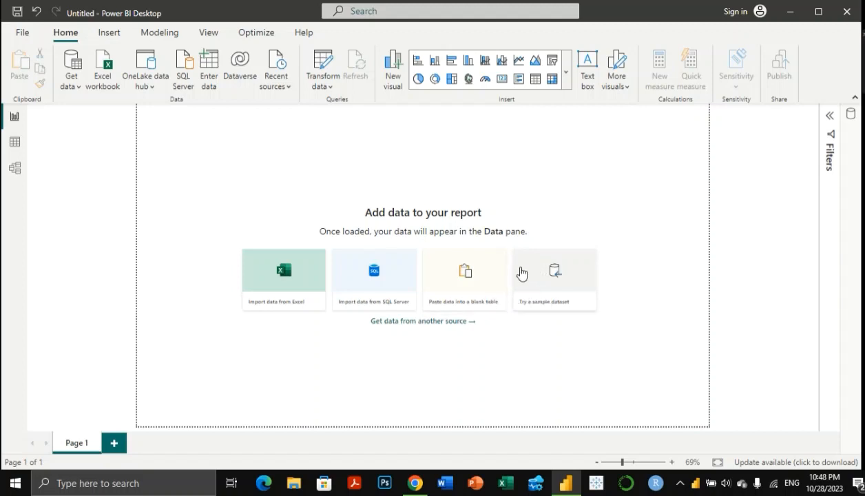
Step: Load the sample dataset and select the financials table from Financial Sample.xlsx
click(548, 306)
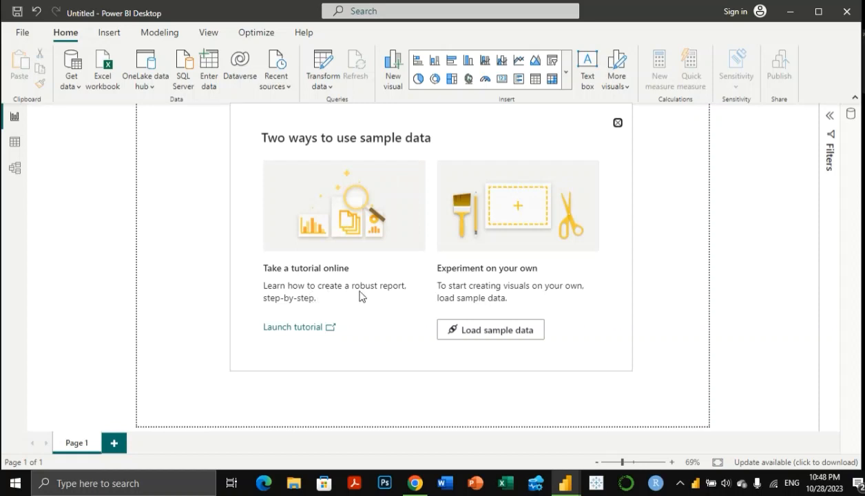
click(489, 331)
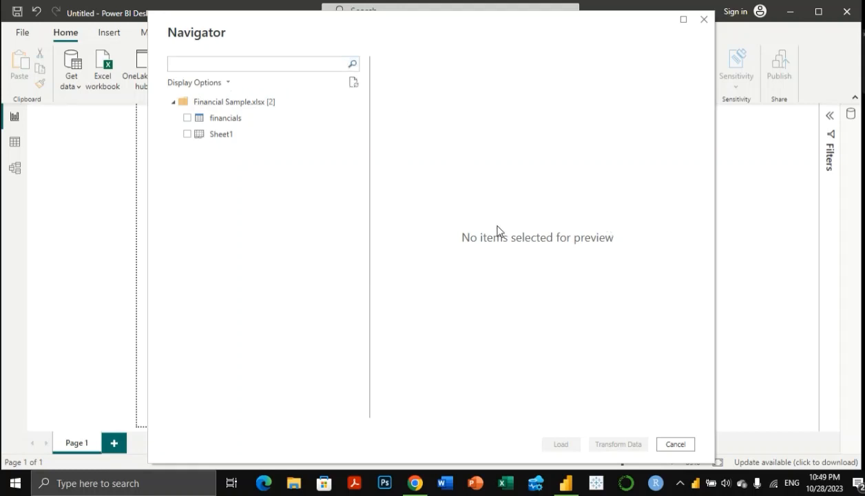
click(187, 118)
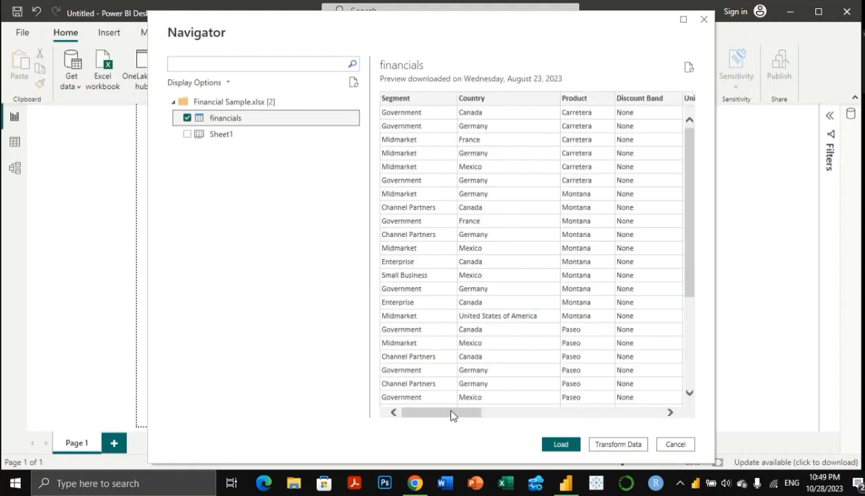
Step: Open the financials table for transformation in Power Query Editor and refresh its data preview
drag(449, 412, 429, 411)
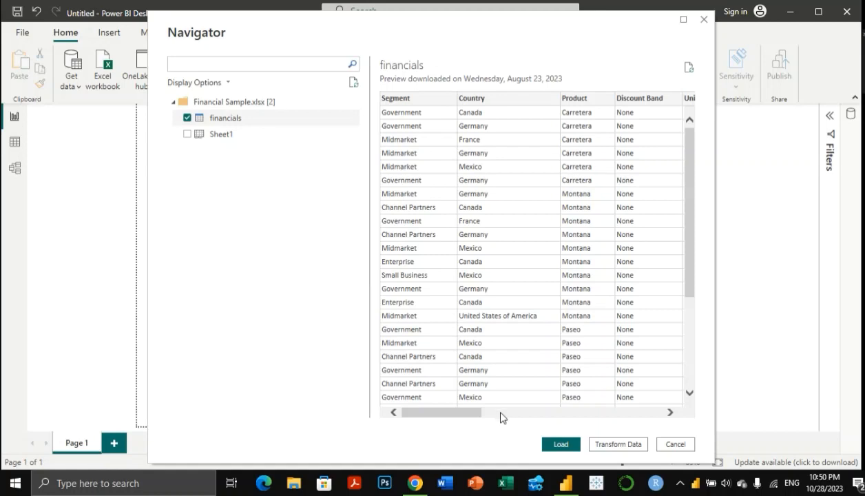
drag(467, 413, 450, 408)
click(618, 445)
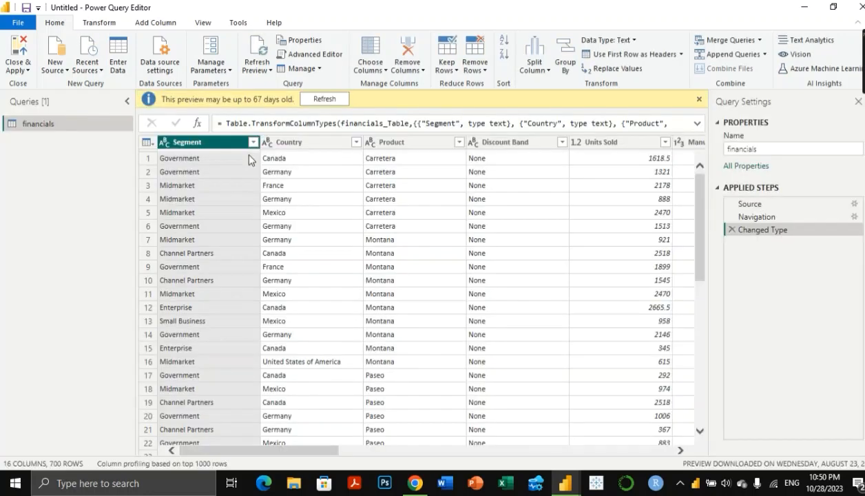
click(331, 98)
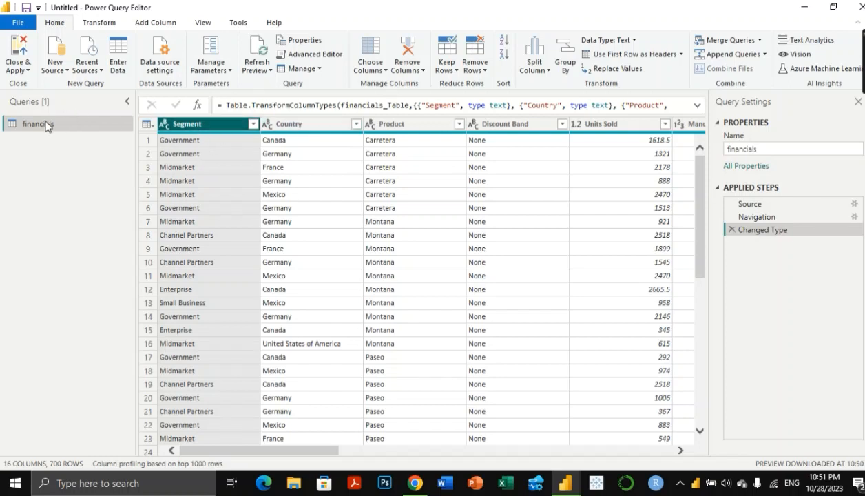
Step: Examine the Country, Product, Discount Band and Units Sold columns, checking the Discount Band filter values without applying a filter
click(310, 126)
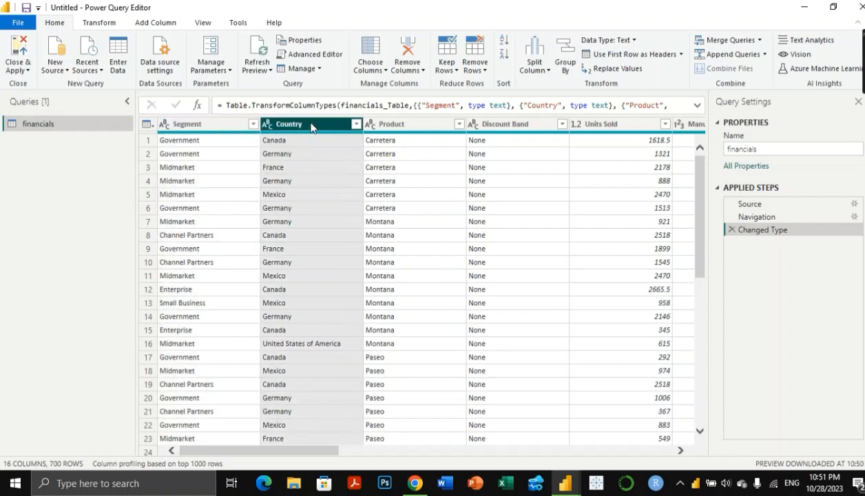
click(412, 128)
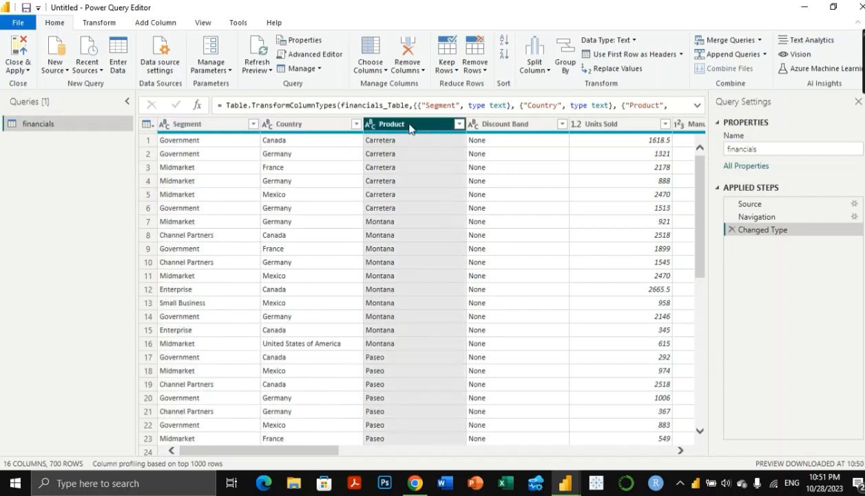
click(508, 129)
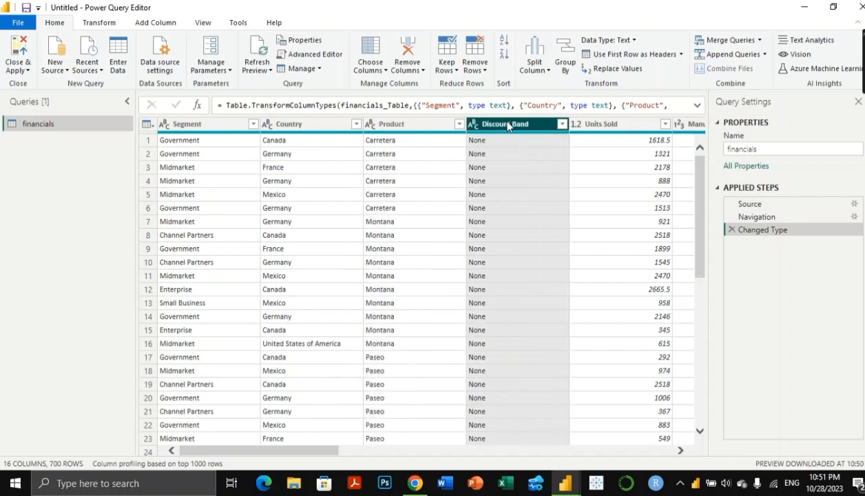
click(562, 125)
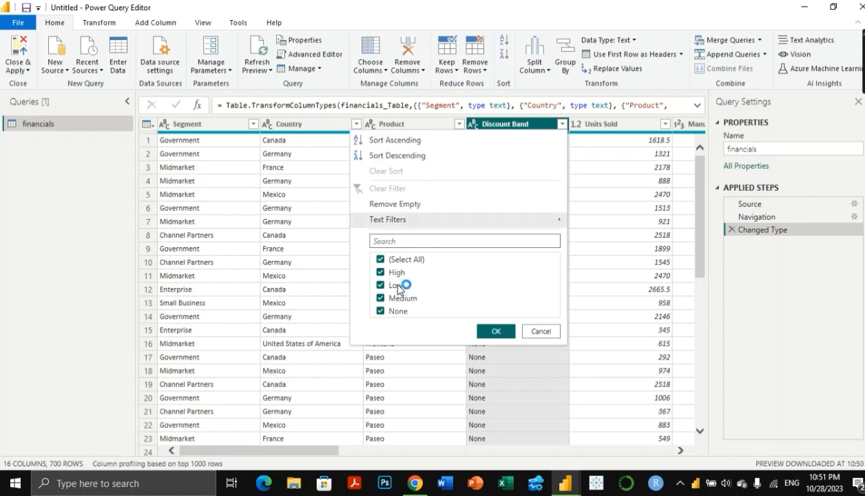
click(539, 332)
click(609, 127)
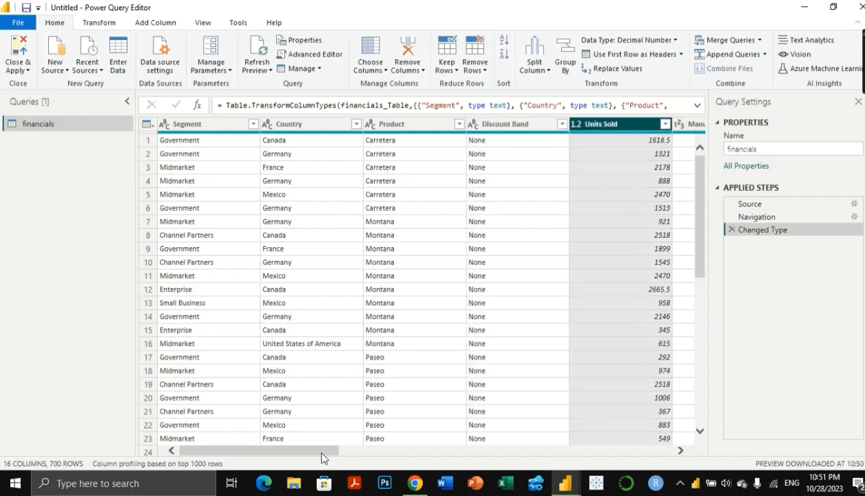
drag(322, 454, 441, 462)
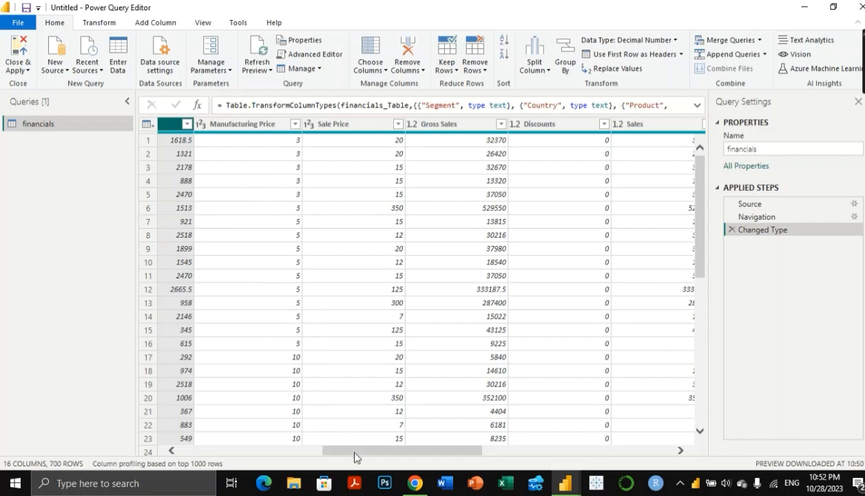
drag(355, 453, 195, 430)
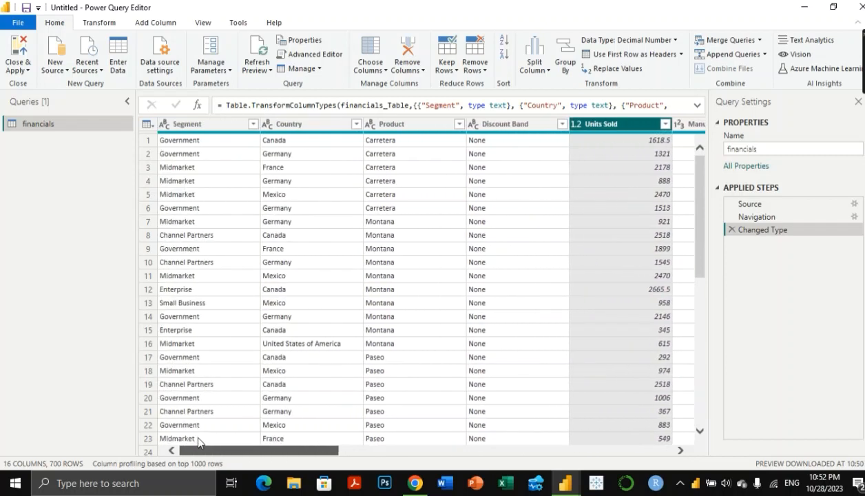
Step: Review the financials columns one by one from Segment through Units Sold, Sale Price and Gross Sales to COGS
click(220, 124)
click(322, 126)
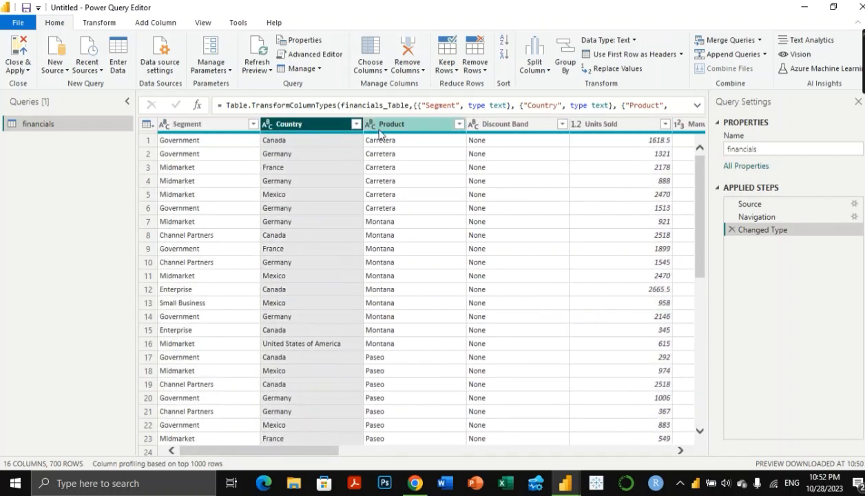
click(417, 127)
click(509, 129)
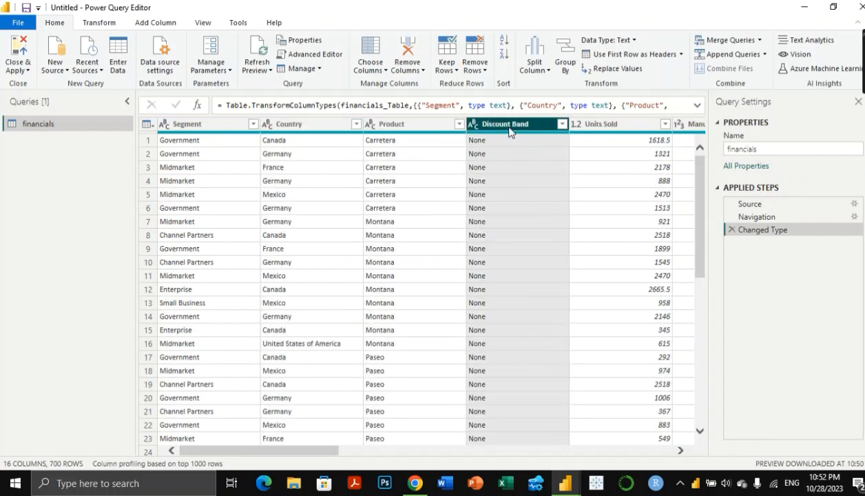
click(588, 130)
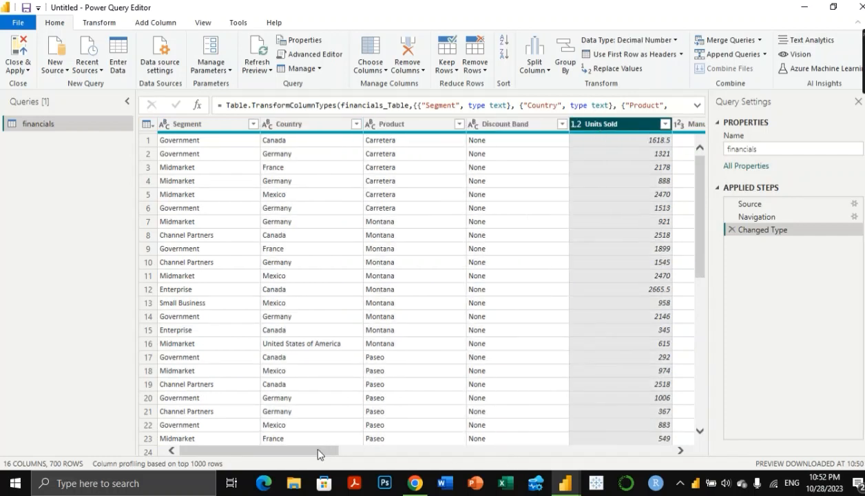
drag(318, 450, 436, 461)
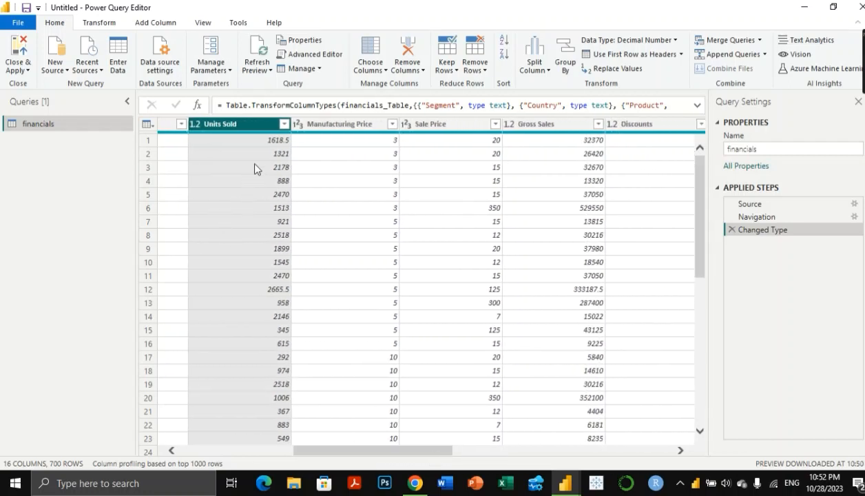
click(350, 125)
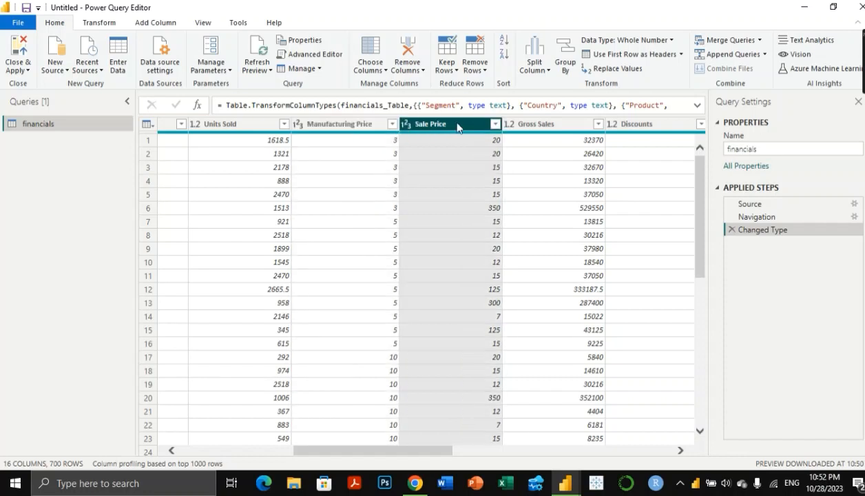
drag(423, 450, 482, 455)
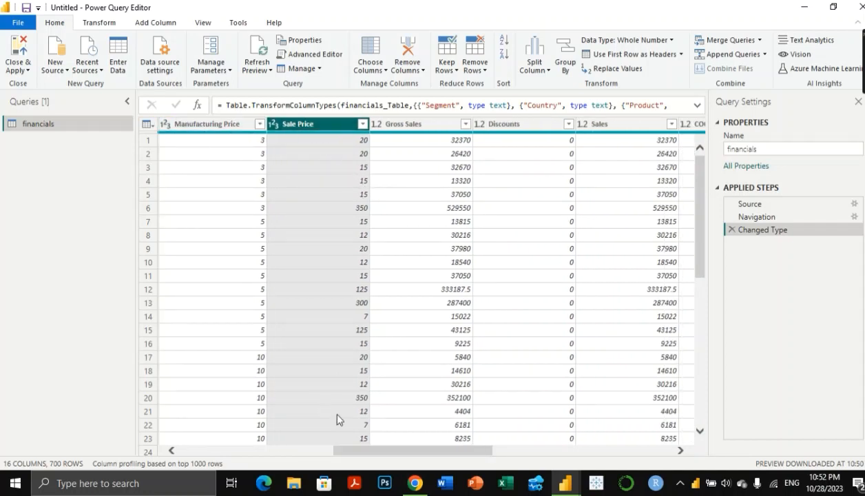
click(414, 125)
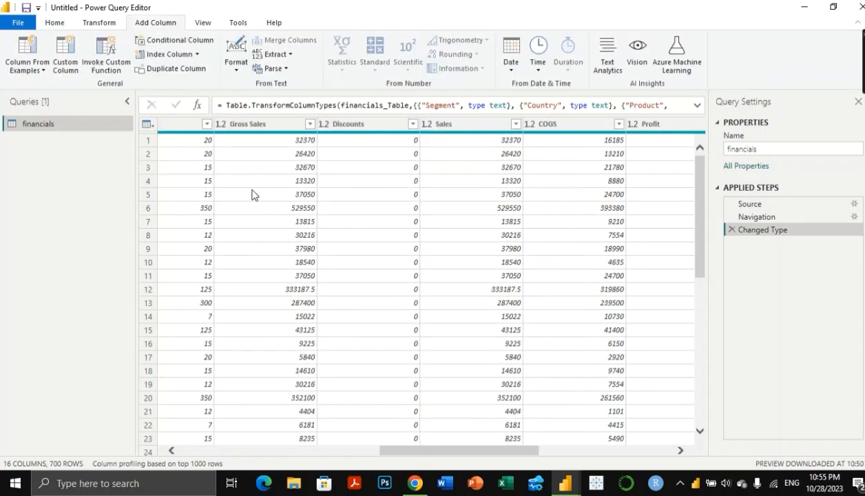
click(561, 127)
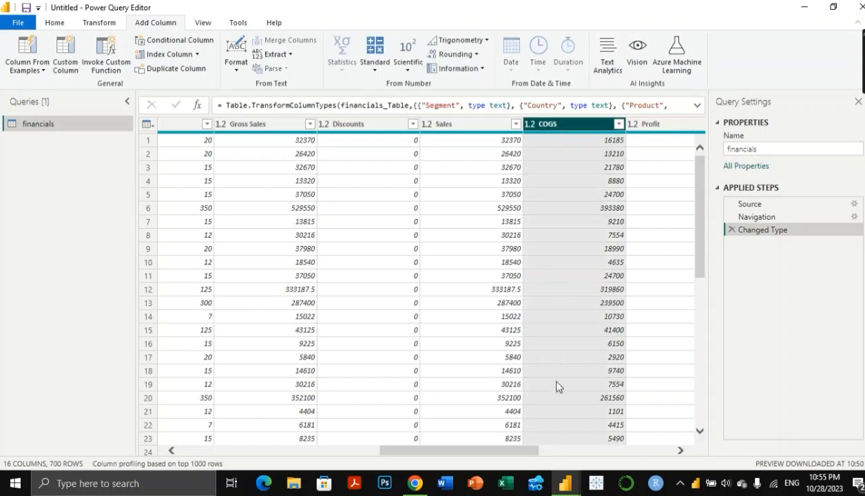
Step: Review the remaining financials columns one by one: Profit, Date, Month Number, Month Name and Year
drag(521, 455, 584, 456)
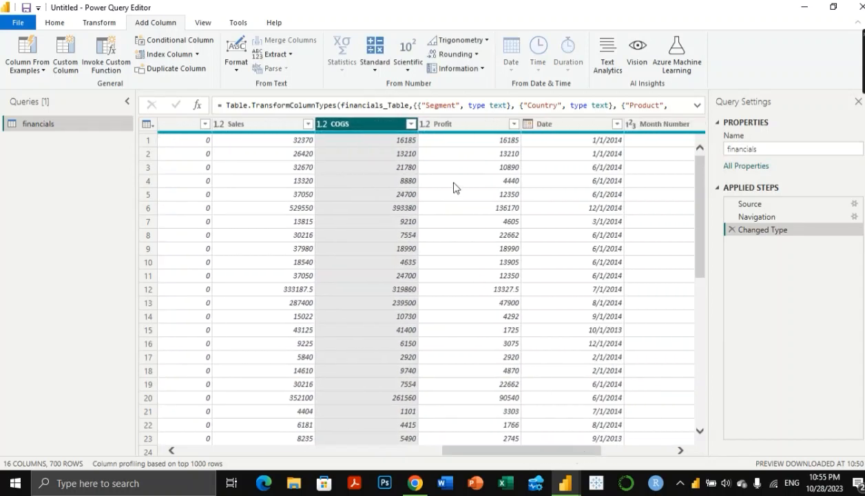
click(472, 126)
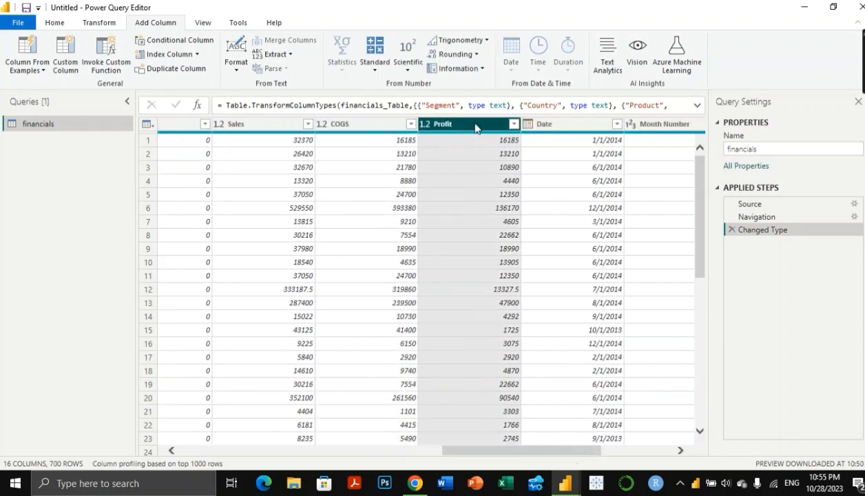
click(571, 127)
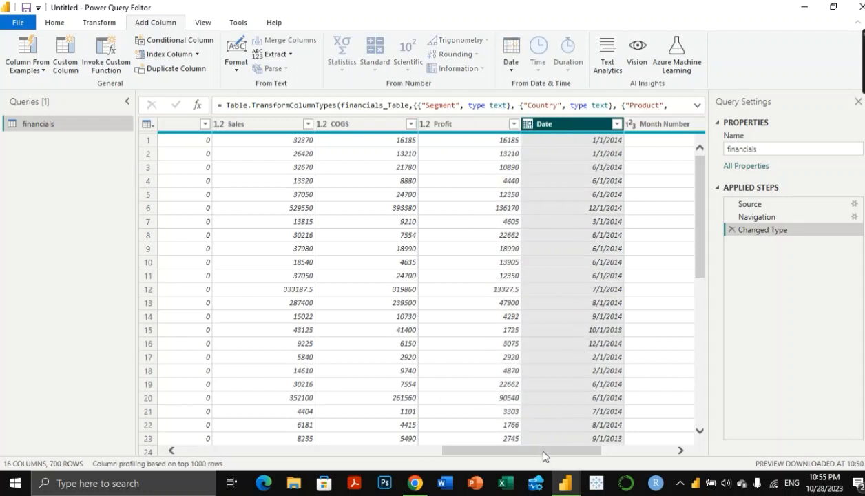
drag(545, 455, 607, 456)
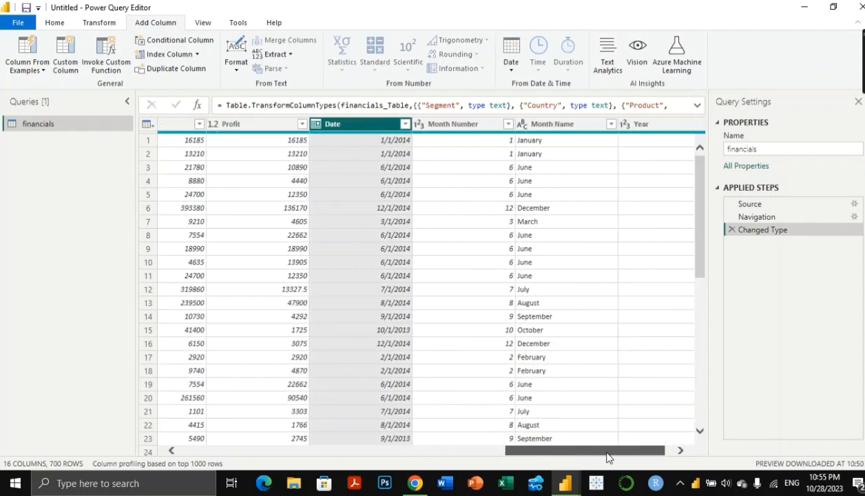
click(460, 126)
click(557, 127)
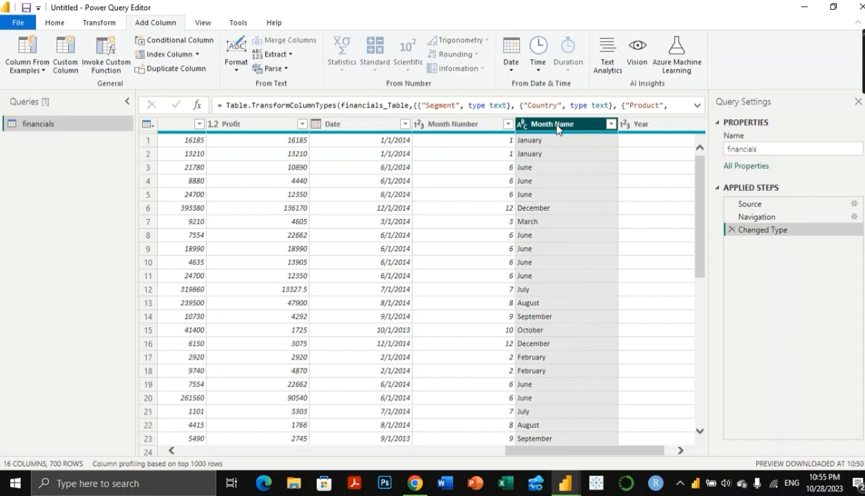
click(628, 123)
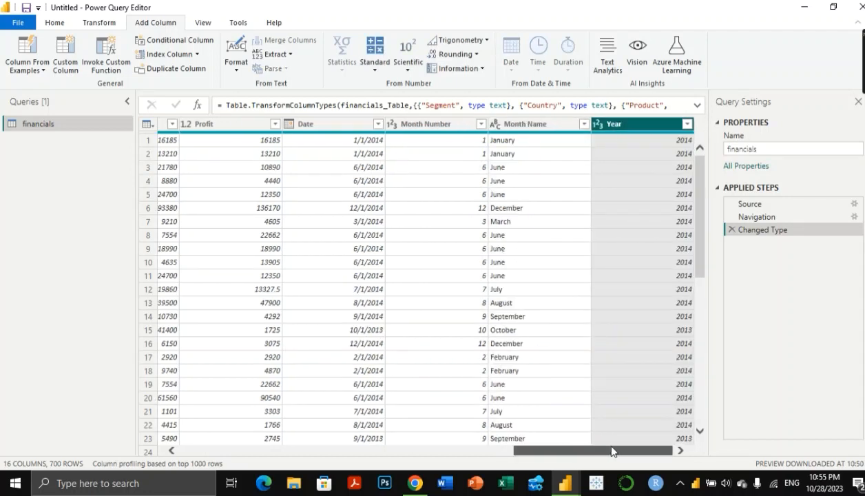
Step: Remove the Month Number column from the financials table
click(451, 131)
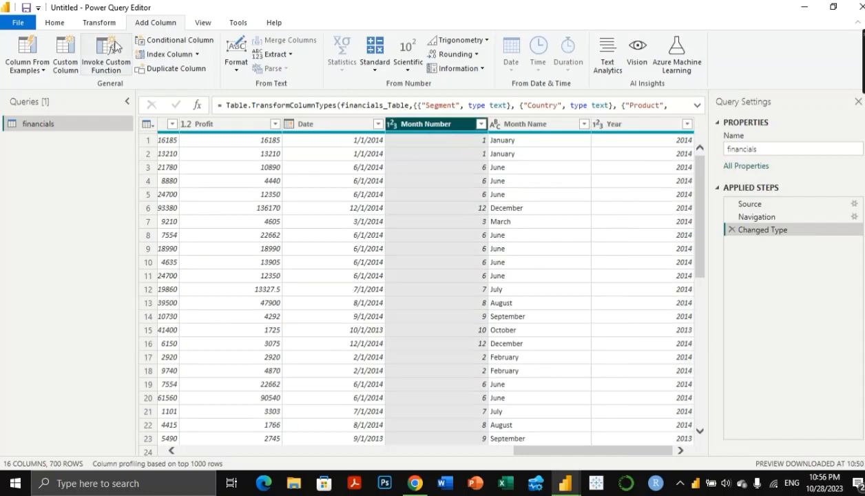
click(59, 26)
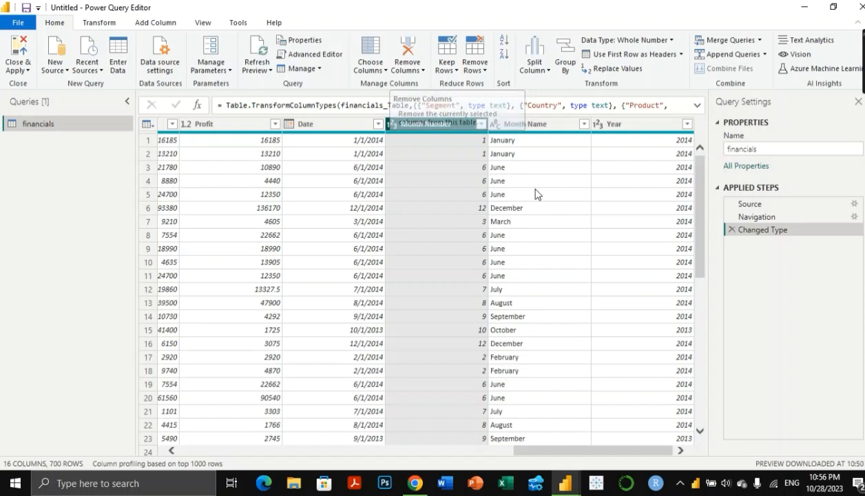
right_click(440, 128)
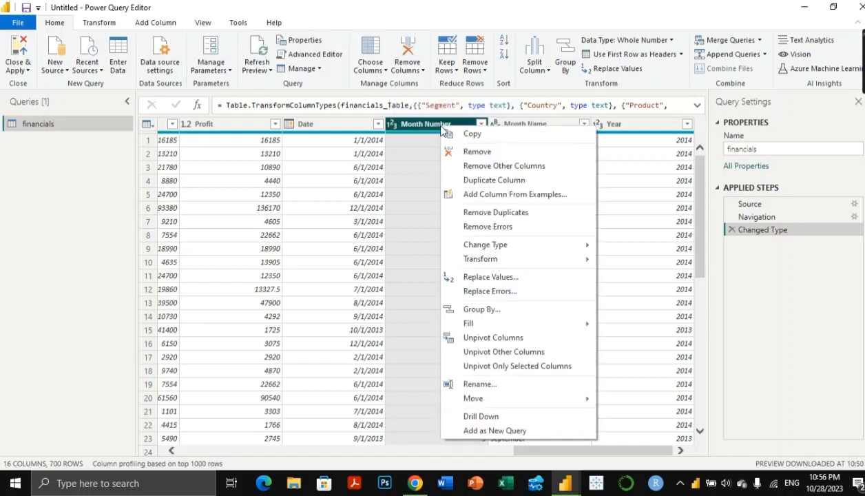
click(477, 152)
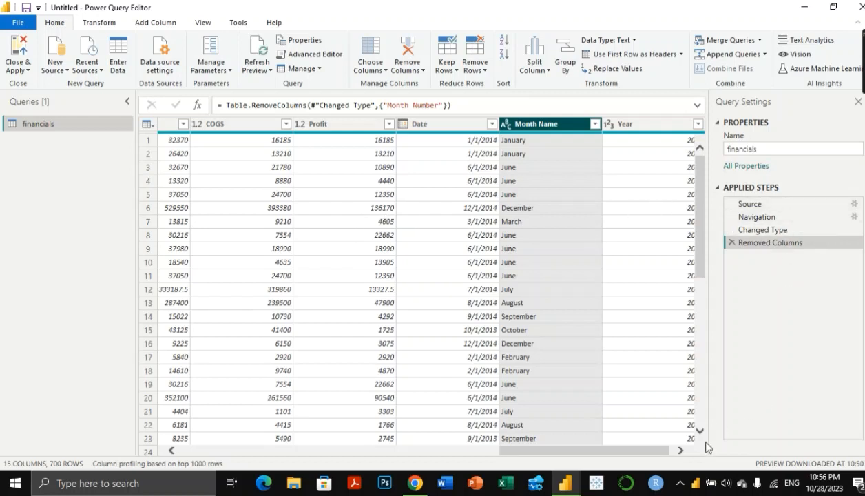
drag(640, 453, 305, 423)
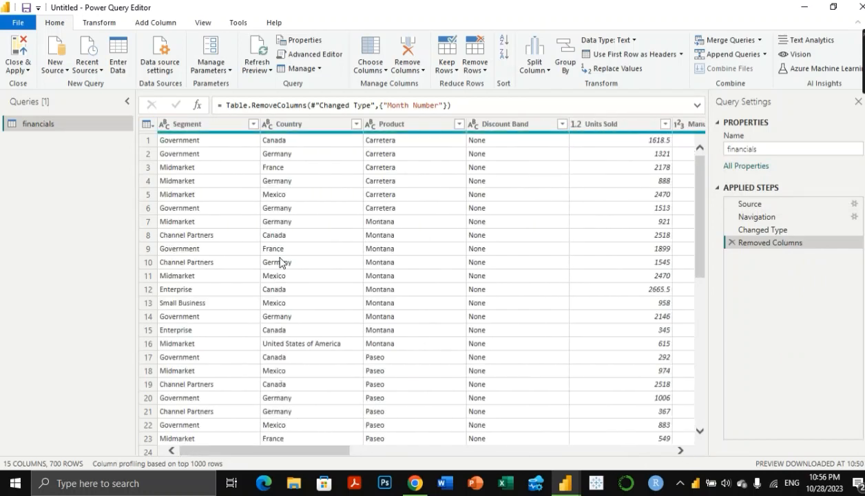
click(351, 128)
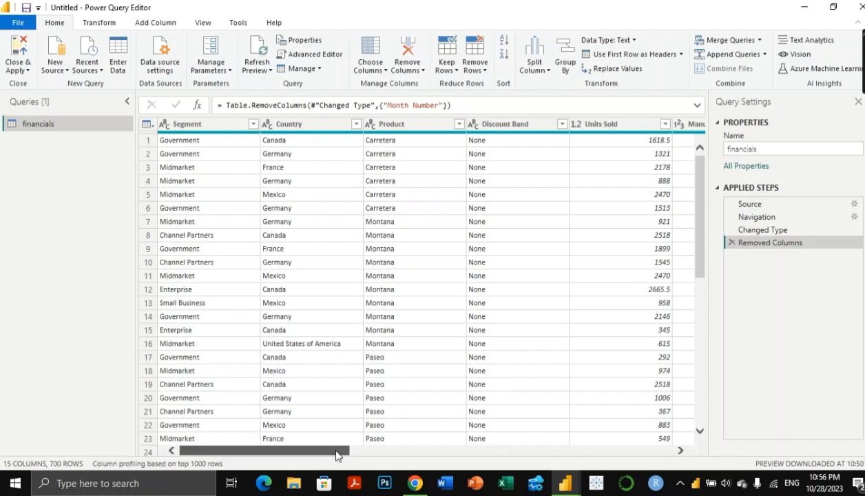
drag(338, 456, 672, 465)
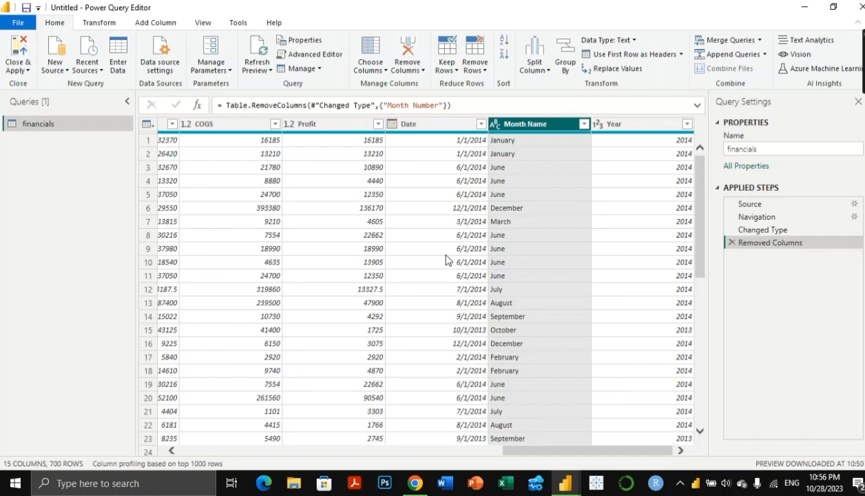
Step: Set the data type of the Units Sold column to Whole Number
drag(542, 457, 199, 407)
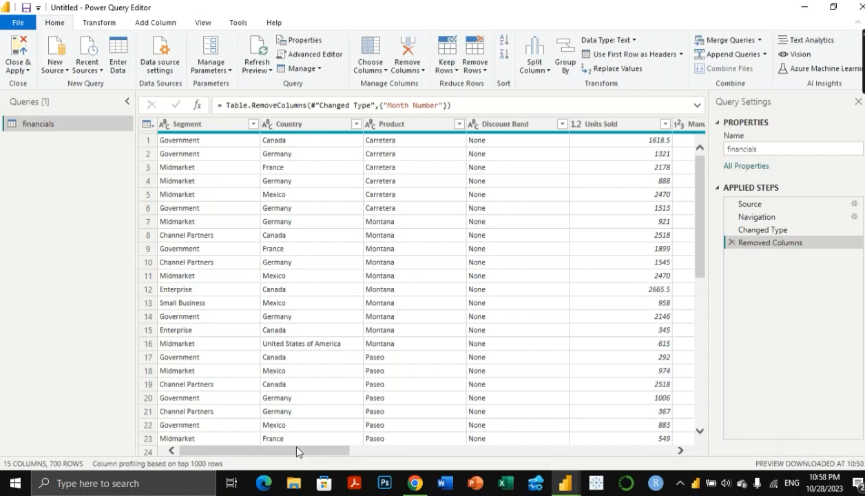
drag(296, 452, 407, 452)
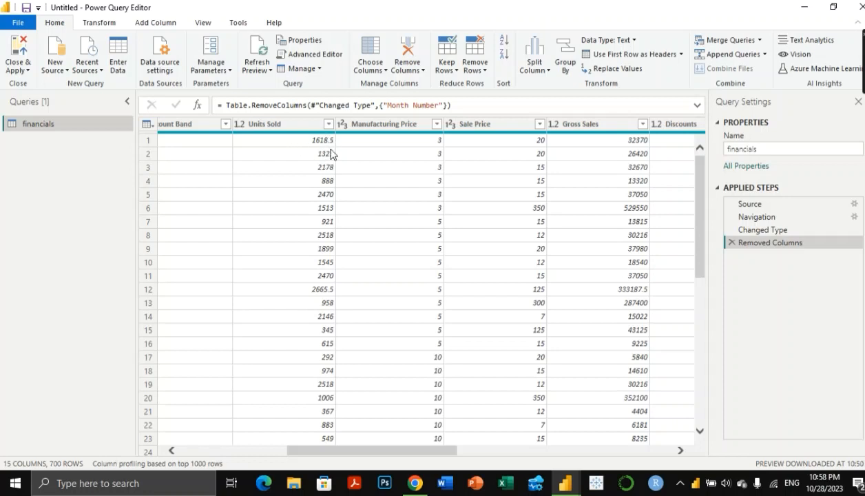
click(302, 129)
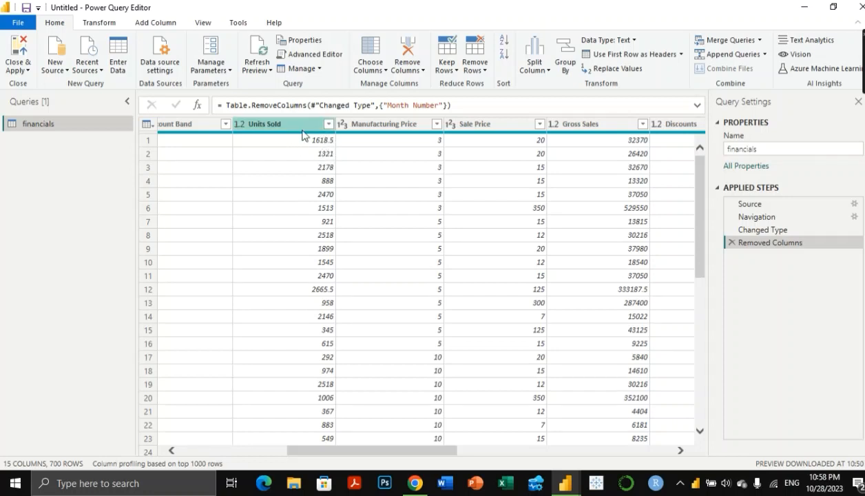
click(240, 126)
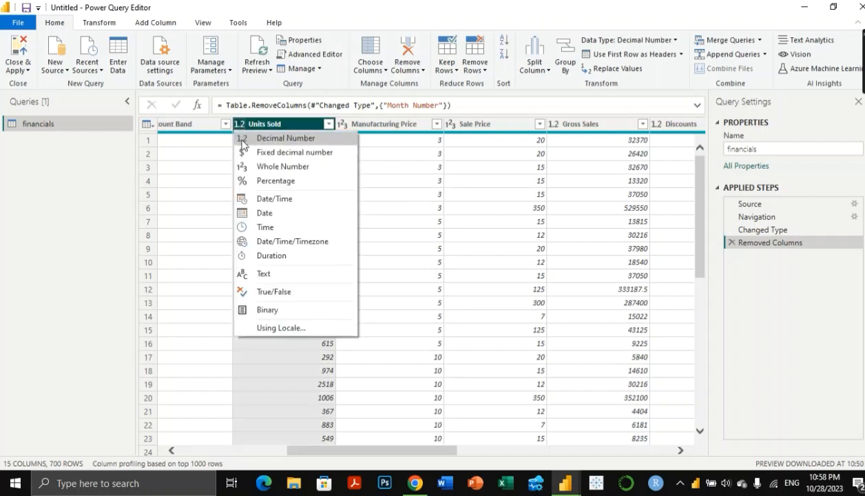
click(271, 161)
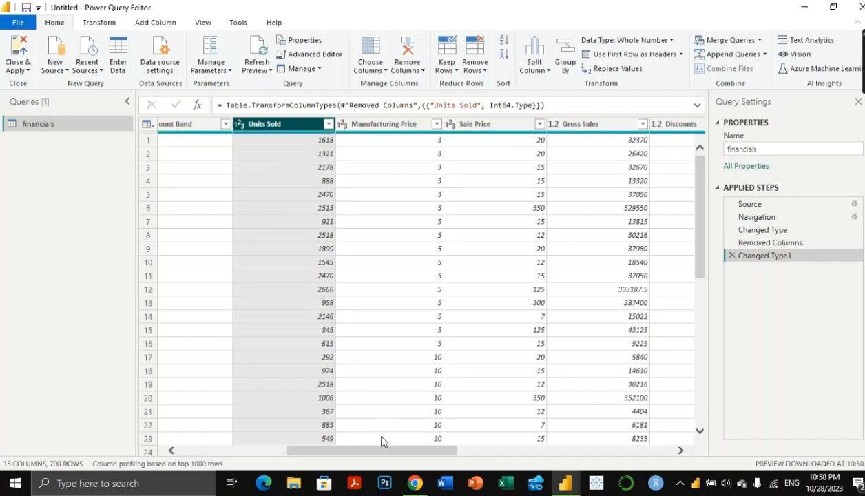
Step: Check the filter values of the Discounts column without filtering, and set its data type to Percentage
drag(384, 457, 527, 467)
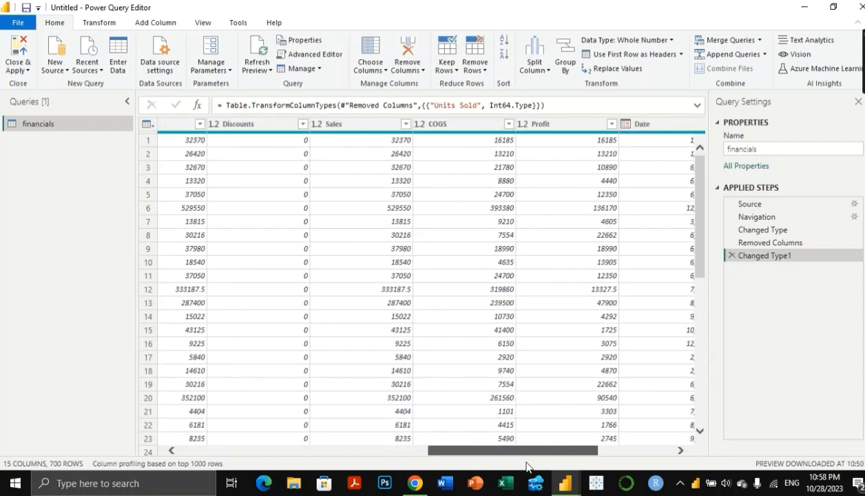
click(303, 124)
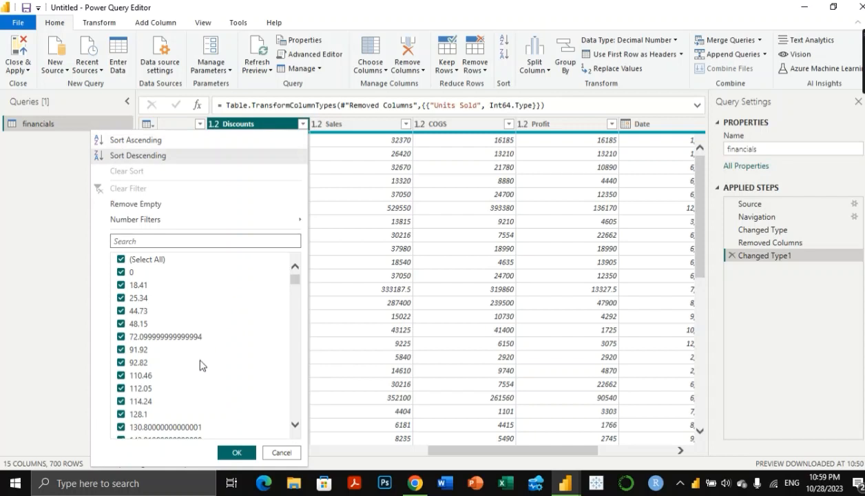
scroll(173, 417, down, 2)
scroll(187, 384, down, 1)
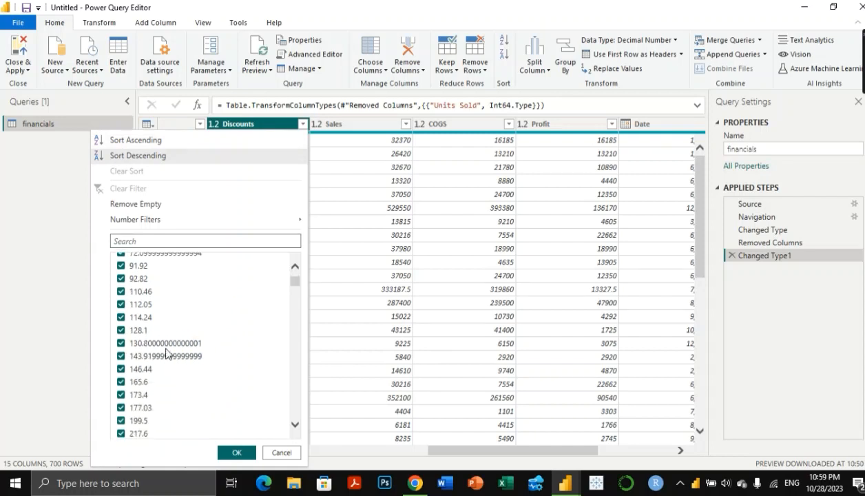
click(303, 126)
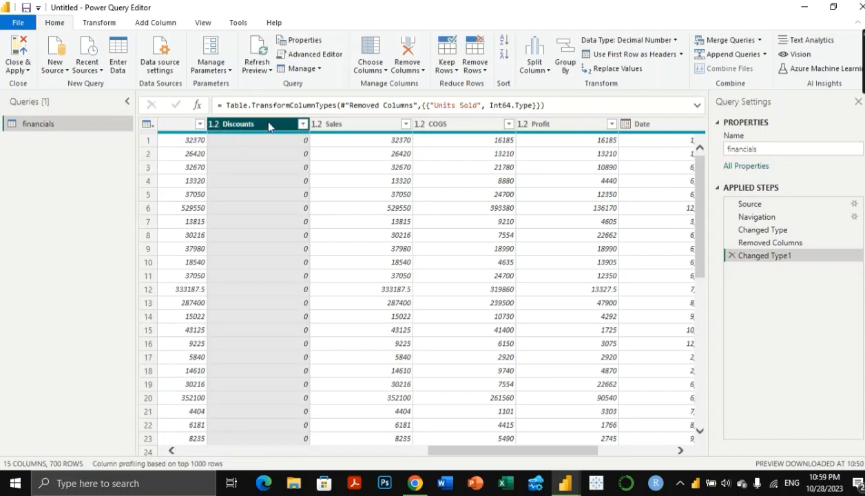
click(215, 125)
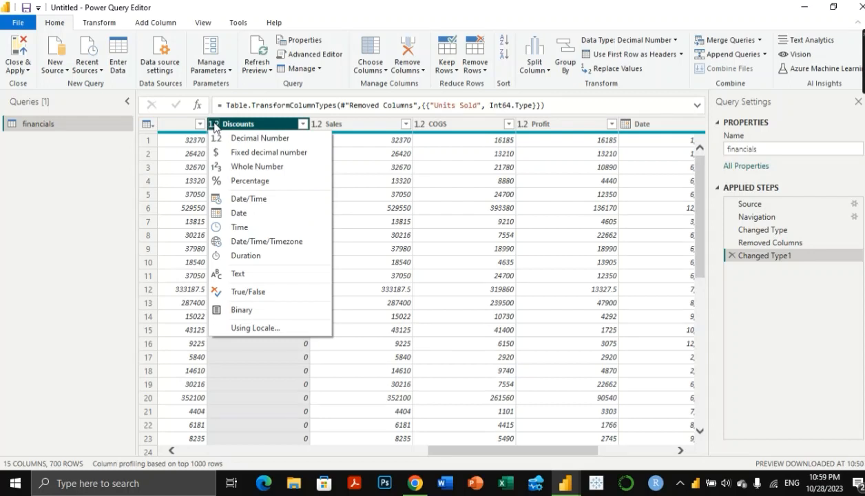
click(264, 181)
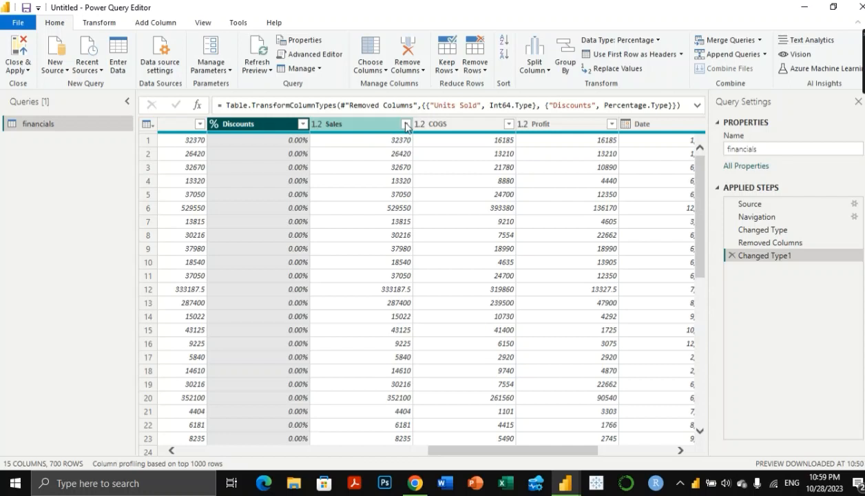
Step: Set the data type of the Sales, COGS and Profit columns to Whole Number, checking the COGS filter values without filtering
click(317, 126)
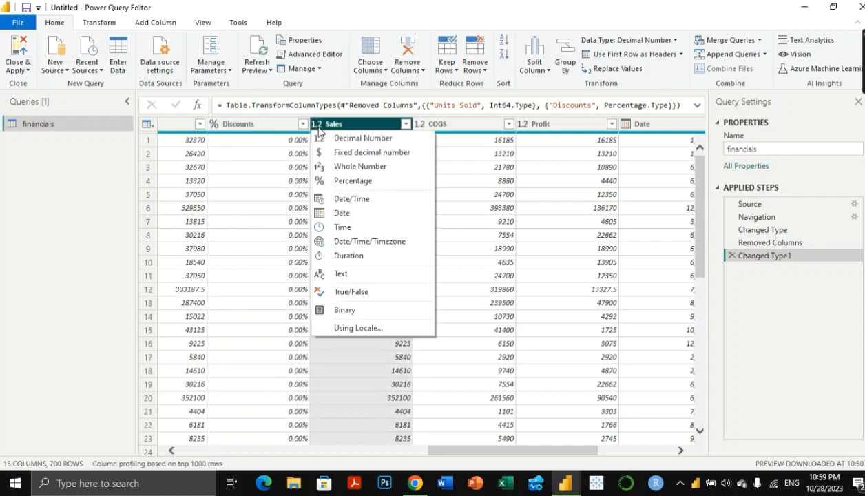
click(349, 167)
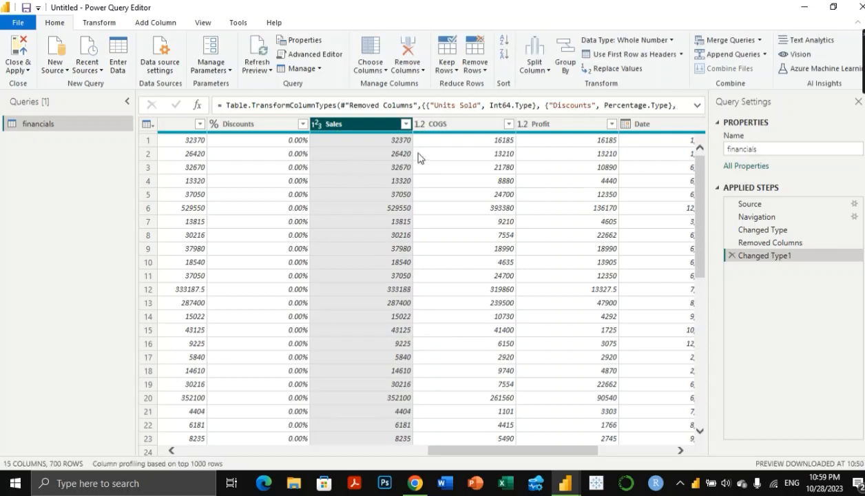
click(510, 125)
scroll(483, 310, down, 5)
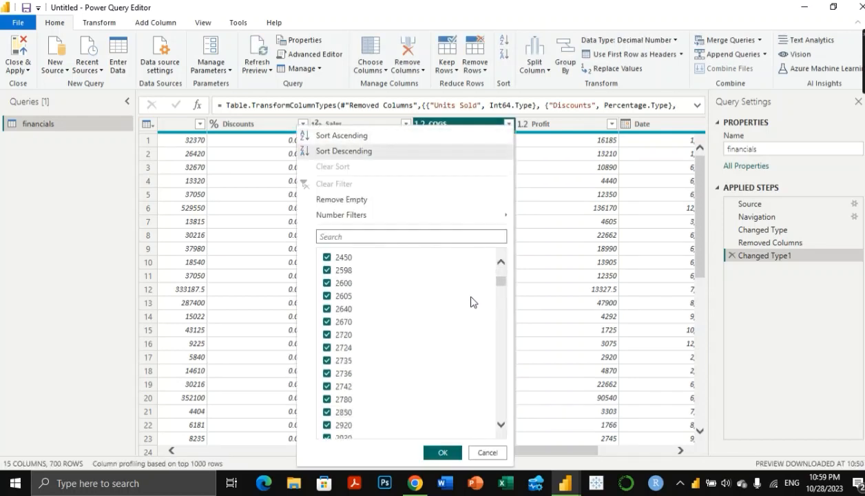
scroll(471, 302, down, 15)
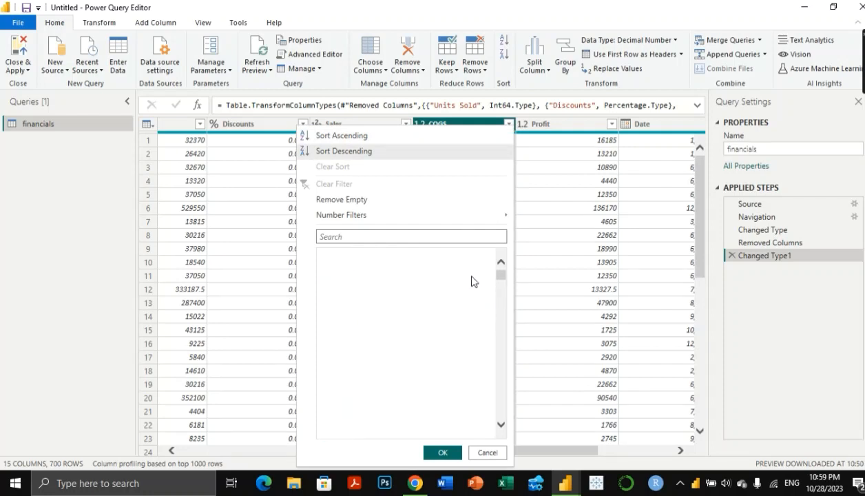
click(509, 124)
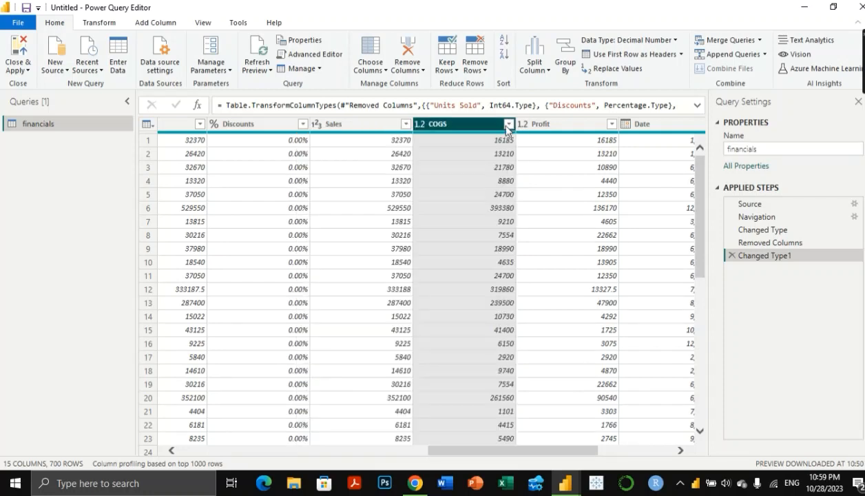
click(422, 125)
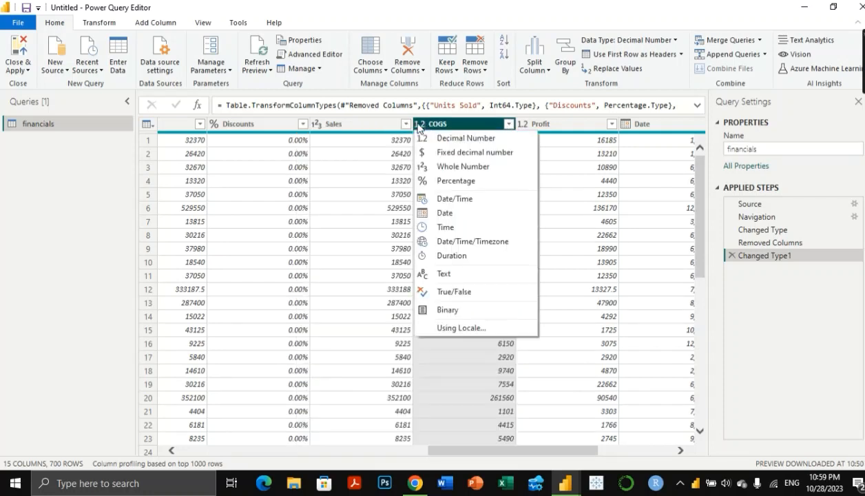
click(468, 183)
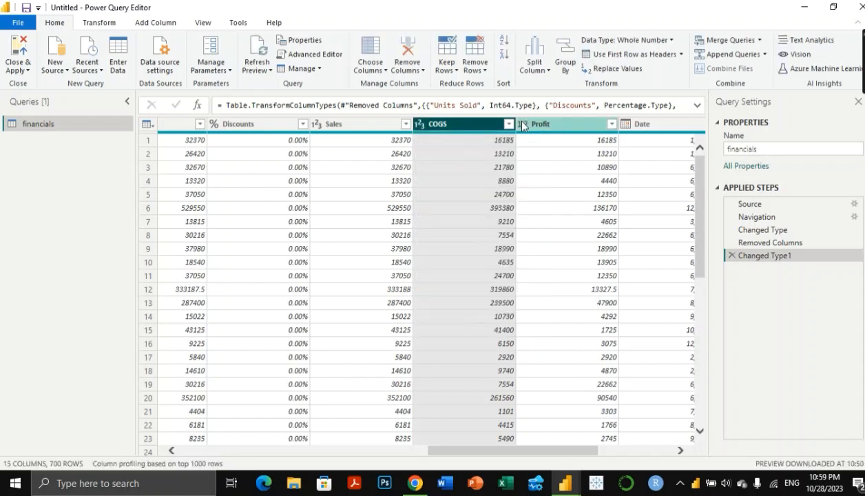
click(522, 125)
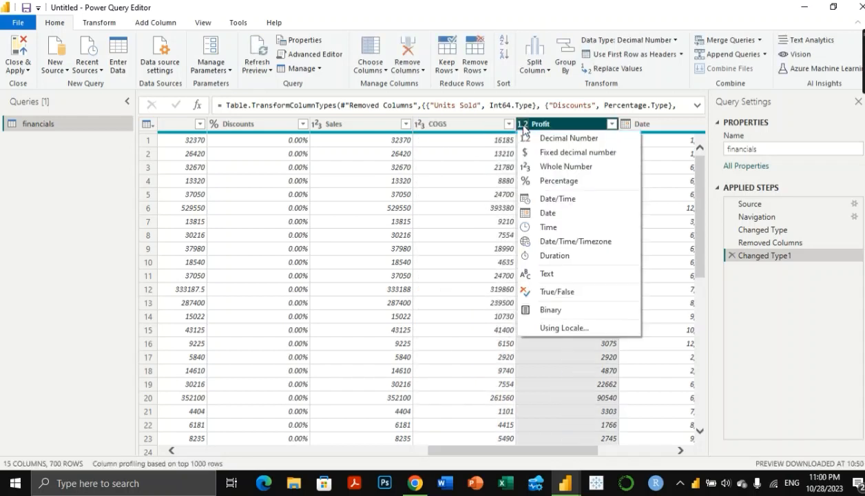
click(566, 168)
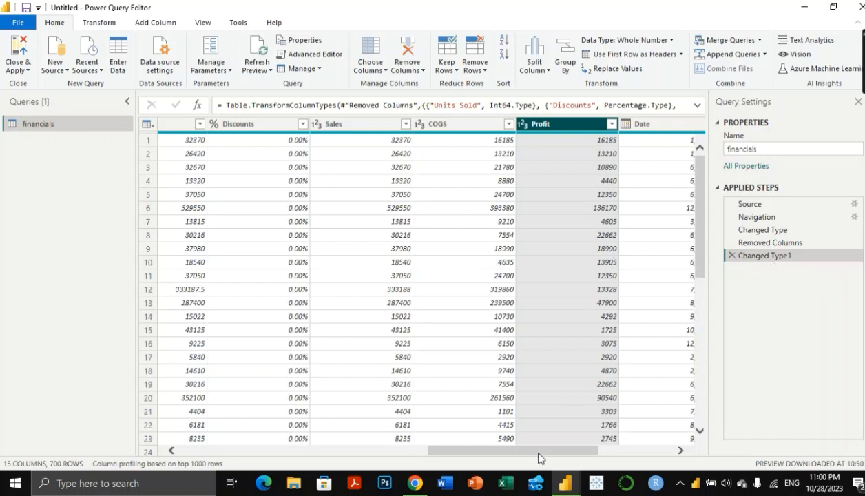
Step: Check the Month Name and Year columns at the end of the financials table
drag(512, 456, 628, 452)
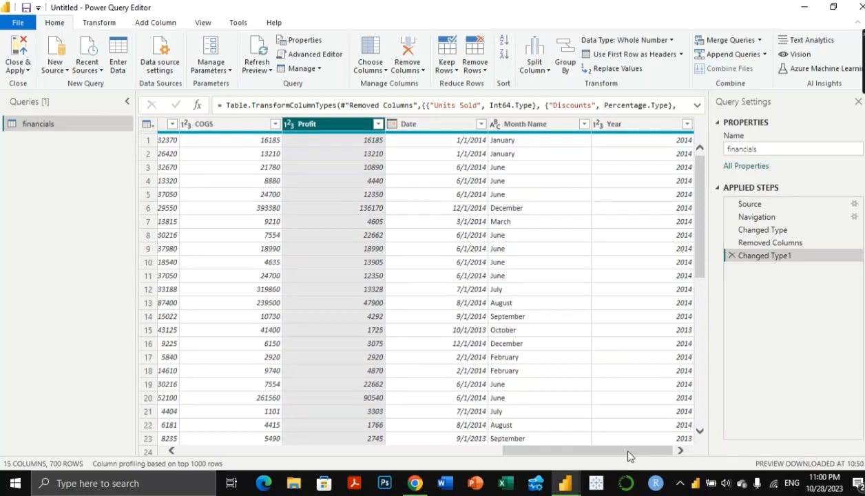
click(529, 124)
click(607, 123)
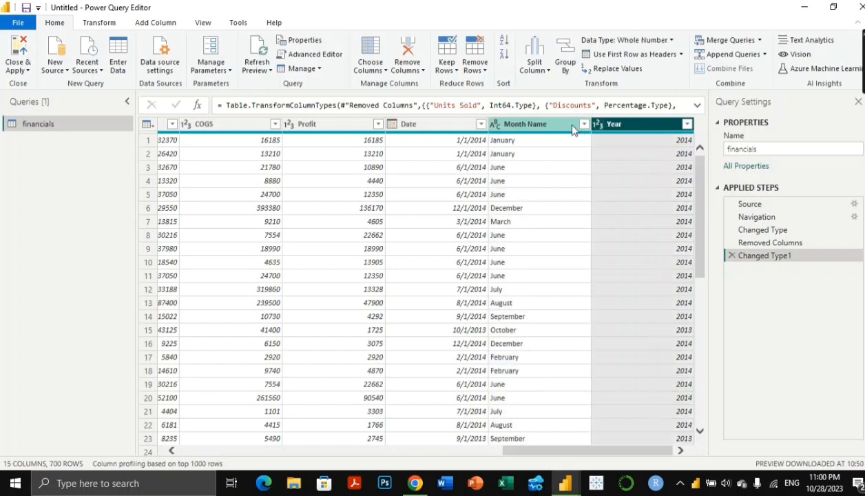
Step: Examine the Year, Month and Day transformation options available for the Date column without applying any
click(562, 128)
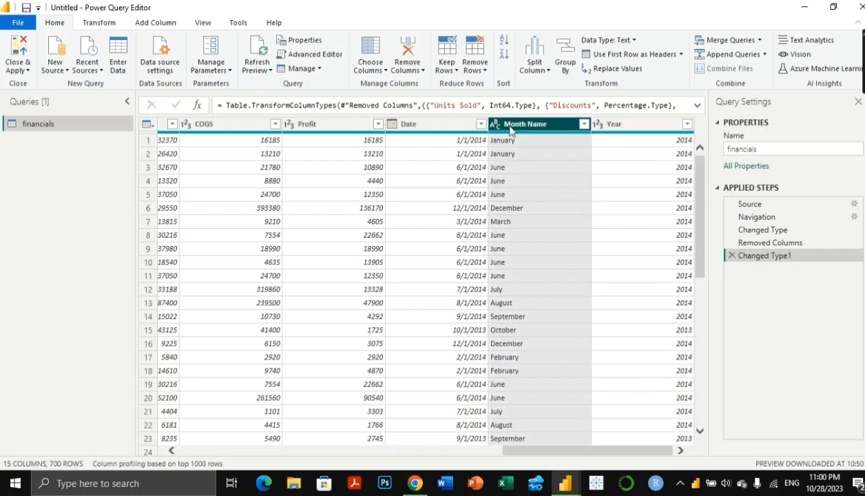
click(463, 128)
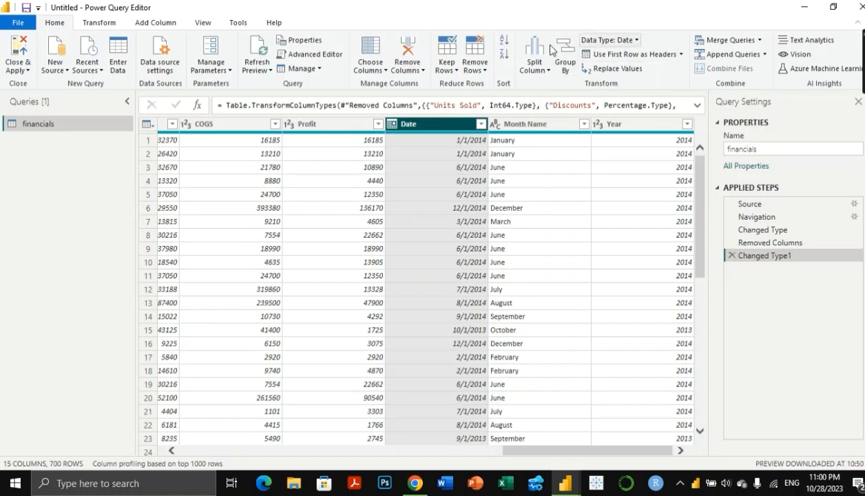
click(100, 23)
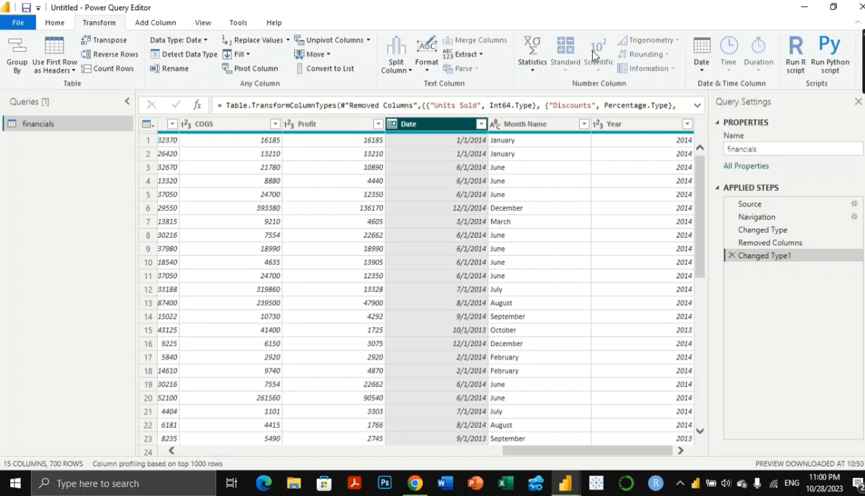
click(701, 65)
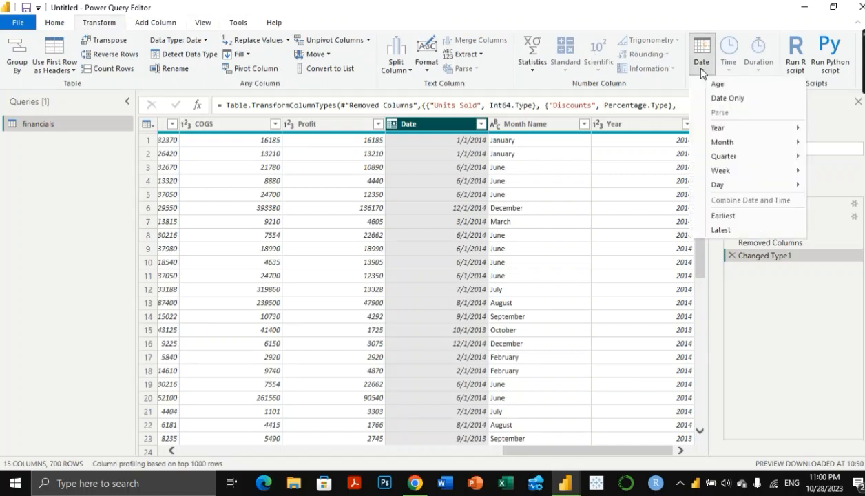
mouse_move(756, 129)
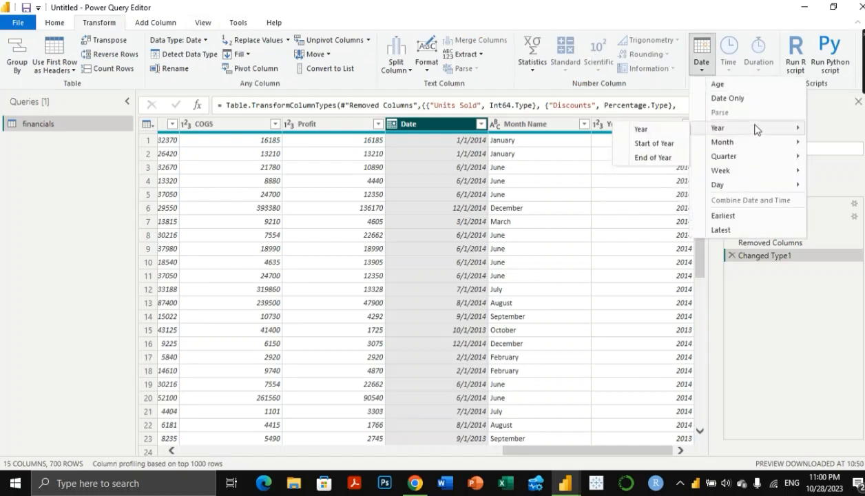
mouse_move(758, 145)
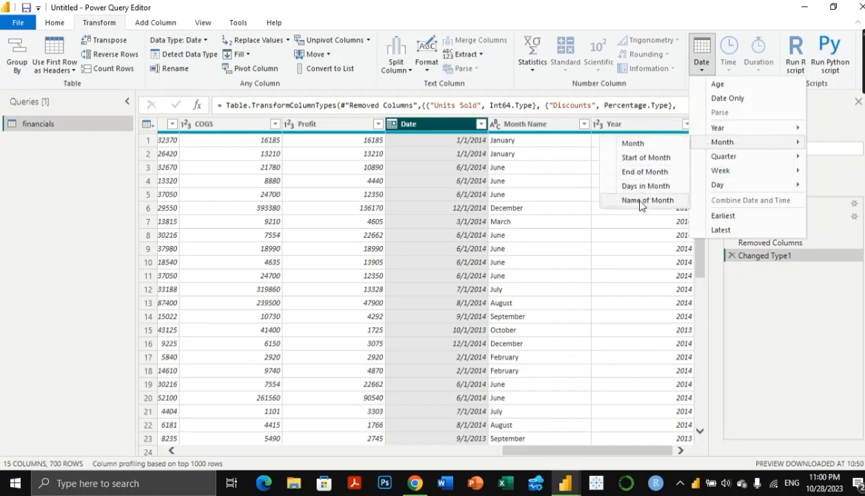
mouse_move(751, 188)
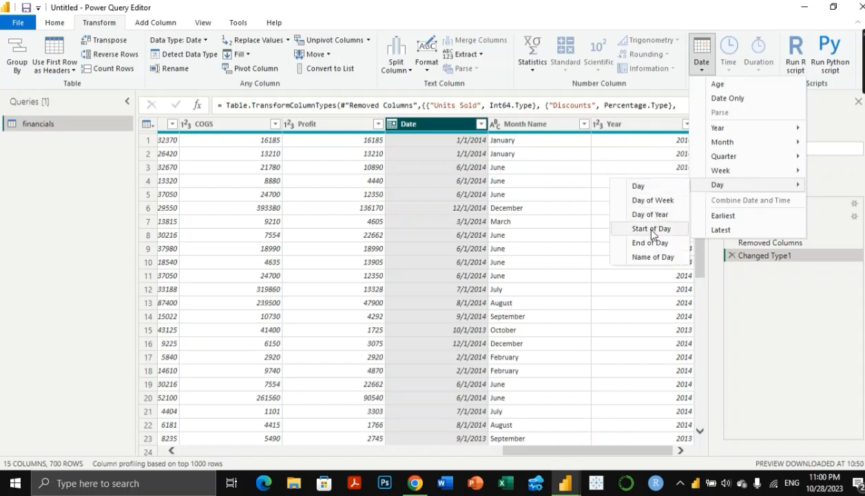
click(700, 65)
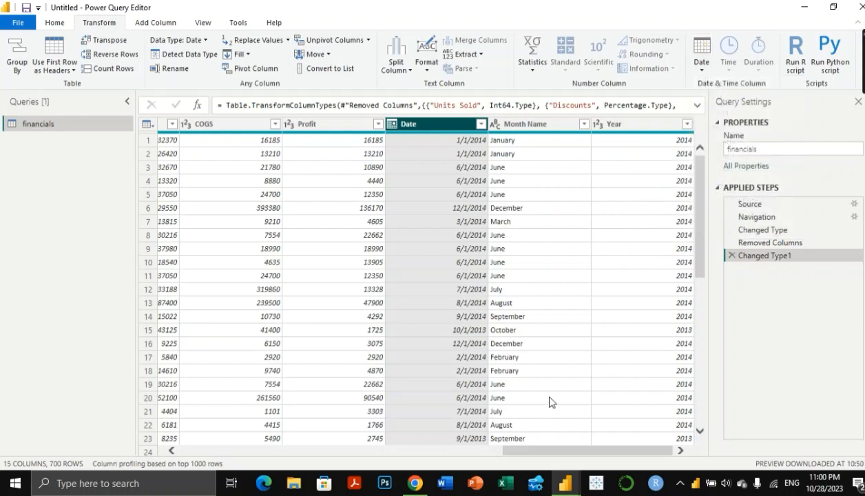
Step: Apply the pending changes of the financials query and close the Power Query Editor
drag(541, 457, 170, 452)
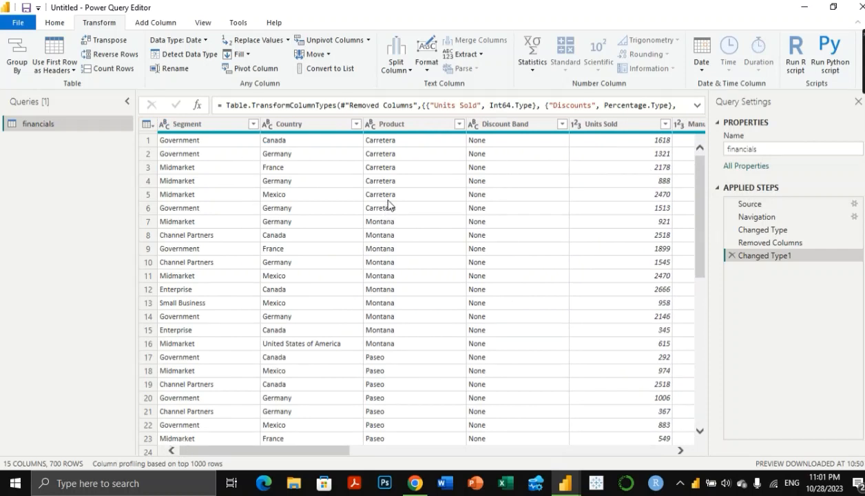
click(55, 23)
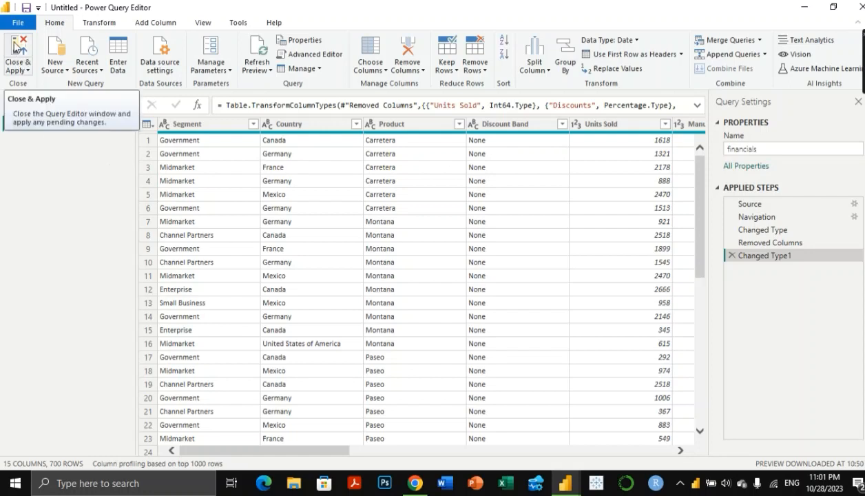
click(19, 70)
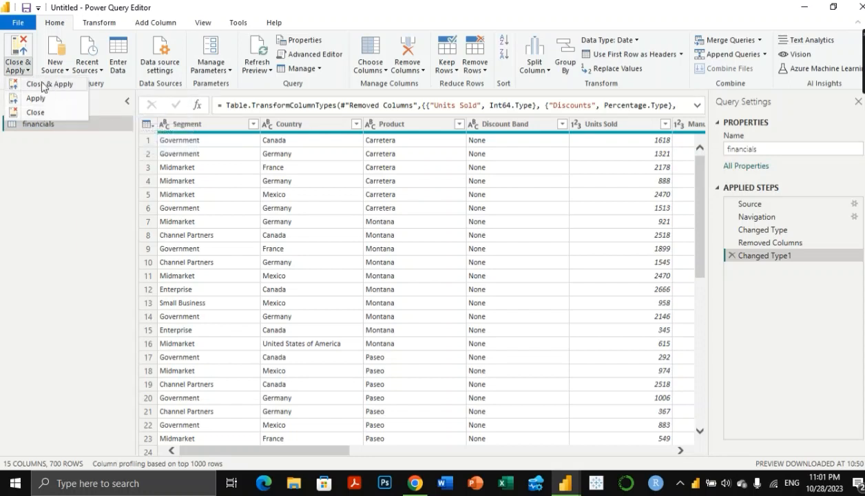
click(42, 84)
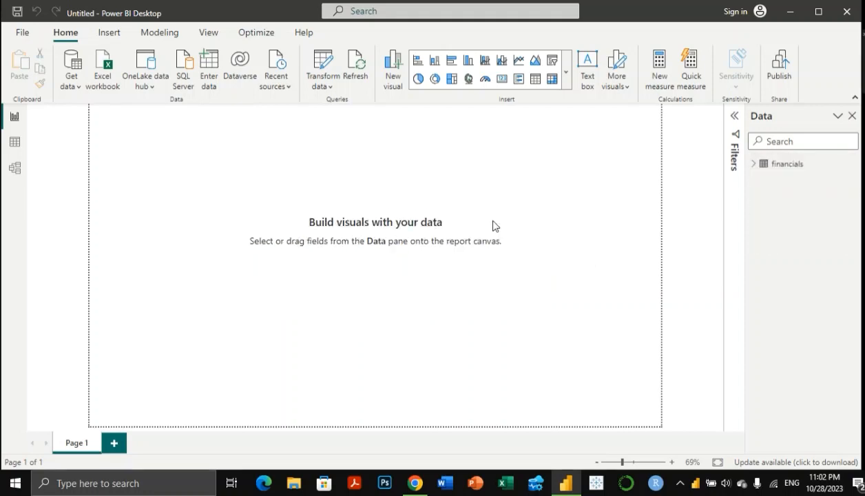
Step: Open the financials table in table view and set the Date column's format to *3/14/2001 (Short Date)
click(754, 164)
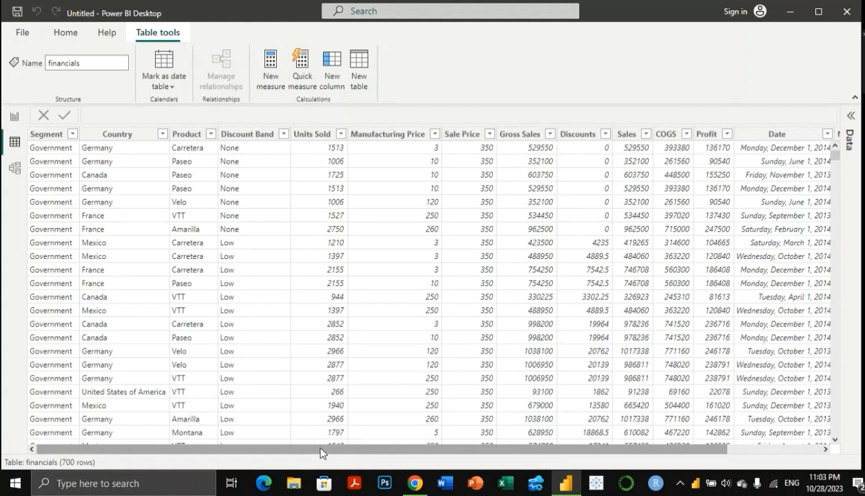
drag(316, 450, 420, 464)
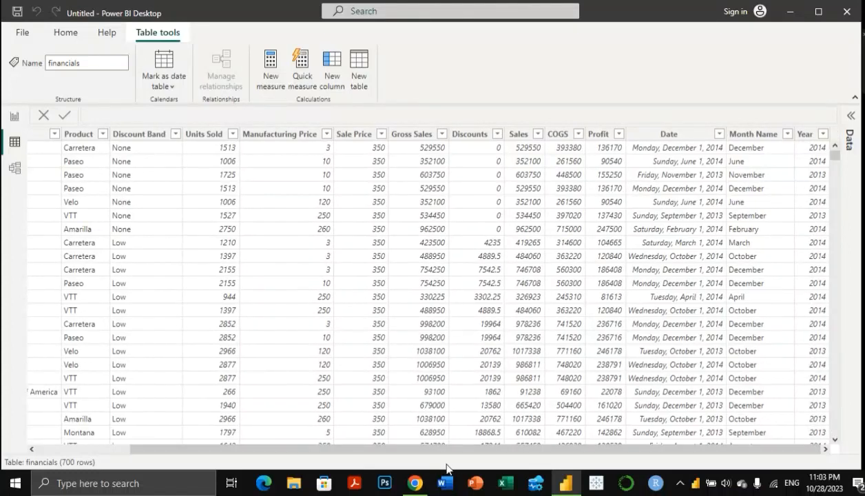
click(685, 137)
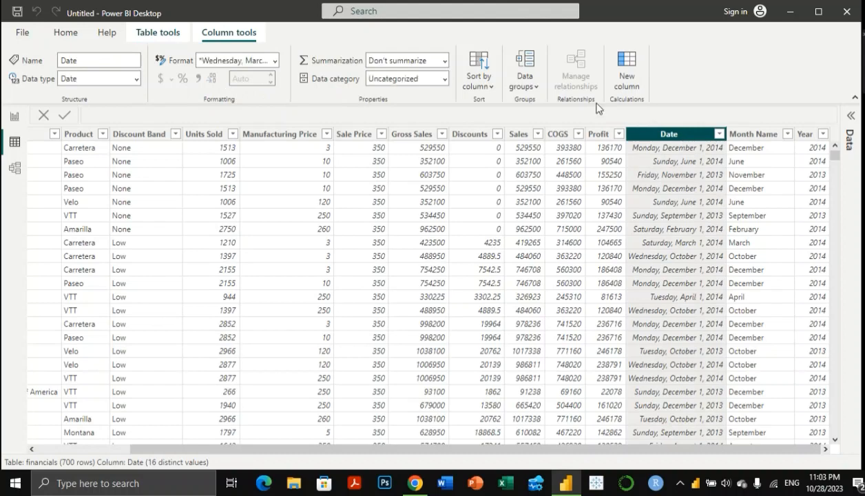
click(270, 60)
click(276, 100)
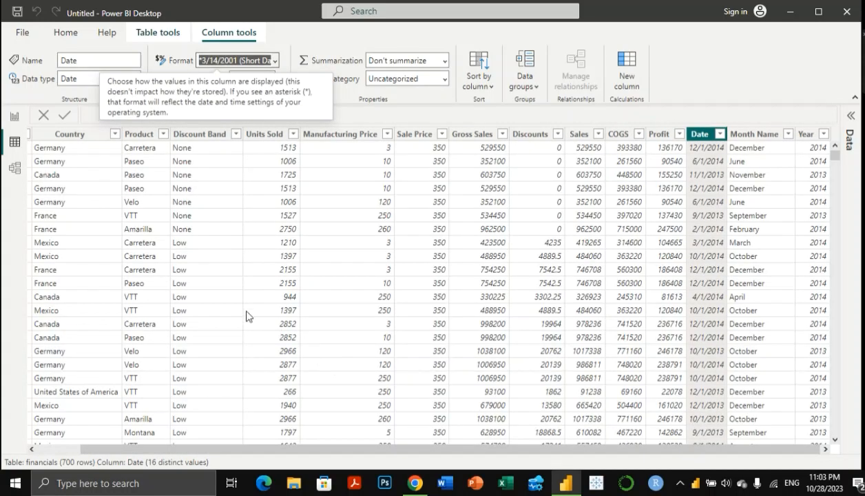
Step: Set the data category of the Country column to County
click(83, 137)
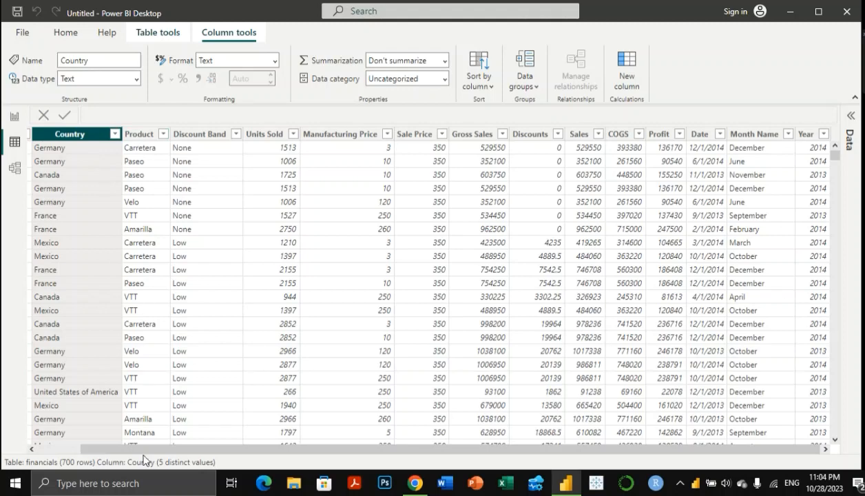
drag(138, 442, 61, 450)
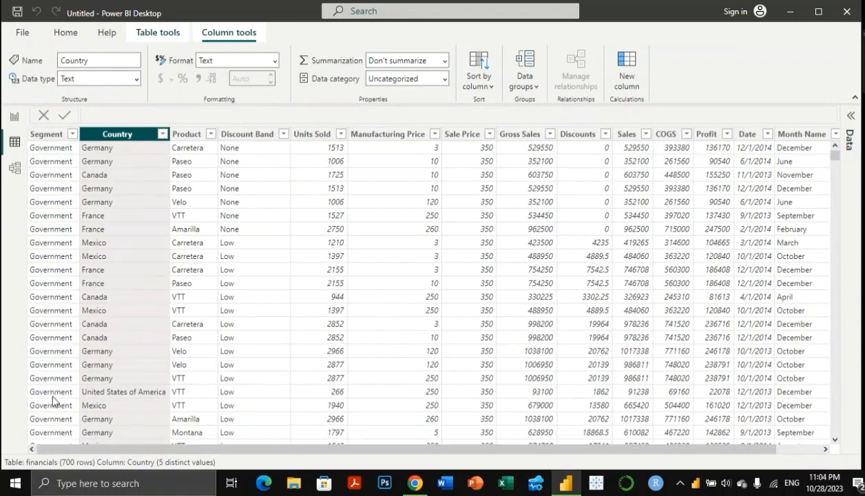
click(445, 84)
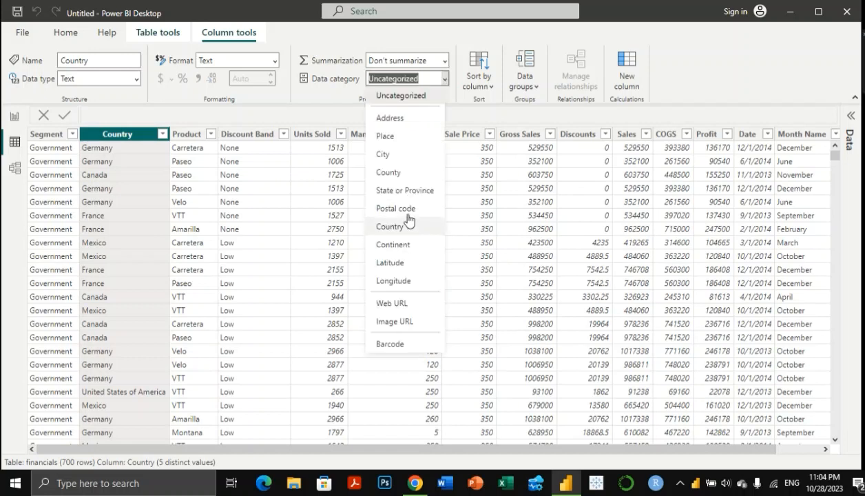
click(395, 173)
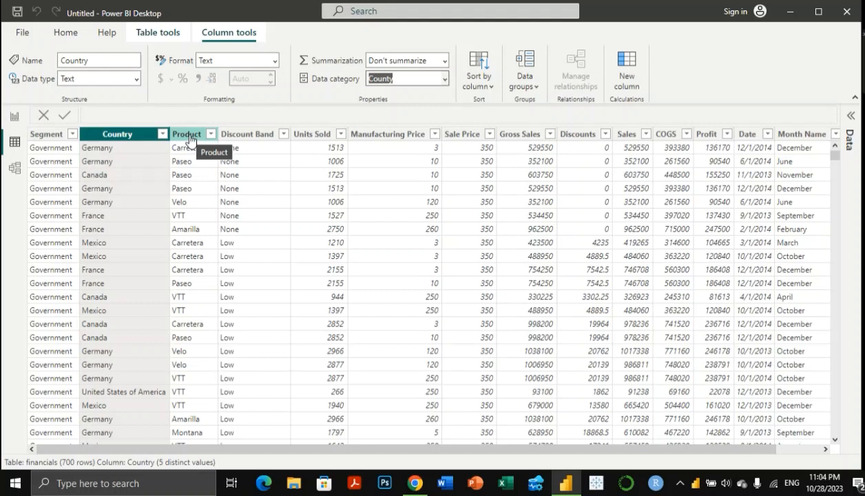
Step: Check the column properties of Segment, Product, Discount Band and Units Sold
click(57, 140)
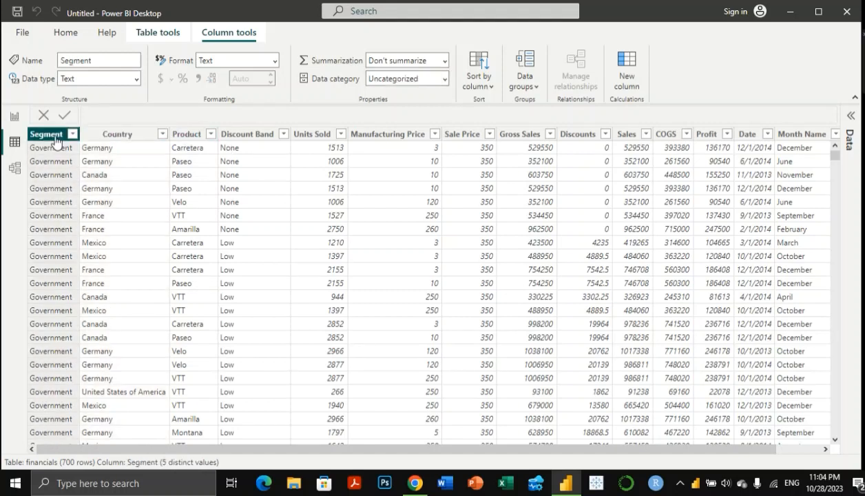
click(184, 137)
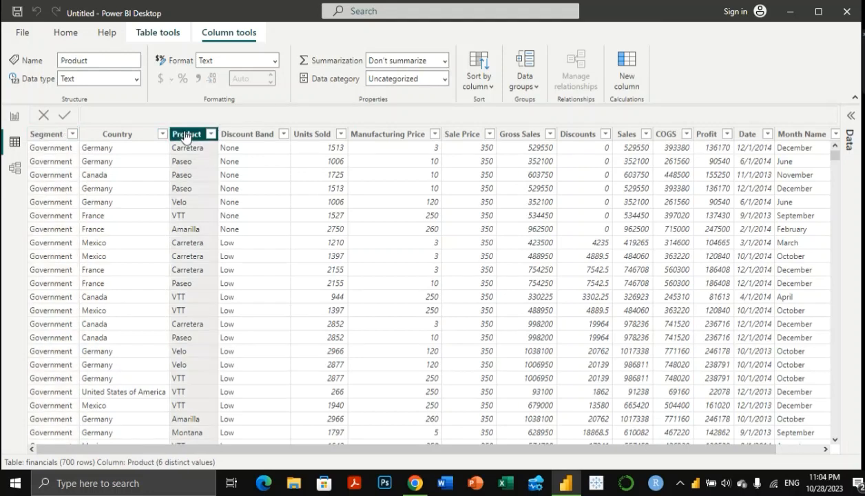
click(248, 142)
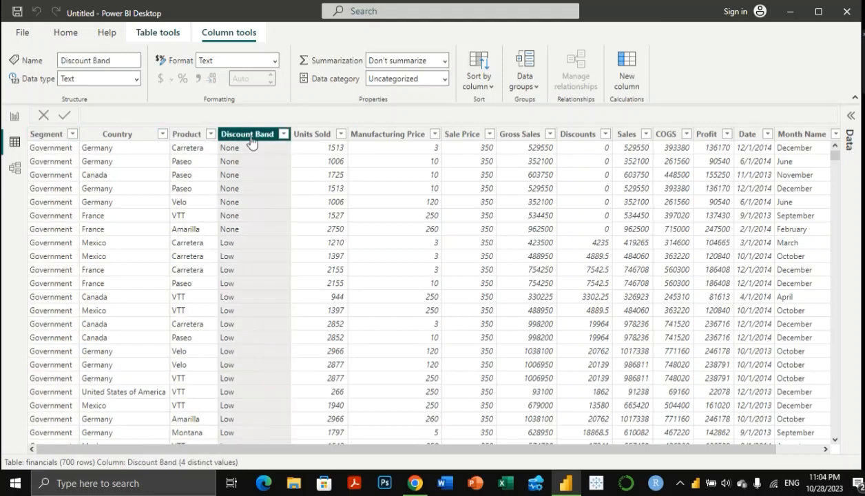
click(320, 137)
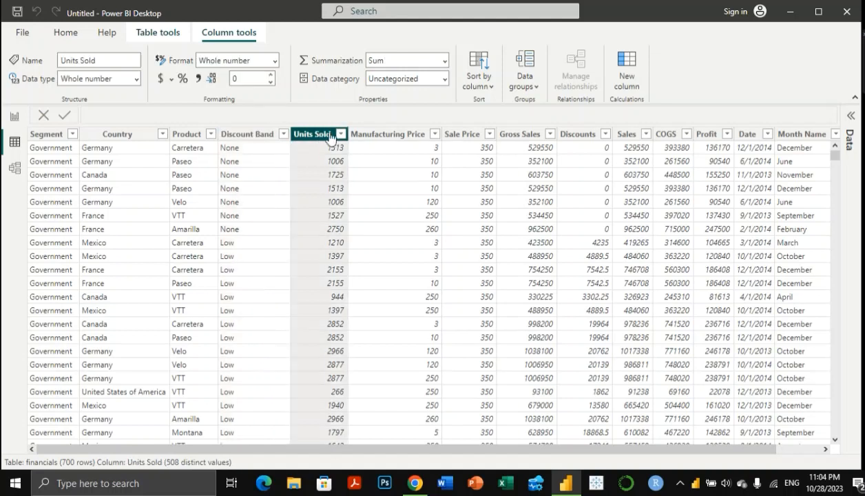
Step: Set the Manufacturing Price column's summarization to Don't summarize, and check its data category options without changing the category
click(385, 140)
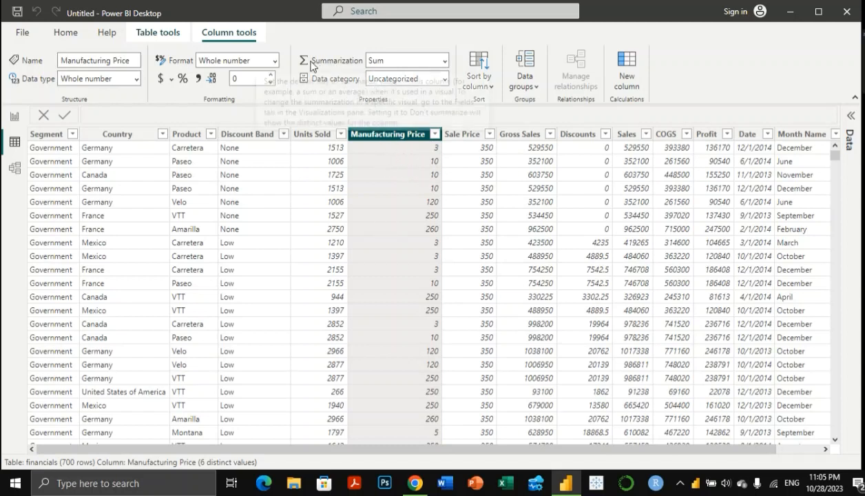
click(440, 62)
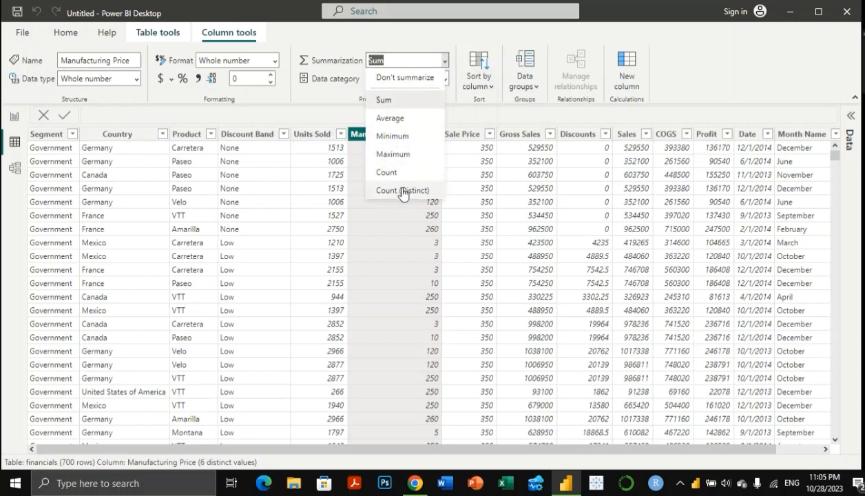
click(403, 82)
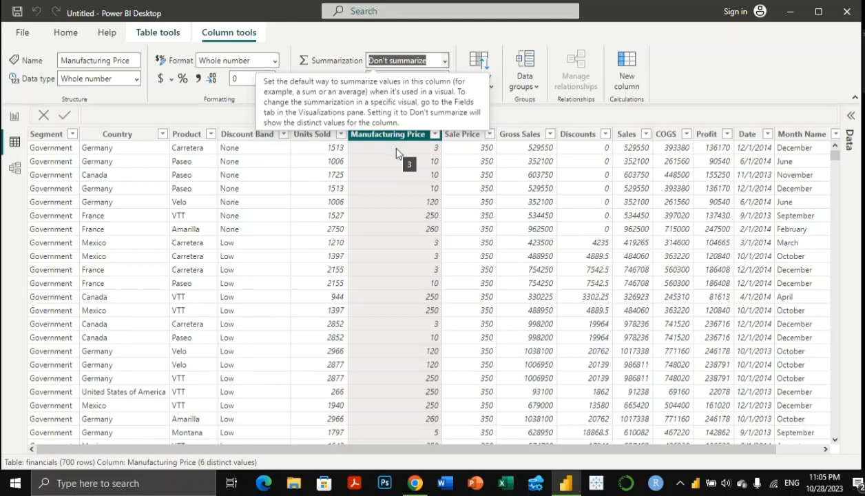
click(435, 62)
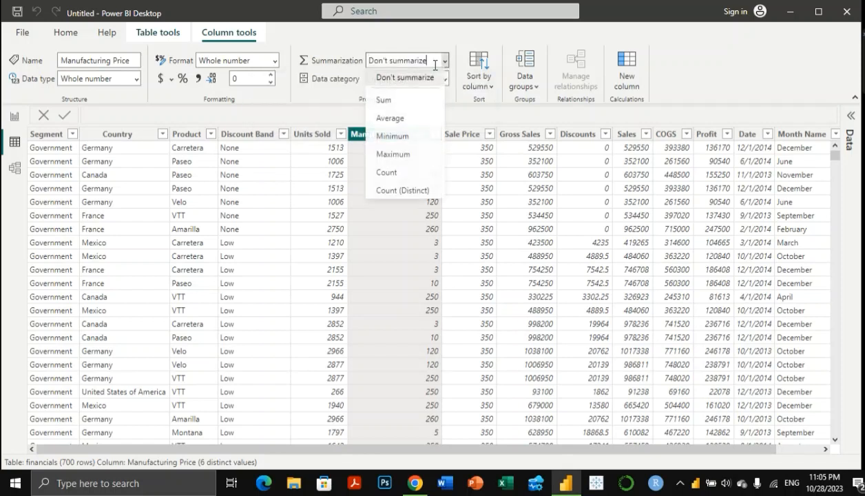
click(674, 88)
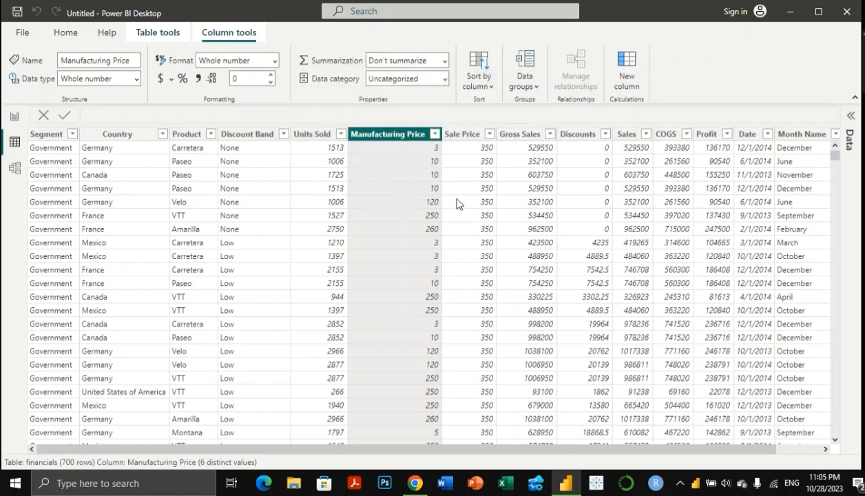
click(443, 79)
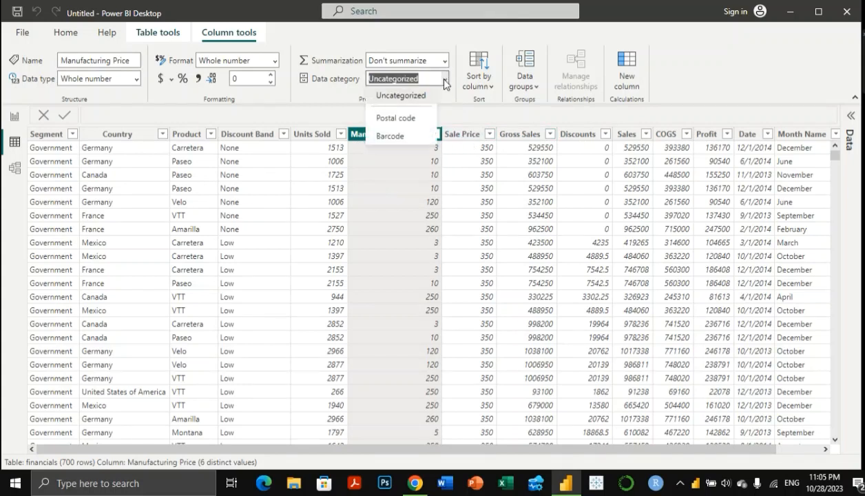
click(445, 80)
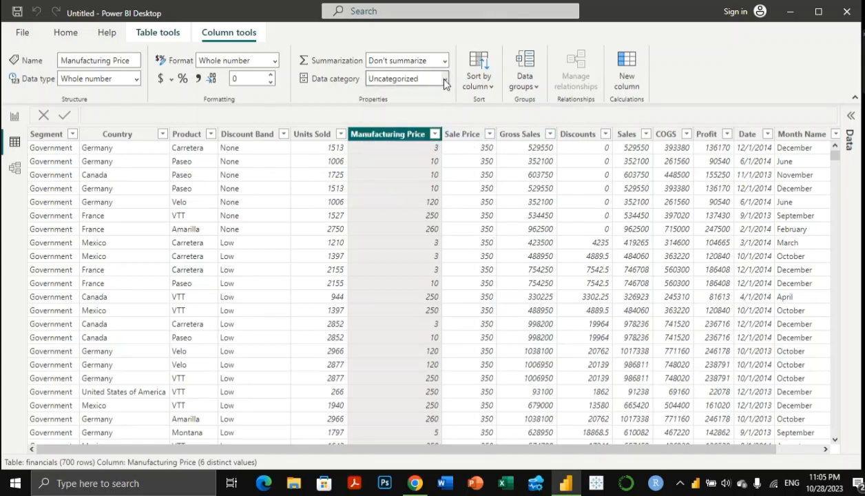
Step: Set the summarization of the Sale Price column to Don't summarize
click(472, 134)
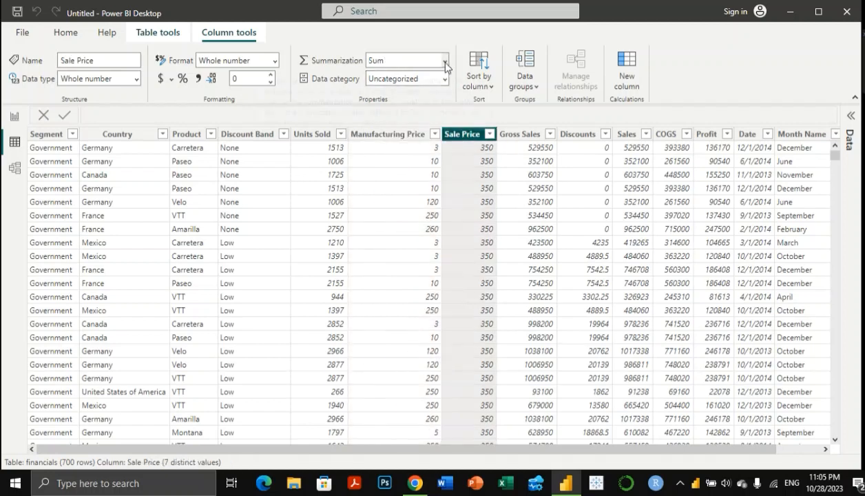
click(445, 62)
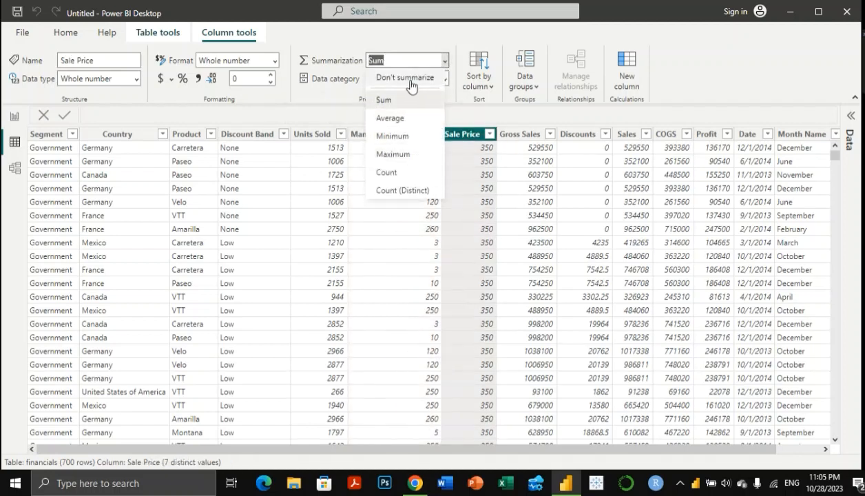
click(410, 80)
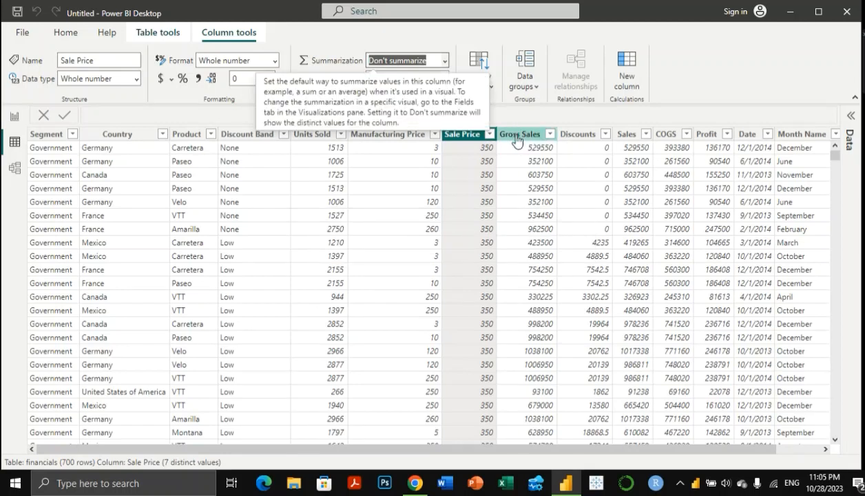
Step: Set the summarization of the Gross Sales column to Don't summarize
click(518, 134)
click(447, 61)
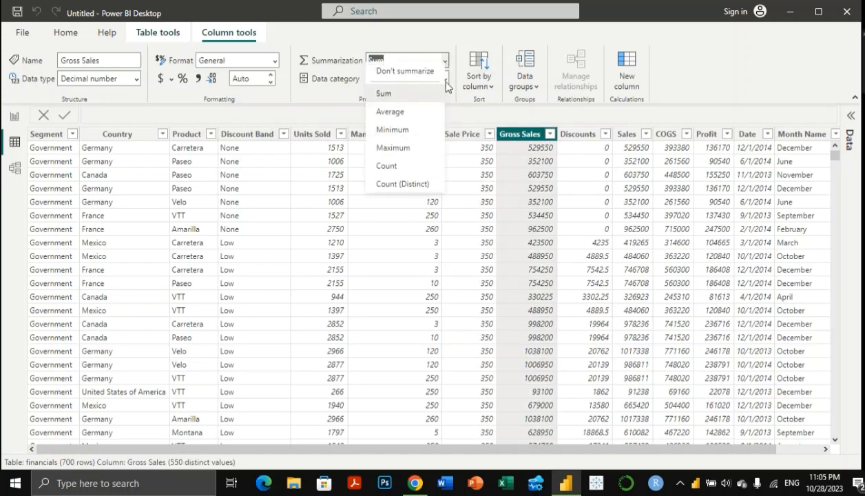
click(446, 82)
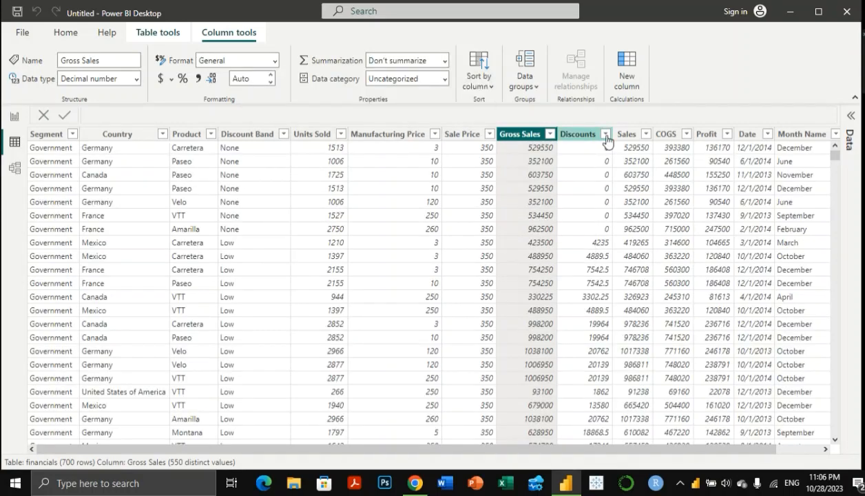
Step: Compare the format and summarization properties of the Discounts and Profit columns
click(606, 135)
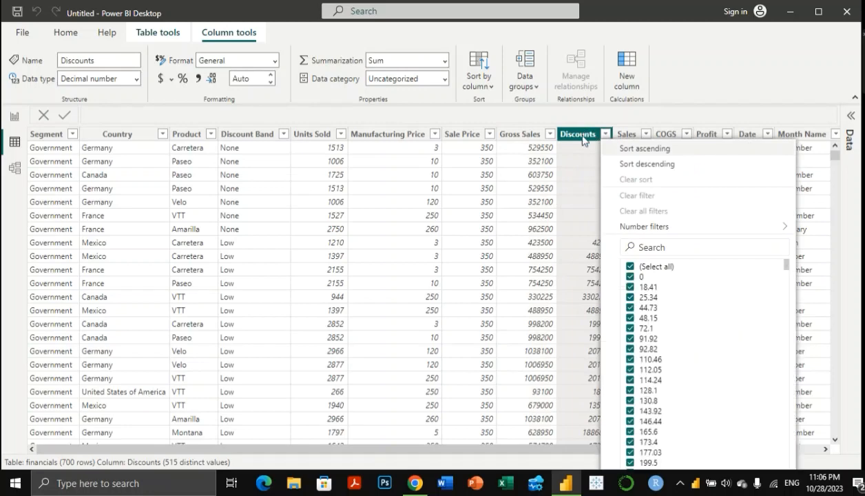
click(585, 137)
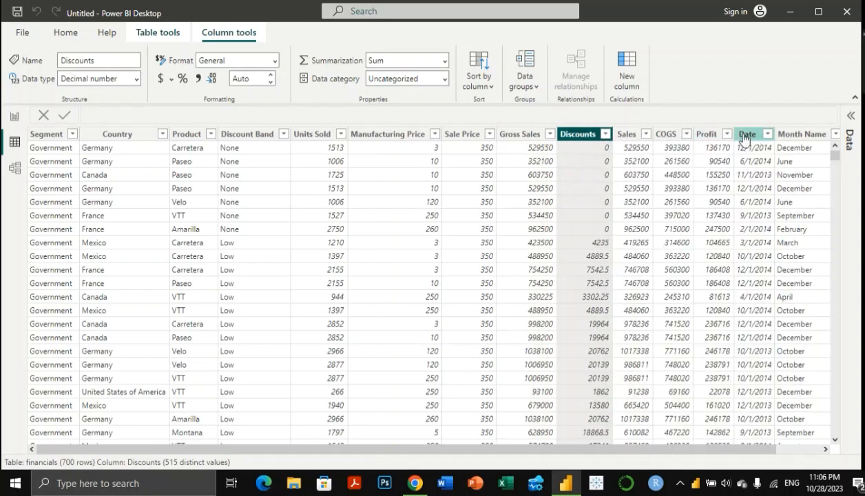
click(716, 135)
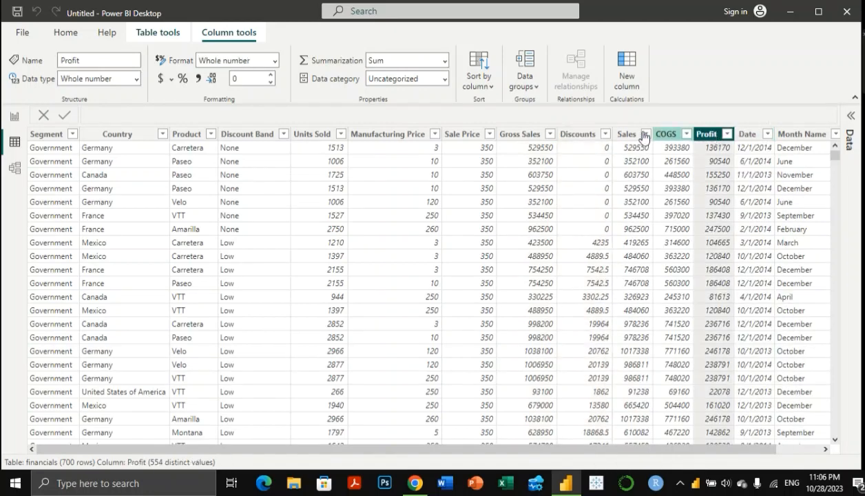
click(581, 136)
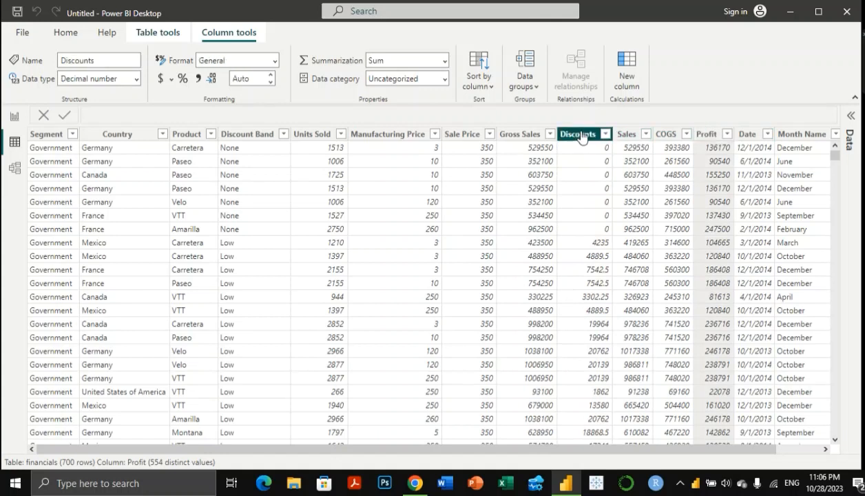
click(713, 135)
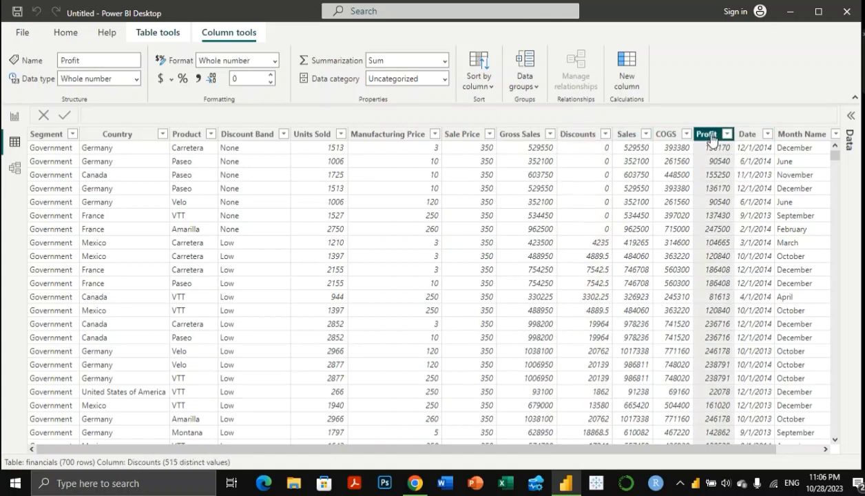
Step: Try Don't summarize on the Discounts column, return it to Sum, and compare its properties with Manufacturing Price
click(584, 134)
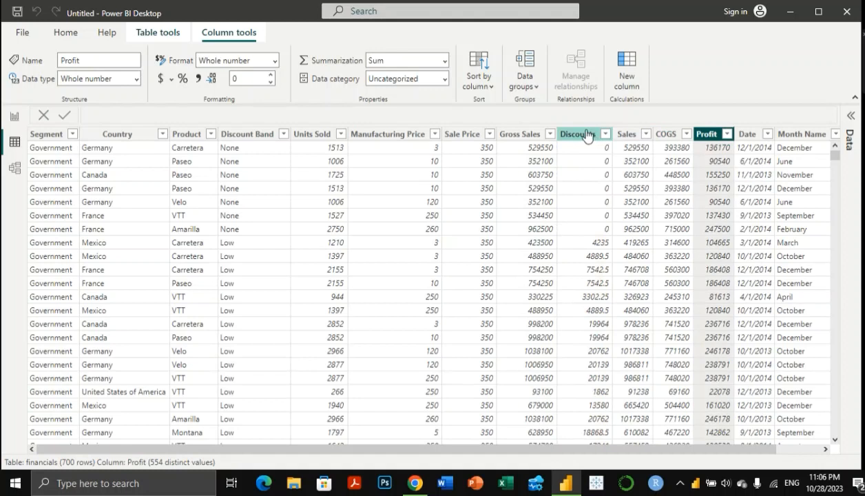
click(444, 61)
click(406, 76)
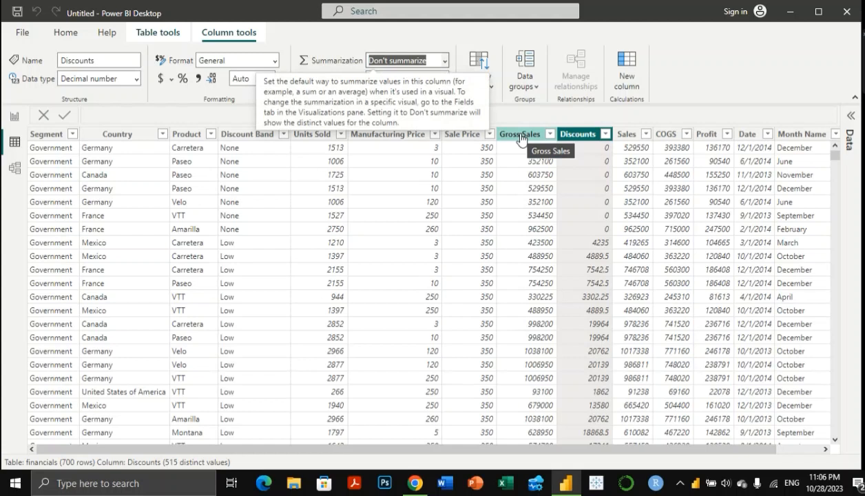
click(446, 62)
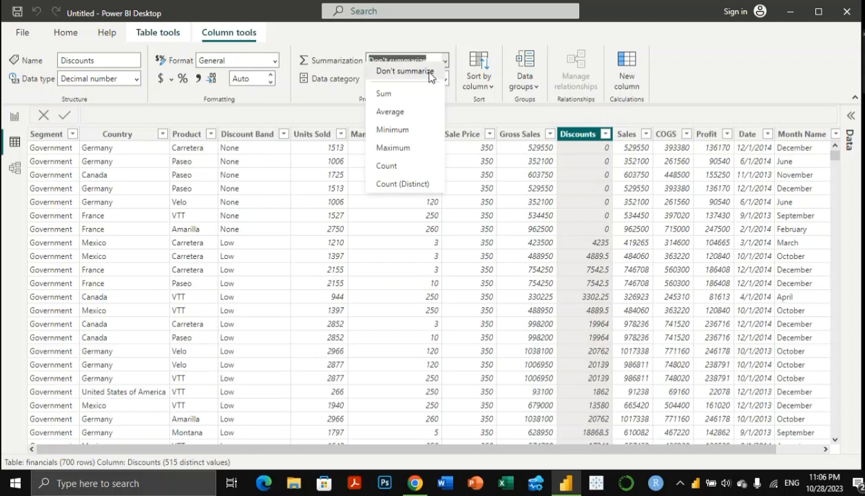
click(430, 71)
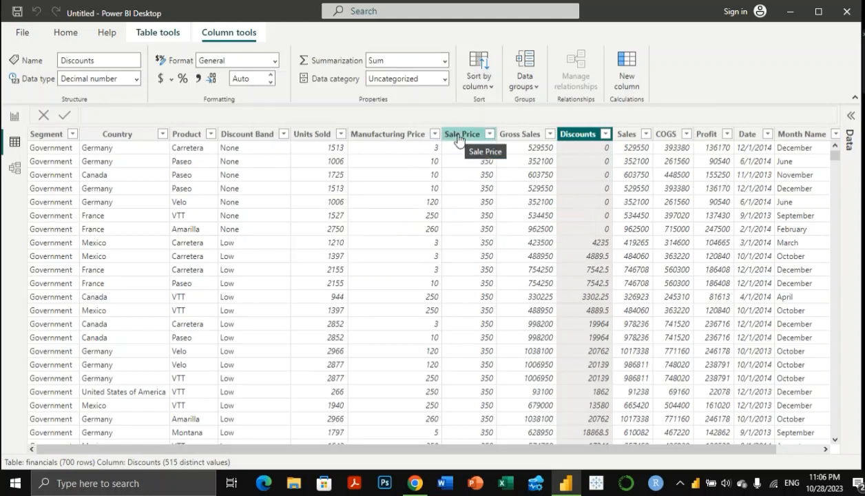
click(378, 133)
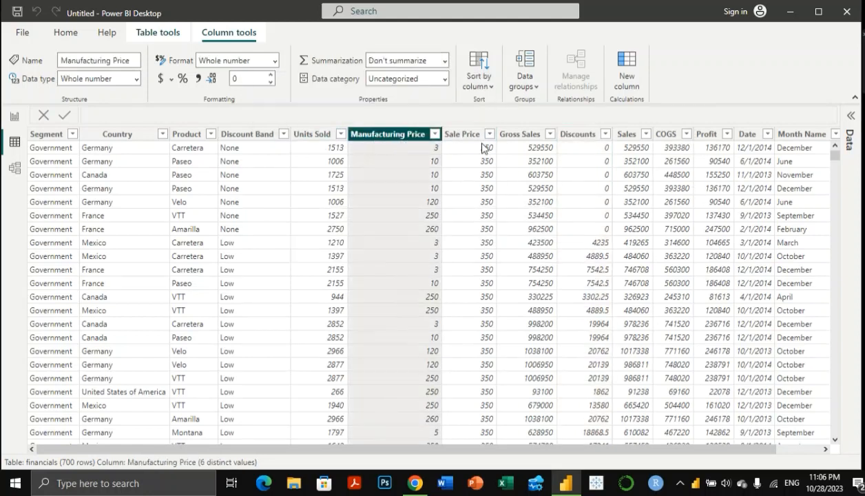
click(576, 135)
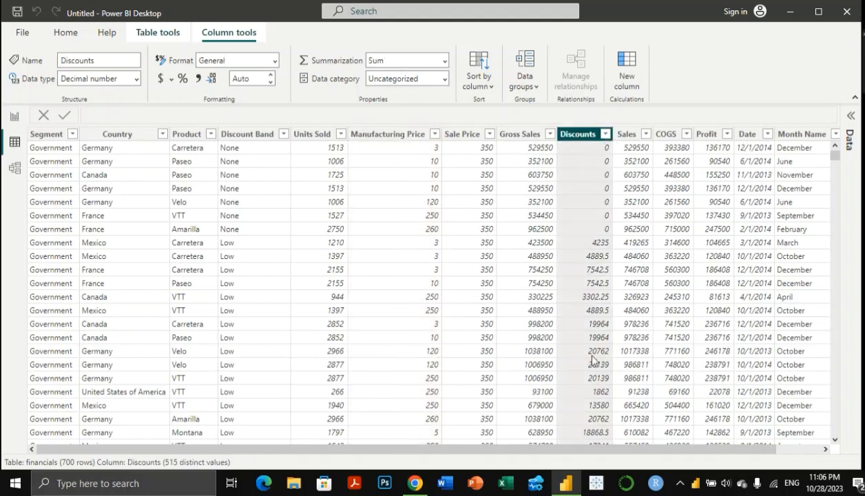
Step: Set the Year column's summarization to Don't summarize, and check its data category options without changing the category
drag(580, 448, 658, 453)
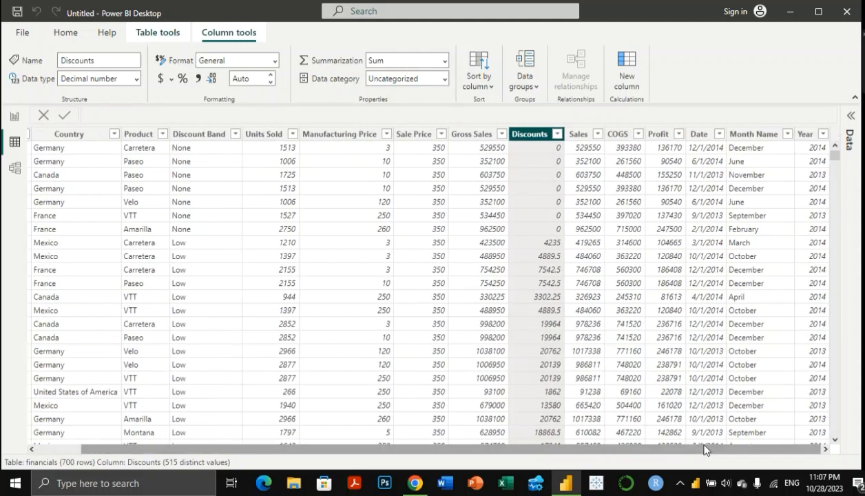
click(810, 135)
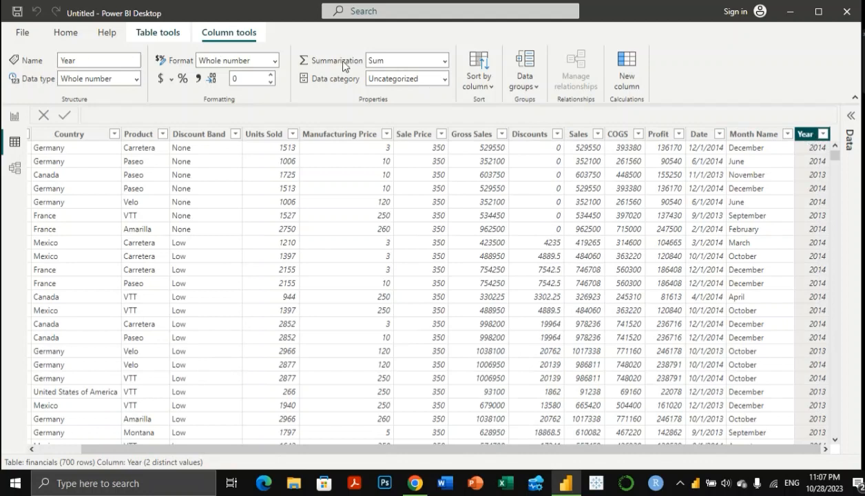
click(444, 63)
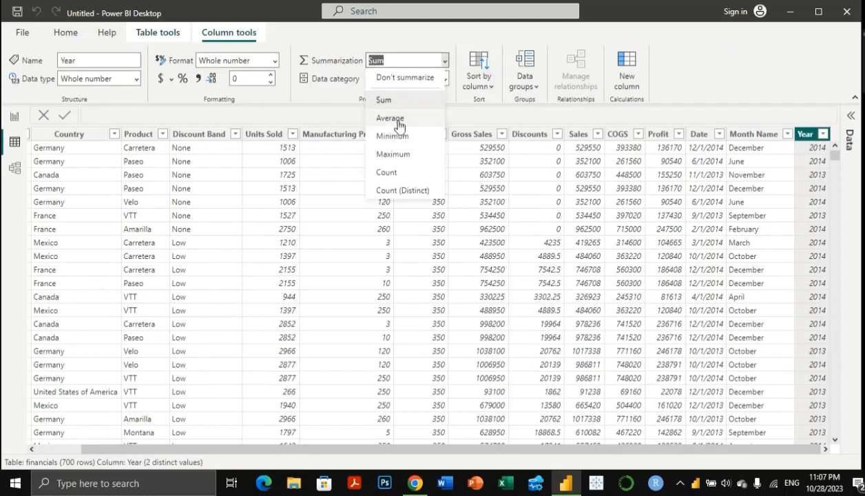
click(404, 80)
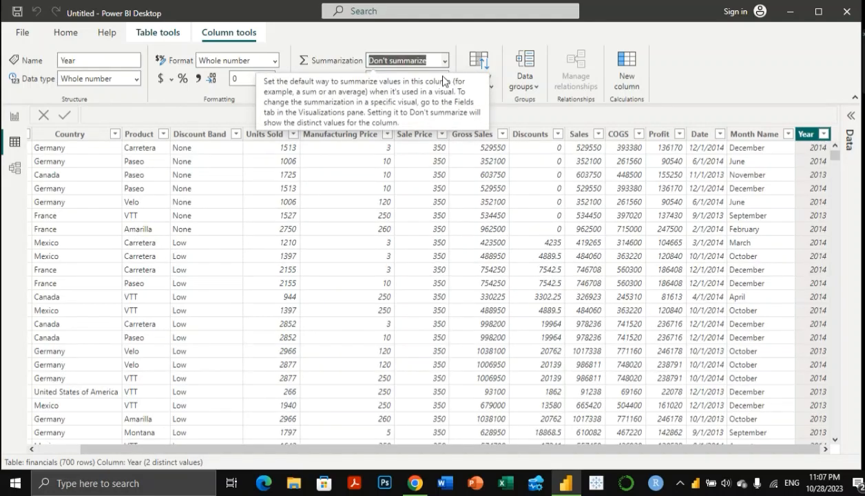
click(446, 80)
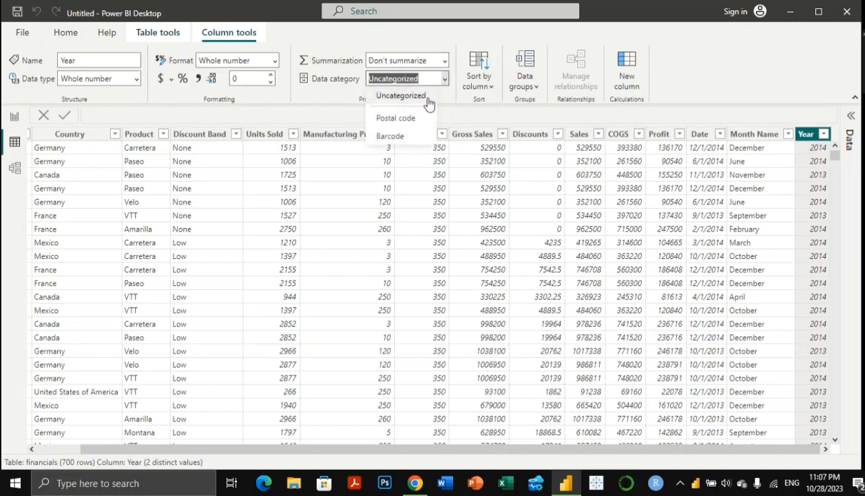
click(446, 81)
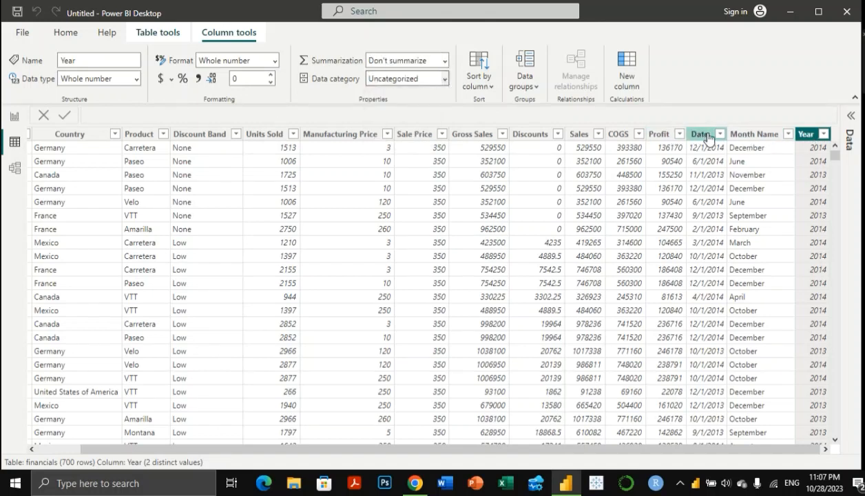
Step: Check the column properties and data category options of the Date column
click(703, 135)
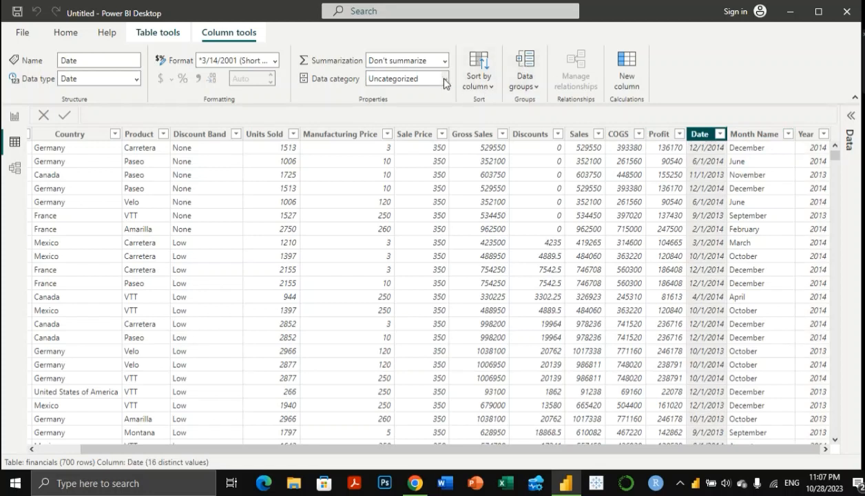
click(445, 81)
click(445, 81)
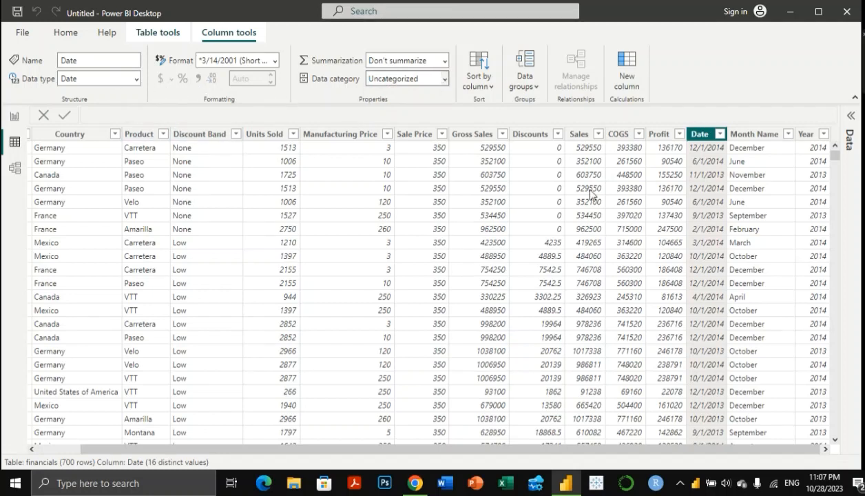
Step: Return the Year column's summarization to Sum and check its data type
click(806, 135)
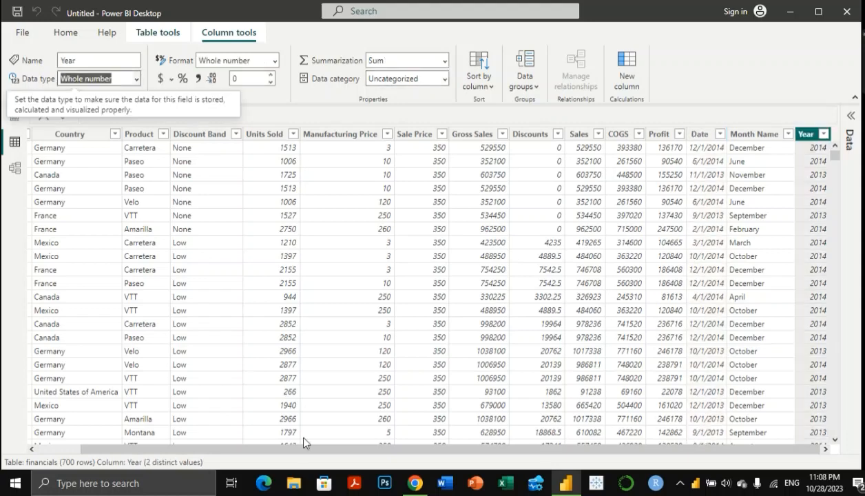
drag(282, 440, 93, 416)
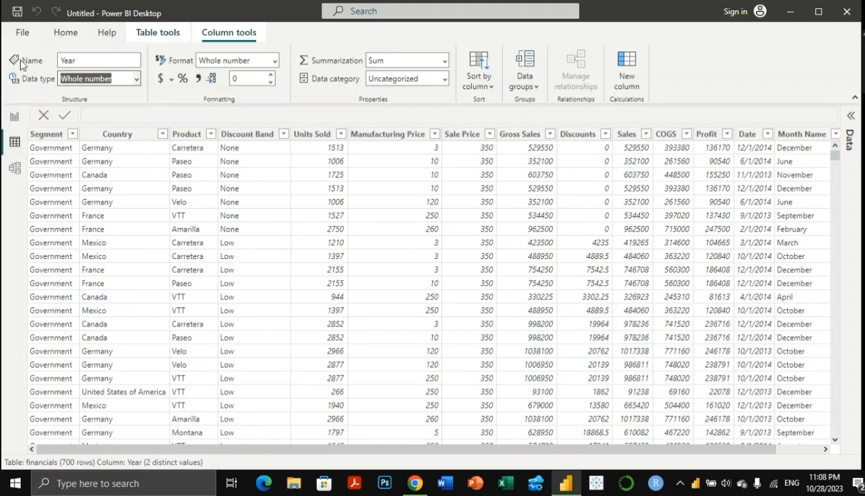
Step: Show the data model, move the financials table card to the middle of the canvas and review its field list
click(14, 172)
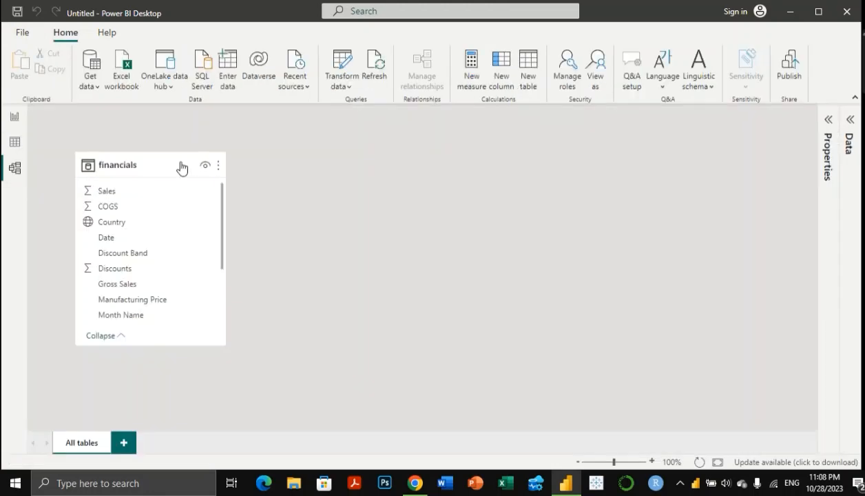
drag(181, 168, 522, 153)
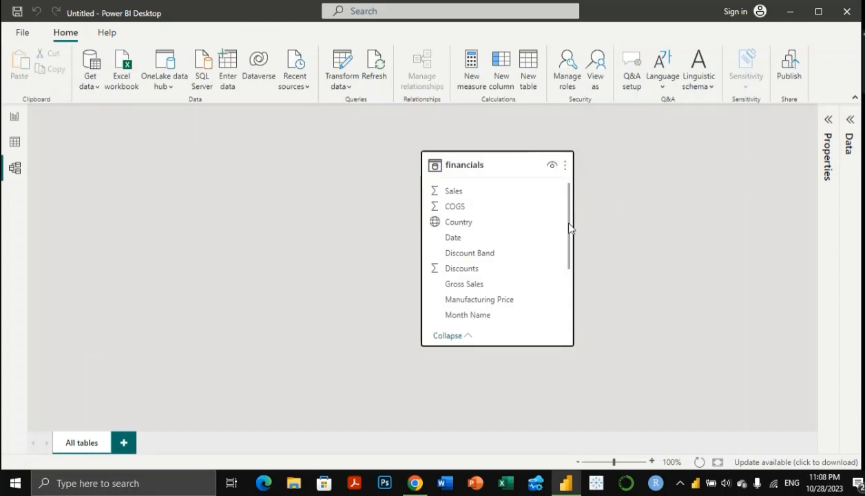
scroll(530, 248, down, 3)
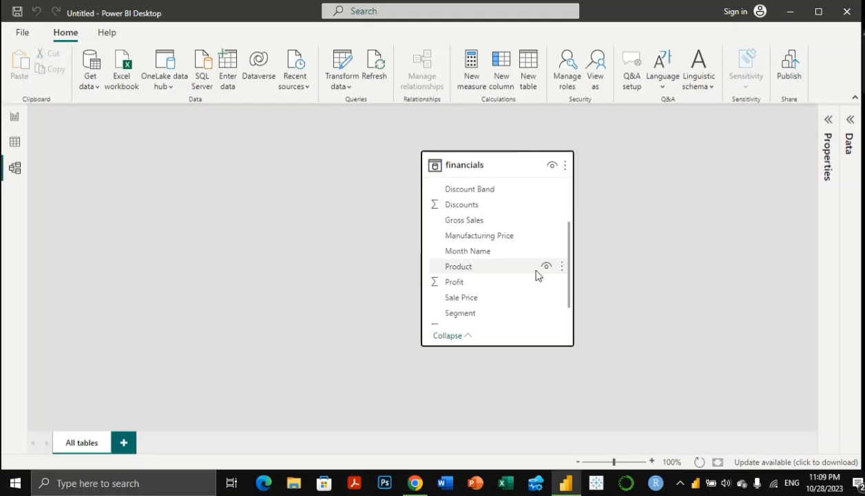
scroll(502, 243, up, 1)
scroll(502, 234, up, 4)
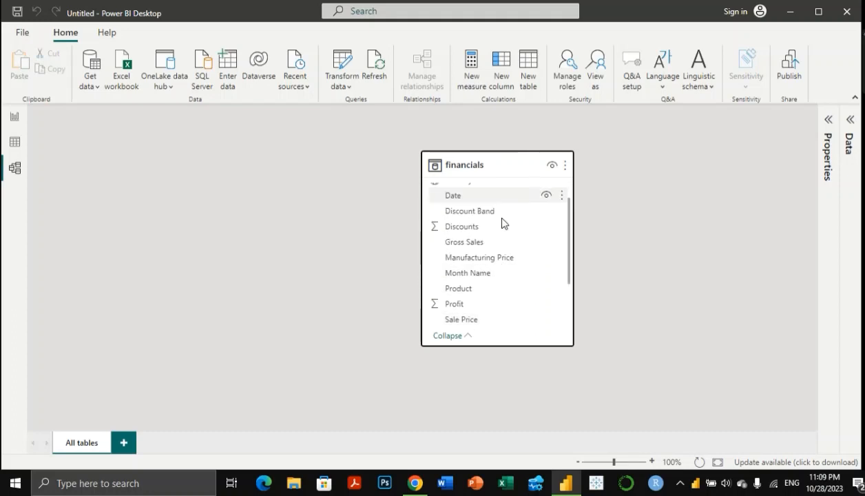
drag(491, 162, 408, 159)
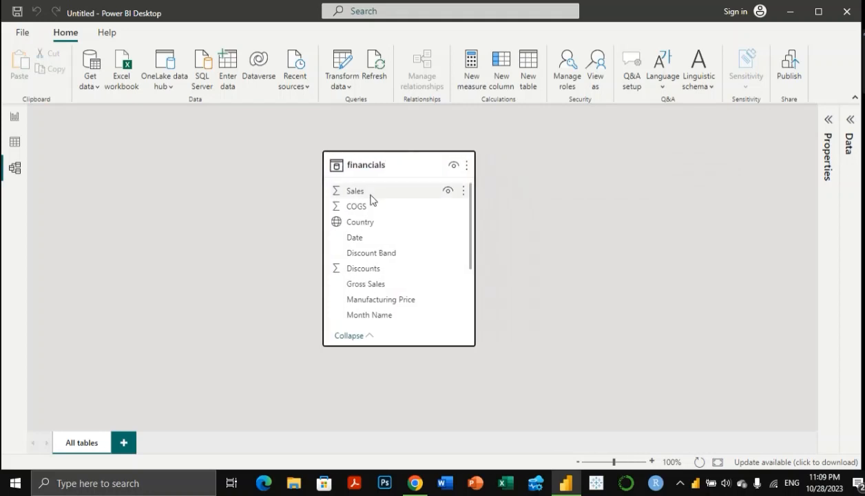
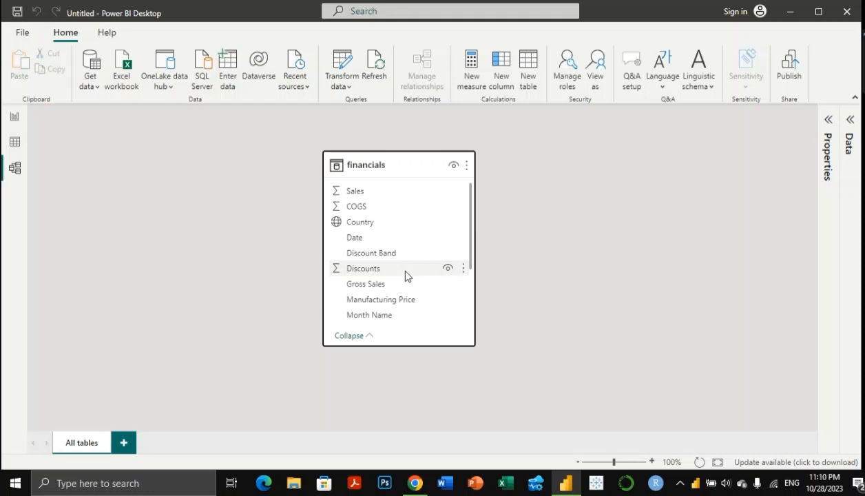
Step: Return to the report page and open the canvas background formatting options
click(16, 117)
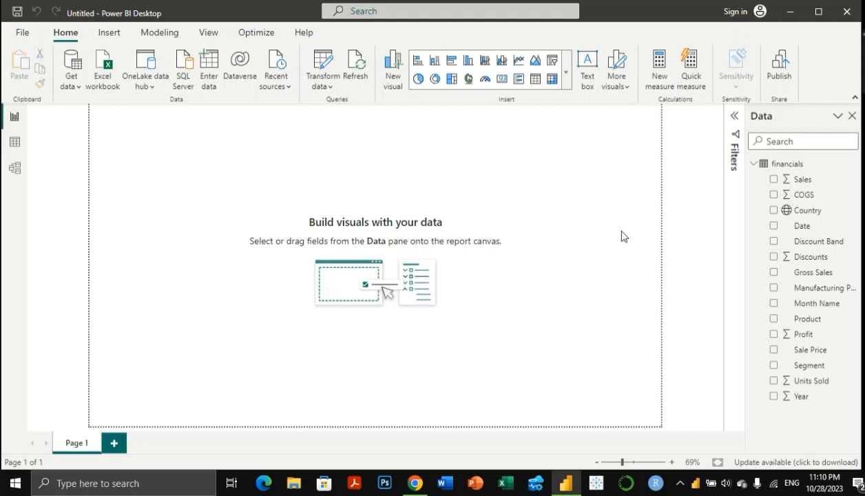
click(107, 36)
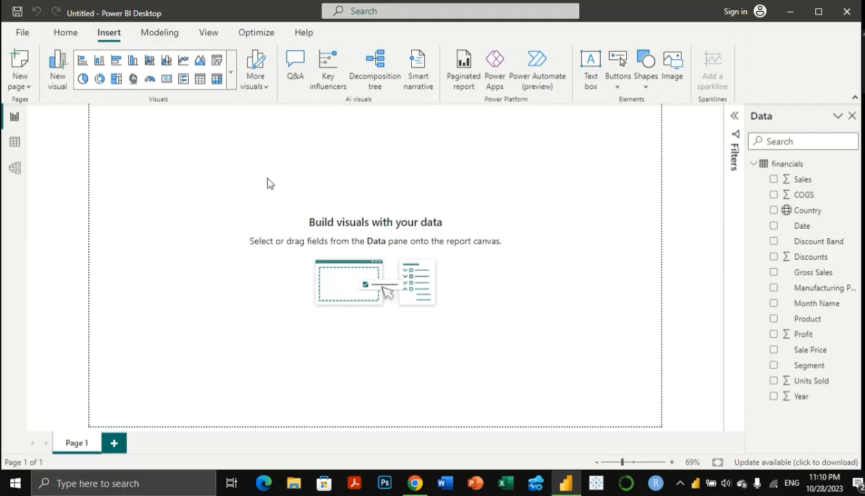
right_click(551, 235)
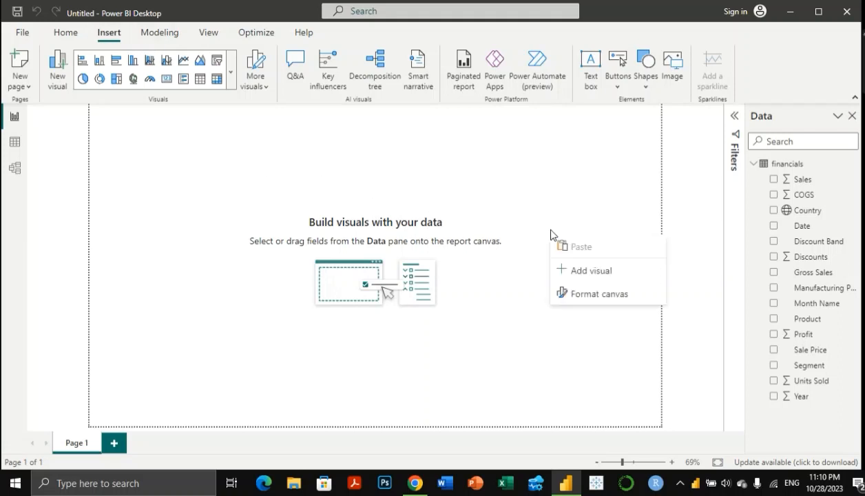
click(578, 296)
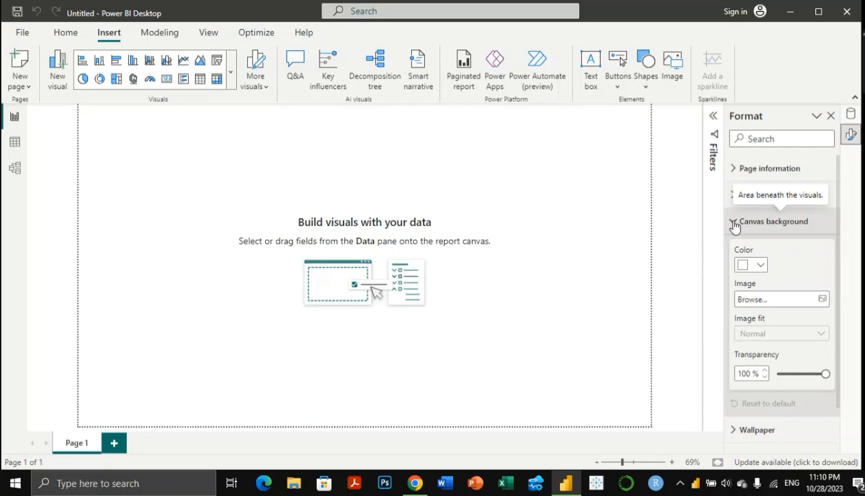
click(735, 222)
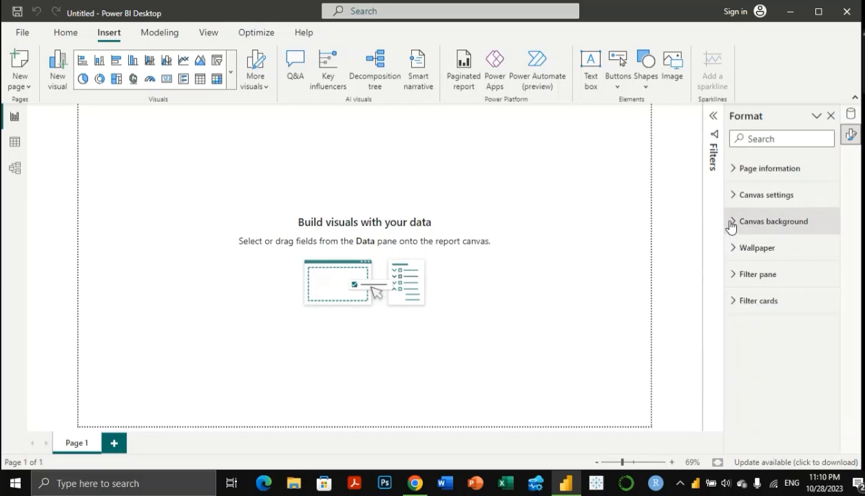
click(732, 224)
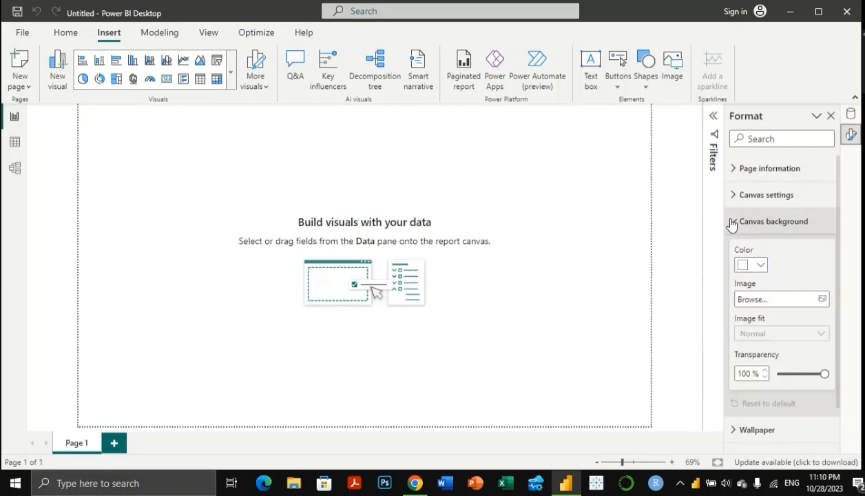
Step: Set the canvas background color to light purple #C499CA and its transparency to 0%
click(761, 266)
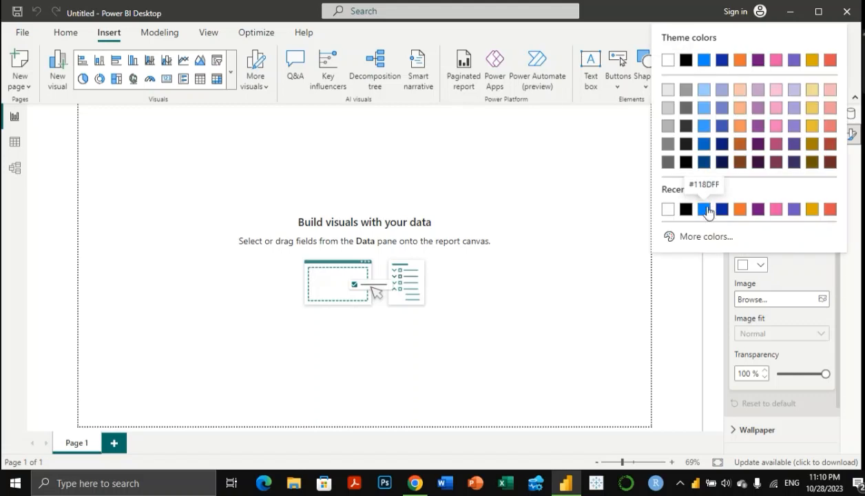
click(759, 91)
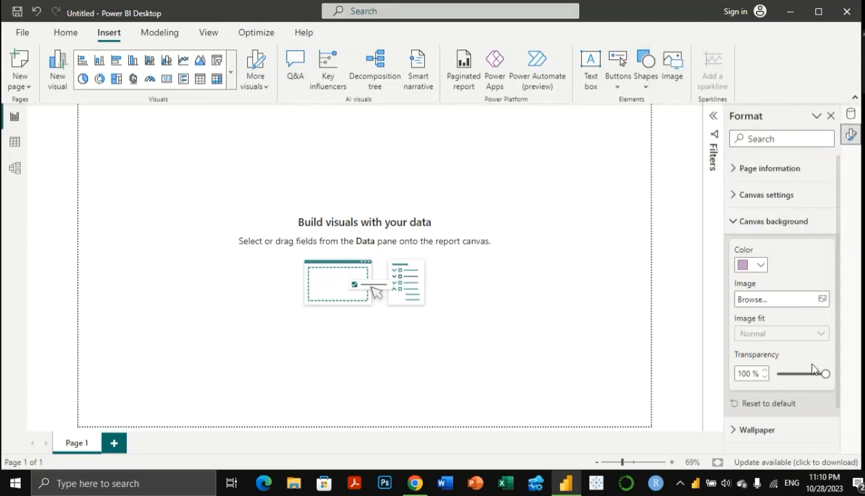
drag(826, 375, 774, 373)
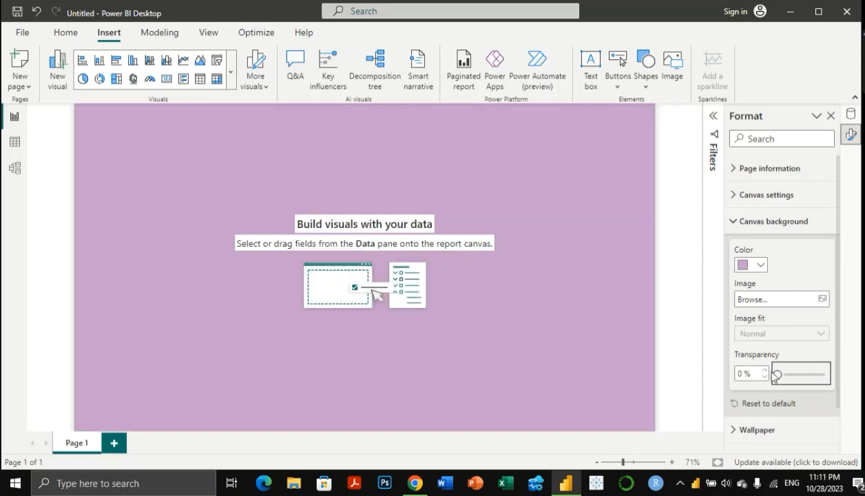
Step: Change the canvas background to a custom light green, #B1E3BB
click(752, 266)
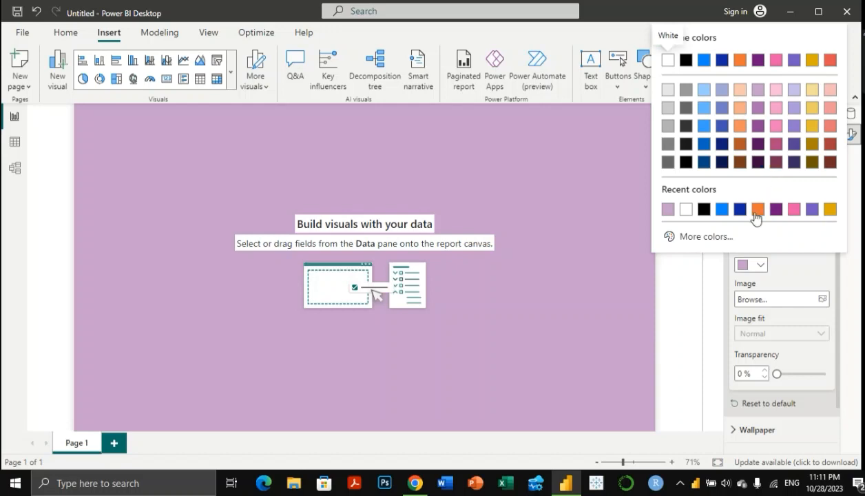
click(710, 237)
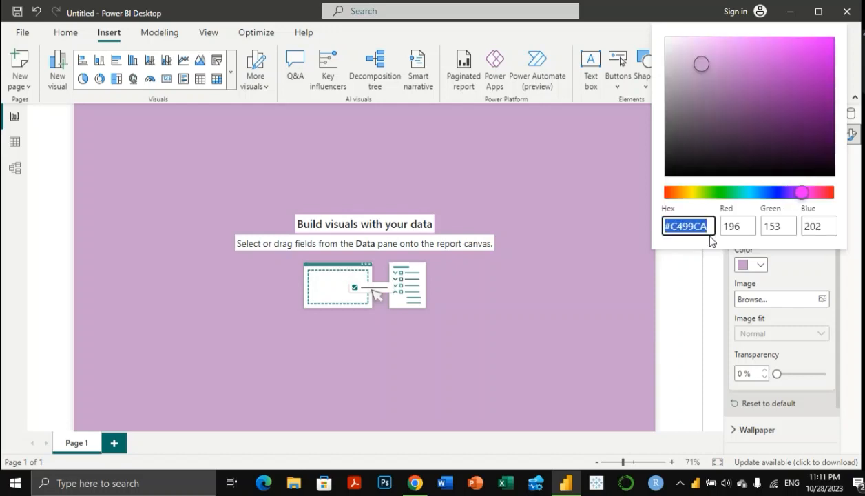
click(727, 193)
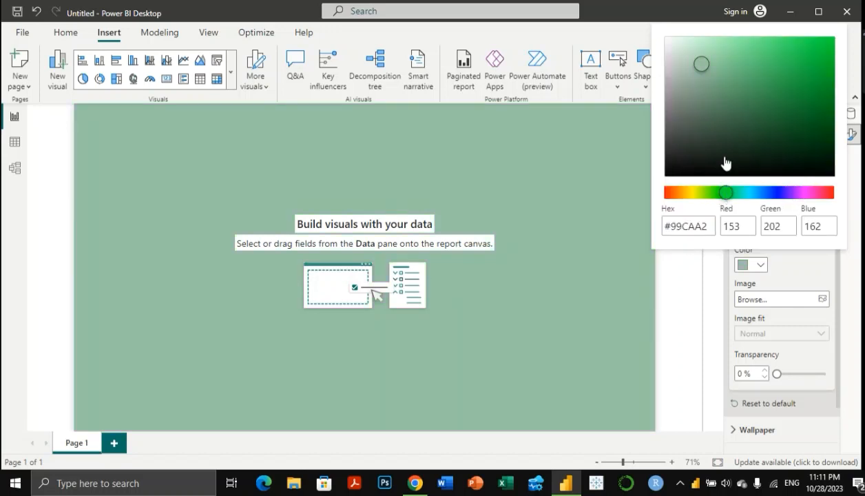
drag(734, 142, 714, 84)
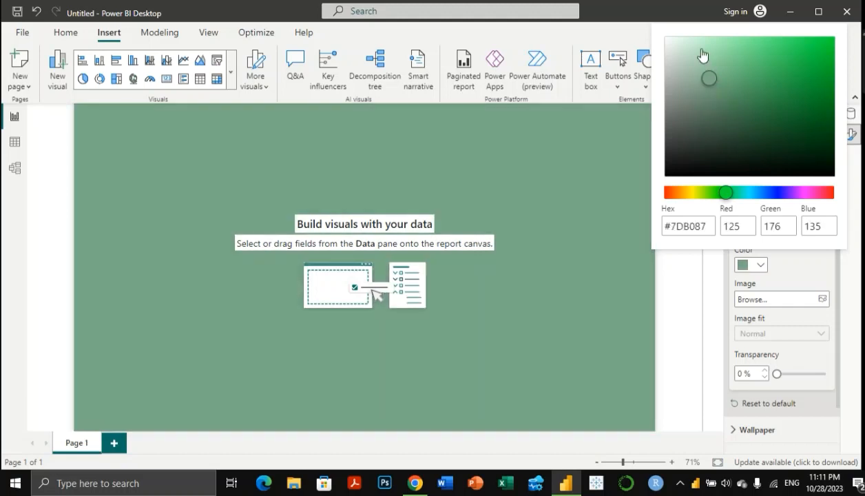
click(702, 41)
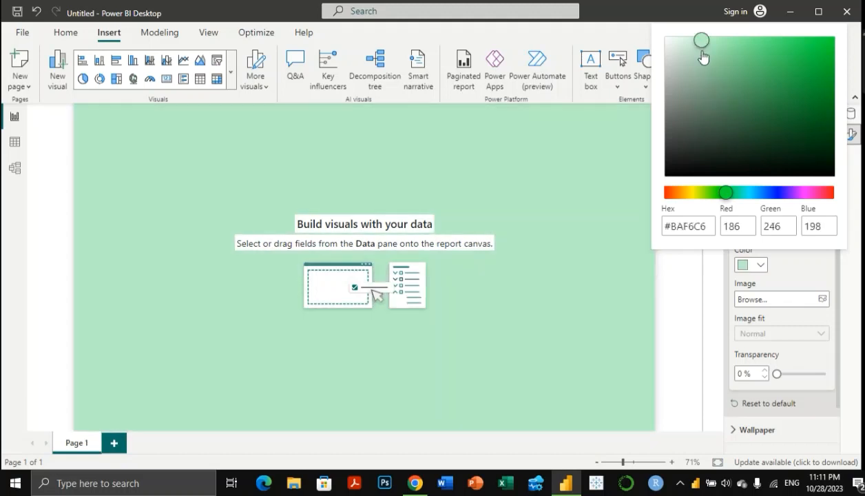
click(698, 51)
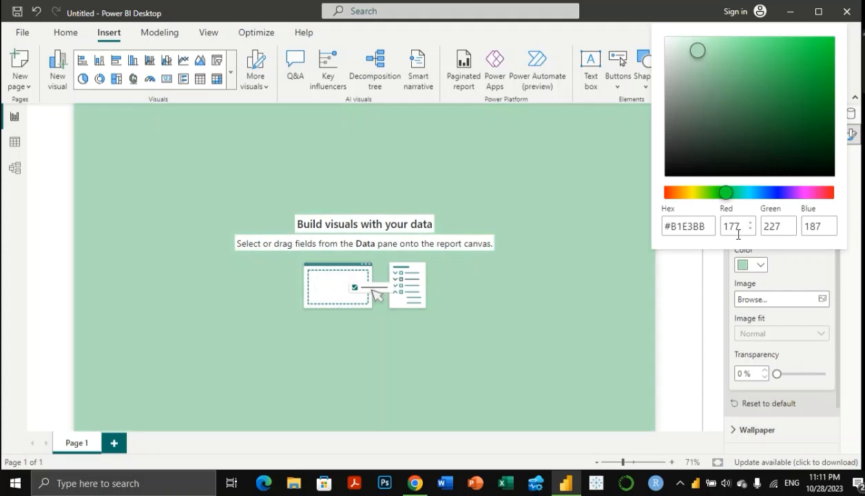
click(758, 266)
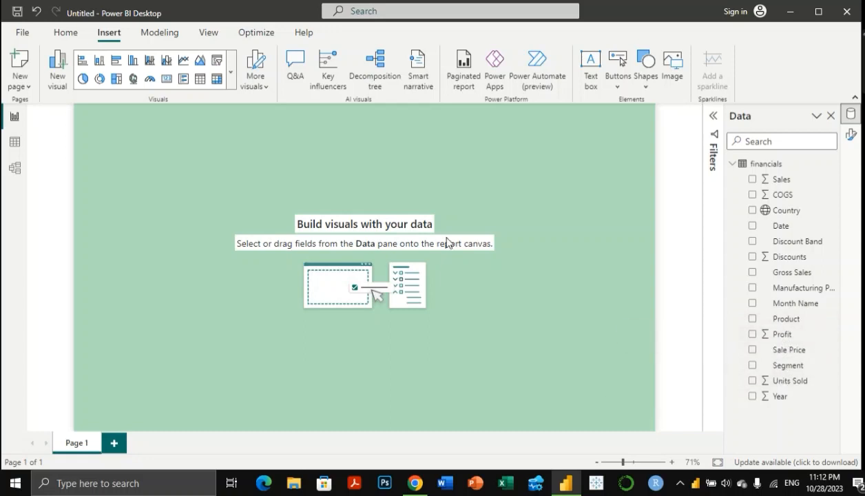
Step: Browse the gallery of visuals, insert a multi-row card on the report page and widen it
click(67, 35)
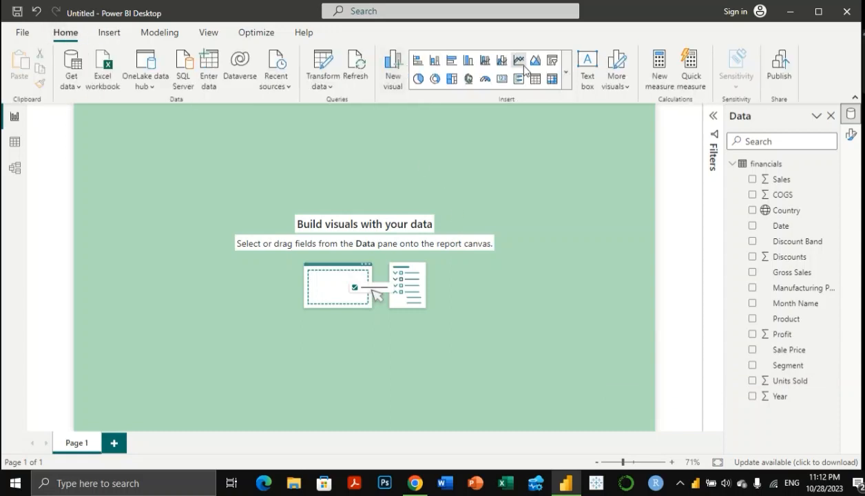
click(567, 76)
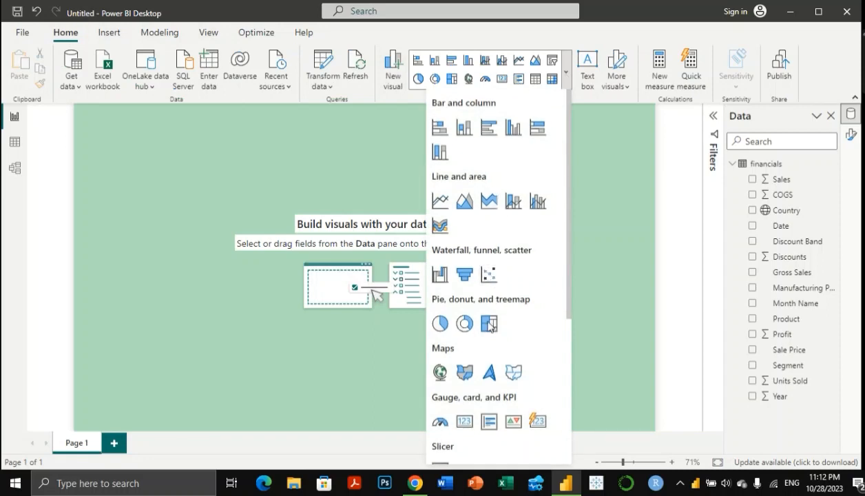
scroll(489, 331, down, 3)
scroll(489, 334, down, 1)
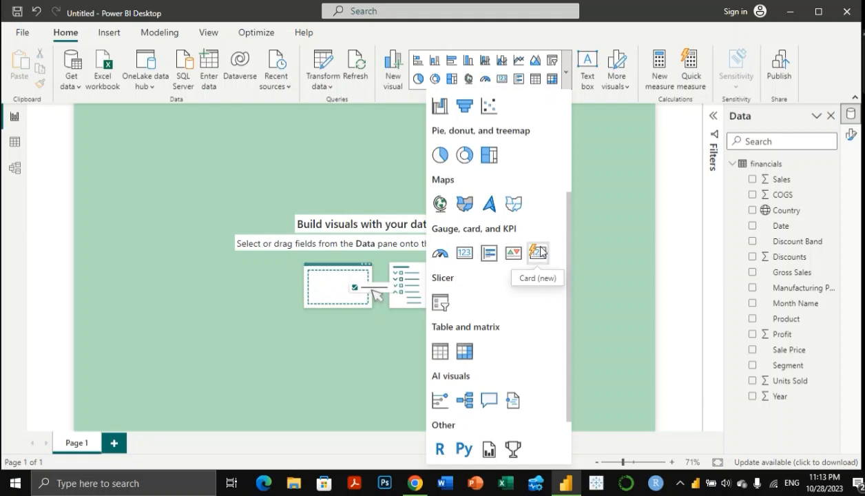
click(490, 255)
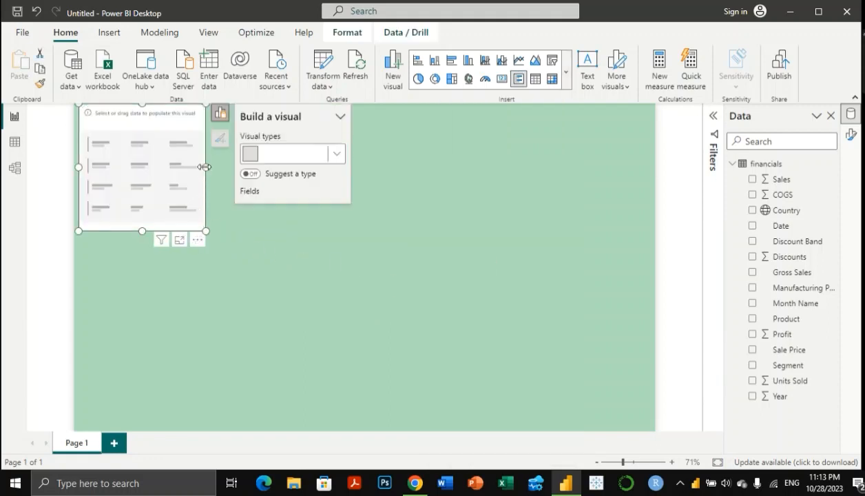
drag(204, 168, 245, 180)
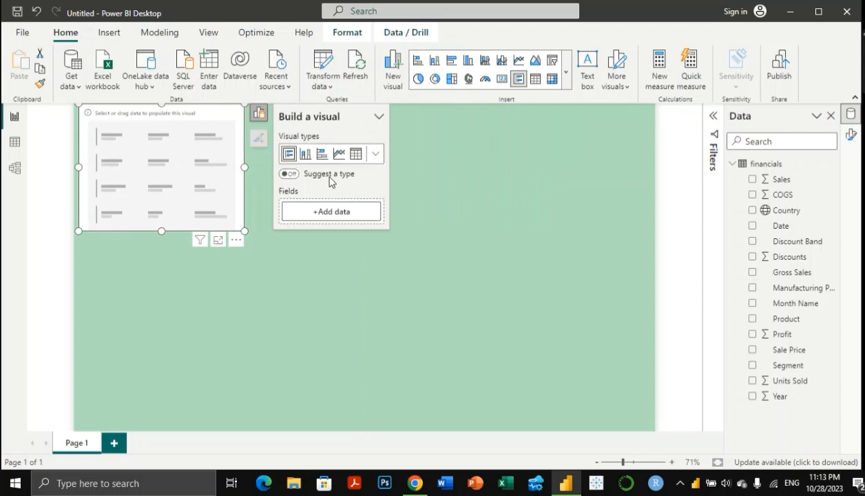
Step: Add the Sales and COGS fields to the multi-row card and check the other available fields
click(334, 215)
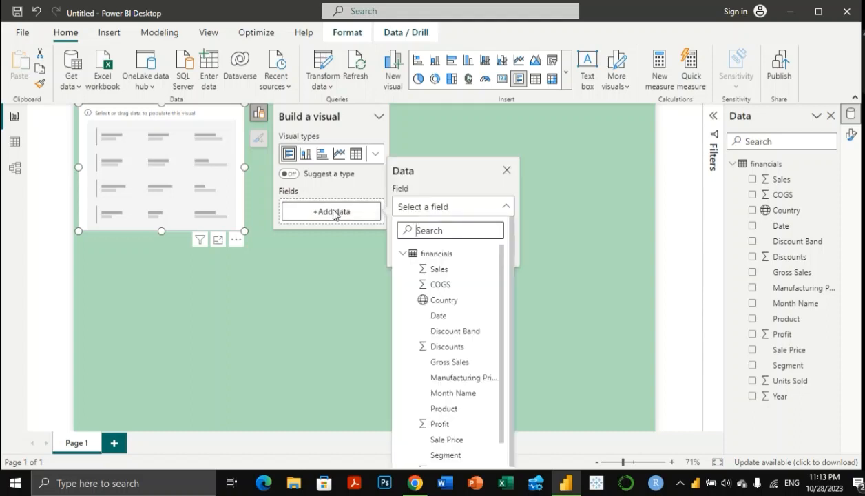
click(439, 270)
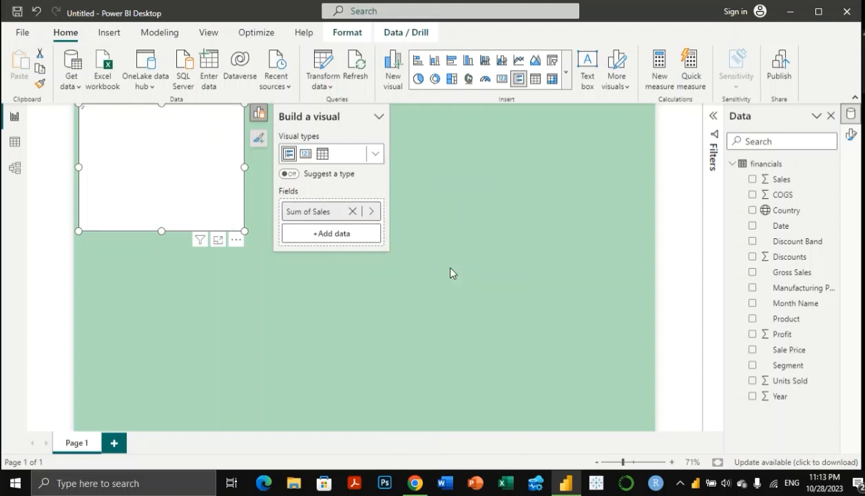
click(330, 235)
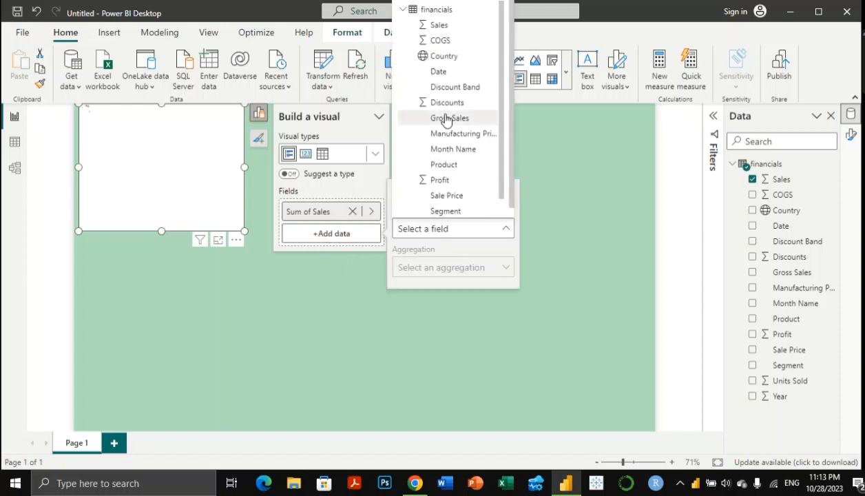
click(439, 40)
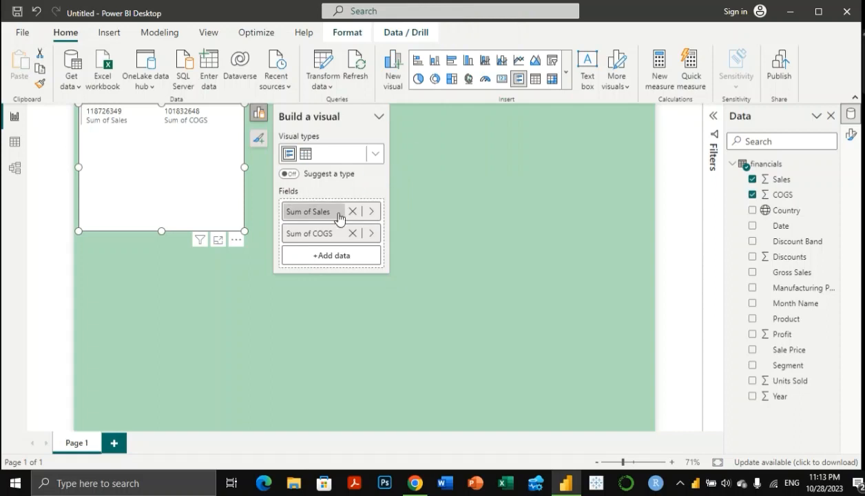
click(344, 256)
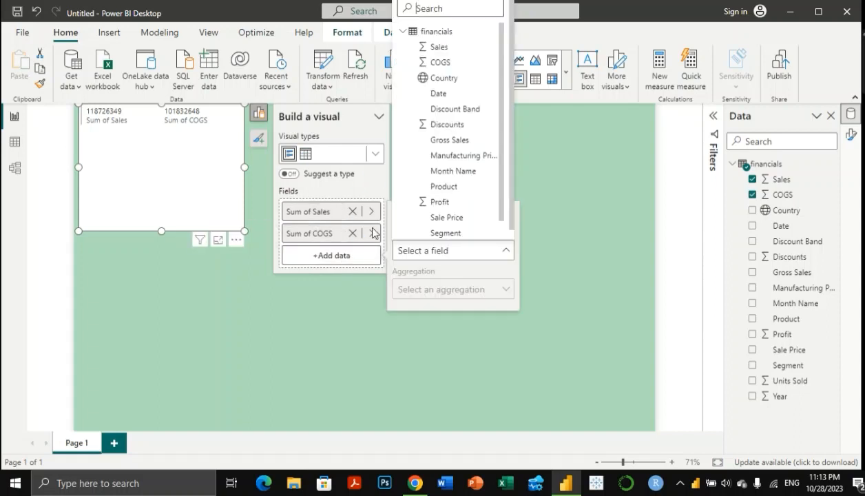
click(531, 164)
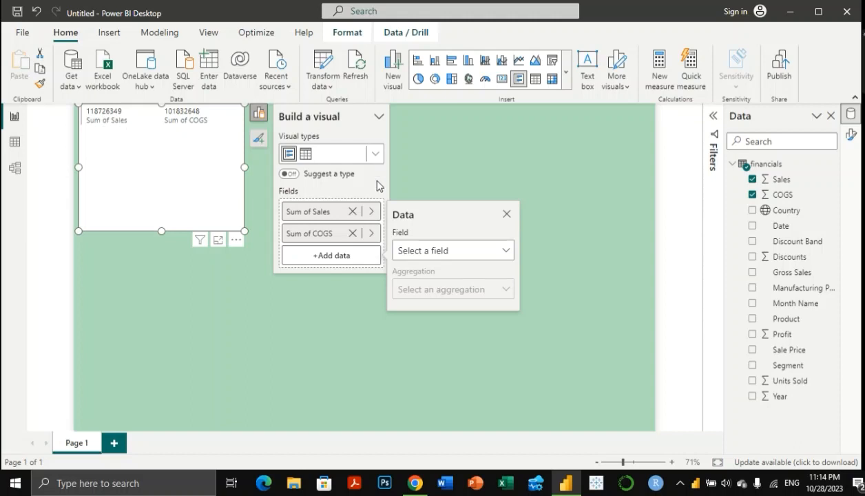
Step: Remove the Sales and COGS fields from the multi-row card and deselect the card
click(353, 213)
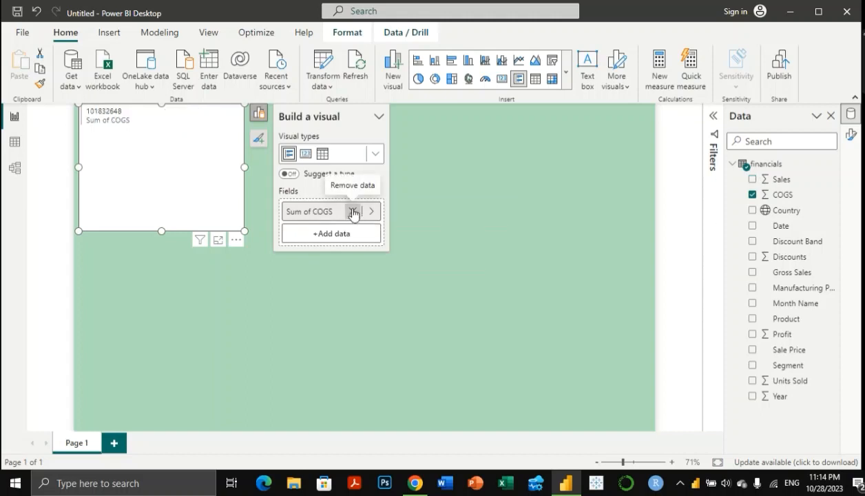
click(353, 213)
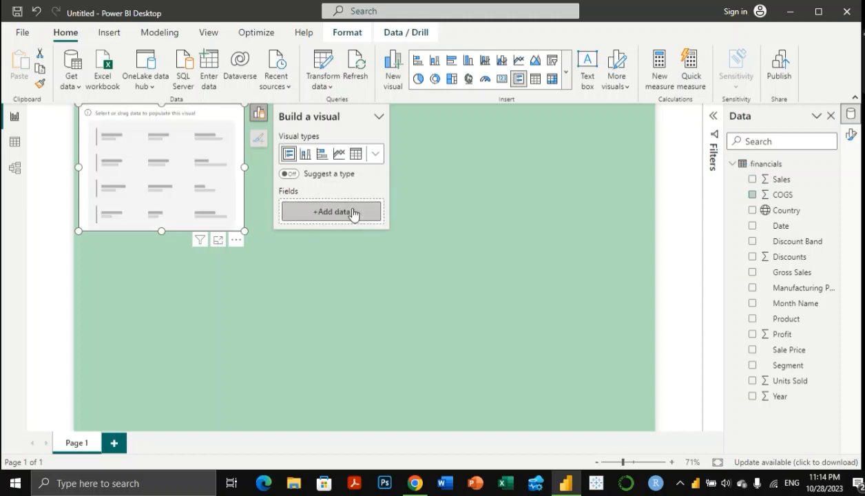
click(259, 118)
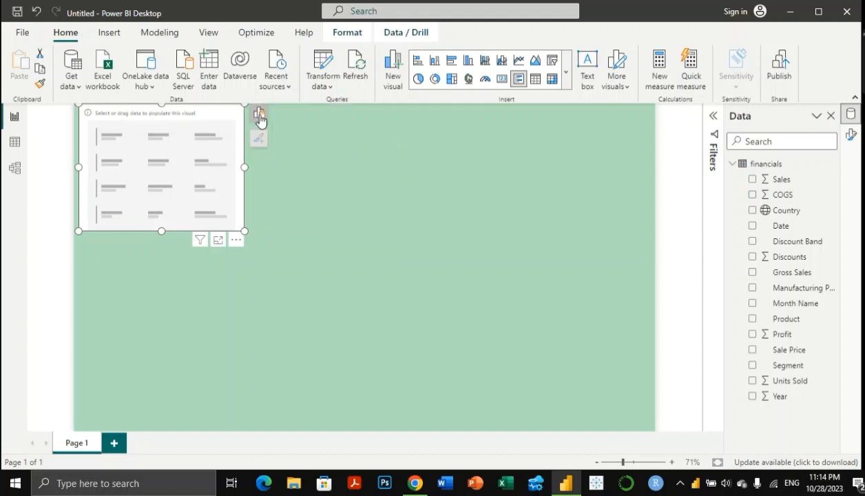
click(293, 208)
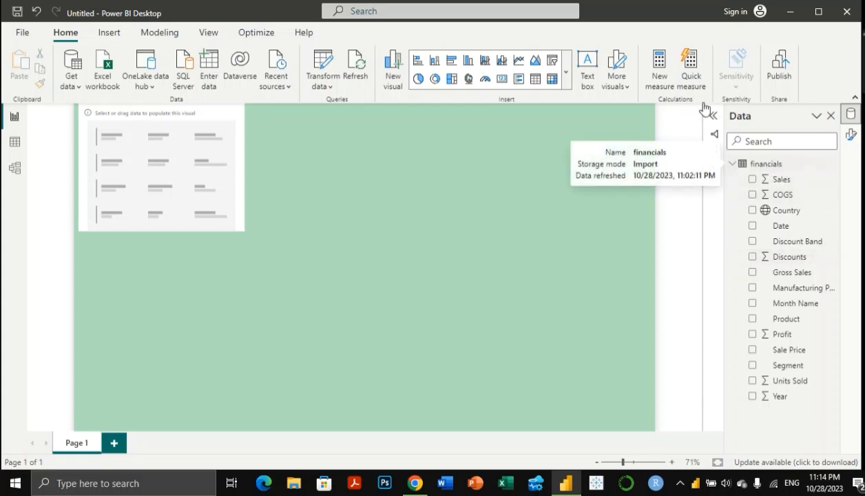
Step: Create the measure Total Sales = SUM(financials[ Sales]) and format it as currency with a thousands separator
click(777, 180)
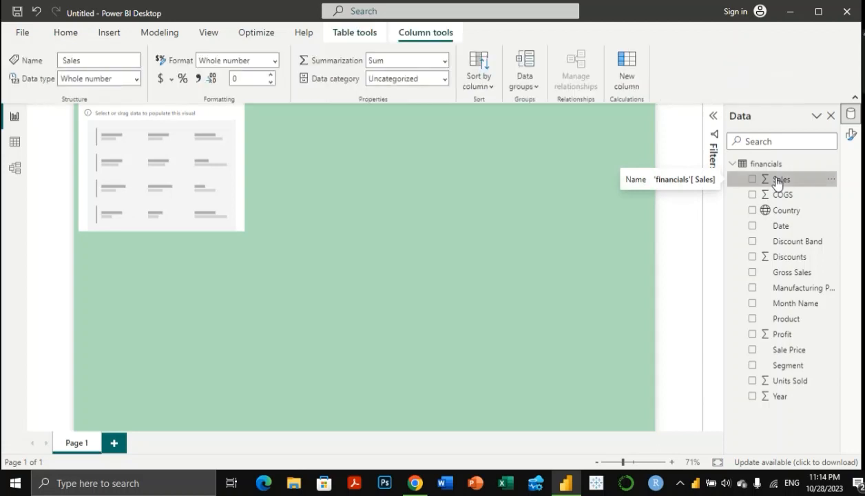
click(66, 35)
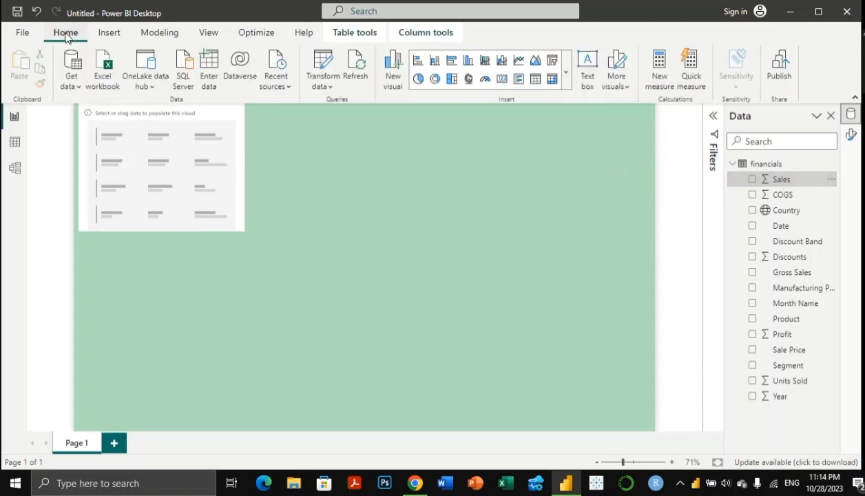
click(660, 68)
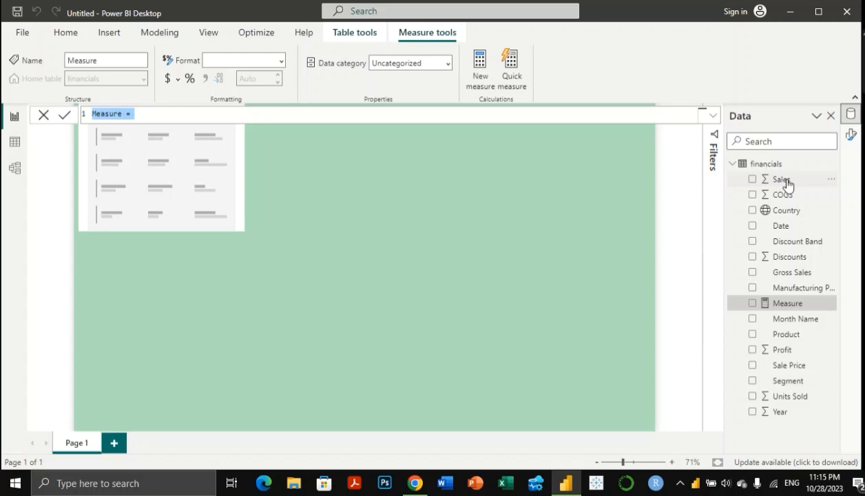
key(BackSpace)
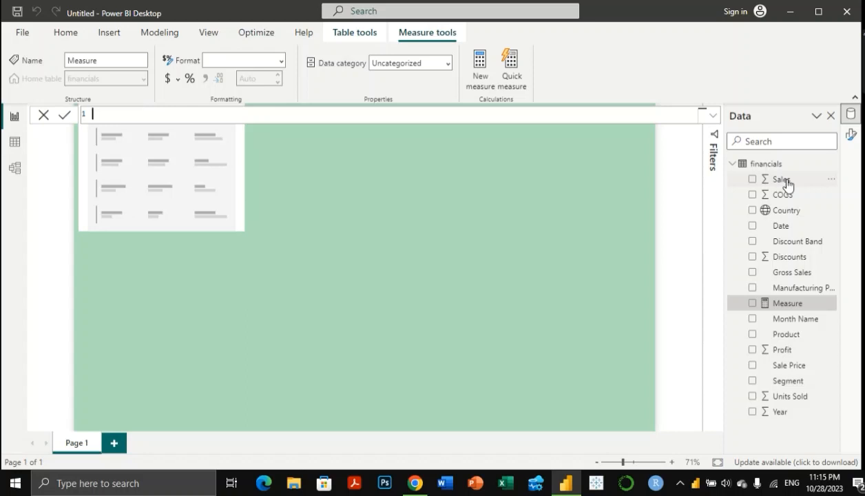
text(Total Sales = sum)
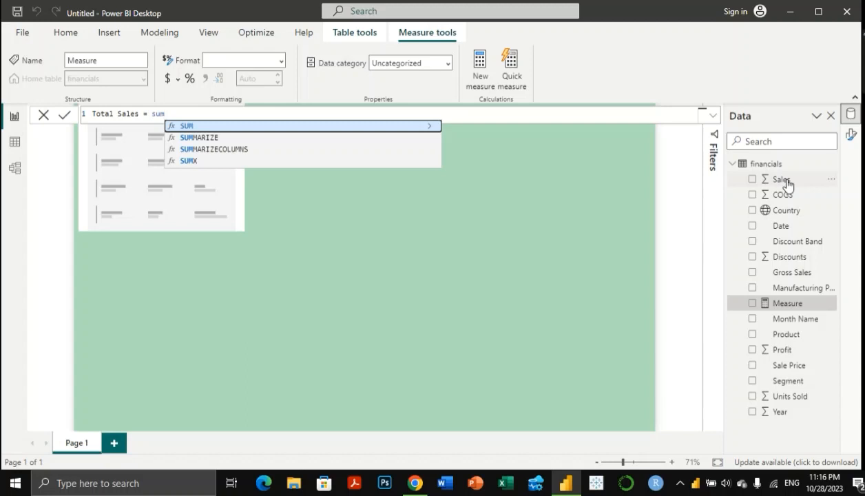
text(()
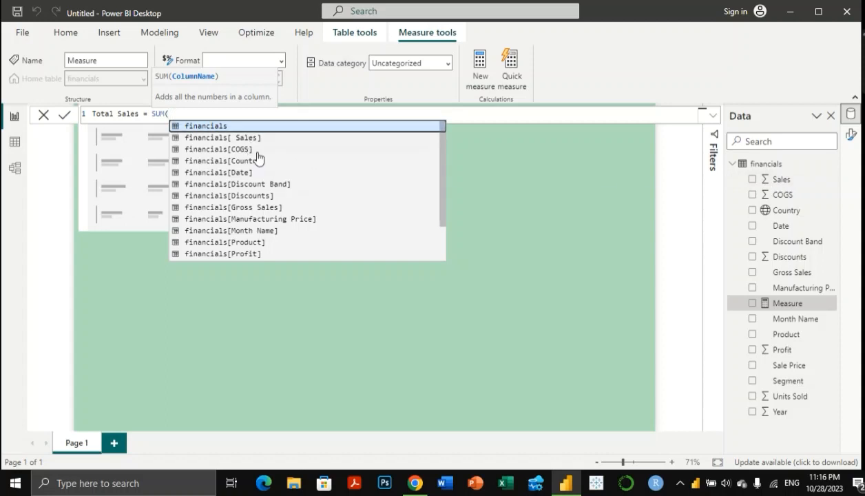
scroll(333, 178, down, 1)
scroll(333, 178, down, 3)
scroll(333, 179, up, 5)
click(269, 138)
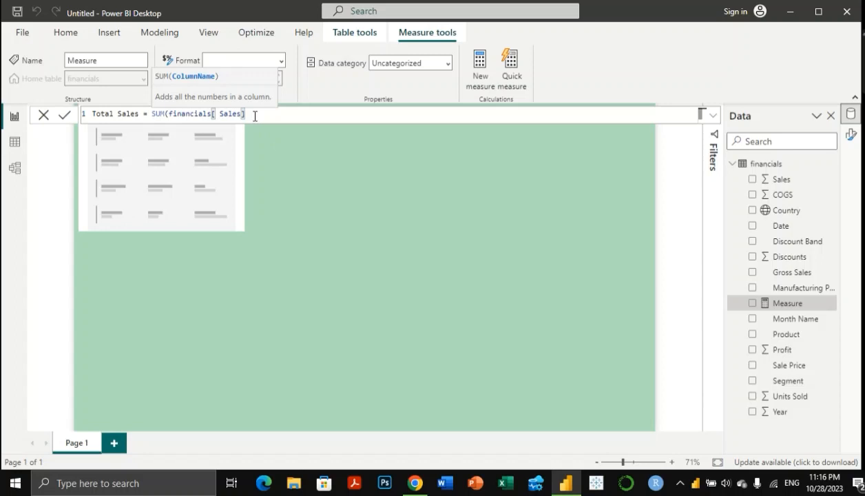
text())
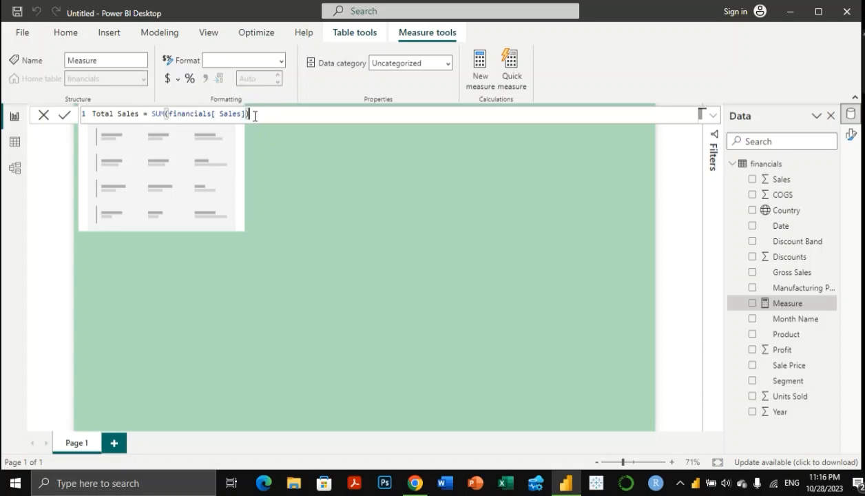
key(Return)
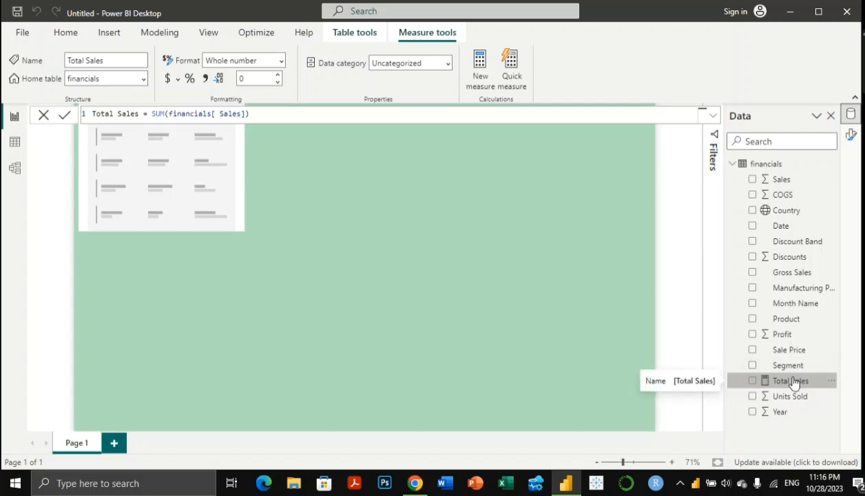
click(206, 79)
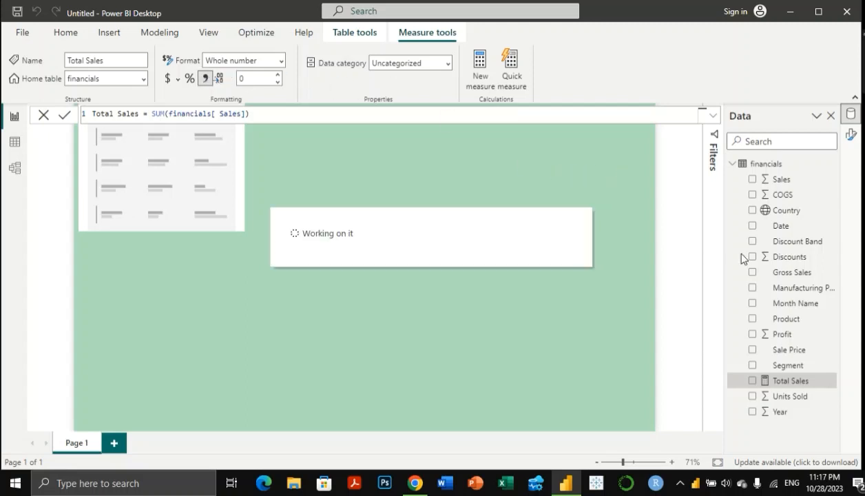
click(167, 80)
Step: Create a new measure in the financials table with the formula Total COGS = SUM(financials[COGS])
click(782, 197)
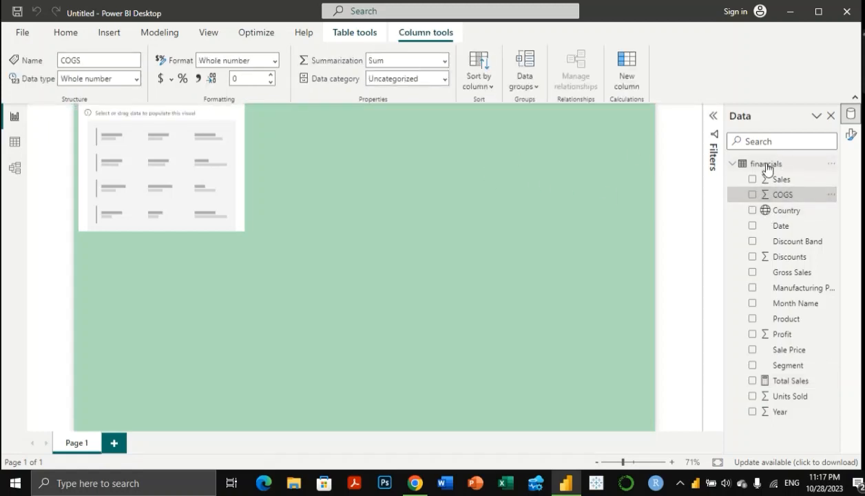
click(767, 166)
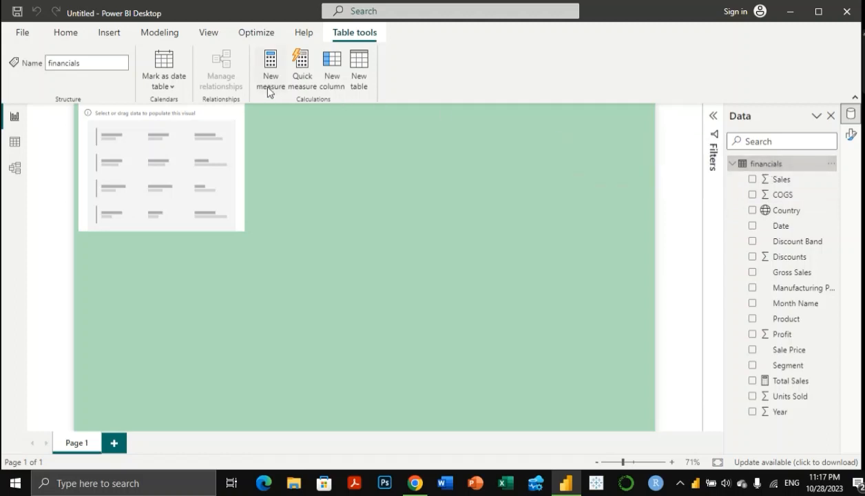
right_click(749, 163)
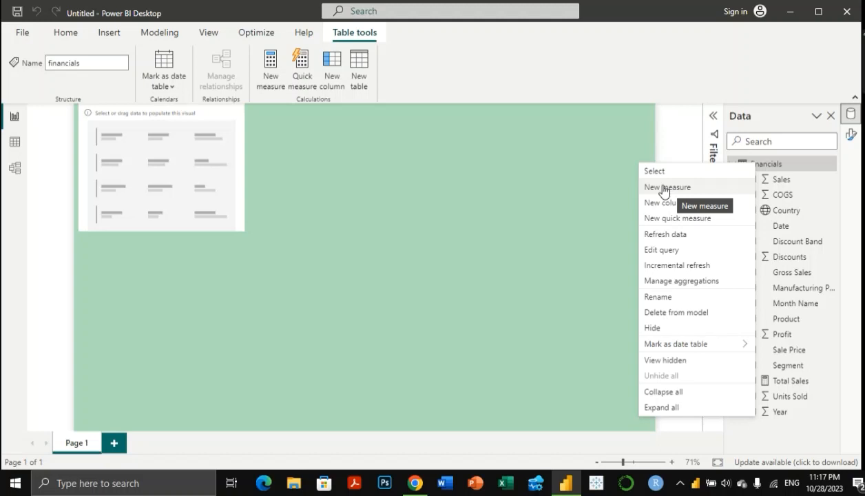
click(270, 69)
click(269, 68)
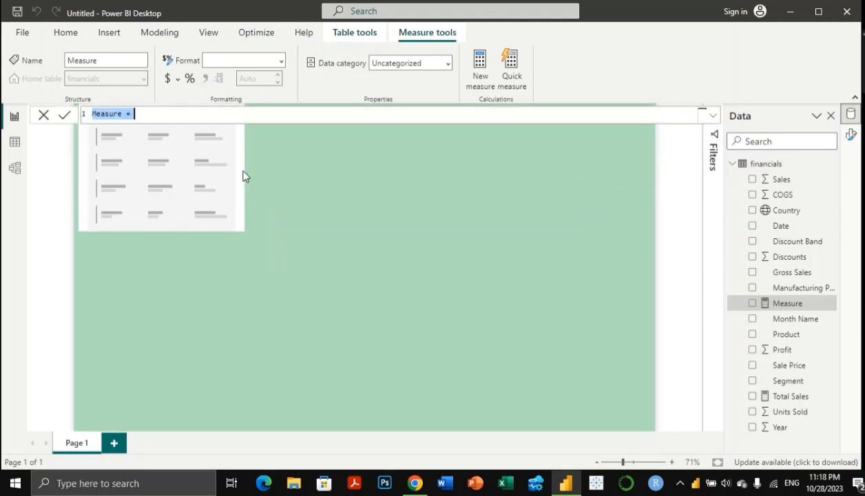
key(BackSpace)
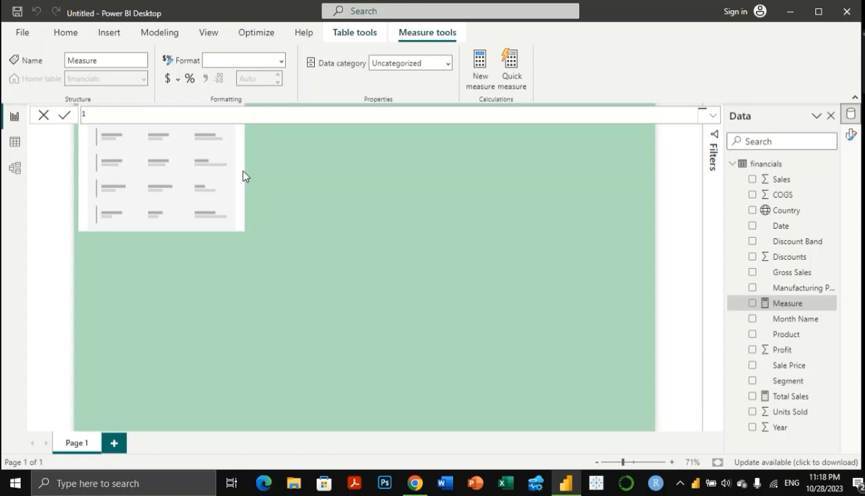
text(Tot)
text(la)
key(BackSpace)
key(BackSpace)
key(BackSpace)
key(BackSpace)
key(BackSpace)
text(tal COGS = S)
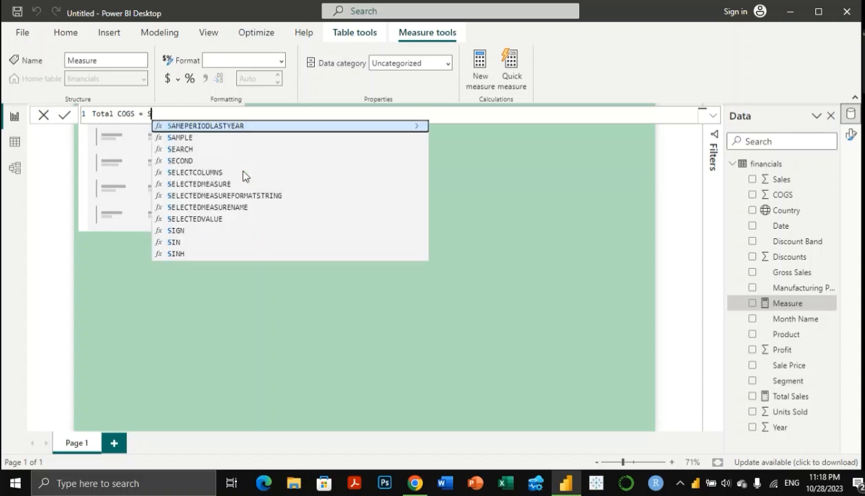
text(UM()
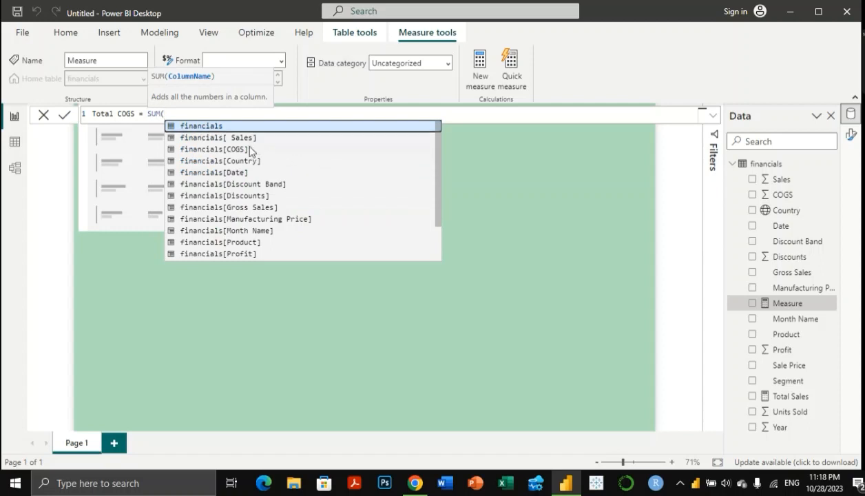
double_click(250, 149)
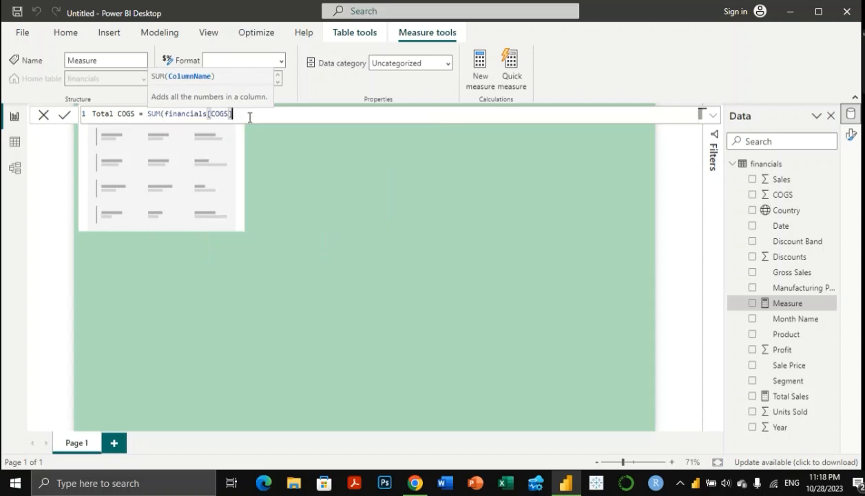
text())
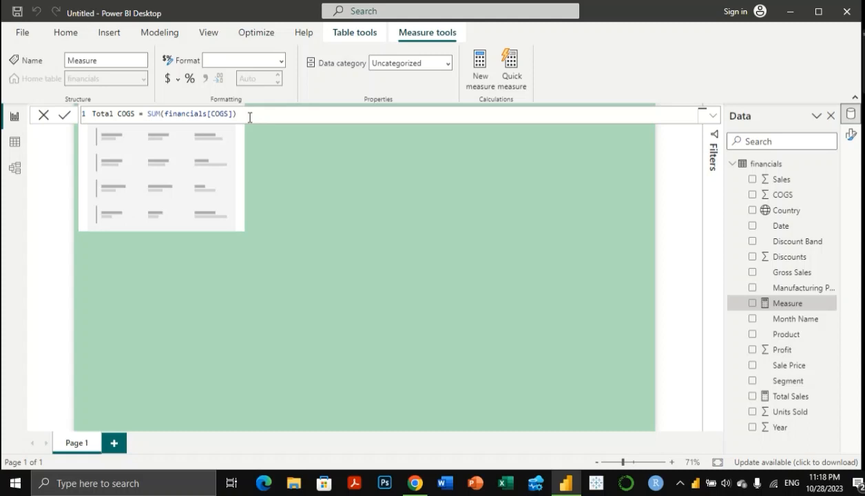
key(Return)
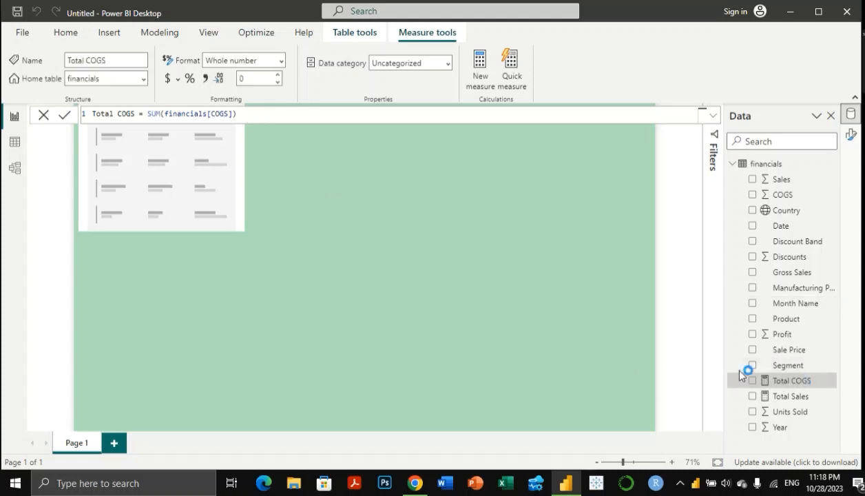
Step: Format the Total COGS measure as currency and review the Total Sales and Total COGS measures
click(168, 80)
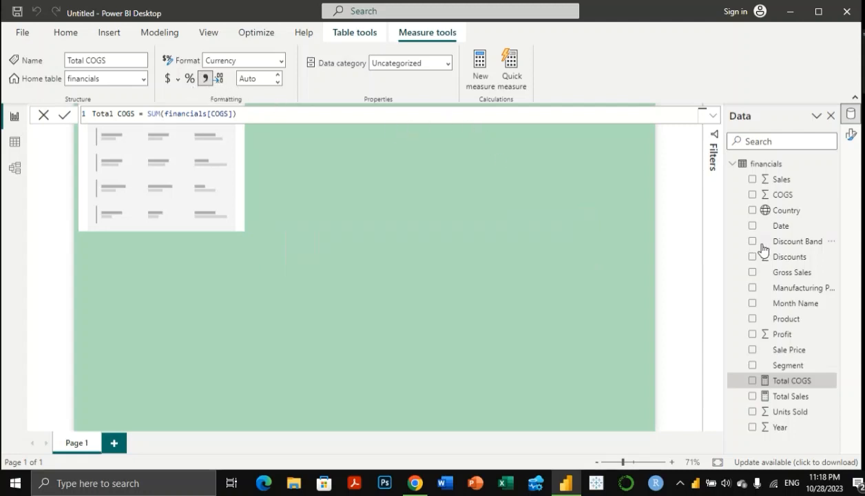
click(787, 398)
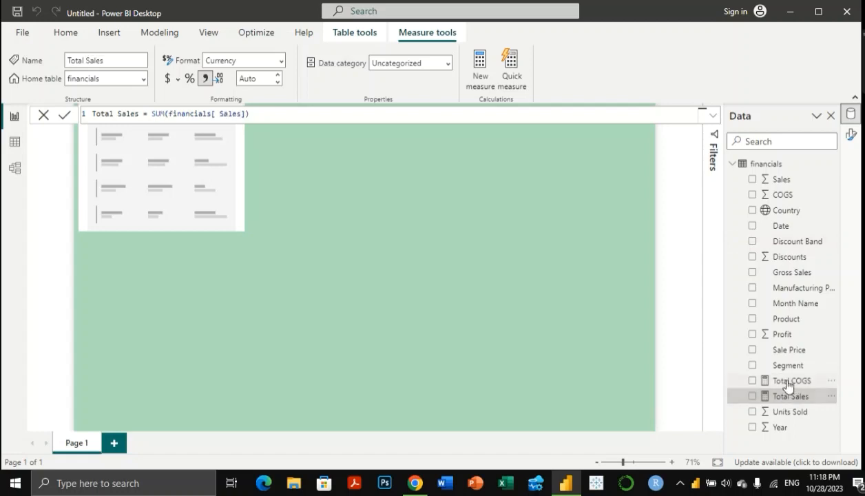
click(788, 383)
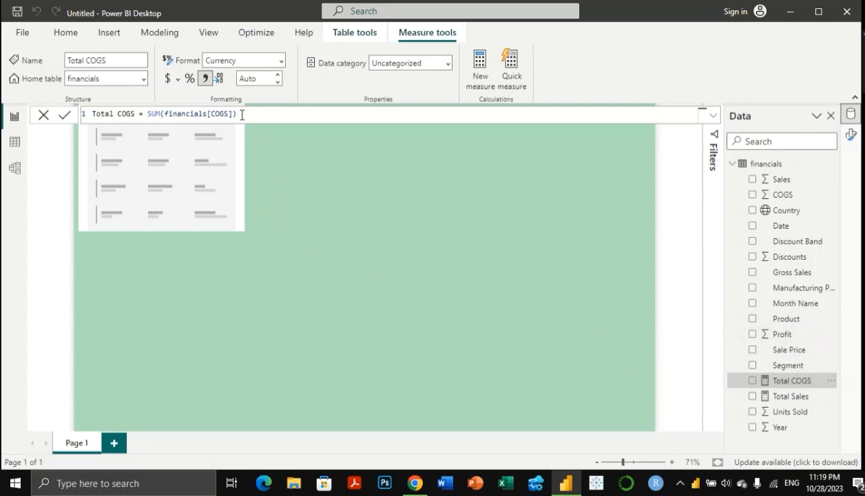
Step: Create the measure Total Profit = SUM(financials[Profit]) and set its format to Currency
click(481, 73)
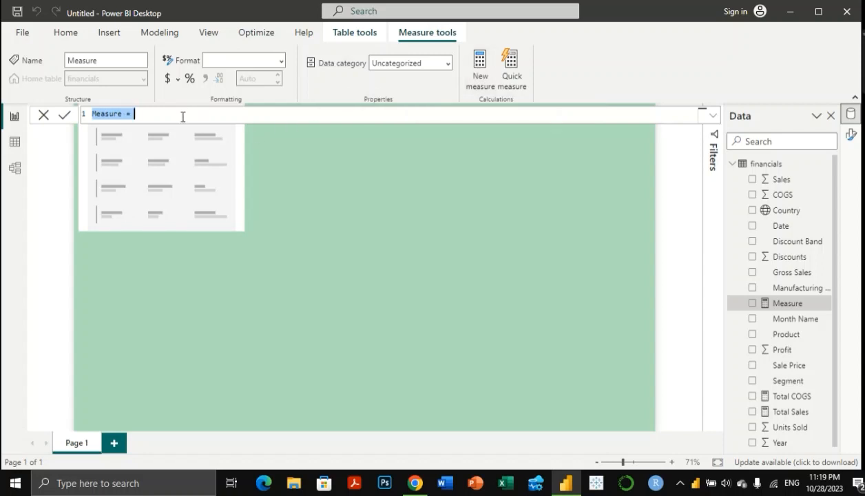
key(BackSpace)
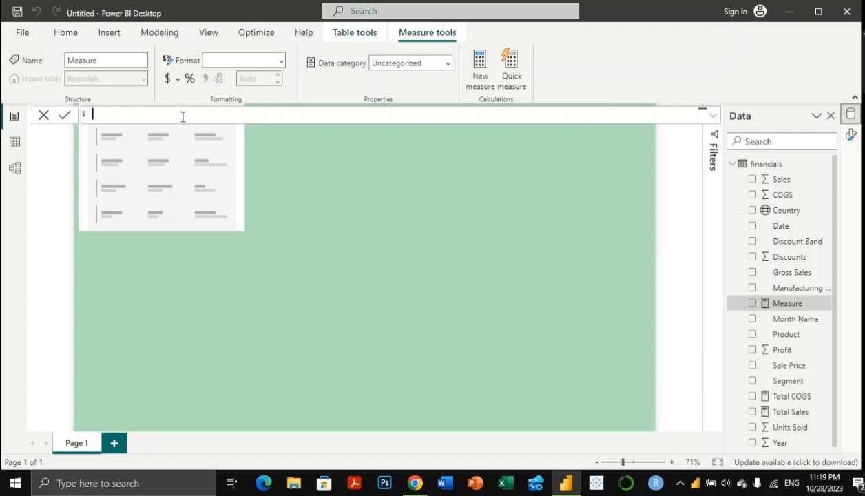
text(Total Profit = SUM()
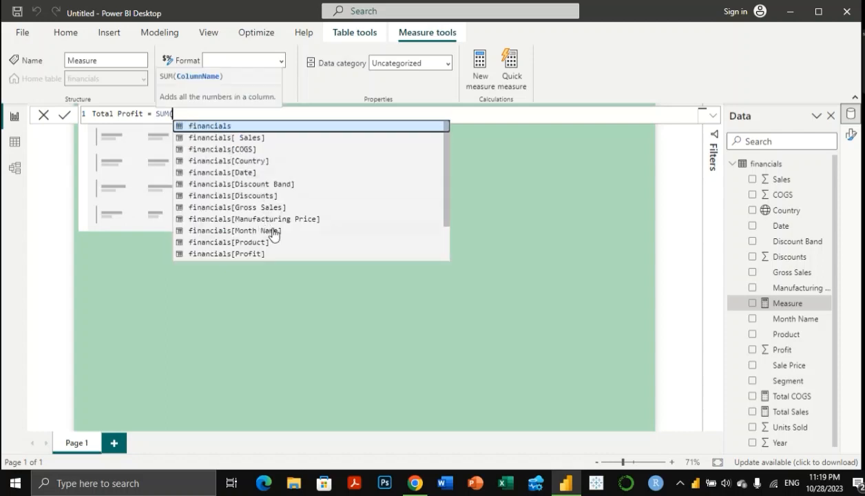
double_click(266, 252)
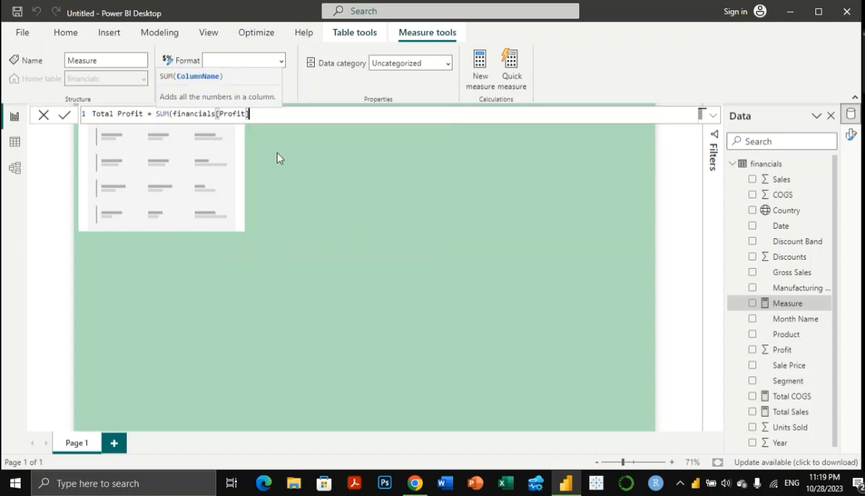
text())
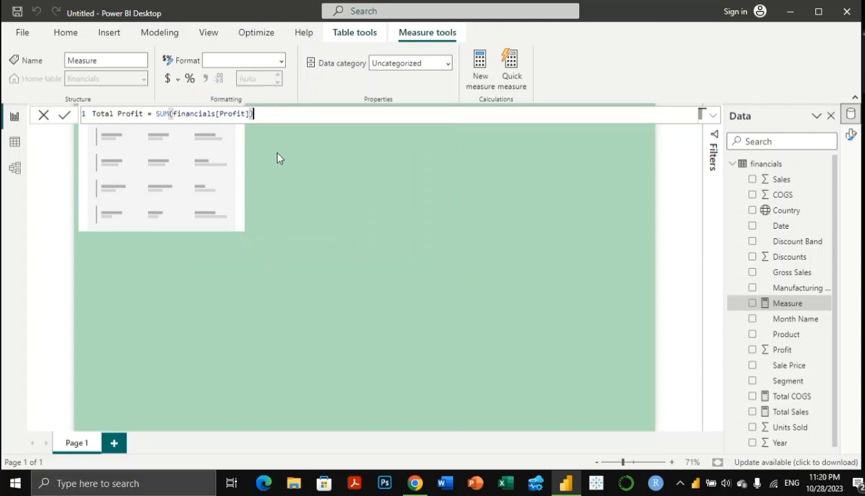
key(Return)
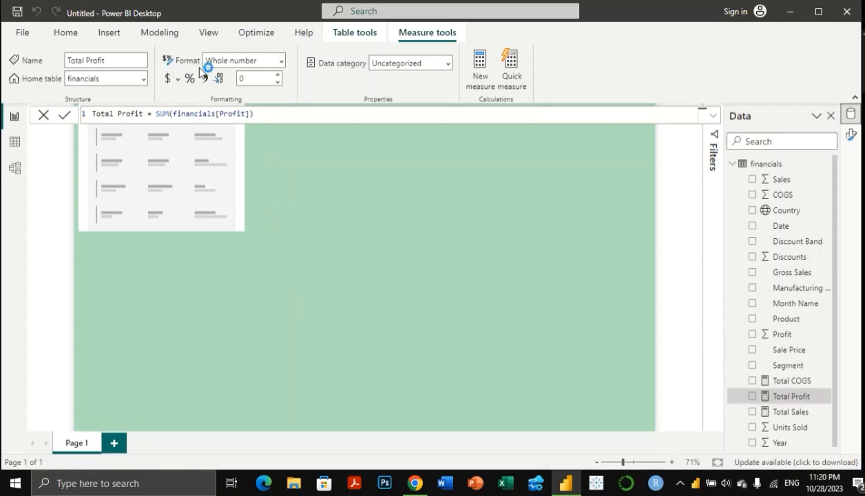
click(281, 62)
click(240, 97)
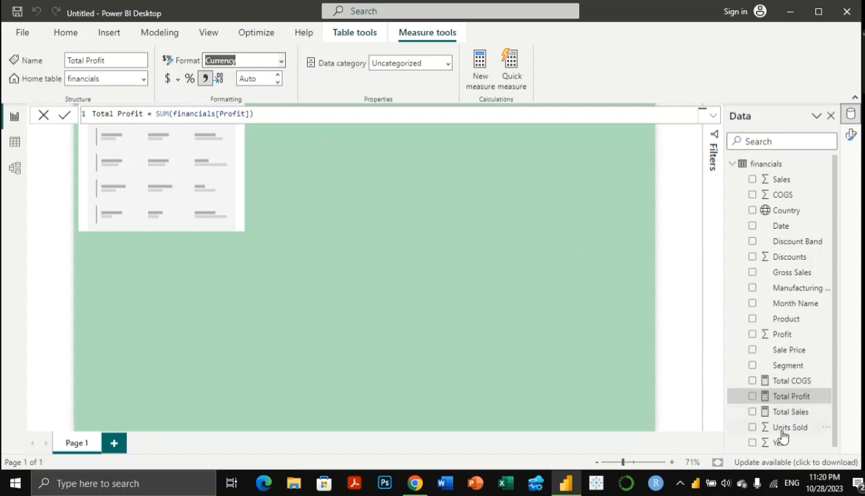
Step: Add a new measure named Total Units Sold to the financials table and begin its formula with the SUM function
scroll(782, 432, down, 1)
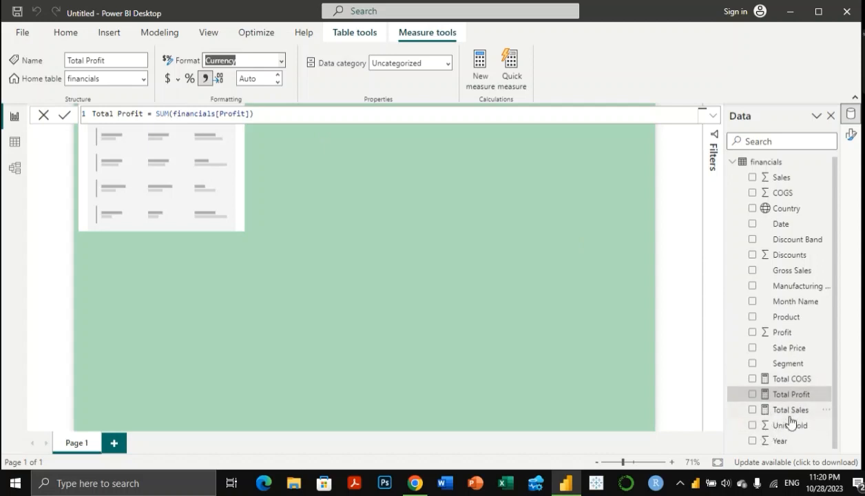
click(479, 69)
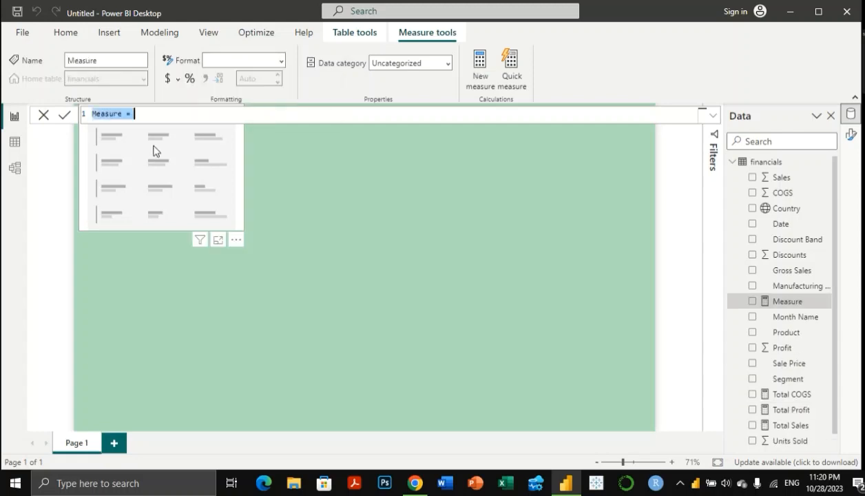
text(T)
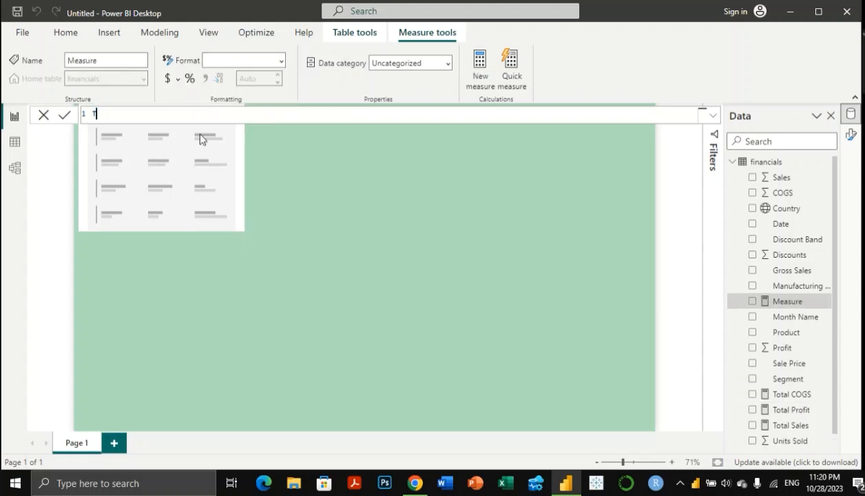
text(otal Units SOLD)
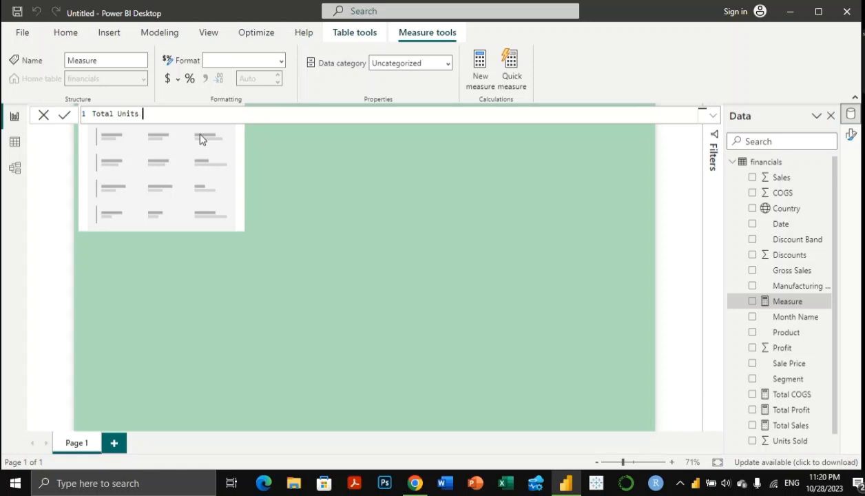
key(BackSpace)
key(BackSpace)
key(BackSpace)
key(BackSpace)
text(Sold = Sum)
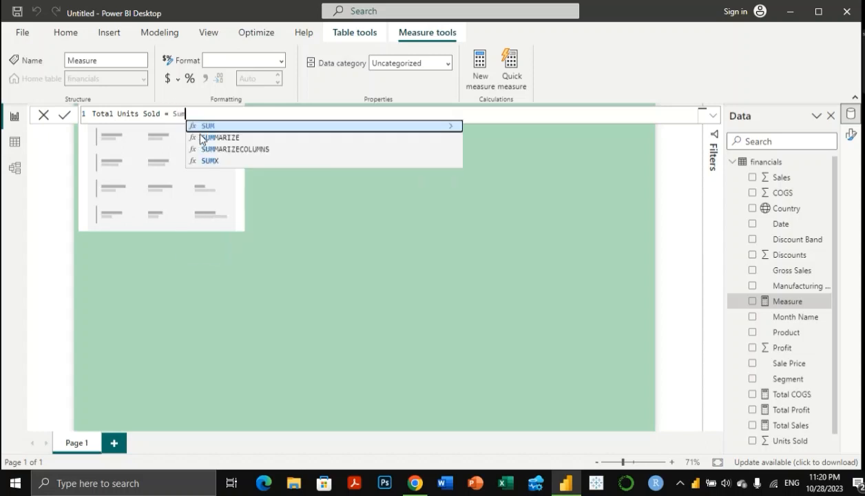
key(Tab)
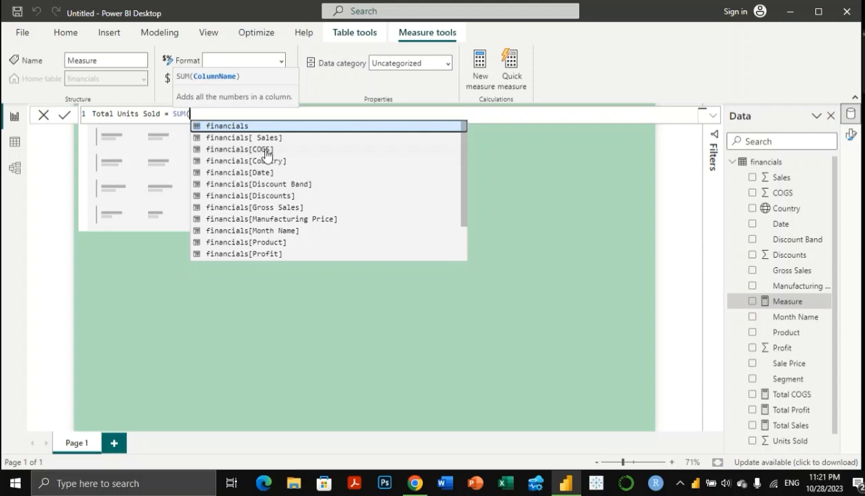
Step: Complete the Total Units Sold formula with financials[Units Sold] and format the measure with a thousands separator
scroll(317, 181, down, 2)
scroll(324, 185, up, 1)
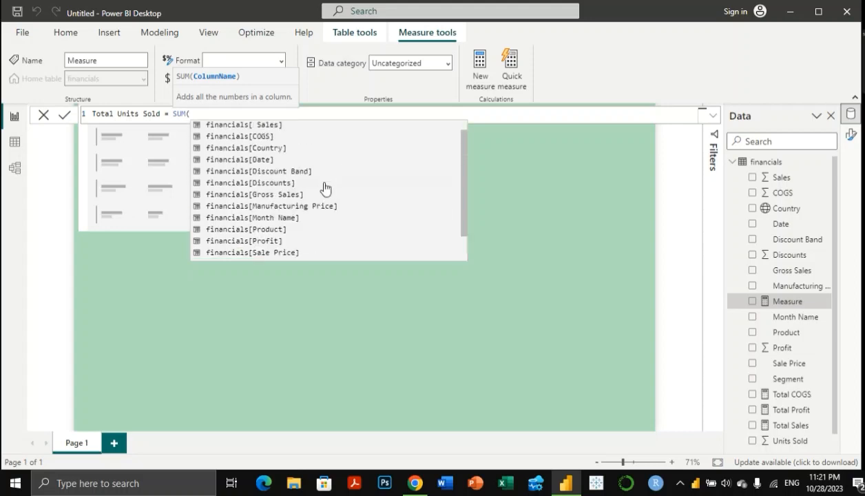
scroll(324, 185, down, 1)
click(290, 245)
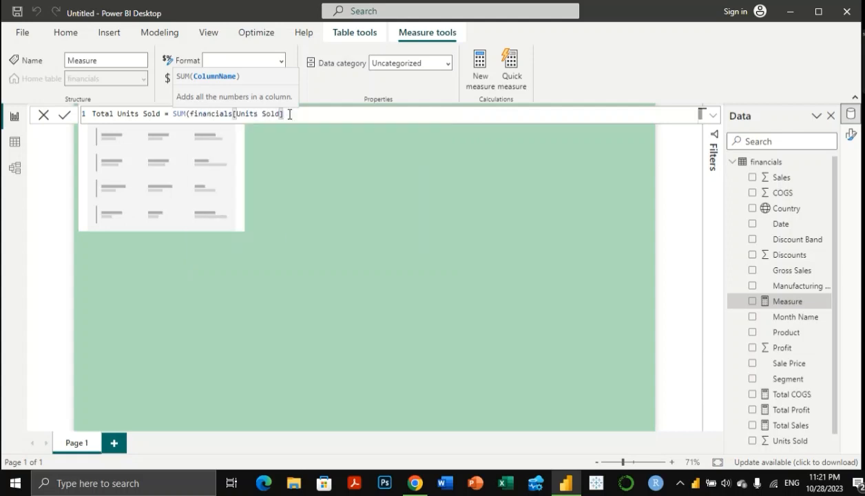
text())
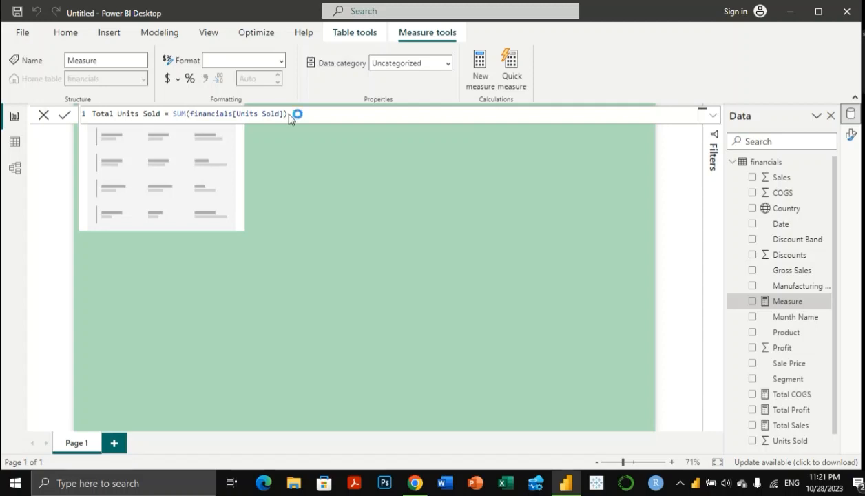
key(Return)
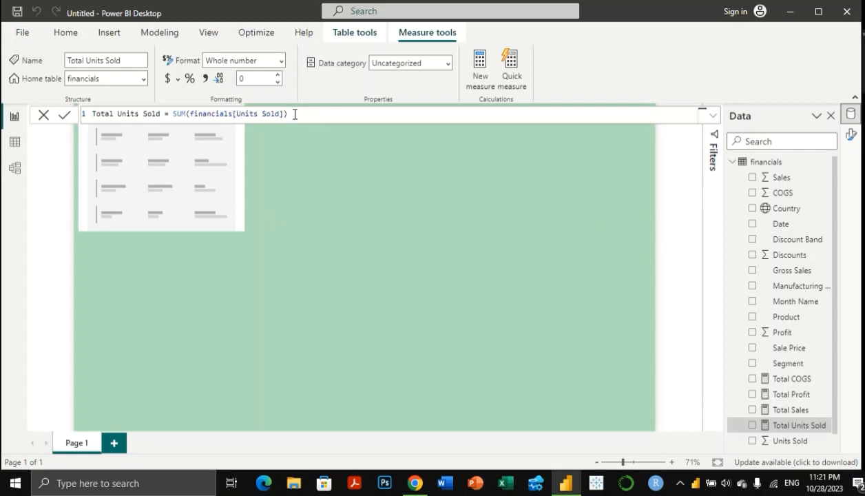
click(206, 80)
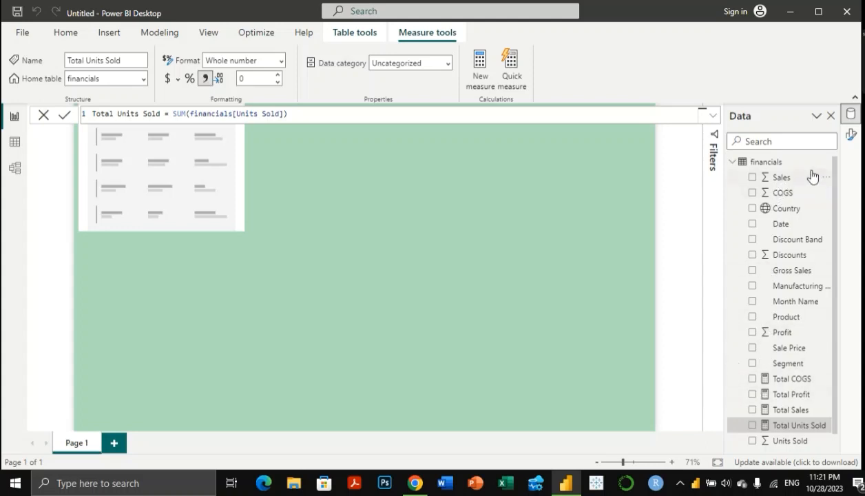
scroll(783, 375, down, 1)
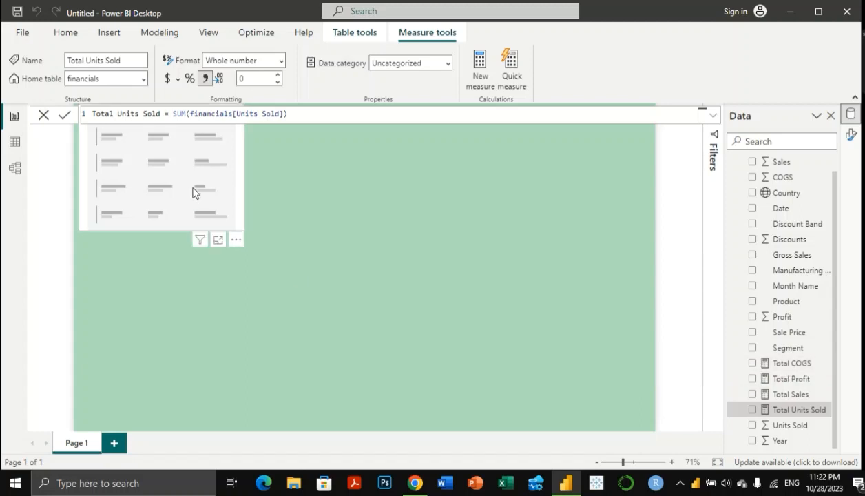
Step: Add the measures Total Units Sold, Total Sales, Total COGS and Total Profit, in that order, to the multi-row card
click(417, 134)
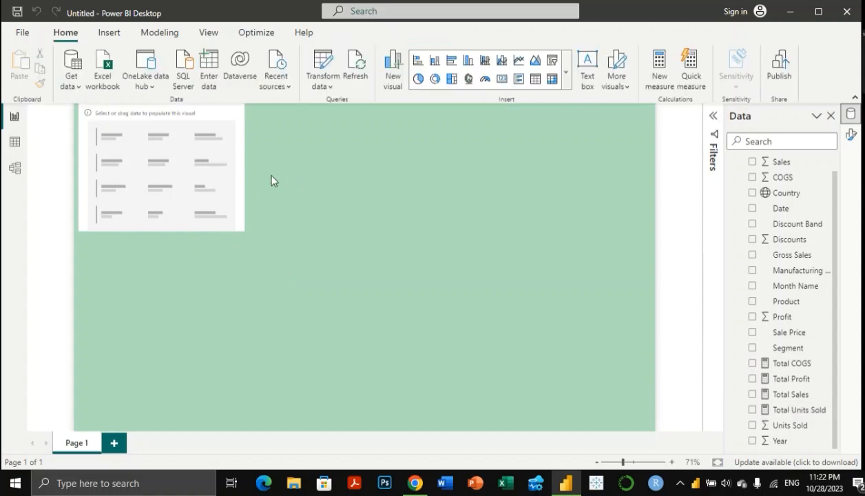
click(188, 159)
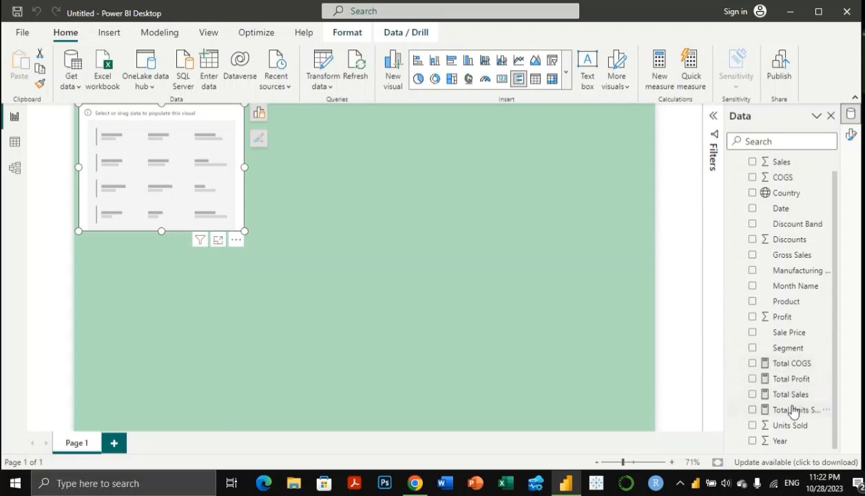
click(753, 411)
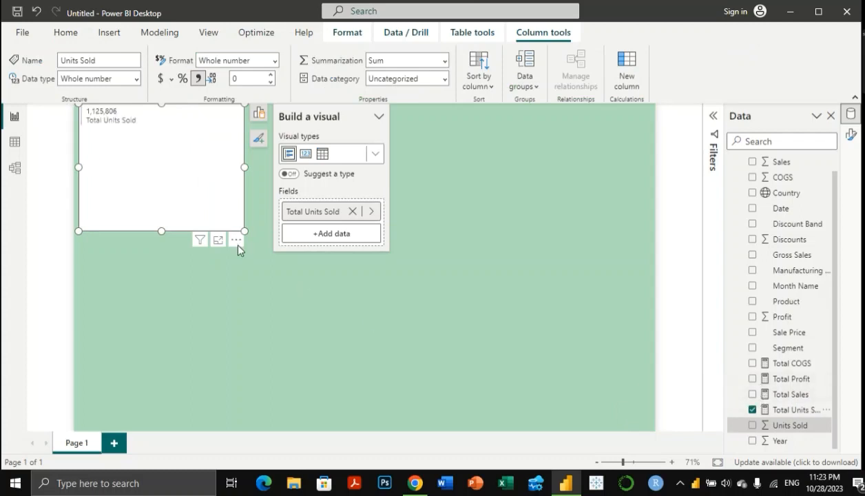
click(753, 396)
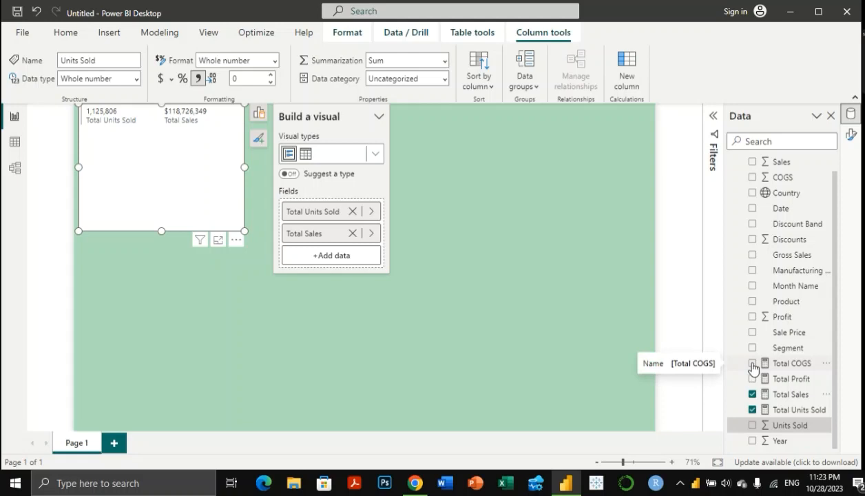
click(753, 364)
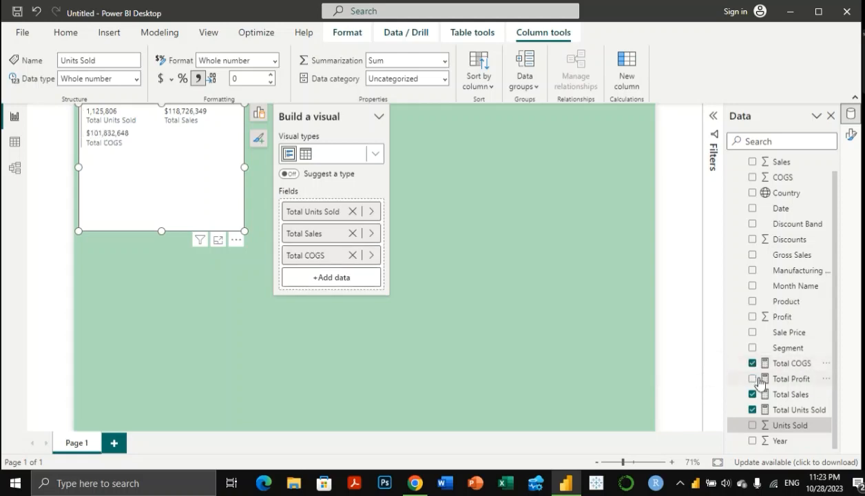
click(753, 380)
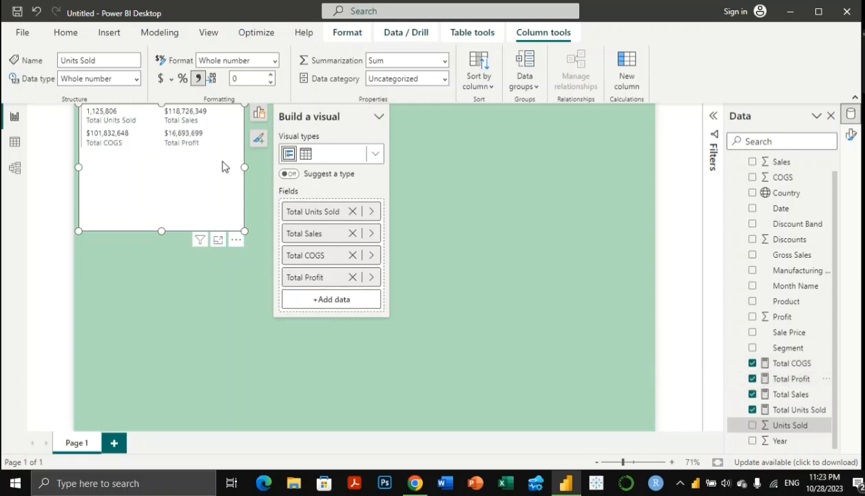
Step: Examine the data options of the card's Total Units Sold field, the available visual types and the card's field list
click(371, 211)
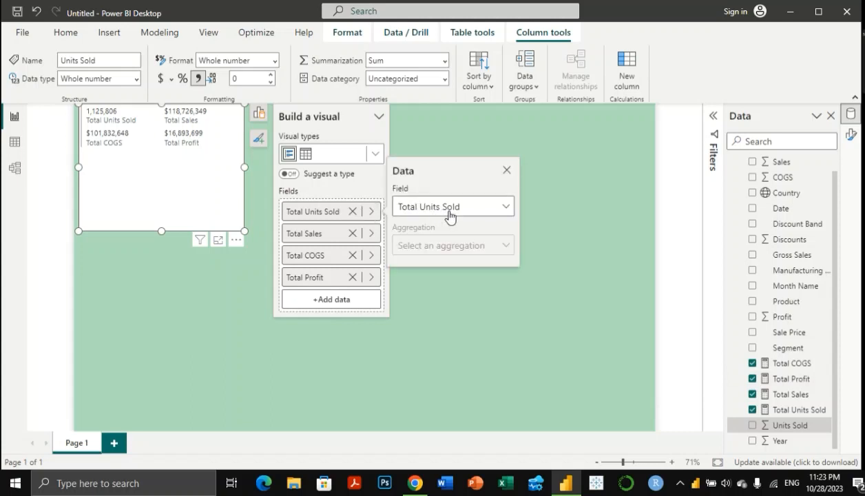
click(506, 209)
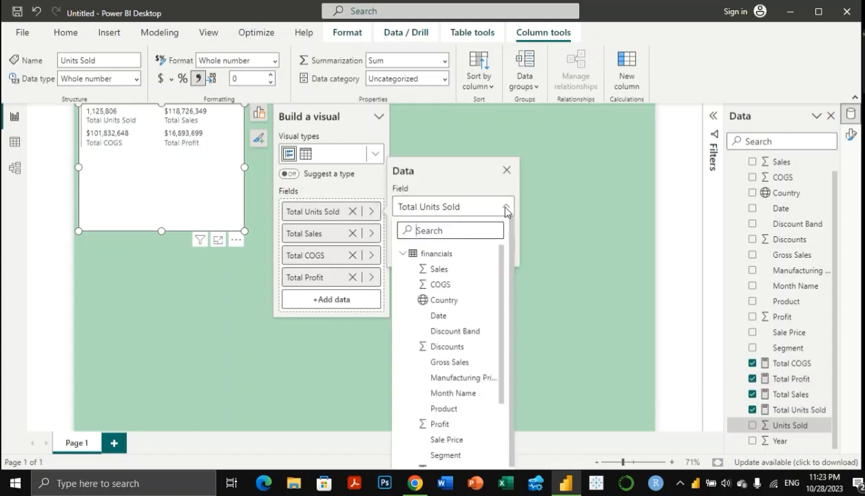
click(507, 211)
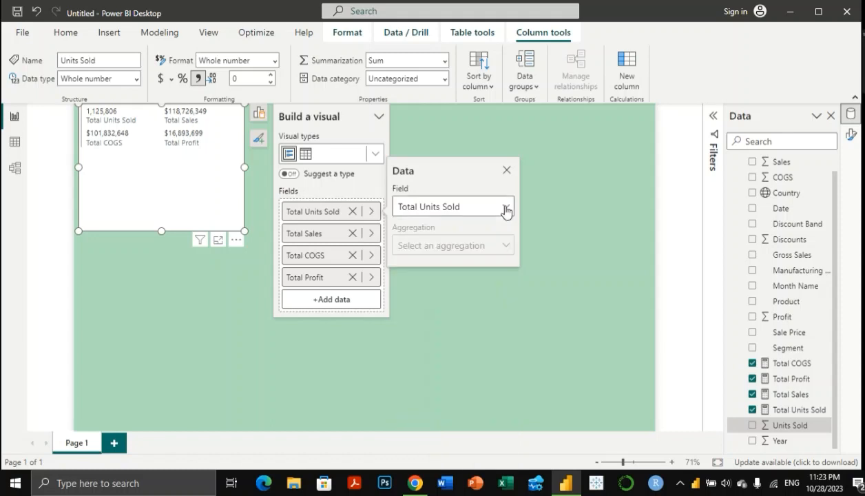
click(507, 170)
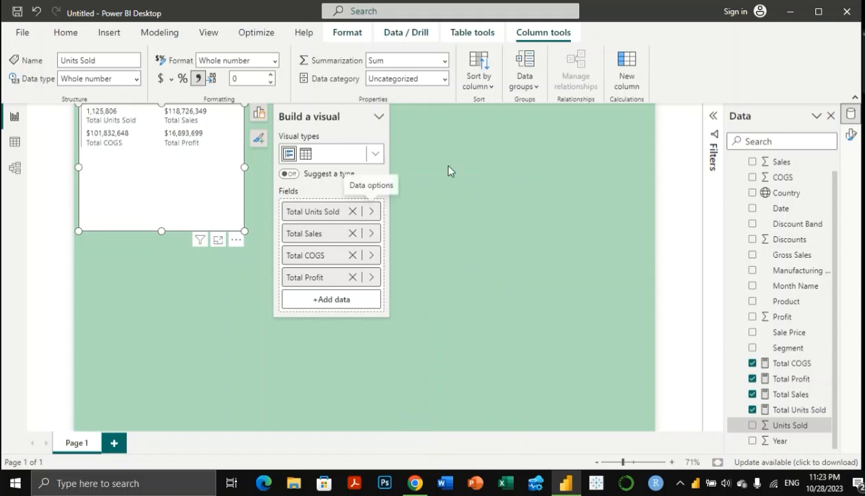
click(377, 155)
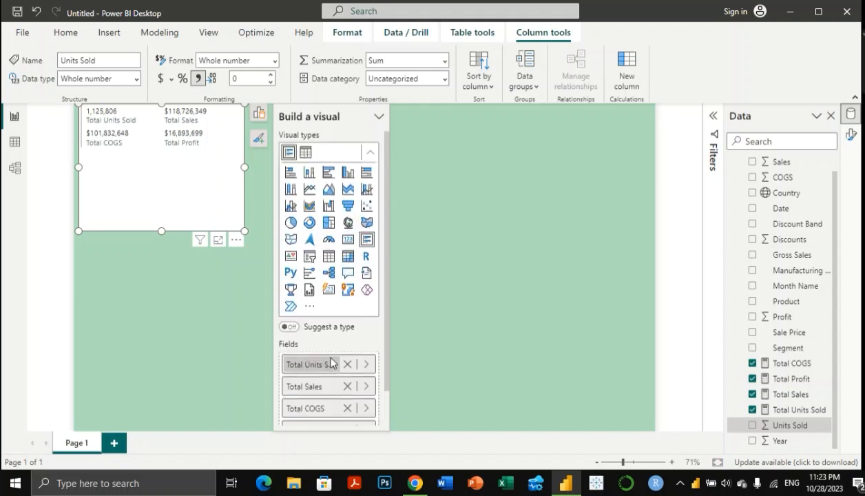
scroll(332, 360, down, 1)
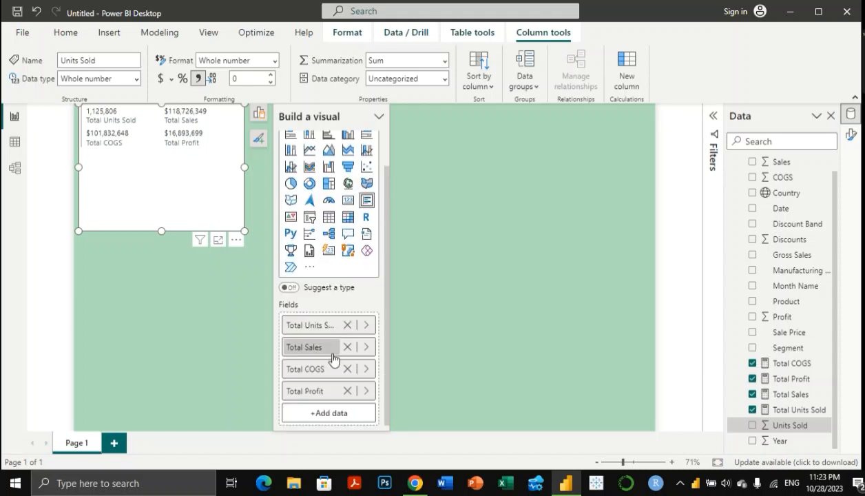
scroll(334, 357, up, 1)
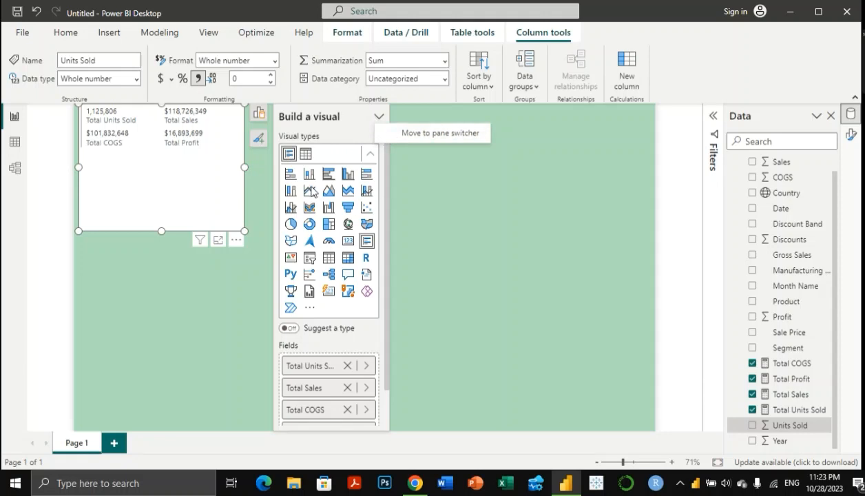
click(269, 150)
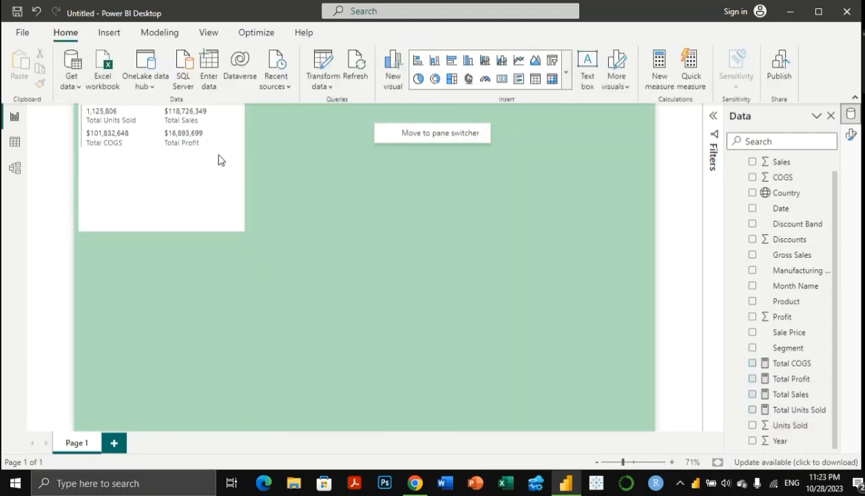
Step: Resize the multi-row card to a one-row strip spanning the page width and shift it slightly down the page
click(218, 160)
drag(242, 166, 656, 183)
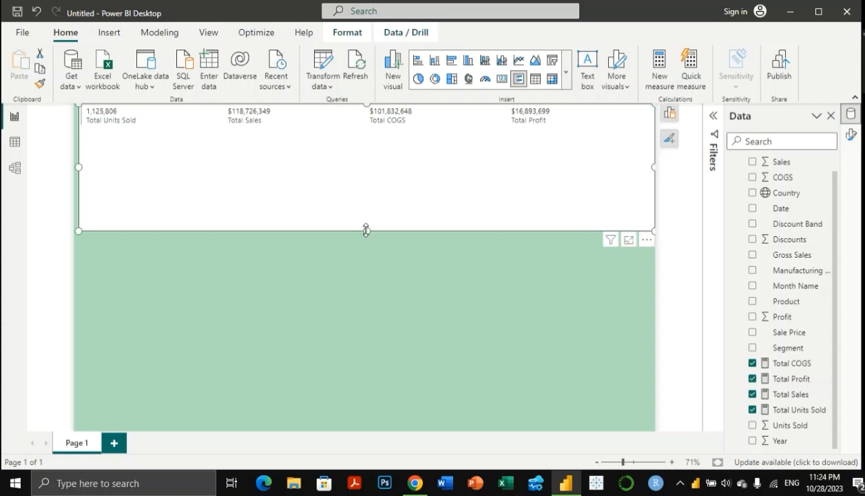
drag(366, 230, 367, 129)
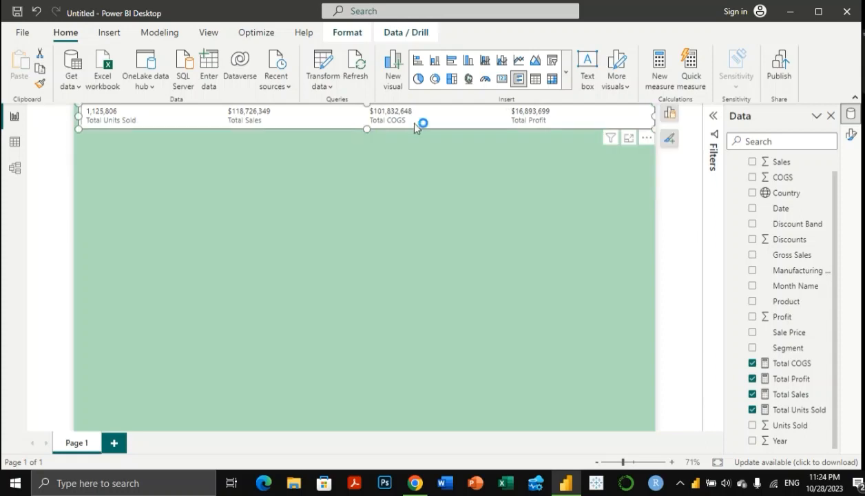
click(452, 137)
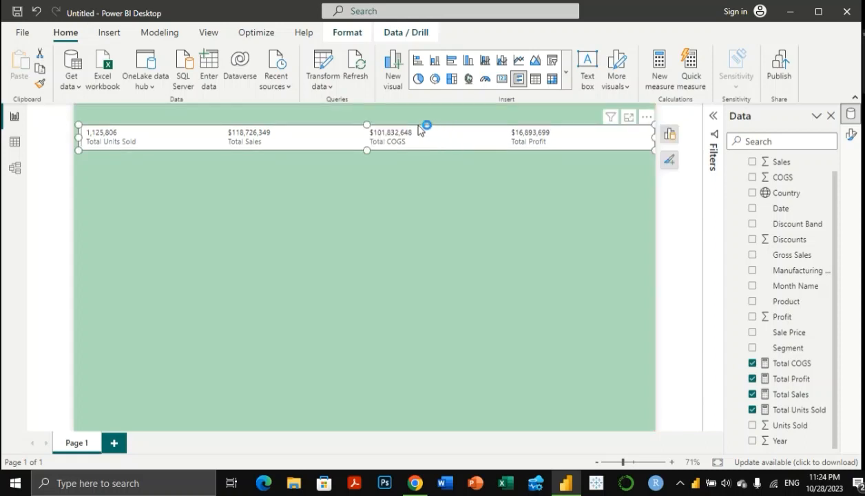
Step: Insert a text box as a thin full-width strip above the multi-row card and move the card down to make room
click(587, 66)
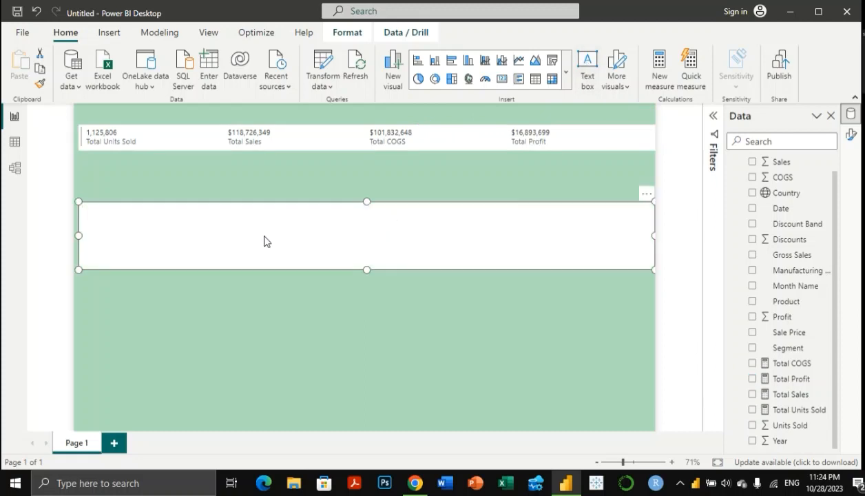
drag(355, 271, 415, 221)
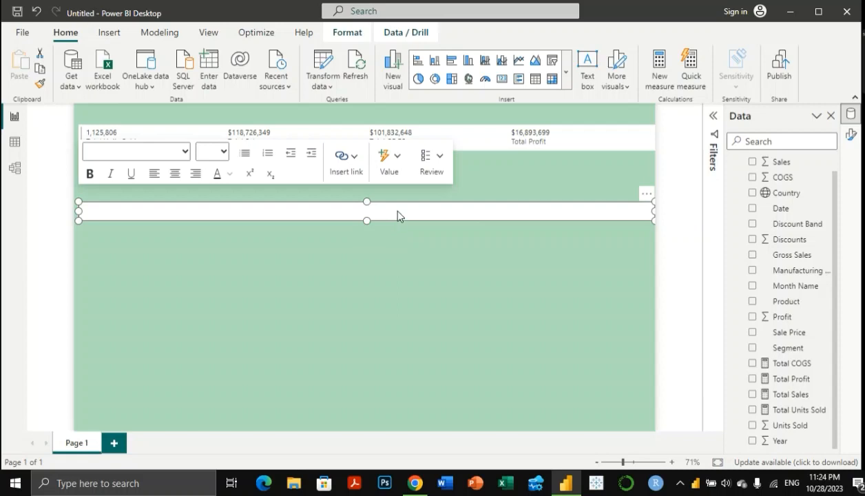
drag(398, 215, 396, 138)
click(459, 146)
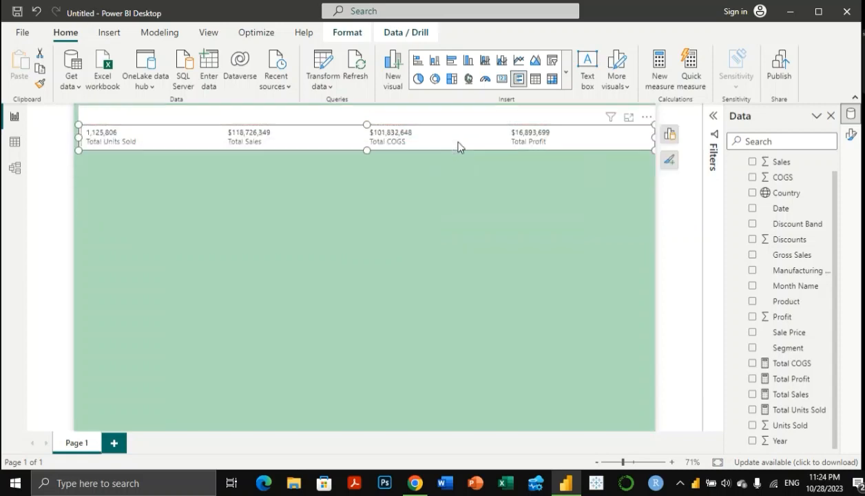
drag(447, 150, 448, 166)
Step: Make the text box slightly taller and enter the title "THE GEN Z ANALYST'S POWER BI DASHBORAD"
click(429, 123)
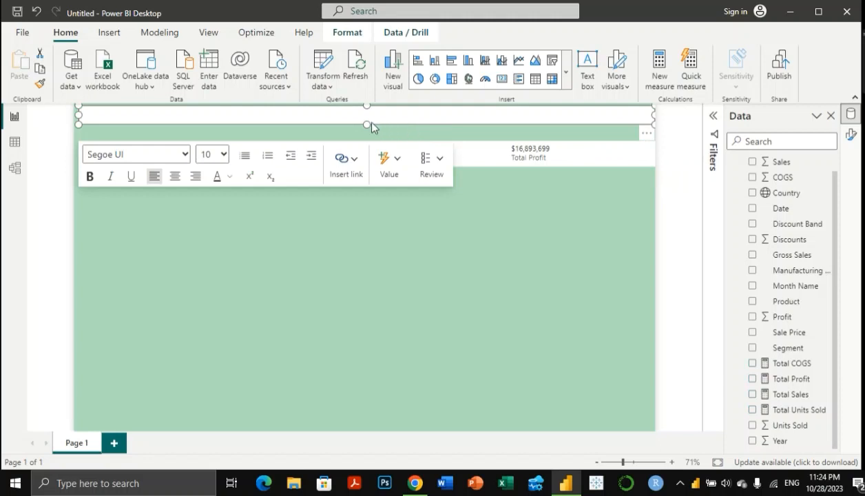
mouse_move(366, 126)
mouse_down()
mouse_move(366, 142)
mouse_move(364, 136)
mouse_up()
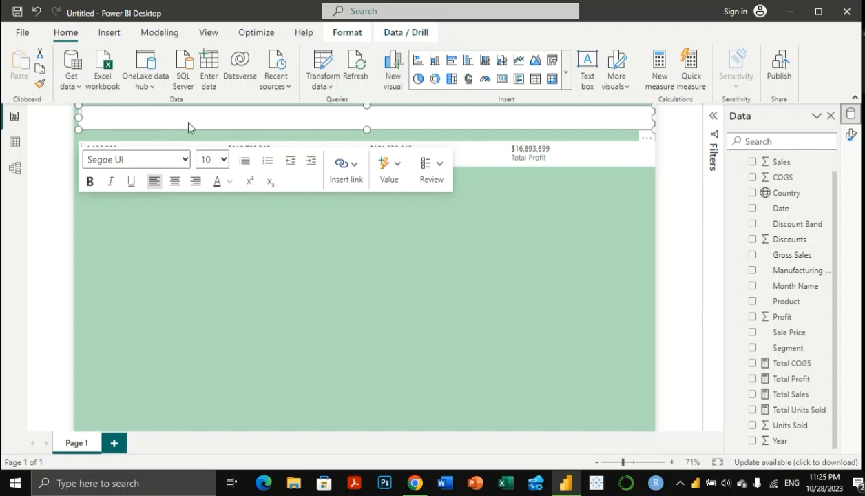
text(THE GEN Z ANALYST'S POWER BI DASHBORAD)
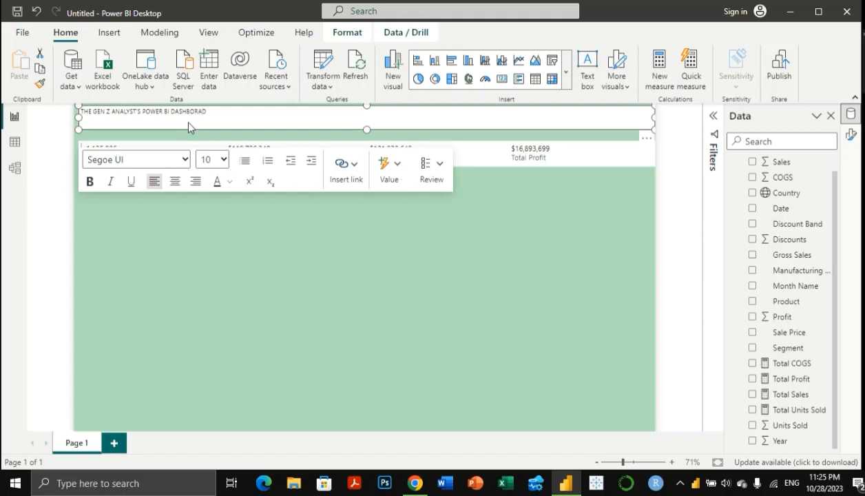
Step: Add the word "FINANCIAL" before "DASHBORAD" in the title and narrow the text box from both ends
click(170, 112)
text(FINANCIAL)
drag(656, 121, 606, 119)
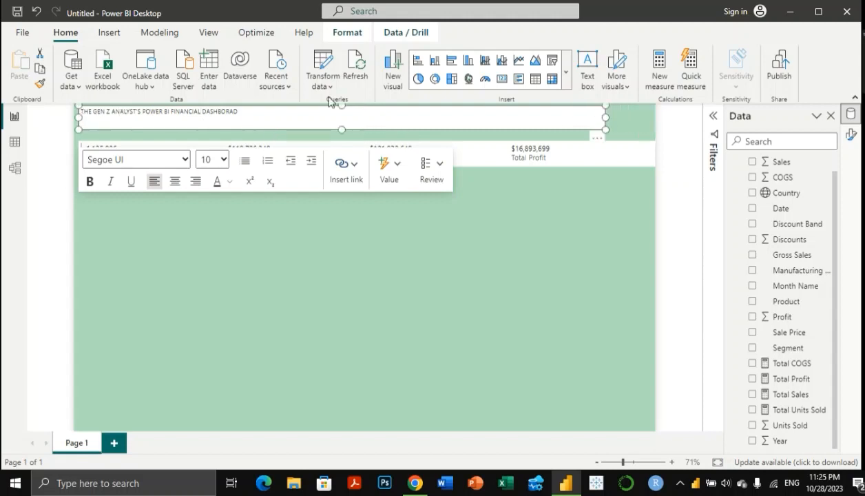
drag(77, 117, 189, 124)
Step: Center the whole dashboard title and make it bold with font size 20
drag(353, 113, 277, 118)
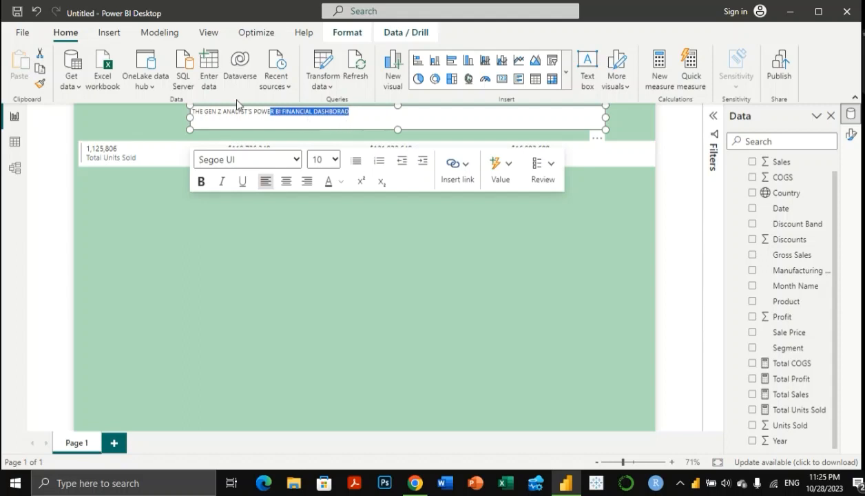
drag(351, 116, 187, 105)
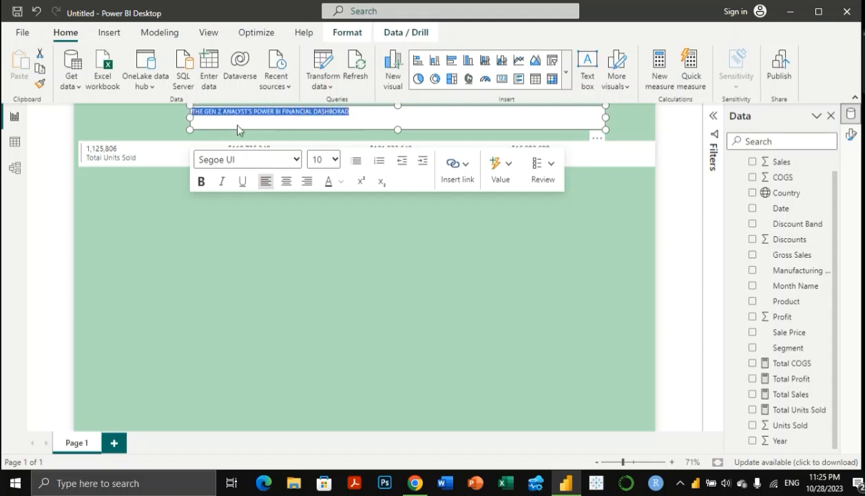
click(287, 182)
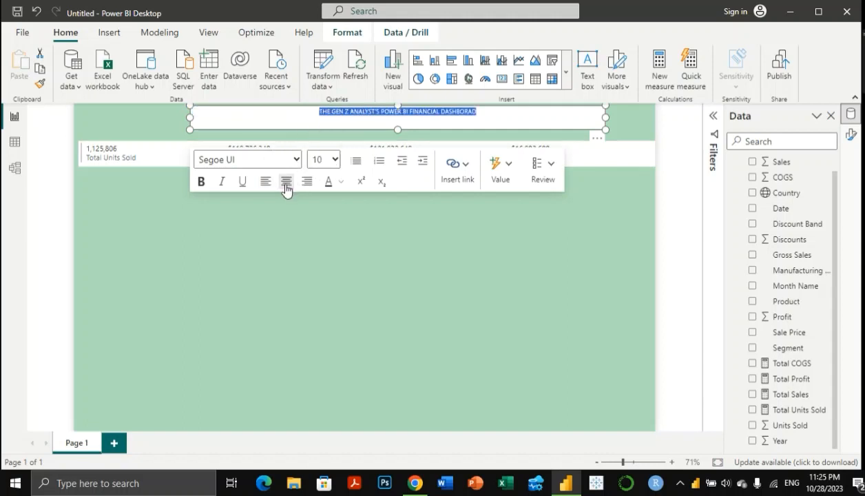
click(335, 161)
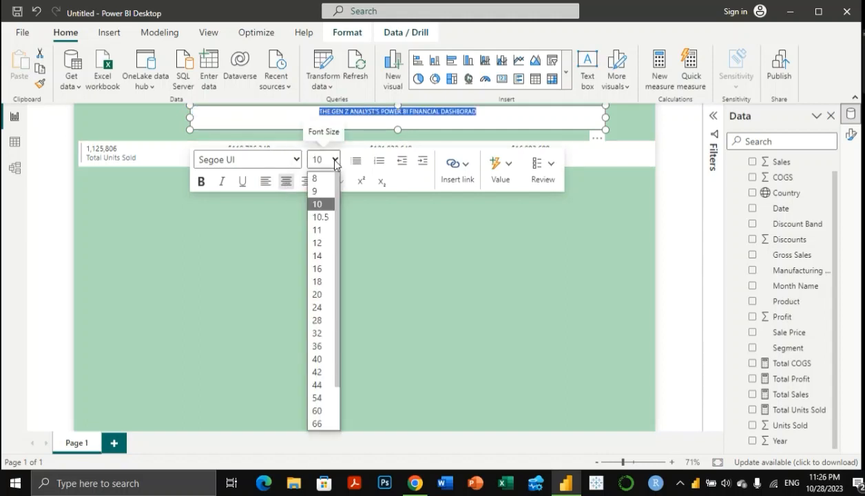
click(324, 295)
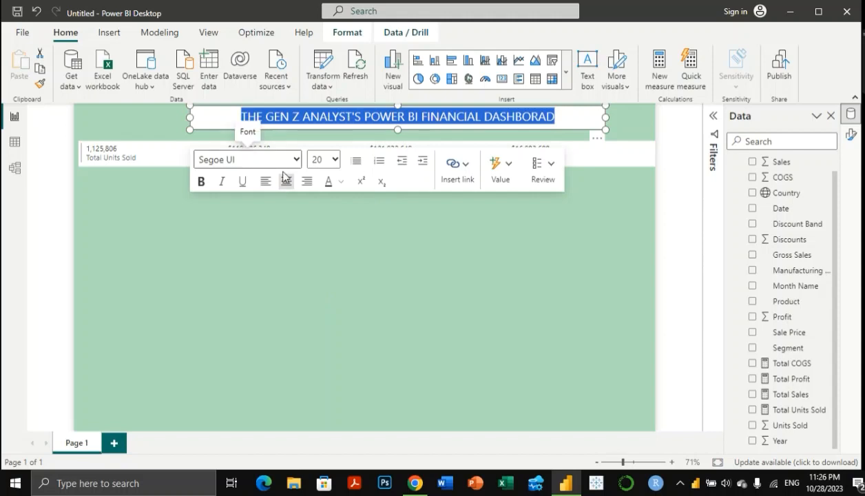
click(201, 183)
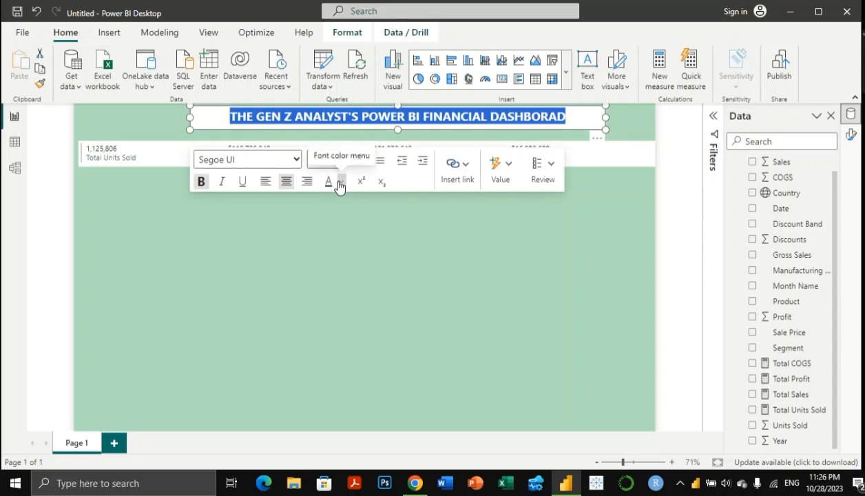
Step: Give the dashboard title a custom dark green font color, #095E04, and finish editing the text box
click(339, 182)
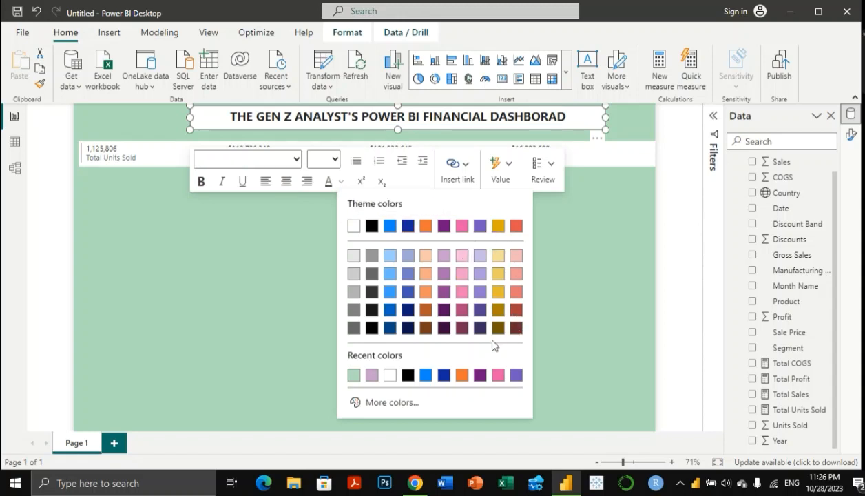
click(379, 404)
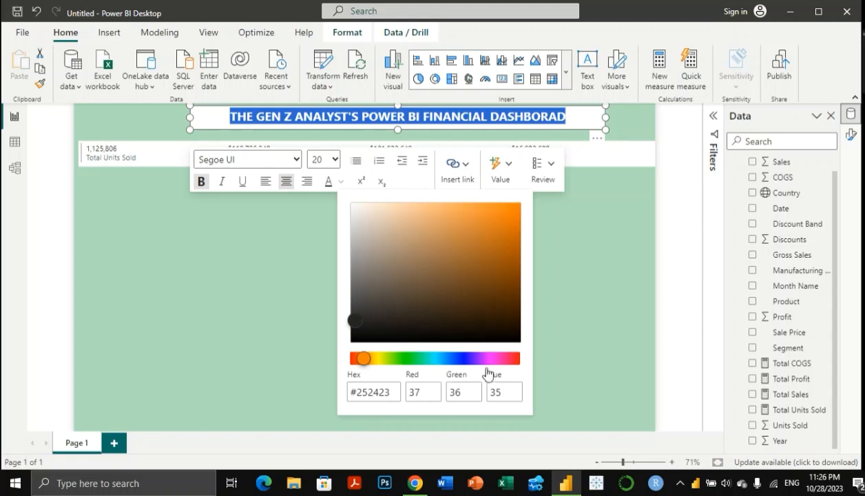
click(516, 361)
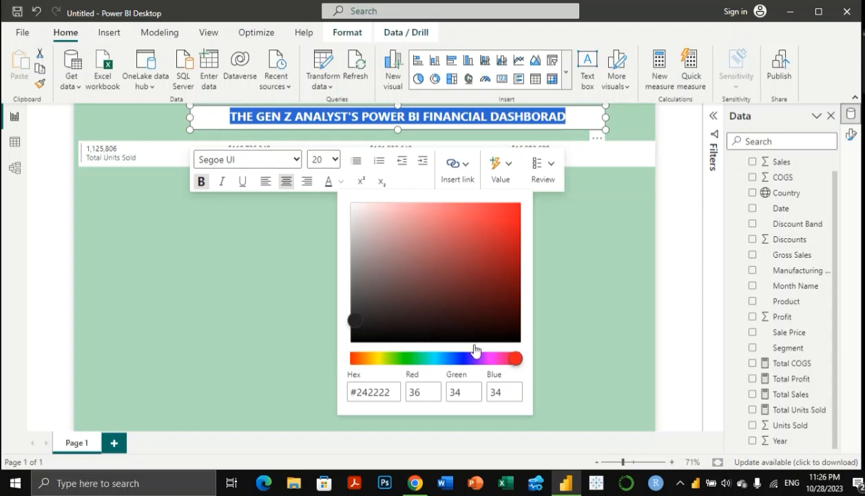
drag(408, 359, 416, 362)
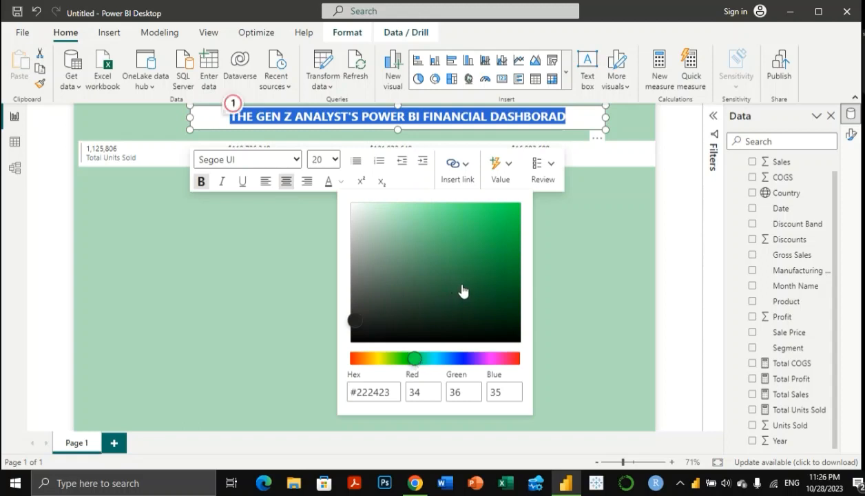
click(404, 360)
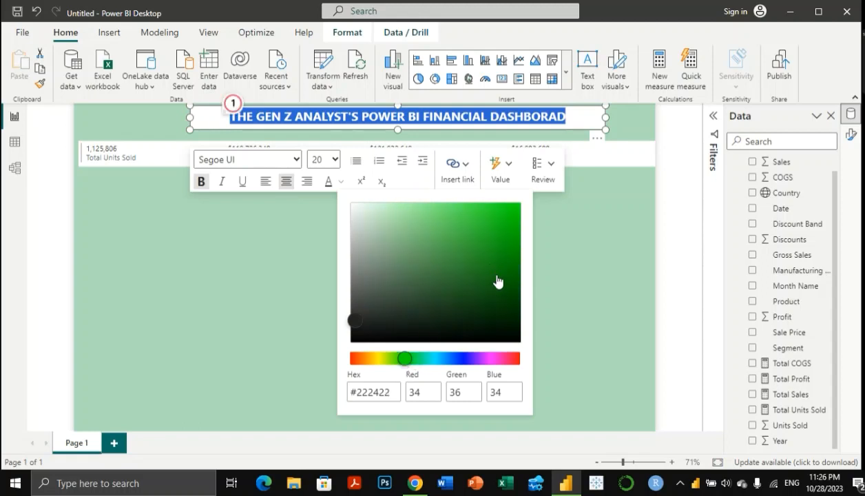
click(498, 281)
click(508, 297)
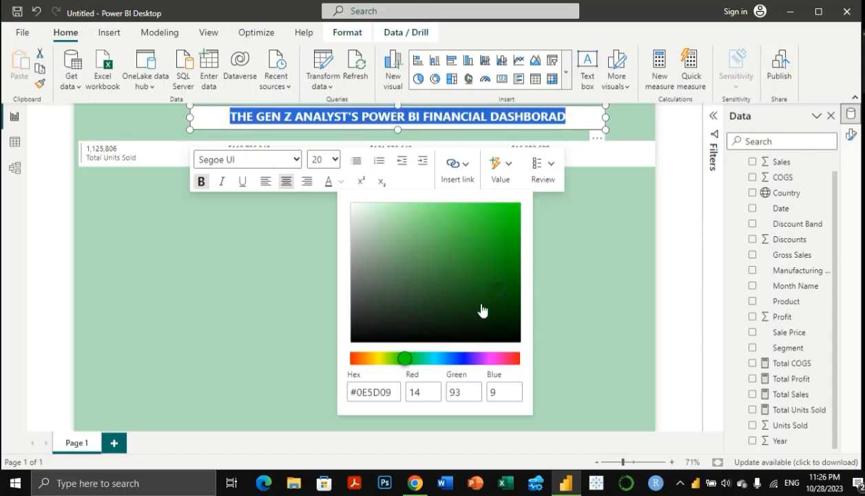
click(512, 297)
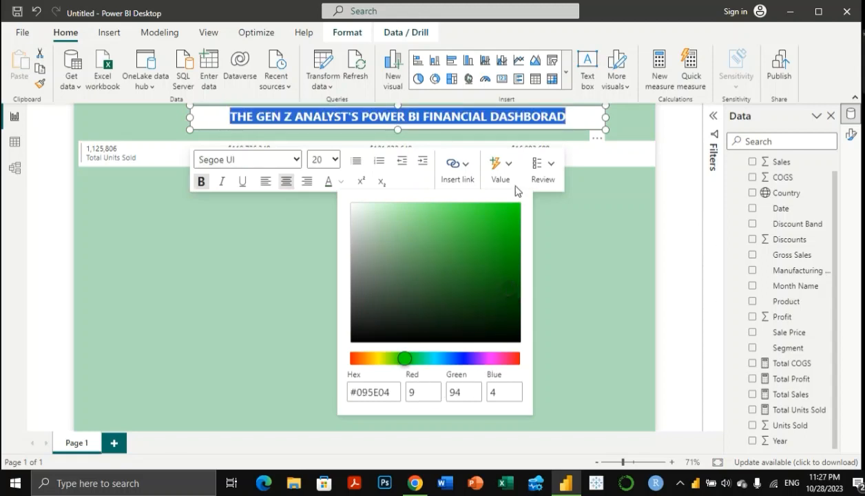
click(573, 187)
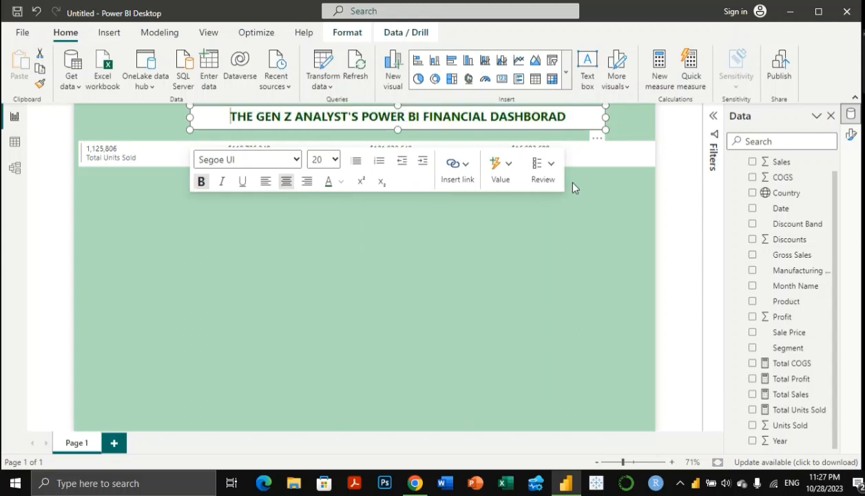
click(574, 153)
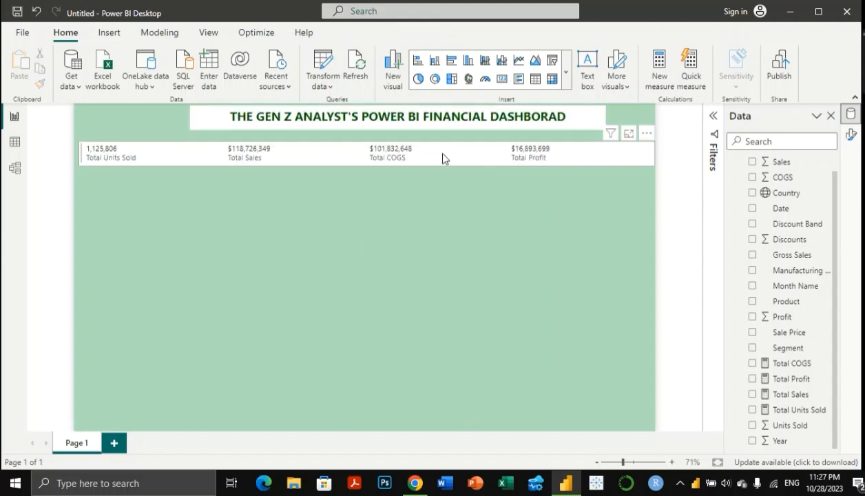
Step: Move the multi-row card slightly up towards the title, make it taller and narrow it slightly from its right edge
click(445, 159)
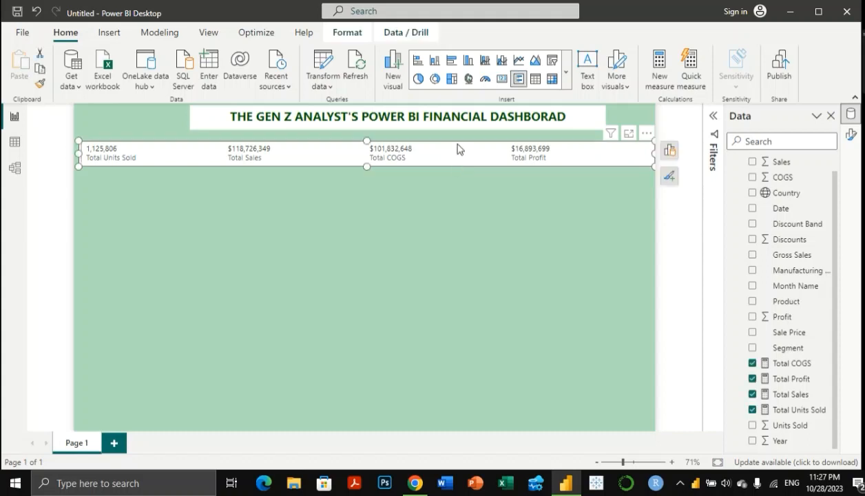
drag(458, 144, 460, 142)
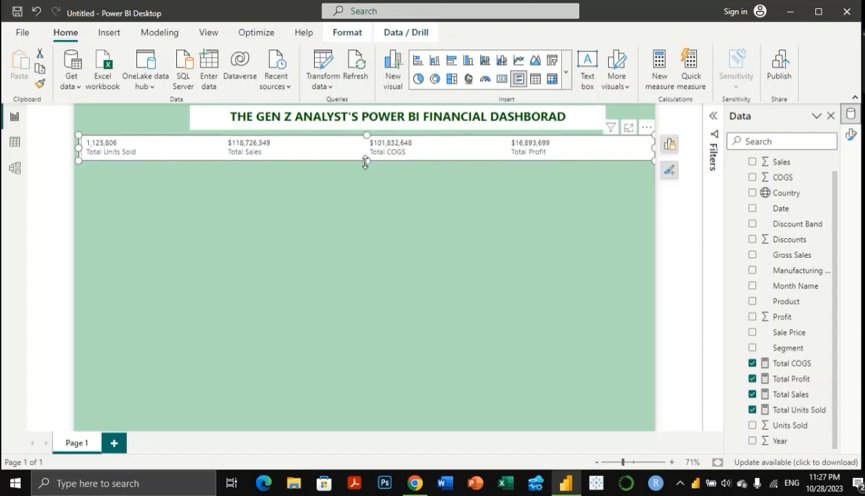
drag(366, 162, 365, 173)
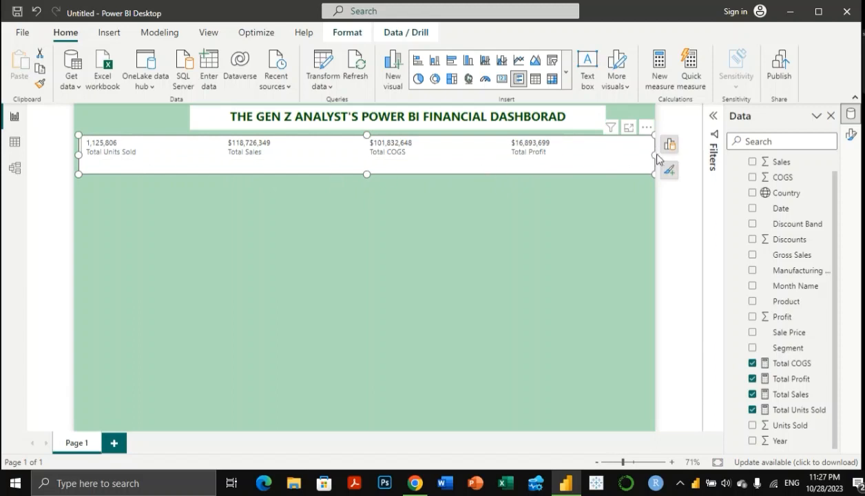
drag(653, 155, 648, 159)
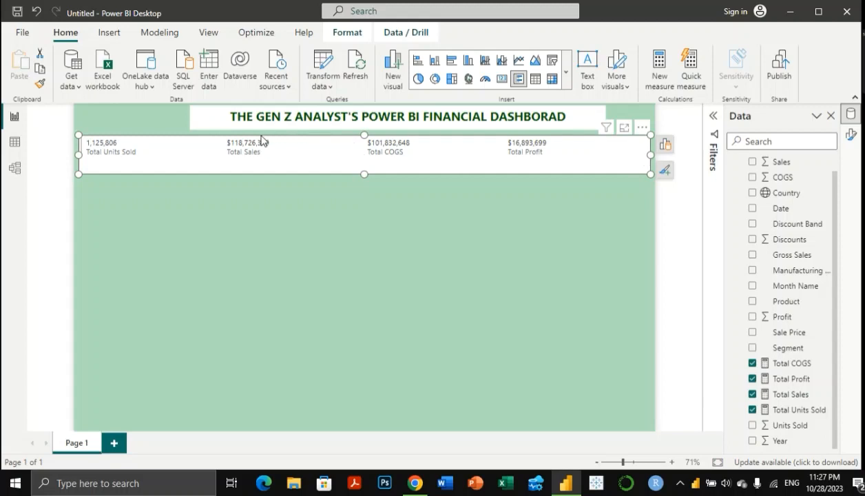
Step: Format the multi-row card's callout values in bold with font size 24
click(642, 130)
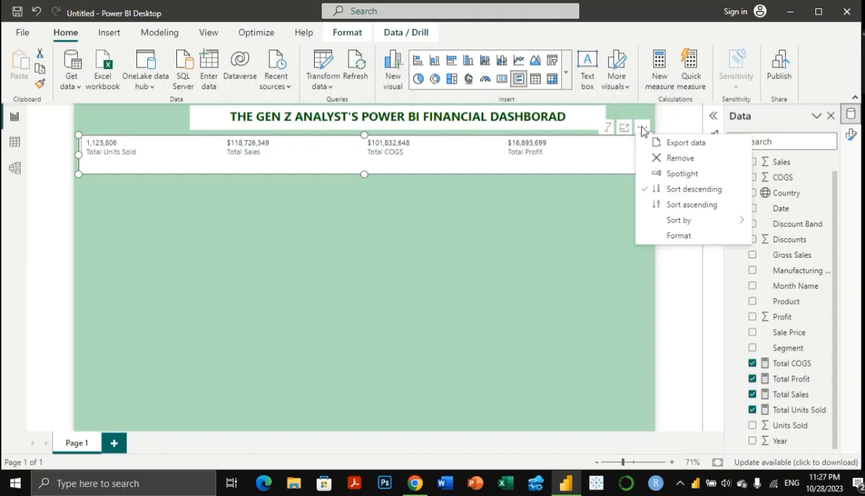
click(674, 238)
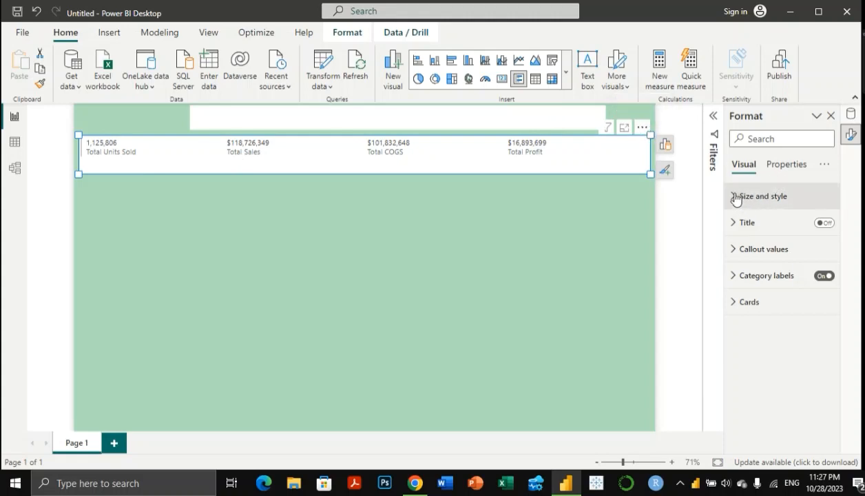
click(738, 251)
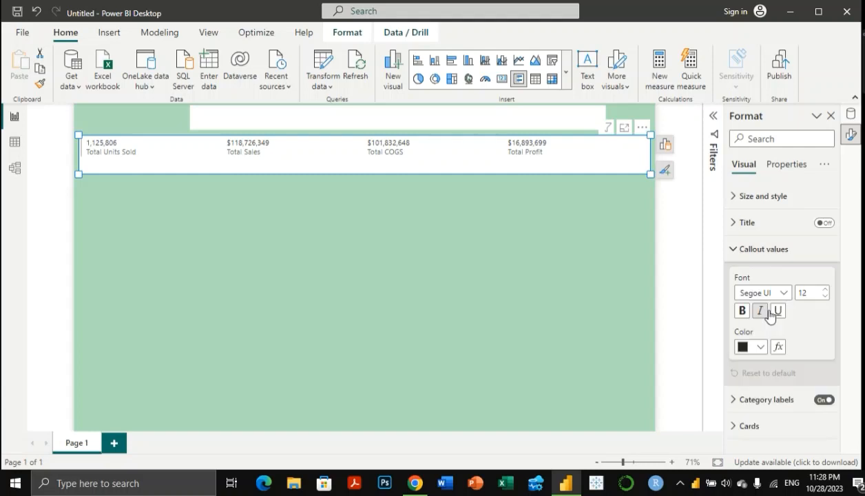
double_click(811, 296)
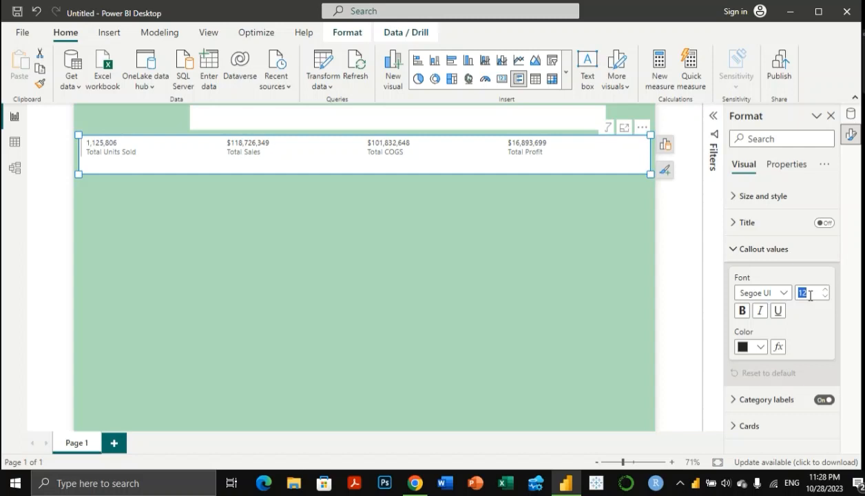
text(1)
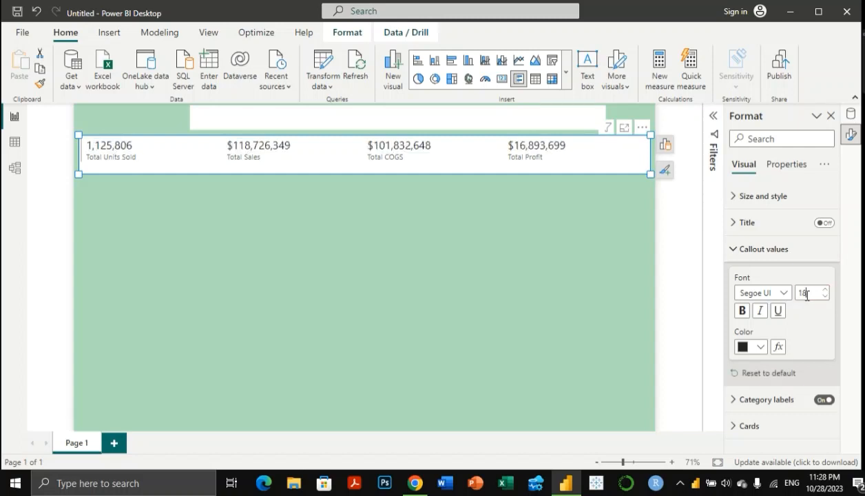
key(BackSpace)
key(BackSpace)
text(20)
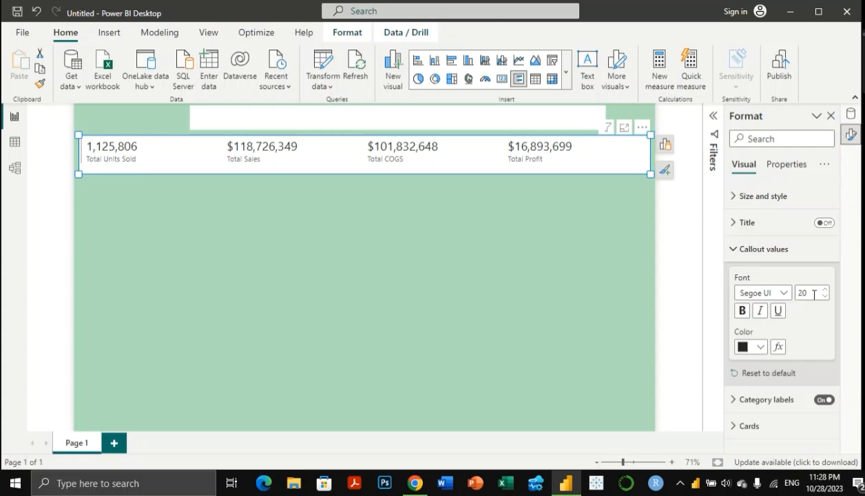
key(BackSpace)
text(4)
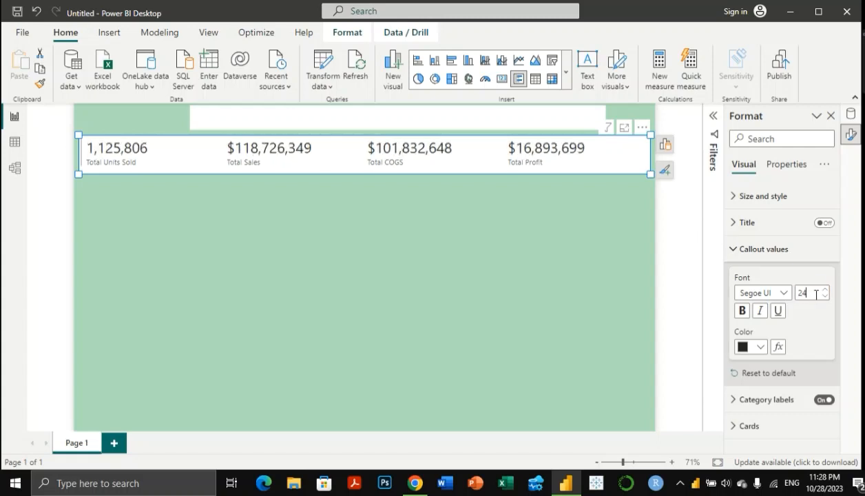
click(744, 311)
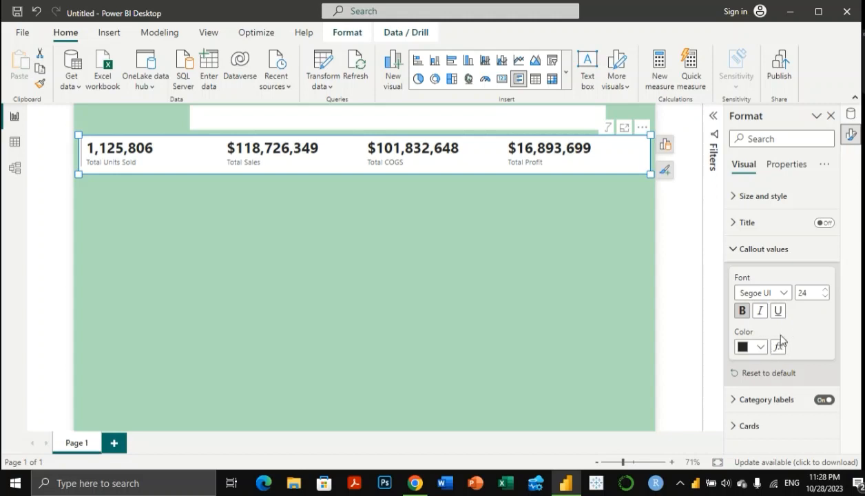
Step: Format the multi-row card's category labels in italics with font size 16
click(737, 401)
scroll(823, 362, down, 2)
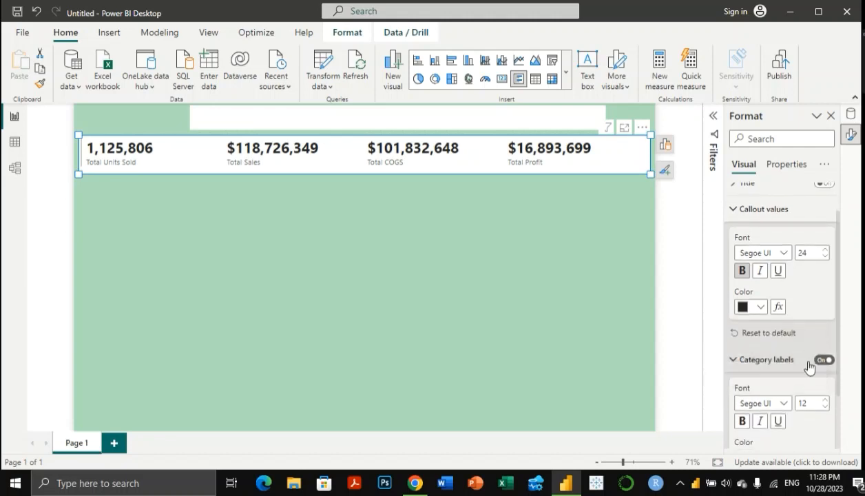
double_click(808, 370)
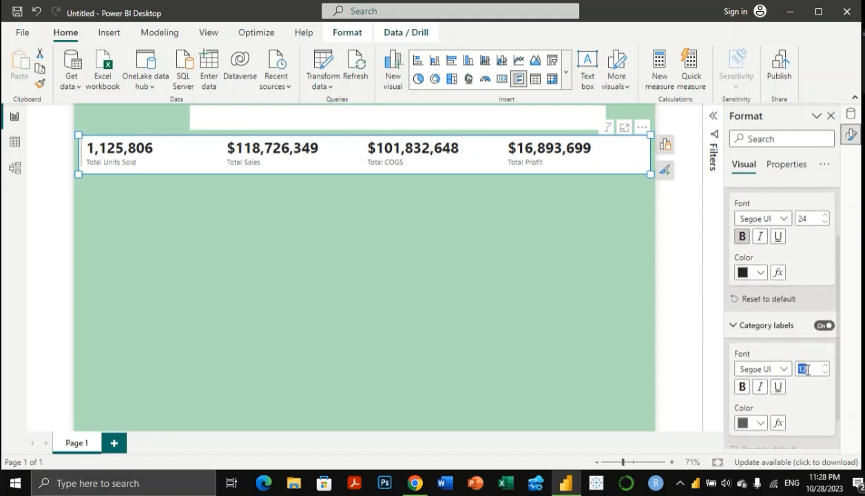
text(16)
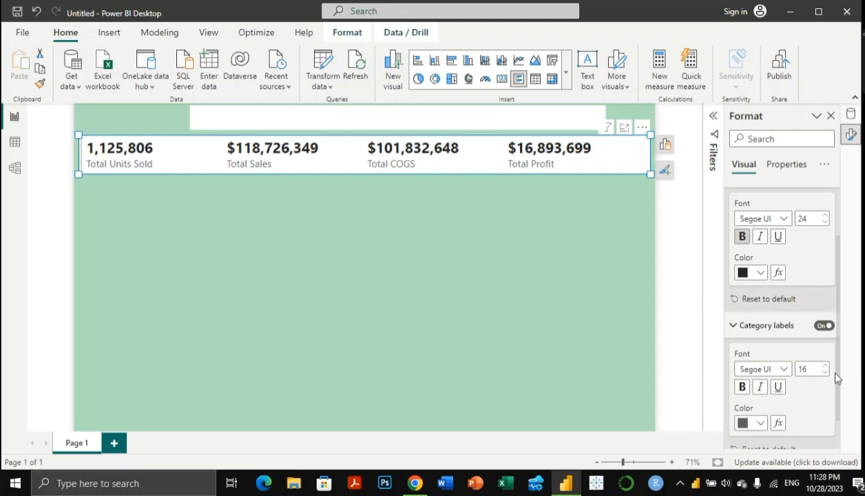
click(761, 387)
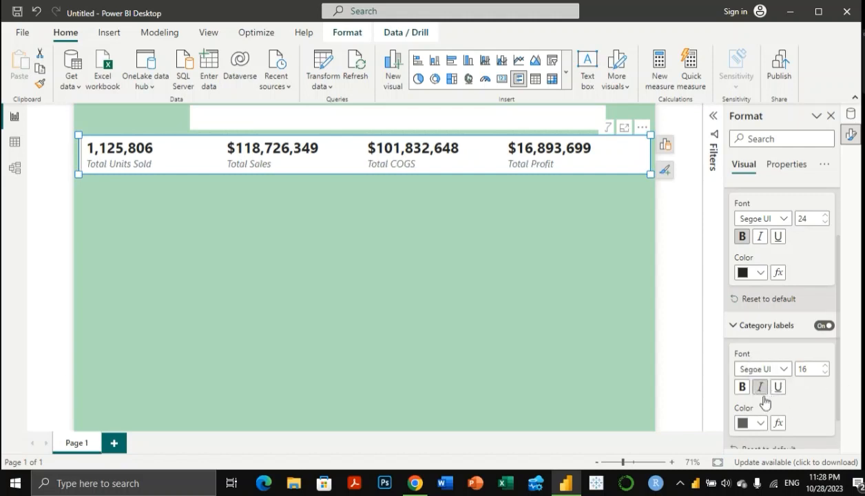
scroll(782, 413, down, 1)
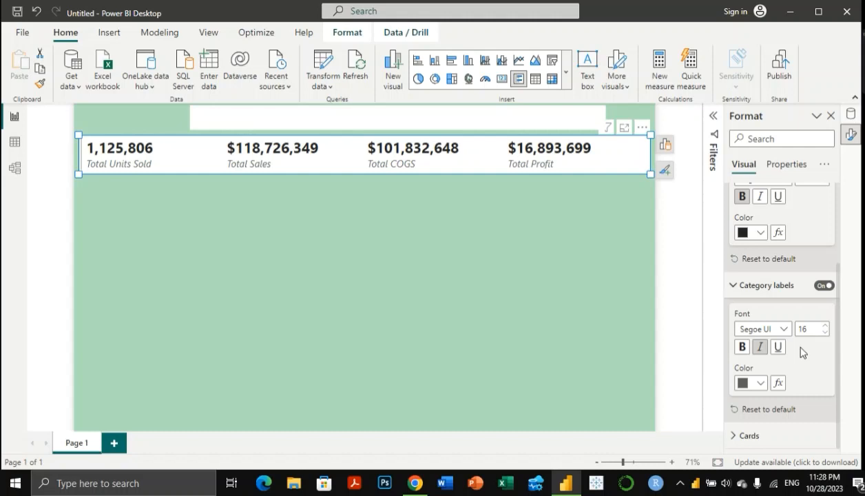
click(732, 285)
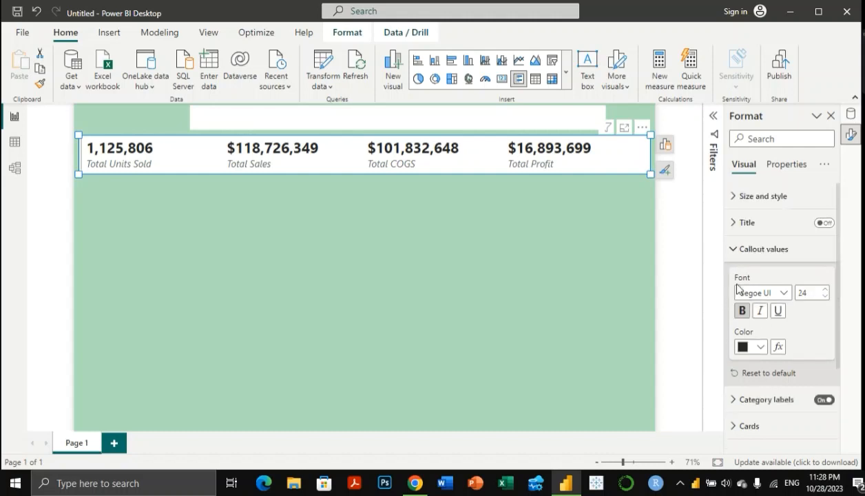
Step: Turn off the accent bar in the multi-row card's cards formatting
click(745, 426)
scroll(756, 359, down, 3)
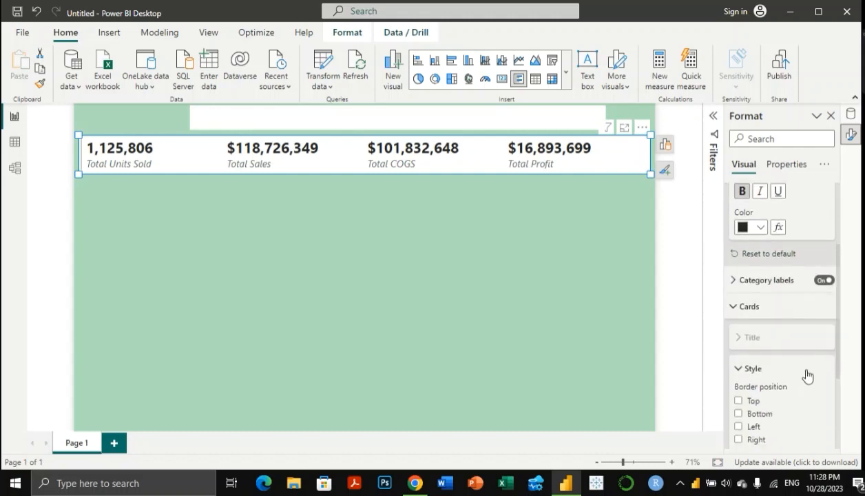
scroll(807, 376, down, 4)
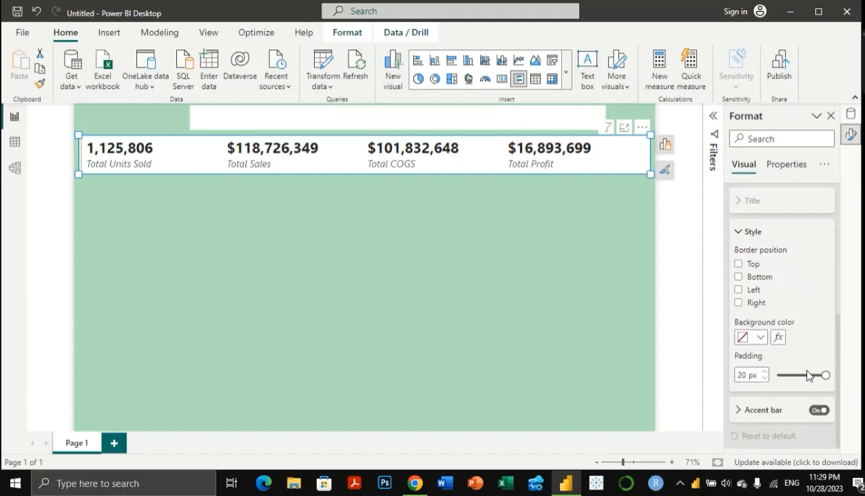
click(816, 410)
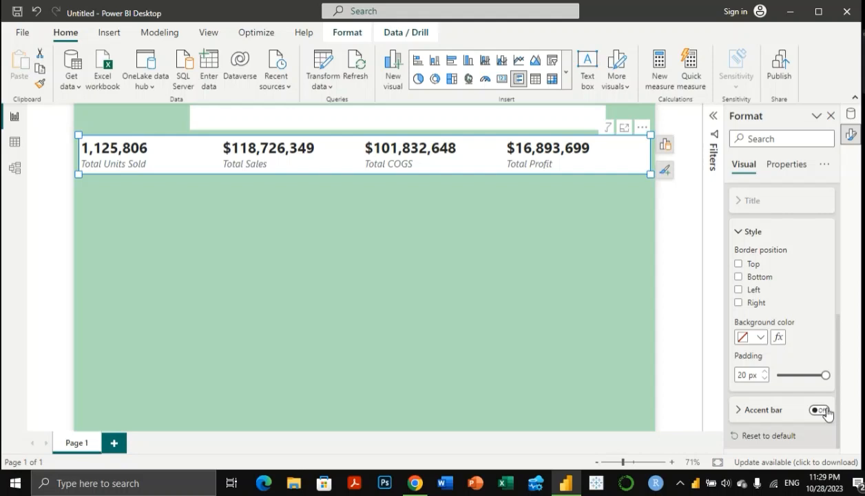
click(828, 413)
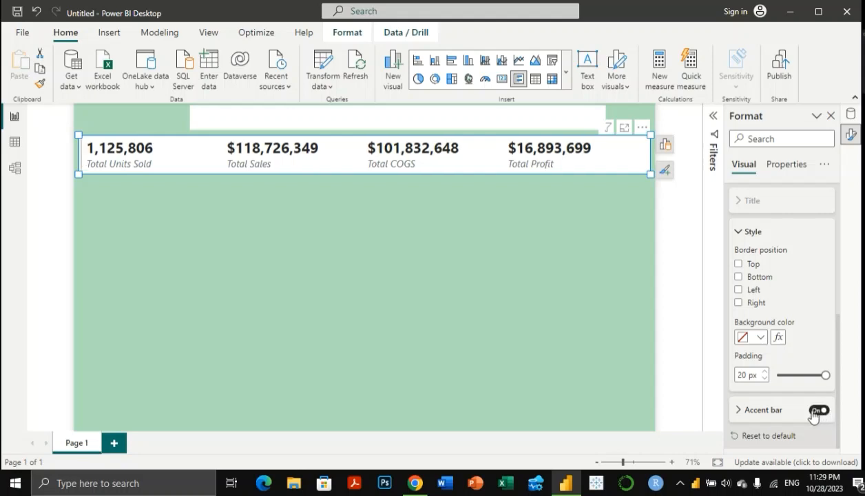
click(814, 410)
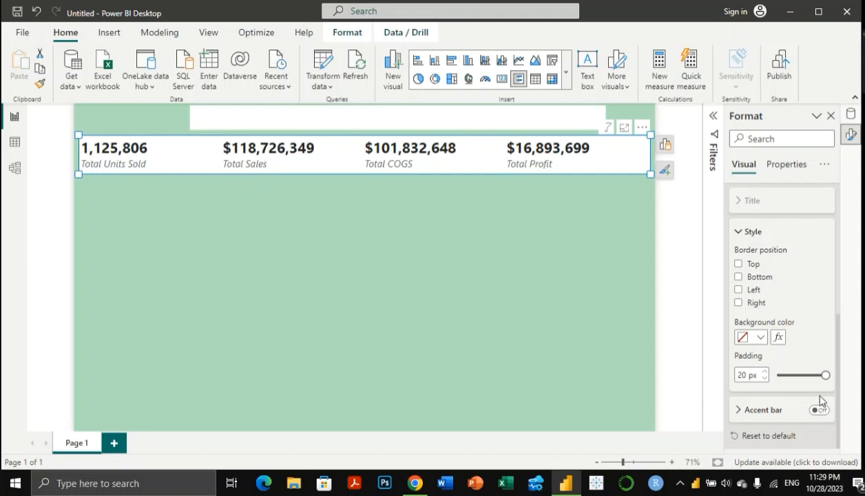
Step: Try the recent light green and dark blue colors as the background of the cards
click(760, 338)
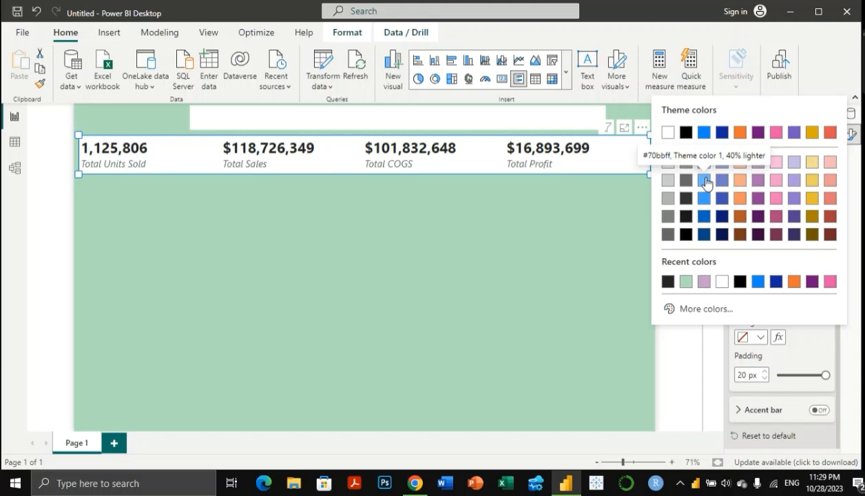
click(687, 281)
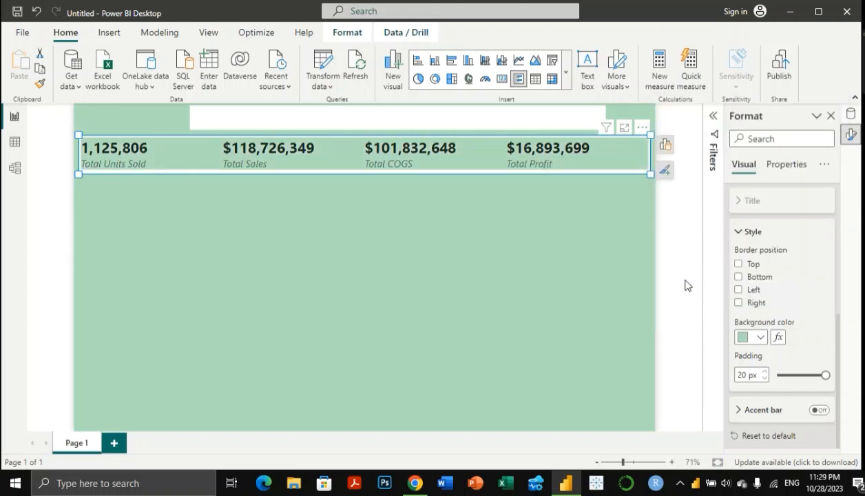
click(760, 338)
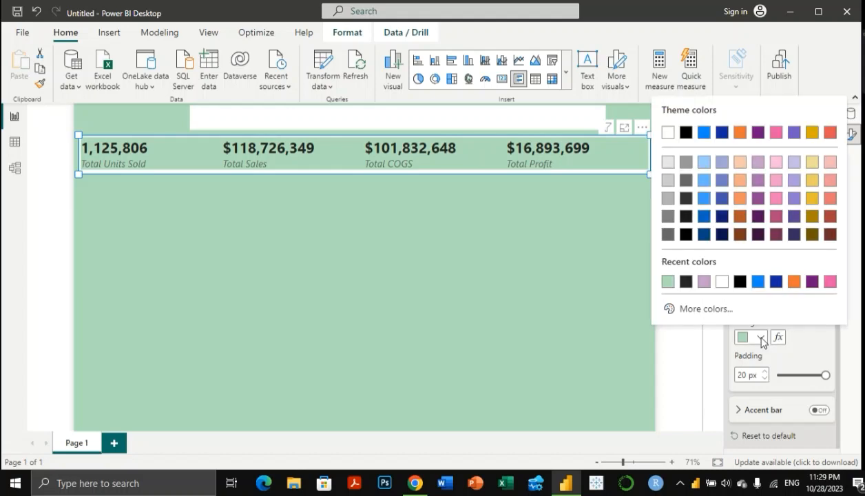
click(776, 283)
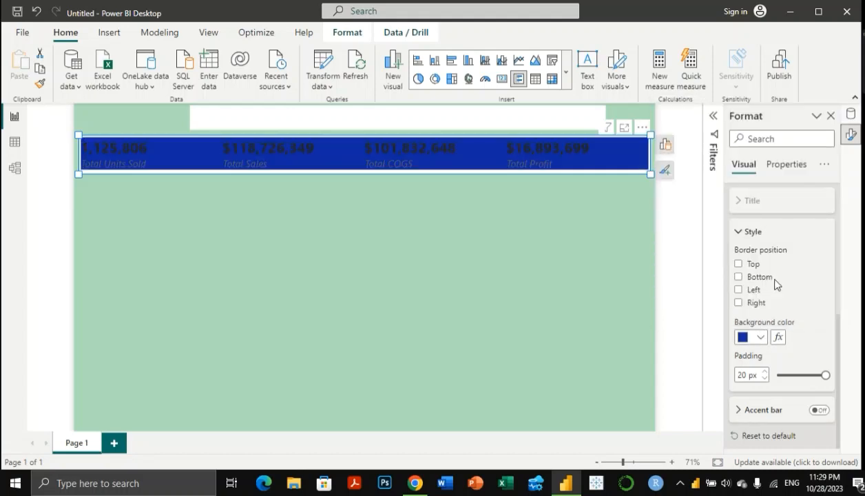
Step: Set the cards' background color to the darker medium-blue shade of the first theme blue and deselect the visual
click(751, 337)
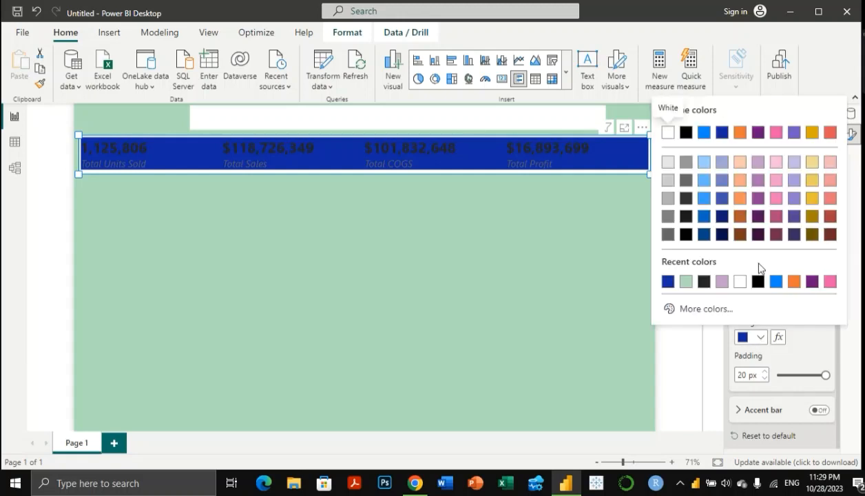
click(704, 219)
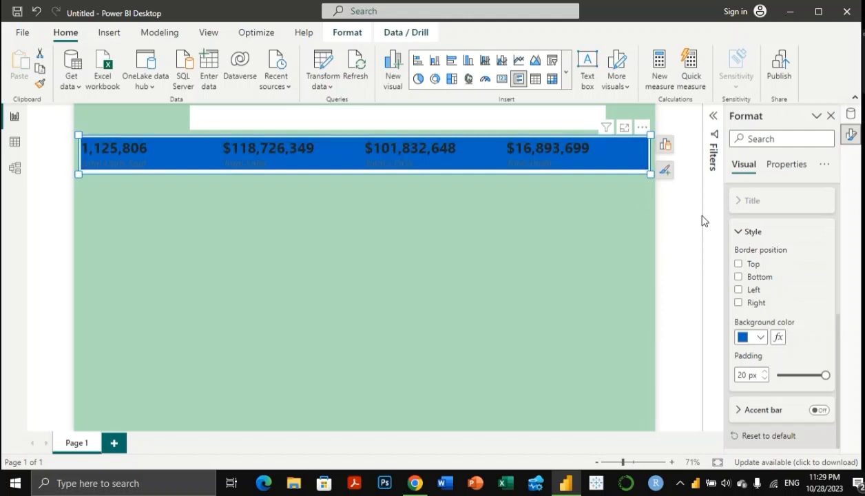
click(565, 215)
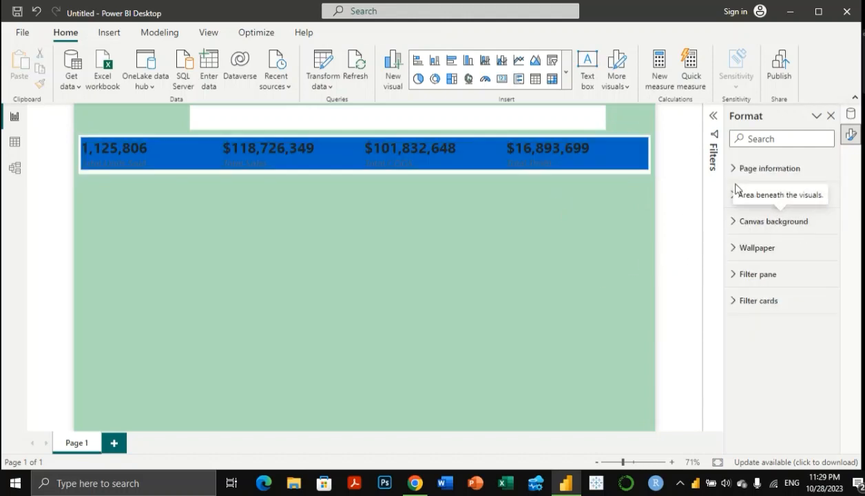
Step: Turn on the multi-row card's visual border and turn off its overall visual background
click(600, 150)
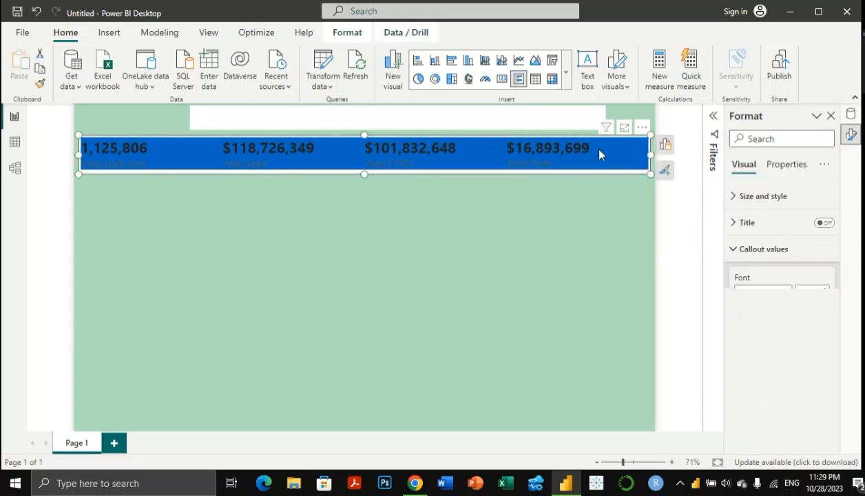
click(736, 199)
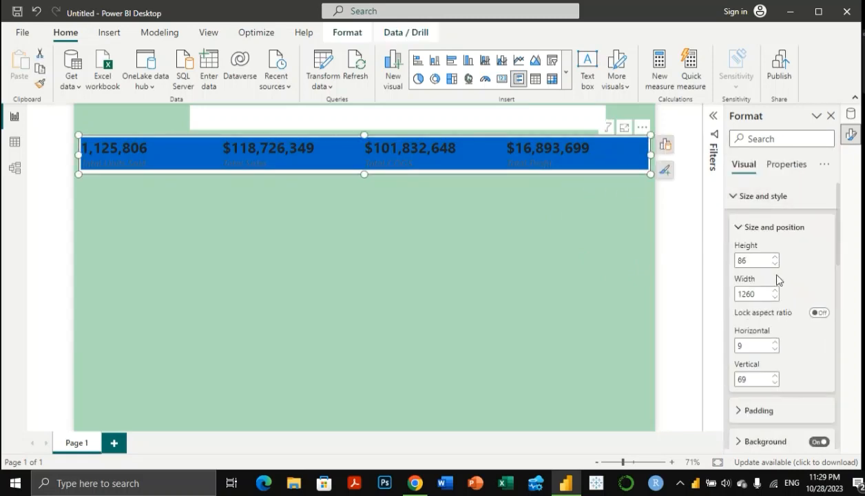
scroll(808, 323, down, 2)
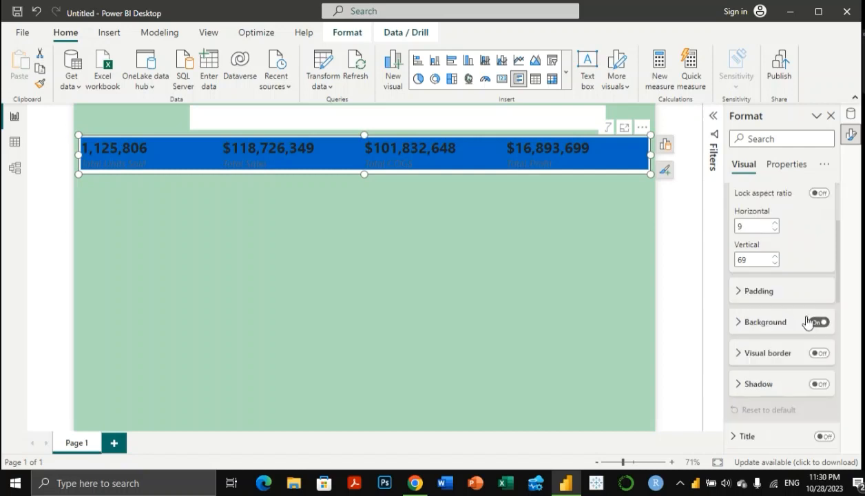
click(820, 353)
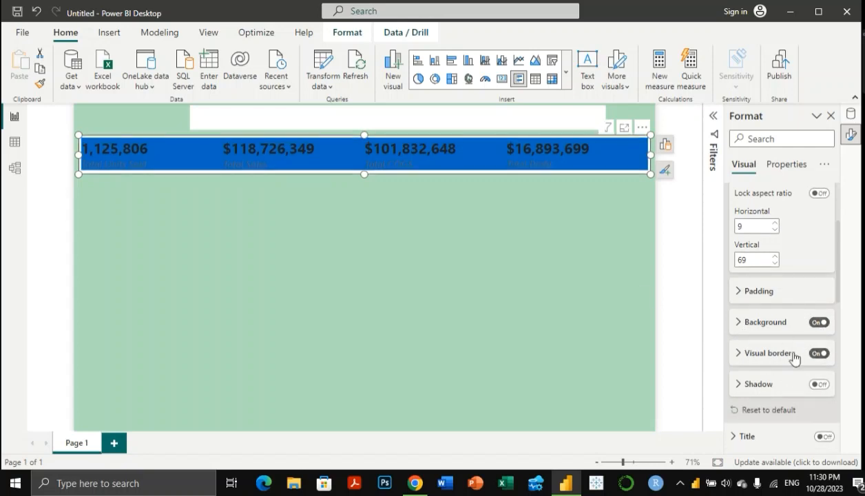
click(740, 327)
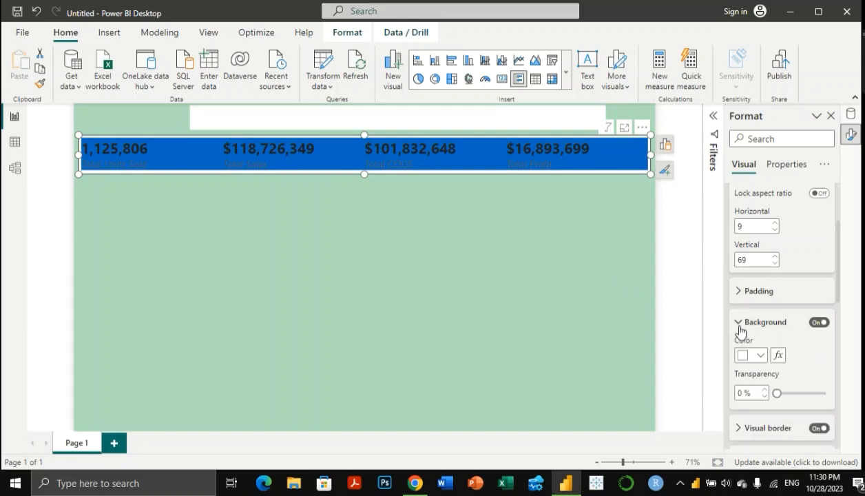
click(816, 326)
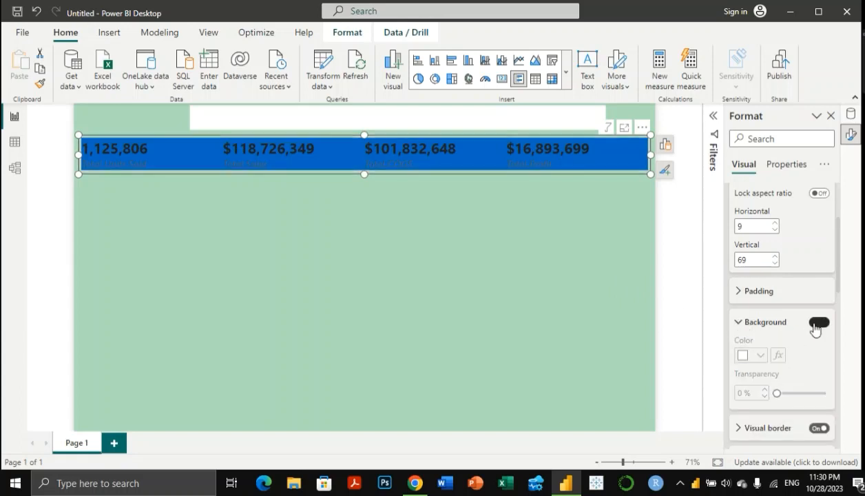
click(404, 263)
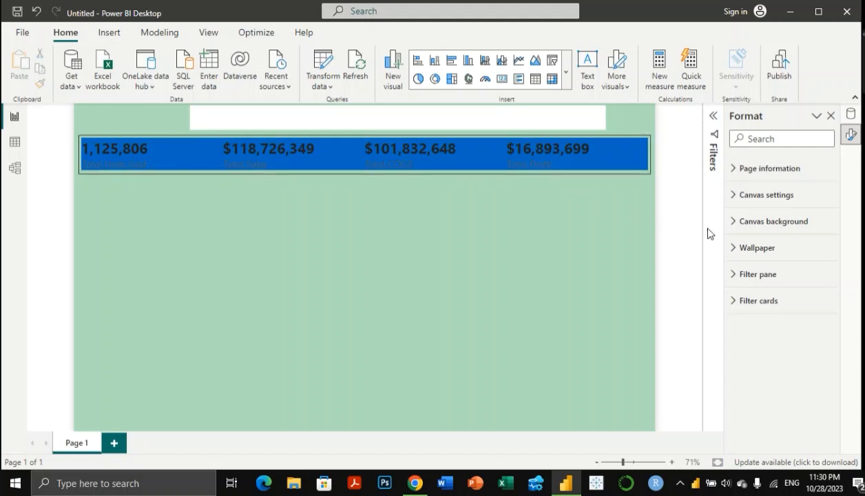
Step: Set the font color of the multi-row card's category labels to white
click(597, 159)
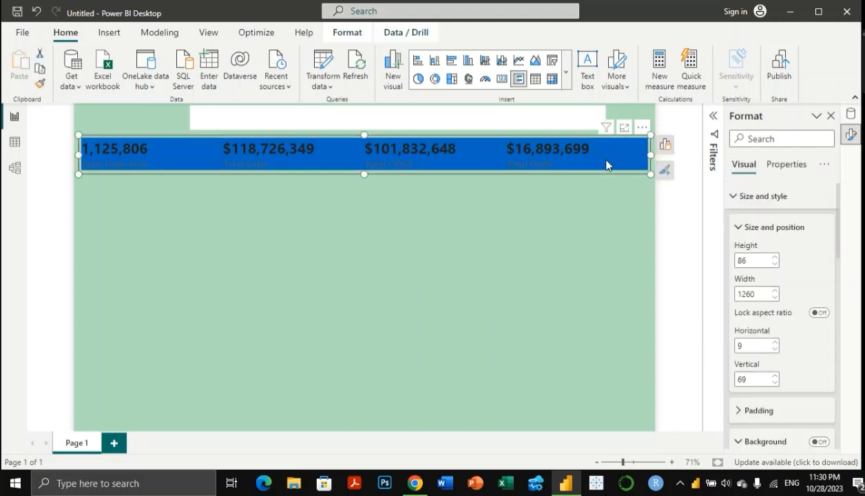
click(741, 197)
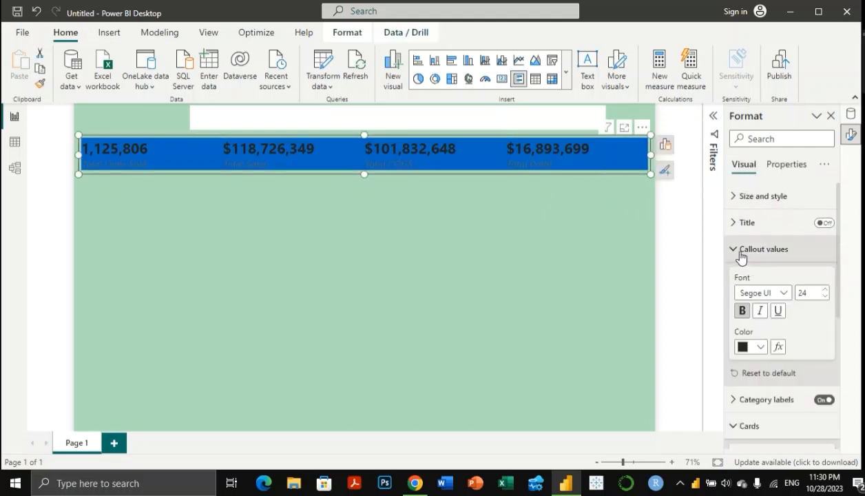
scroll(746, 418, down, 1)
click(733, 359)
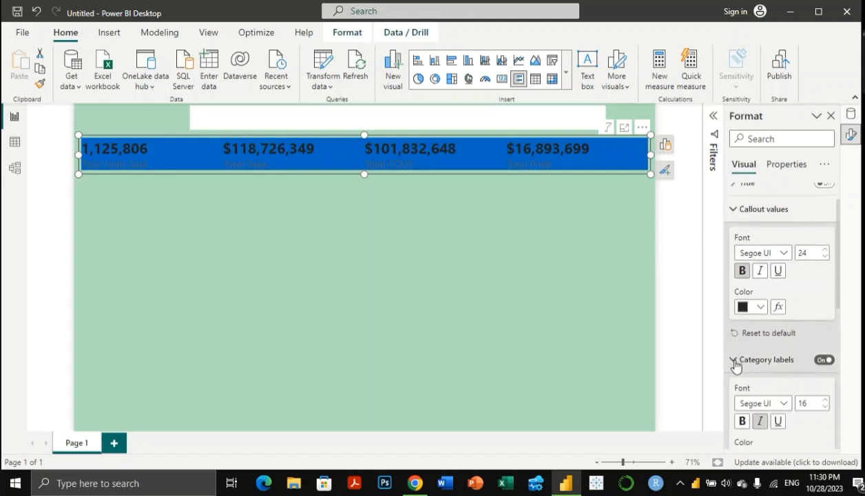
scroll(771, 397, down, 1)
scroll(771, 397, down, 5)
scroll(807, 319, up, 2)
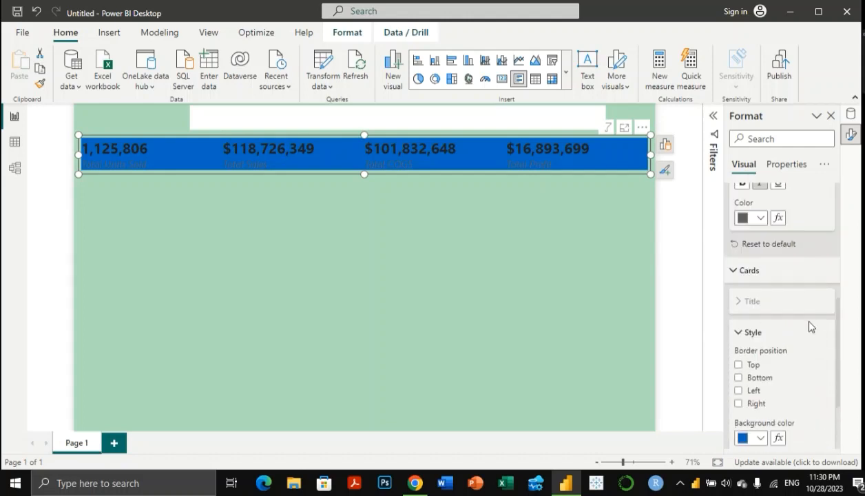
scroll(777, 295, up, 5)
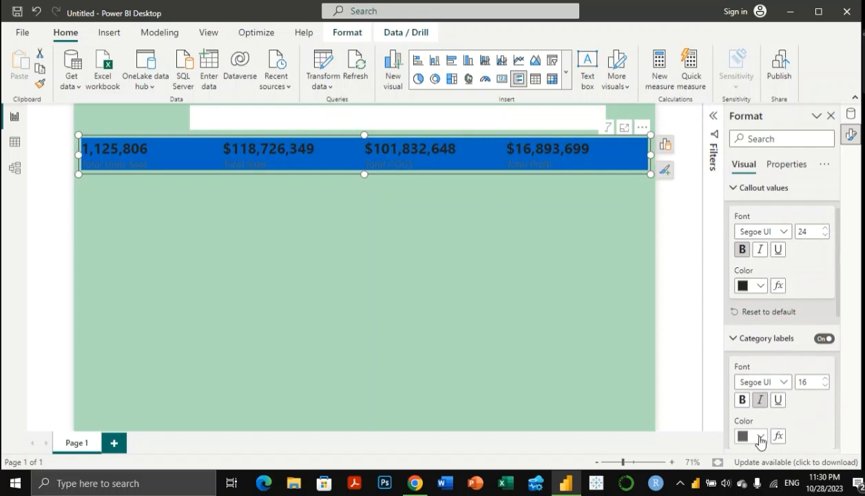
click(761, 438)
click(762, 384)
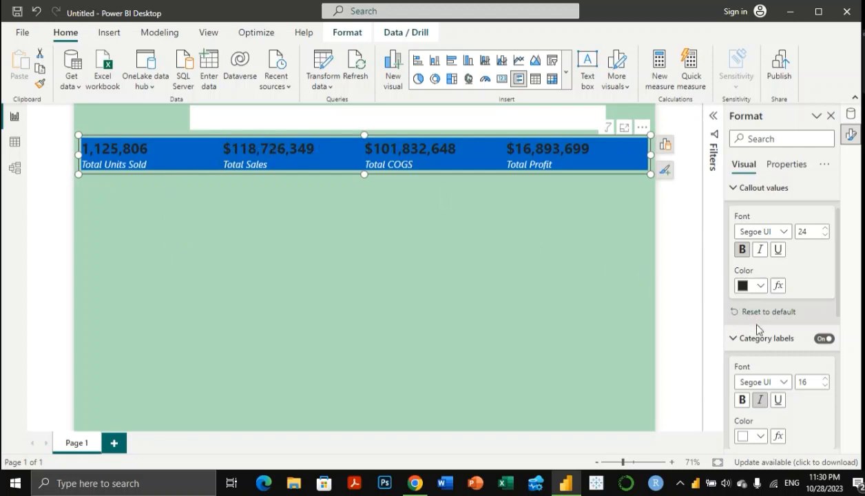
click(733, 341)
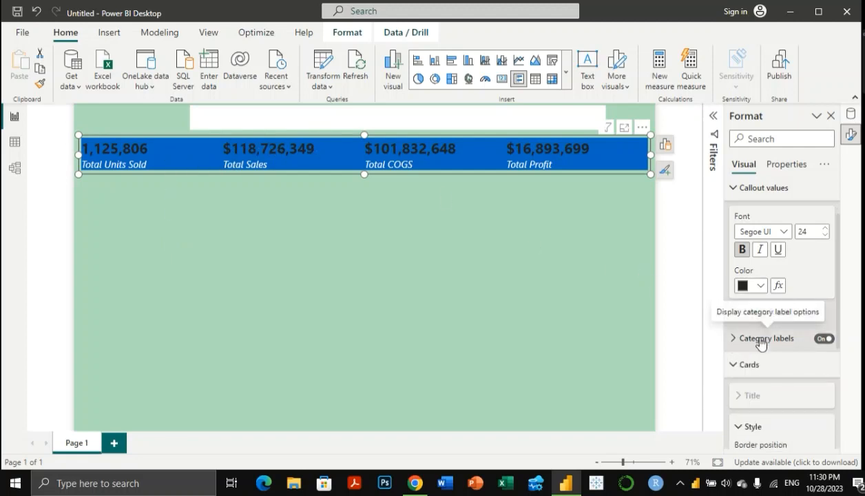
Step: Try white and light grey as the font color of the multi-row card's callout values
scroll(751, 289, up, 1)
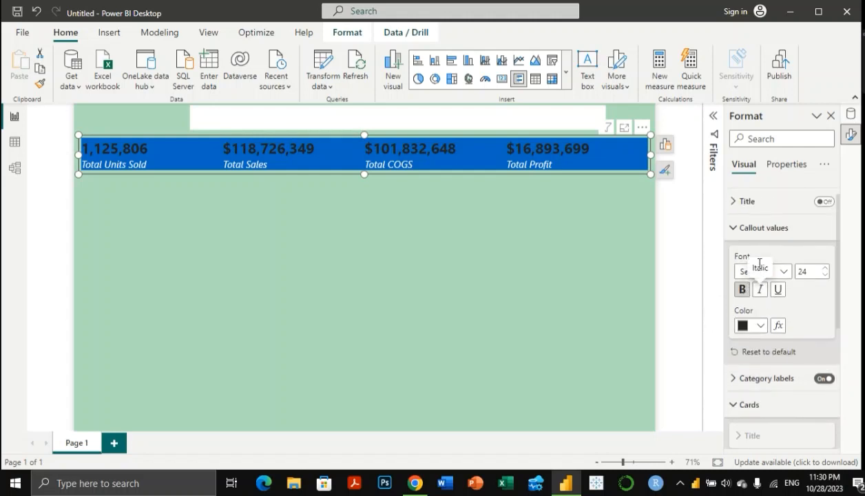
click(761, 326)
click(667, 273)
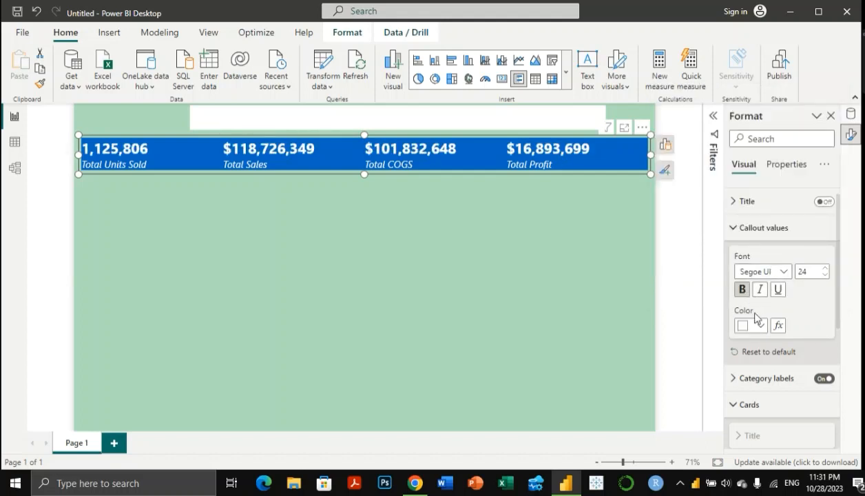
click(746, 328)
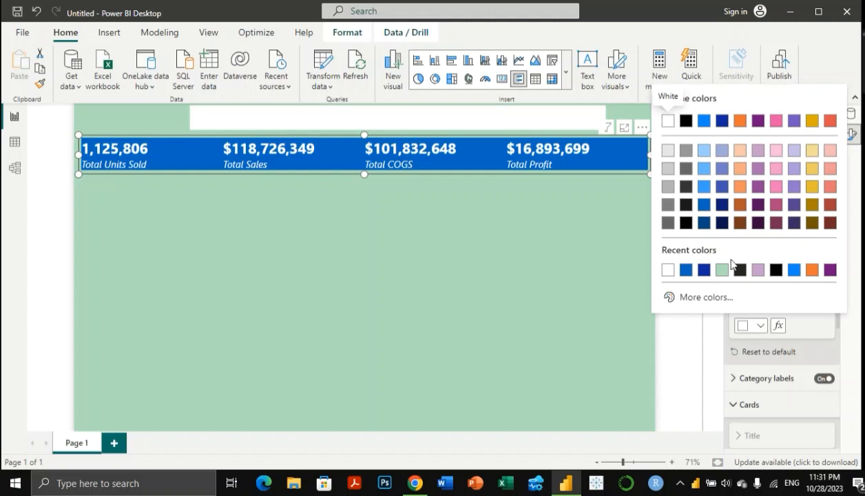
click(669, 168)
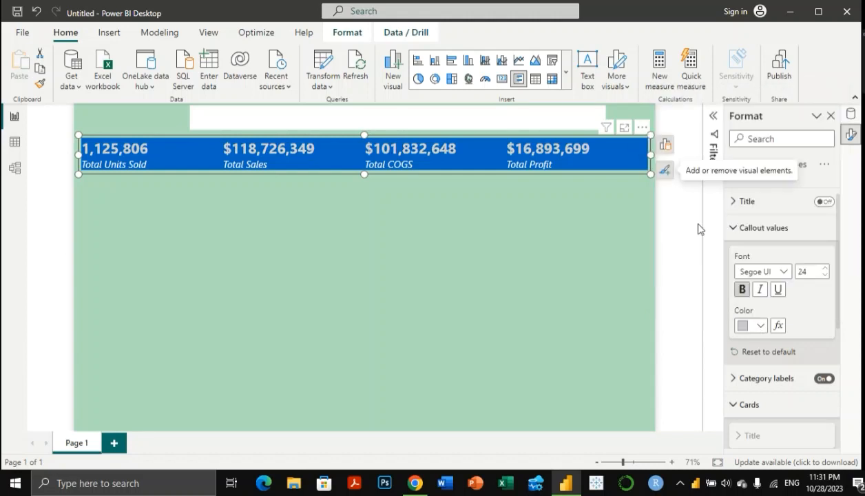
Step: Set the font color of the multi-row card's callout values to black and deselect the visual
click(758, 327)
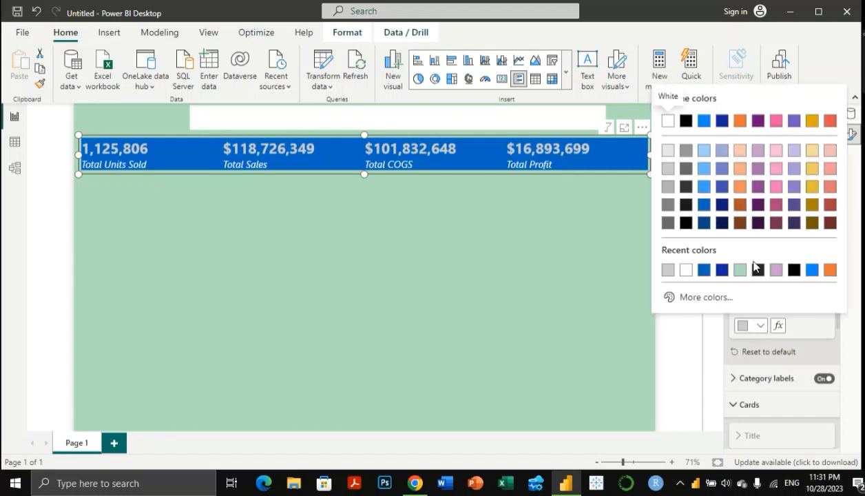
click(794, 270)
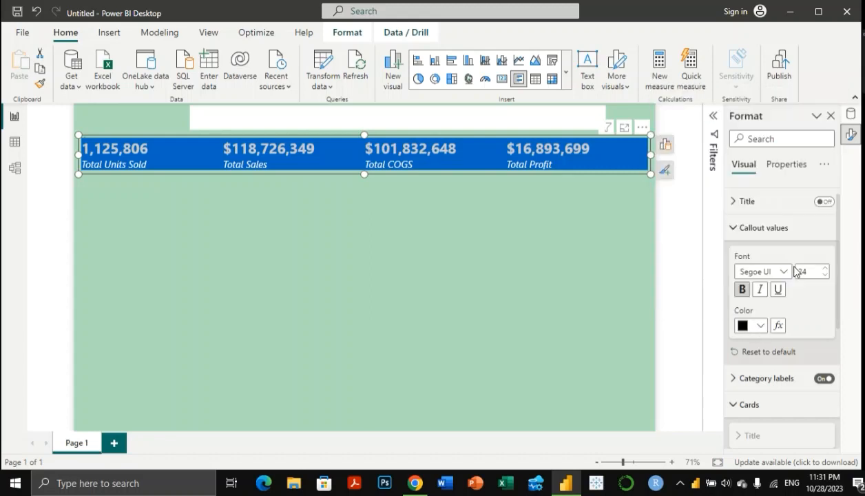
click(344, 270)
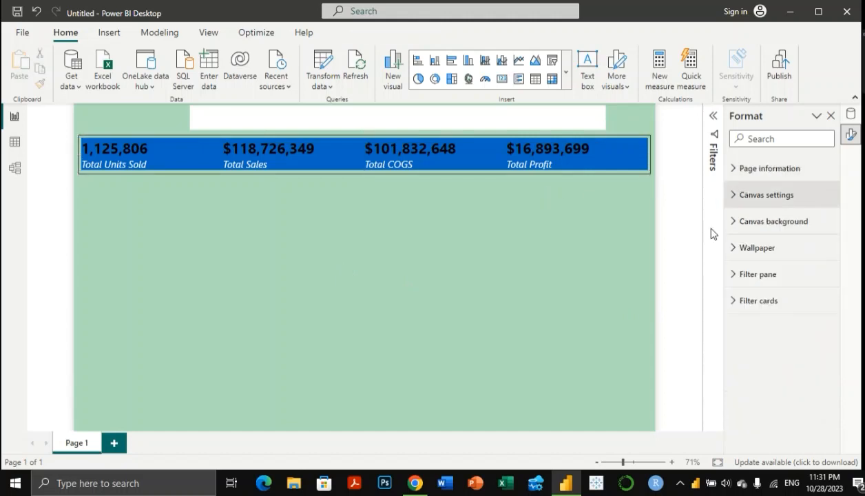
Step: Turn off the visual border of the multi-row card
click(582, 160)
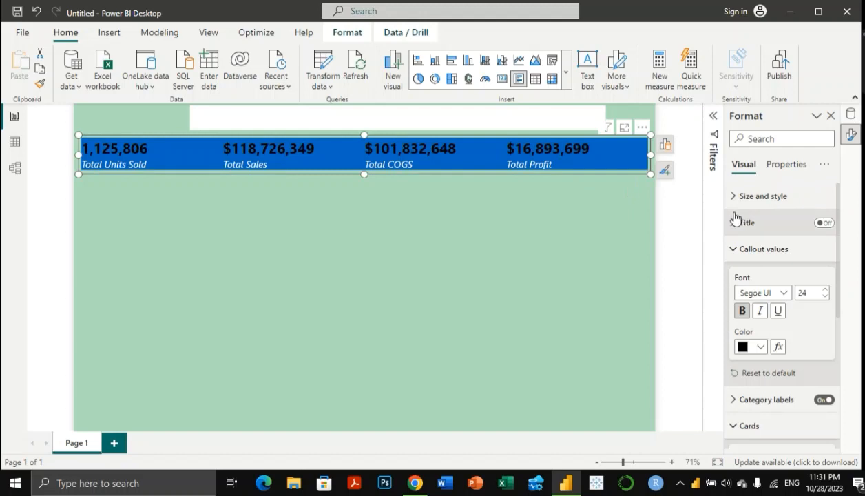
click(734, 198)
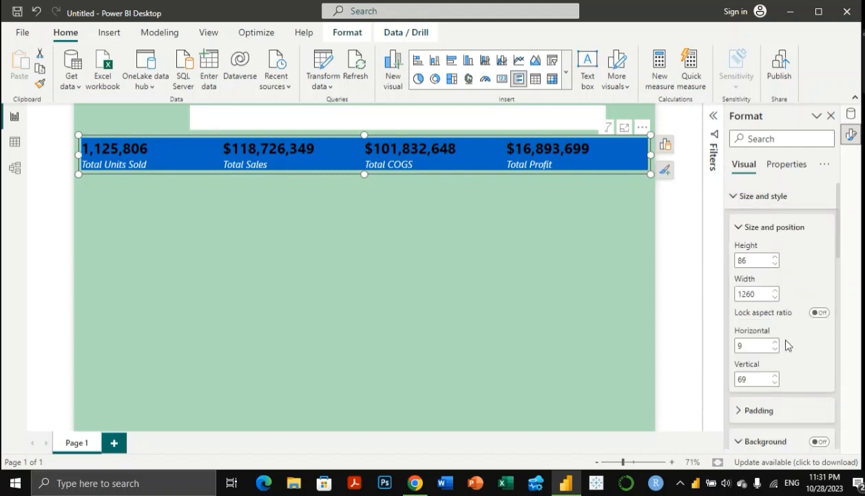
scroll(784, 347, down, 4)
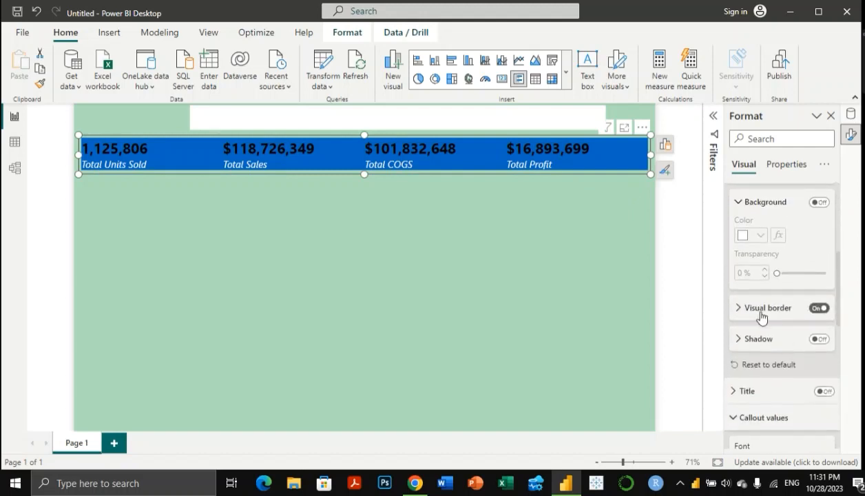
click(816, 310)
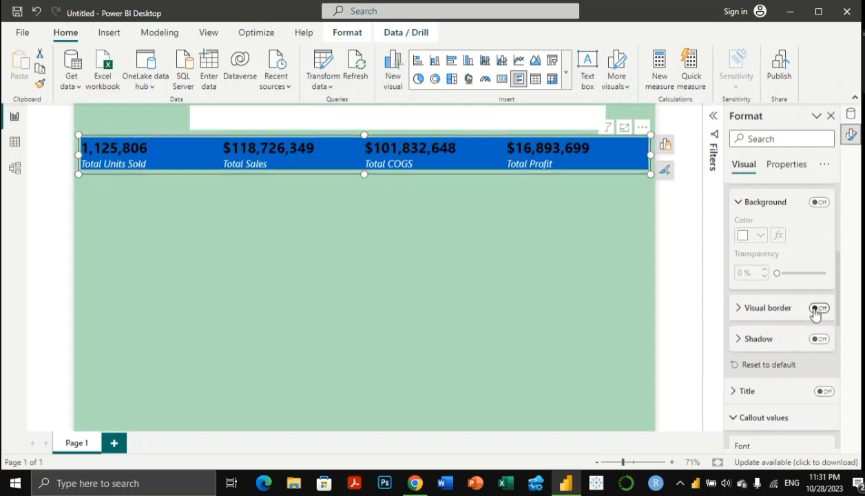
scroll(754, 290, up, 4)
scroll(769, 285, up, 2)
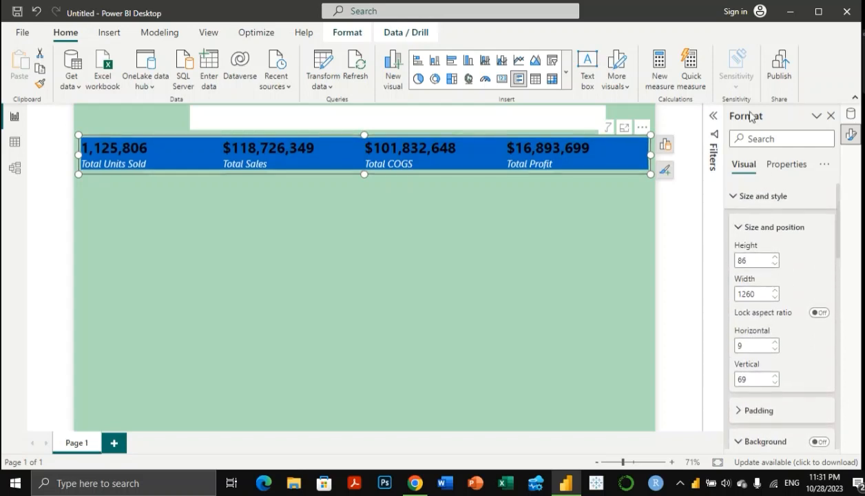
click(736, 196)
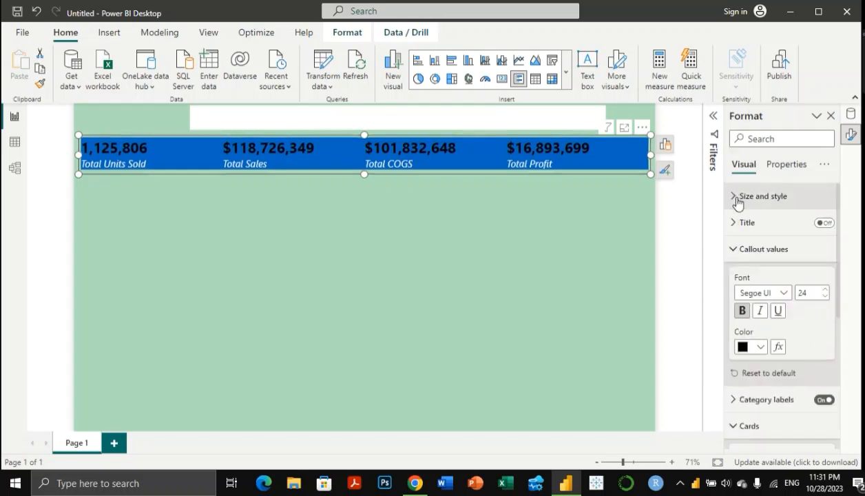
Step: Turn on the title of the multi-row card
click(828, 224)
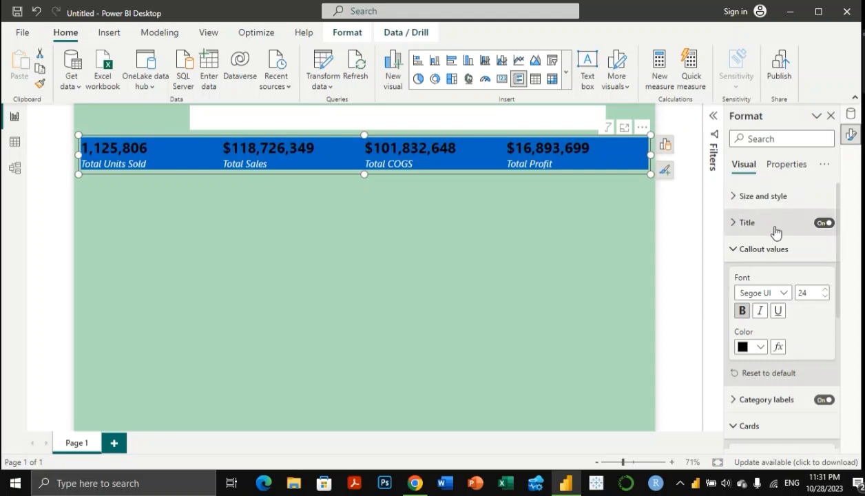
Step: Give the KPI card visual the title text "QUICK PERFORMANCE OVERVIEW"
click(734, 225)
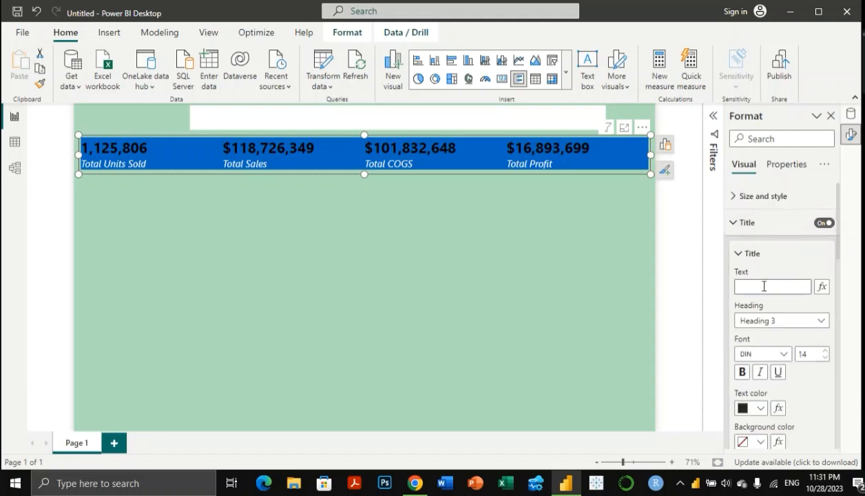
text(QUICK)
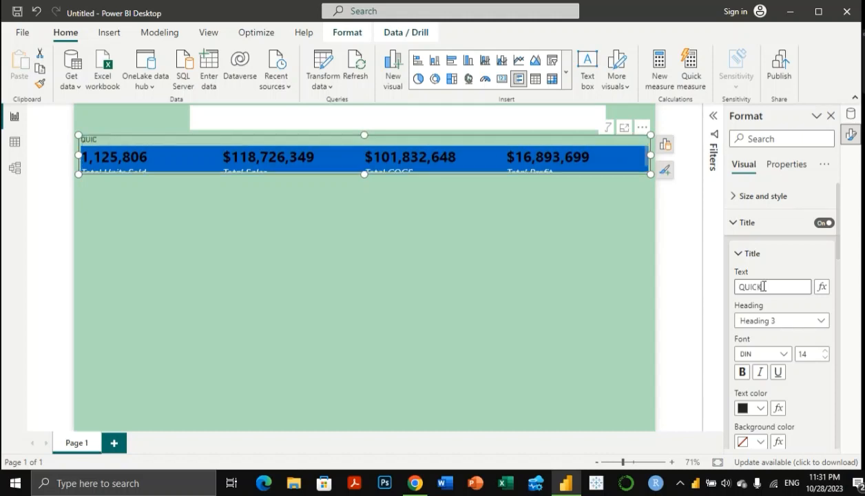
text(VERVIEW)
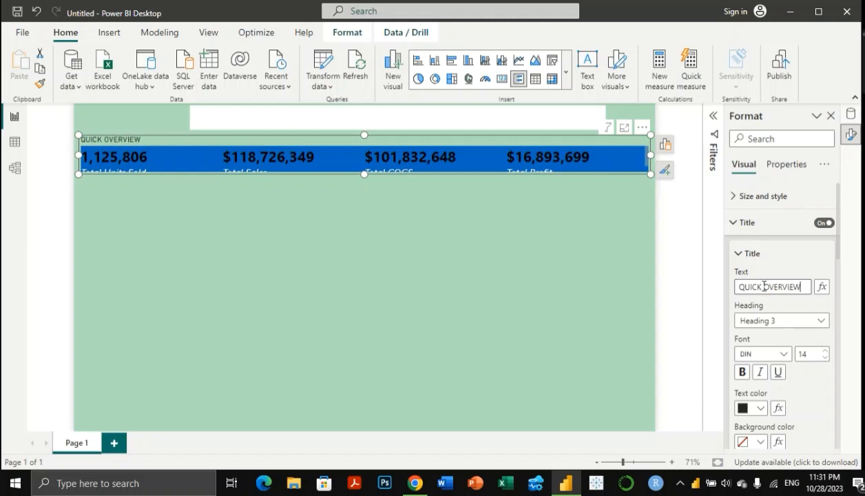
text( OF)
key(BackSpace)
key(BackSpace)
key(BackSpace)
key(BackSpace)
key(BackSpace)
key(BackSpace)
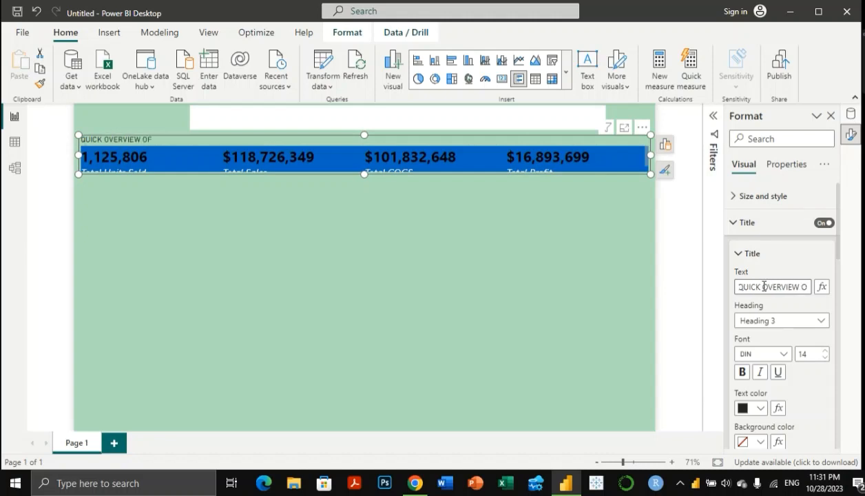
key(BackSpace)
key(BackSpace)
key(BackSpace)
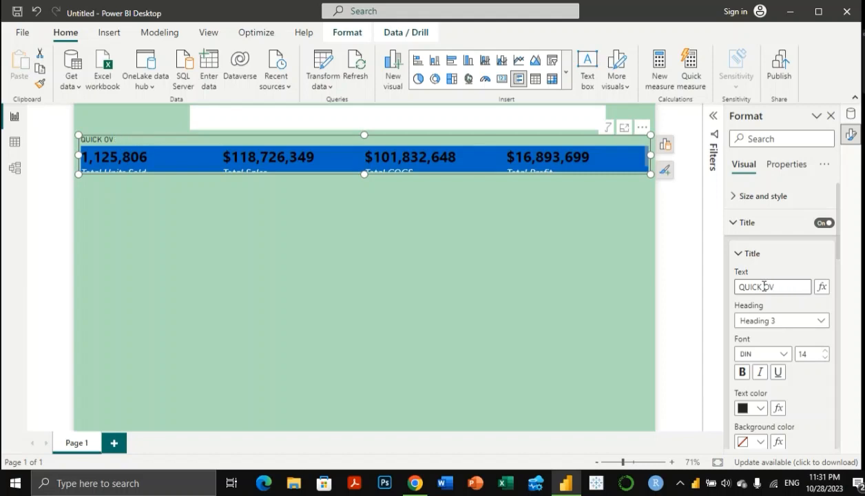
key(BackSpace)
key(BackSpace)
key(BackSpace)
text(PERFORMAMNCE)
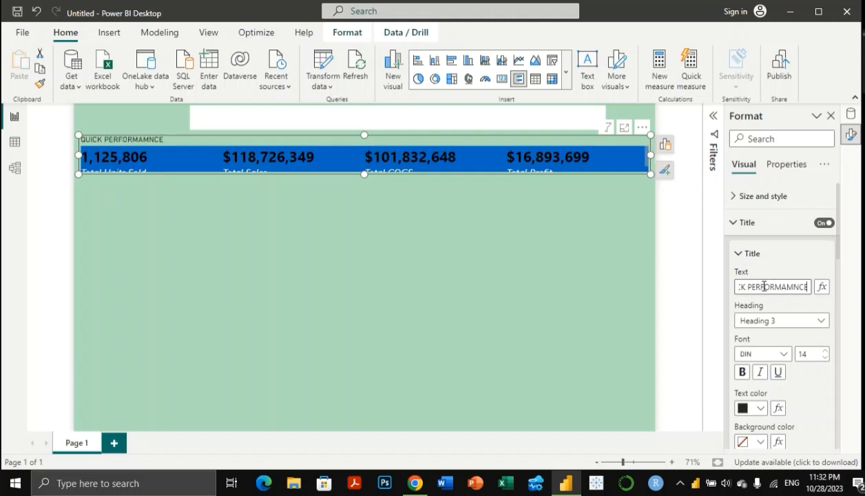
text( OVERVIEW)
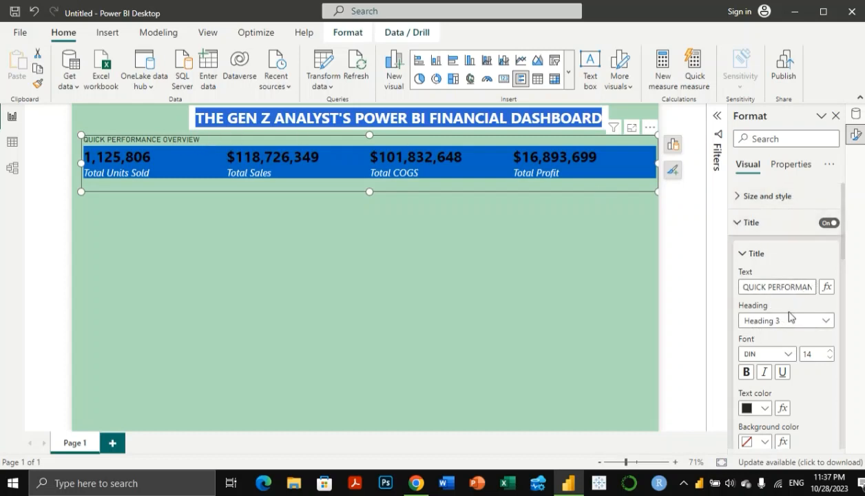
Step: Change the card visual's title font to Segoe UI
click(790, 355)
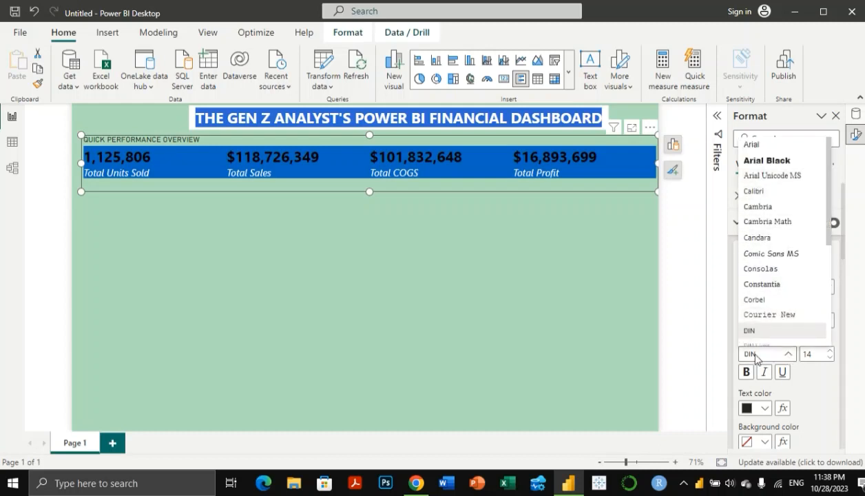
click(757, 355)
click(777, 357)
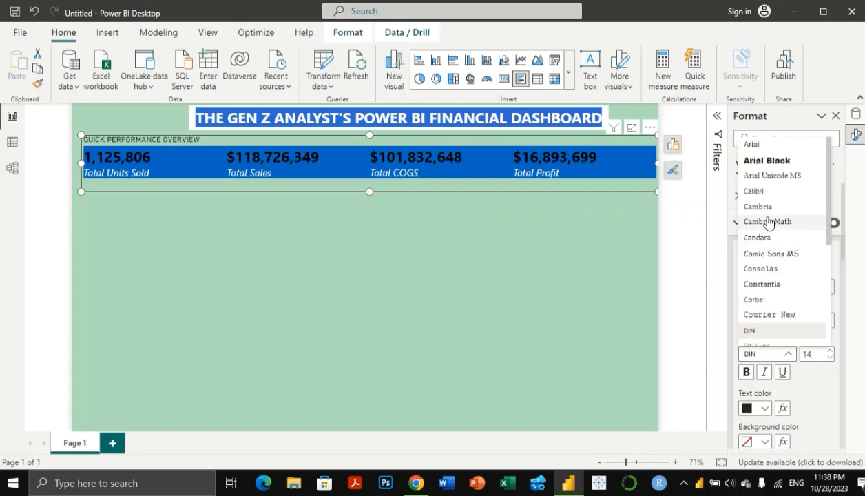
scroll(780, 234, down, 1)
scroll(782, 239, down, 3)
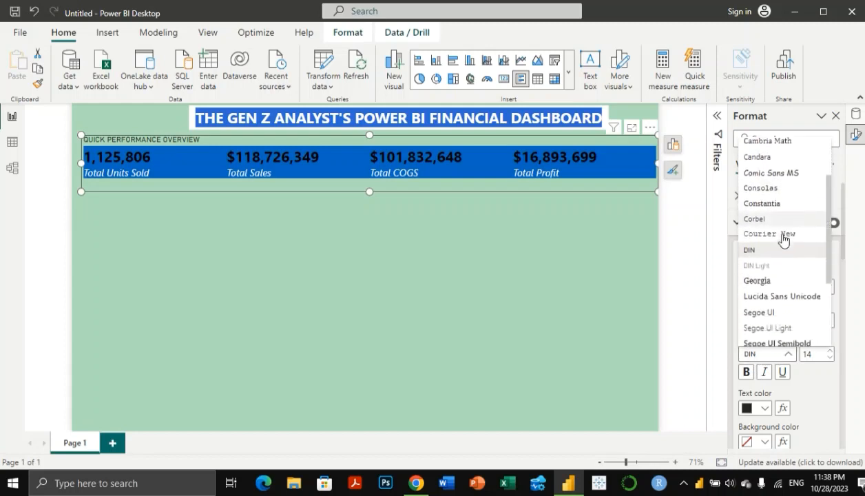
click(773, 268)
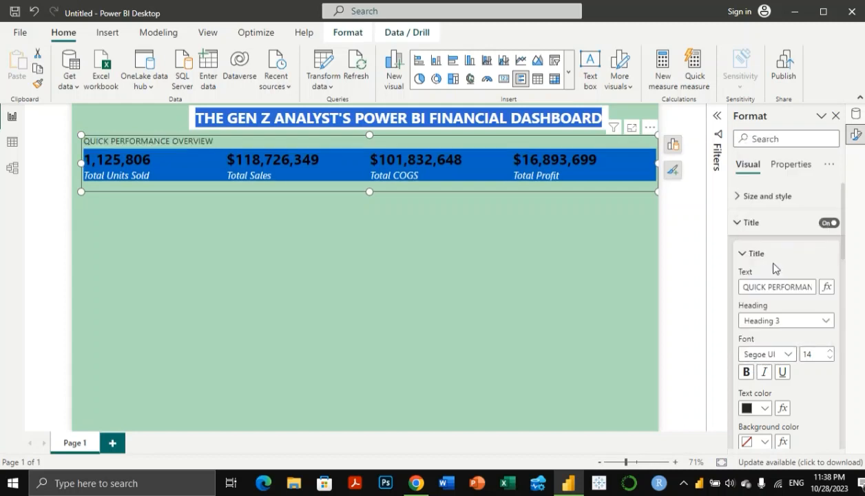
Step: Format the card visual's title as size 18, bold and italic, with centered horizontal alignment
click(815, 356)
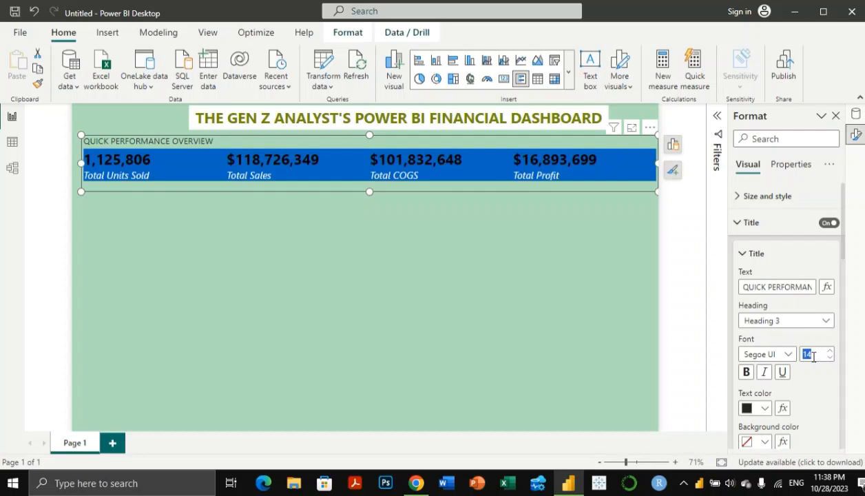
text(18)
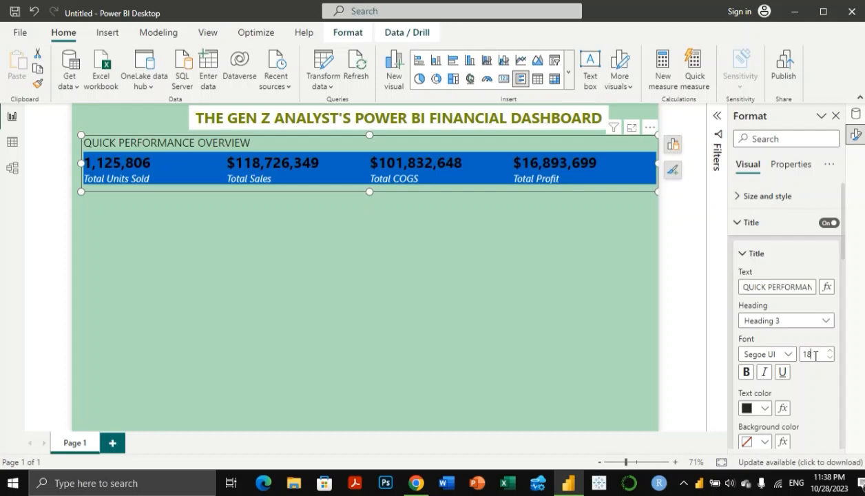
click(768, 373)
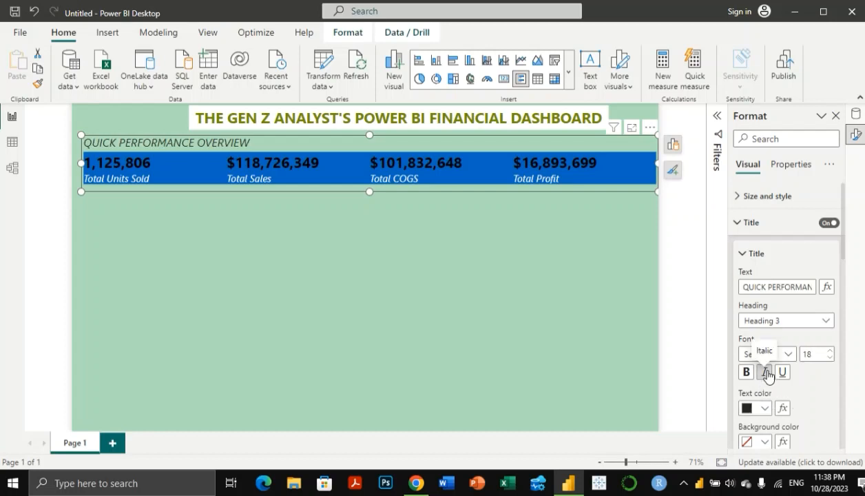
click(746, 373)
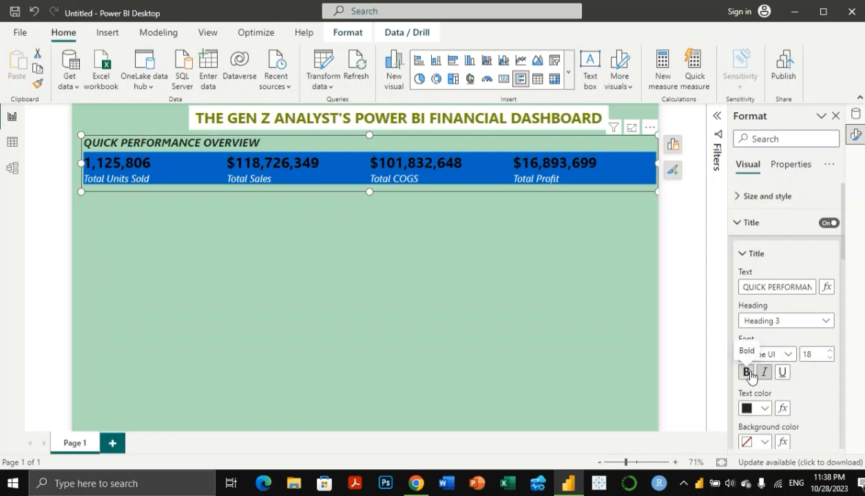
scroll(751, 376, down, 3)
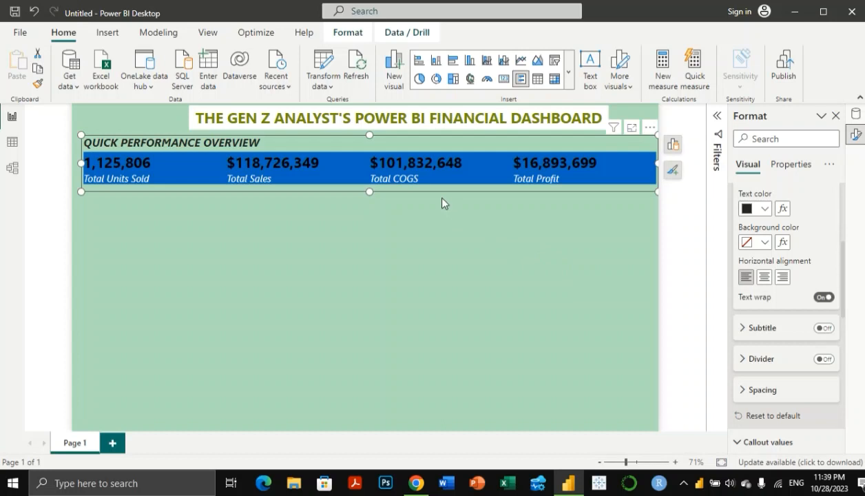
click(289, 265)
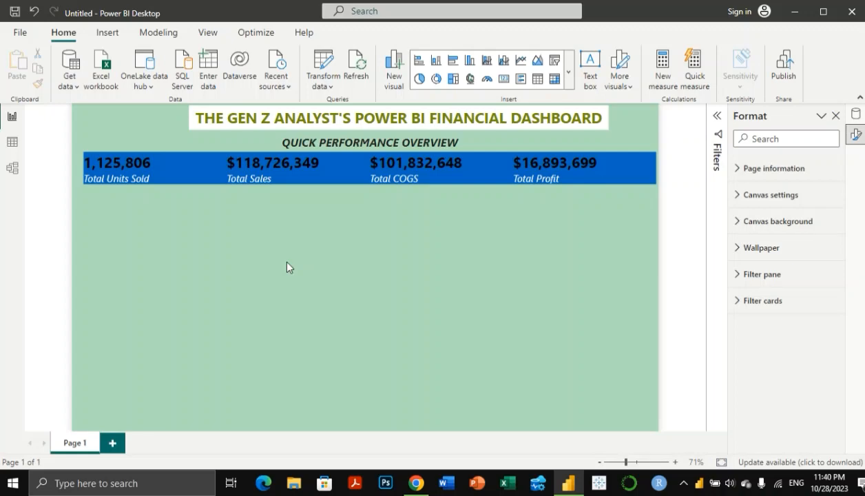
Step: Review the Country, Units Sold and Sales columns of the financials table, and return to the report page
click(10, 146)
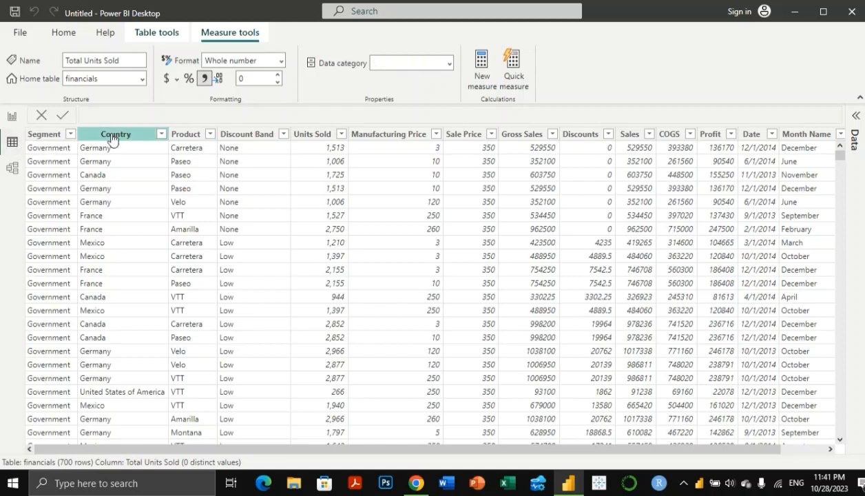
click(113, 137)
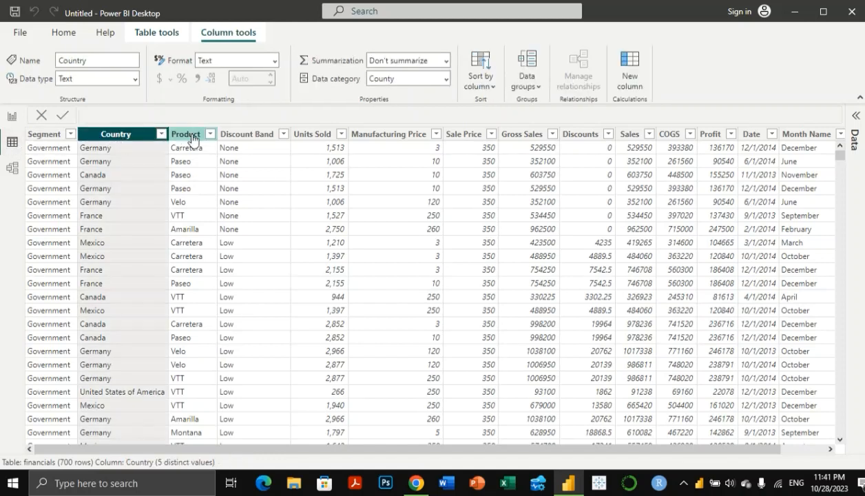
click(313, 137)
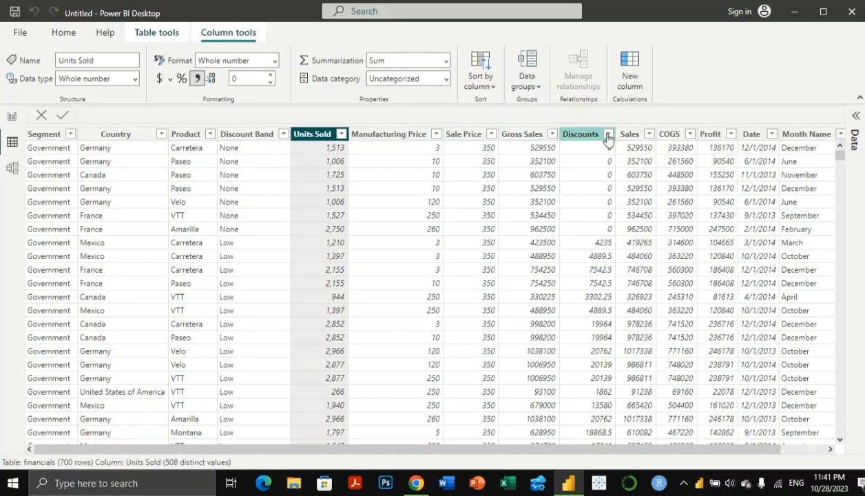
click(630, 135)
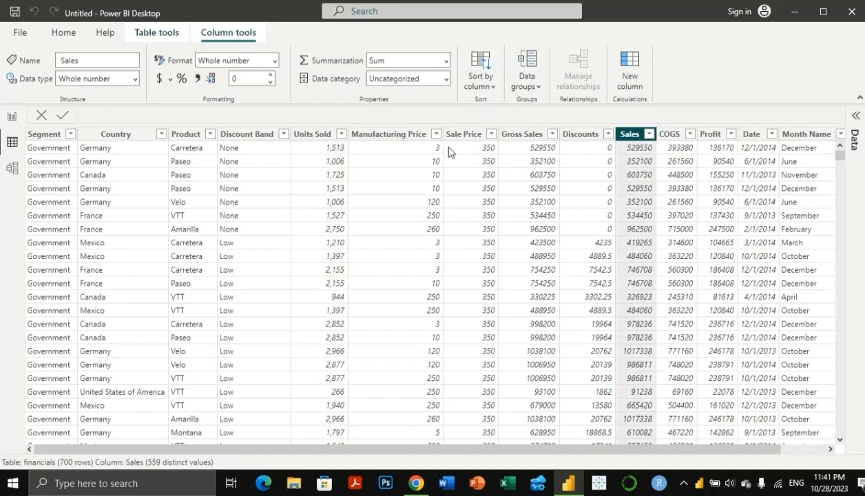
click(132, 137)
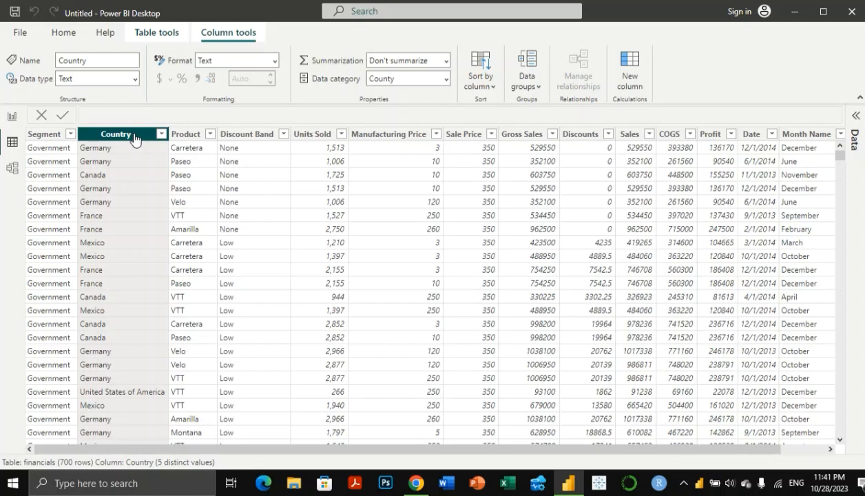
click(13, 118)
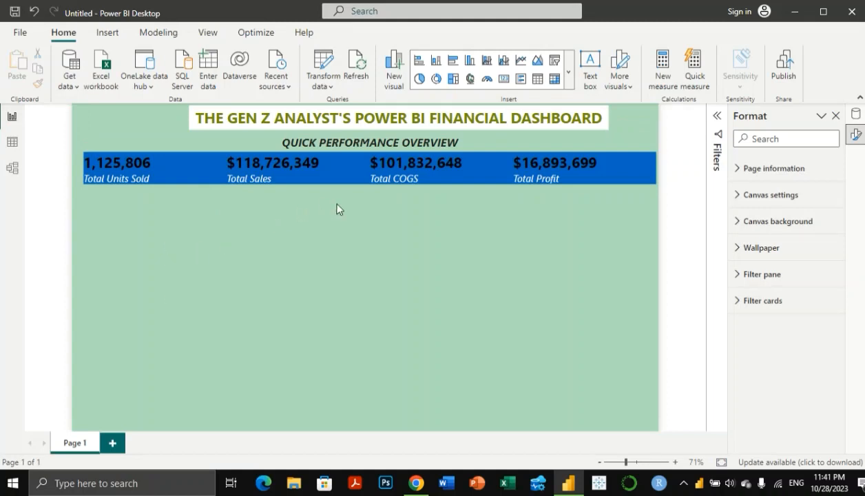
Step: Insert a map visual and fit it directly below the KPI cards, covering about the left half of the page width
click(470, 80)
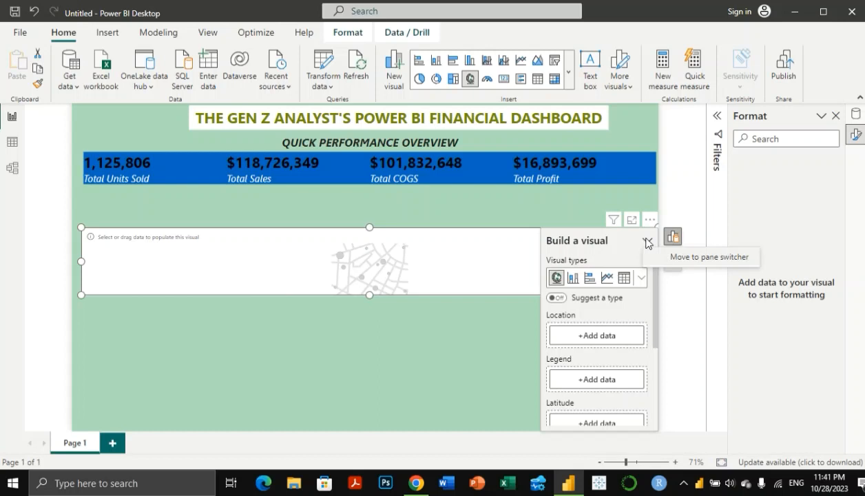
click(669, 238)
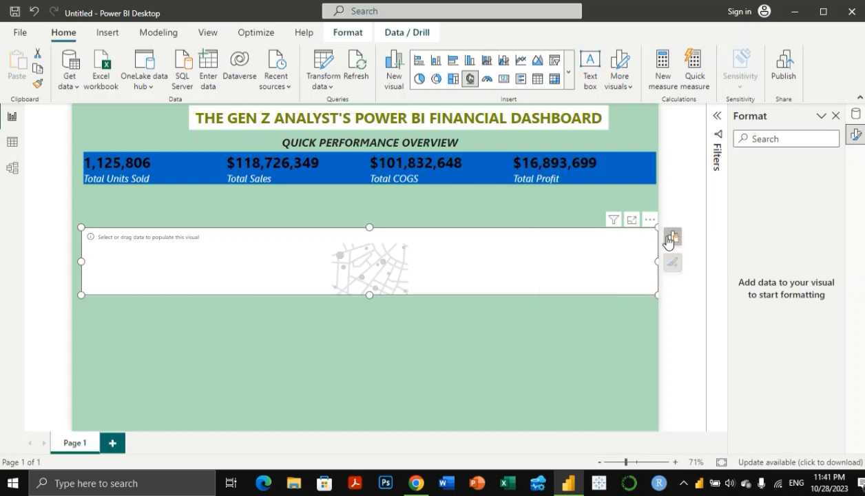
drag(658, 261, 291, 259)
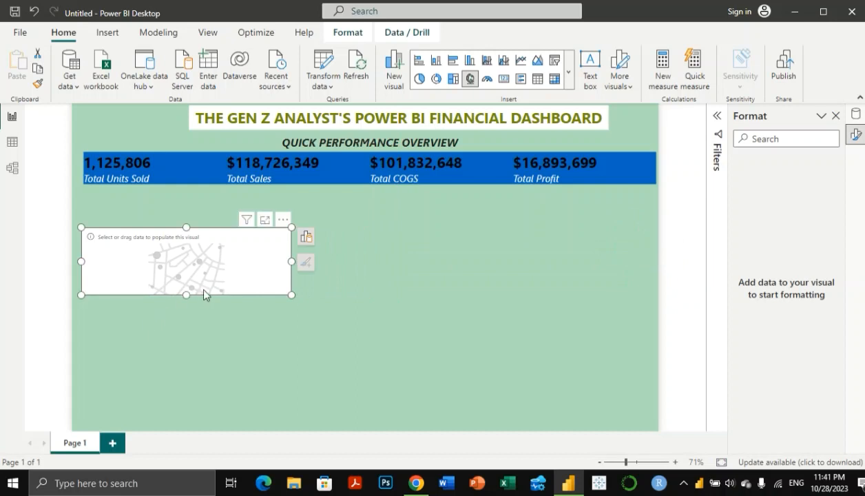
drag(187, 296, 187, 352)
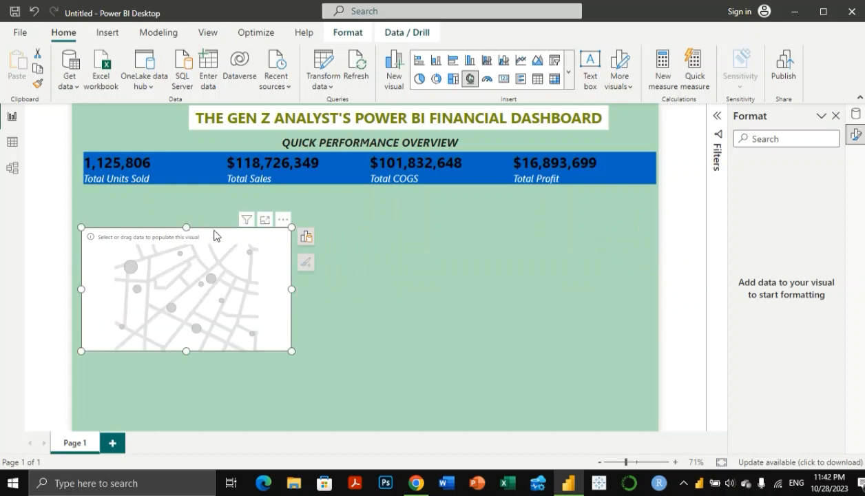
drag(212, 232, 212, 189)
mouse_move(187, 310)
mouse_down()
mouse_move(188, 348)
mouse_move(189, 313)
mouse_up()
drag(290, 248, 365, 249)
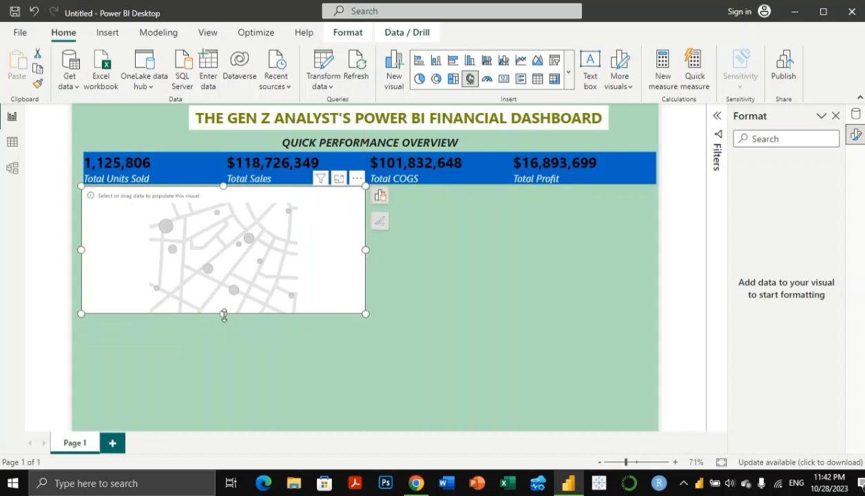
drag(223, 313, 223, 336)
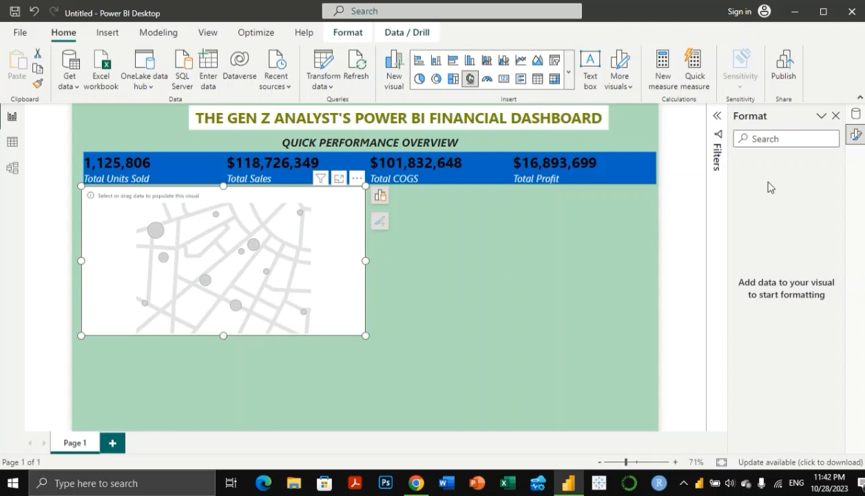
Step: Assign the Country field from the financials table to the map's Location
click(380, 199)
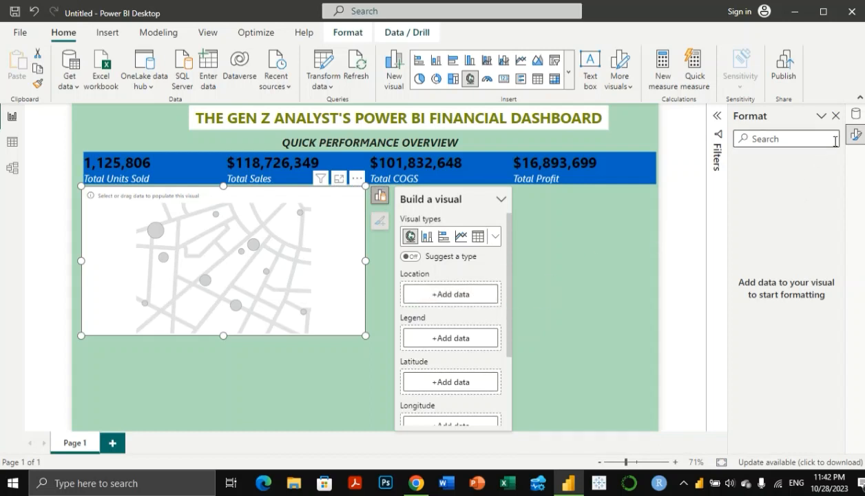
click(857, 116)
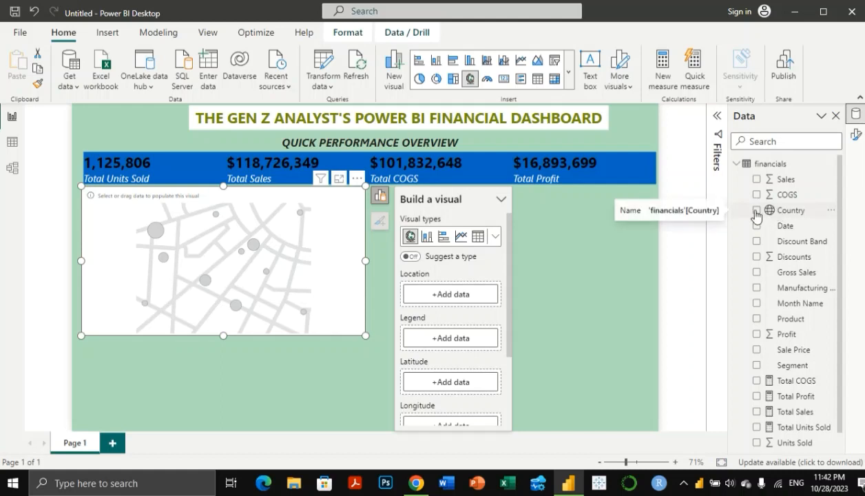
drag(768, 210, 459, 298)
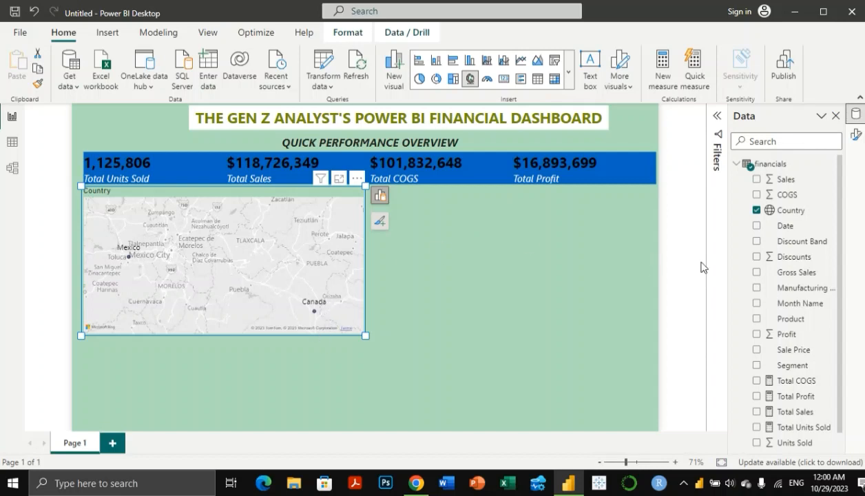
Step: Assign the Total Sales measure to the map's Bubble size and also to its Tooltips
click(379, 196)
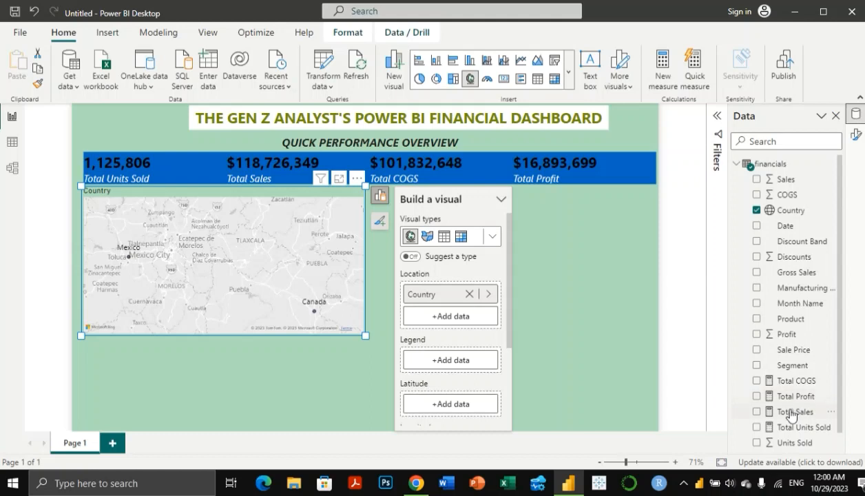
drag(782, 412, 455, 410)
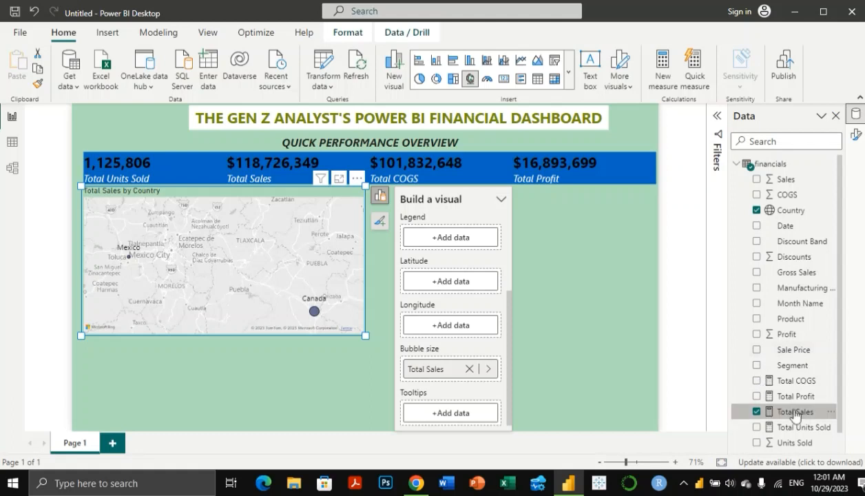
drag(794, 415, 473, 412)
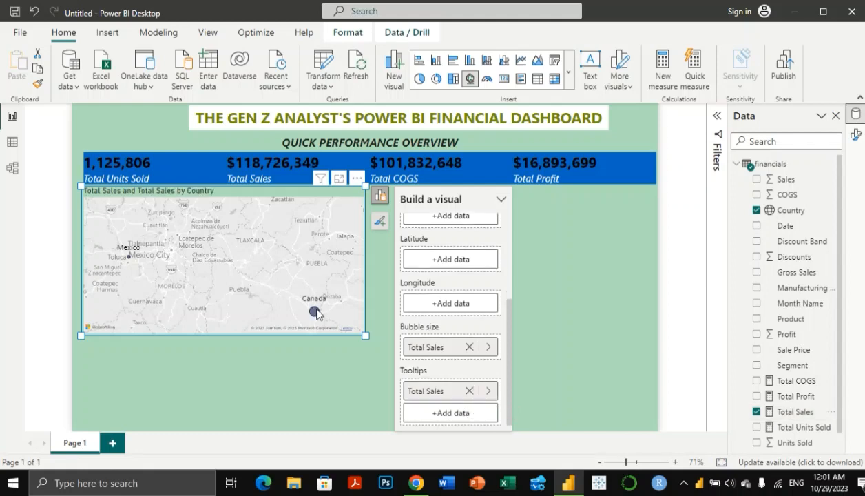
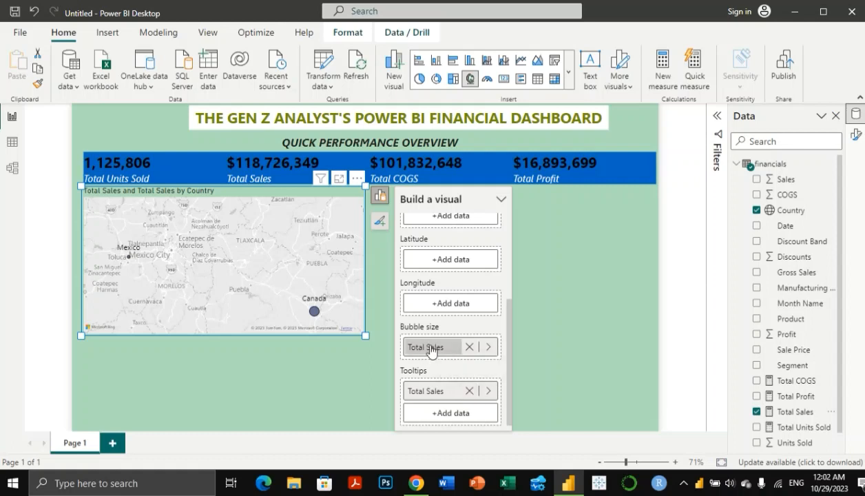
Step: Remove the Total Sales measure from the map's Tooltips and check its remaining field assignments
click(469, 391)
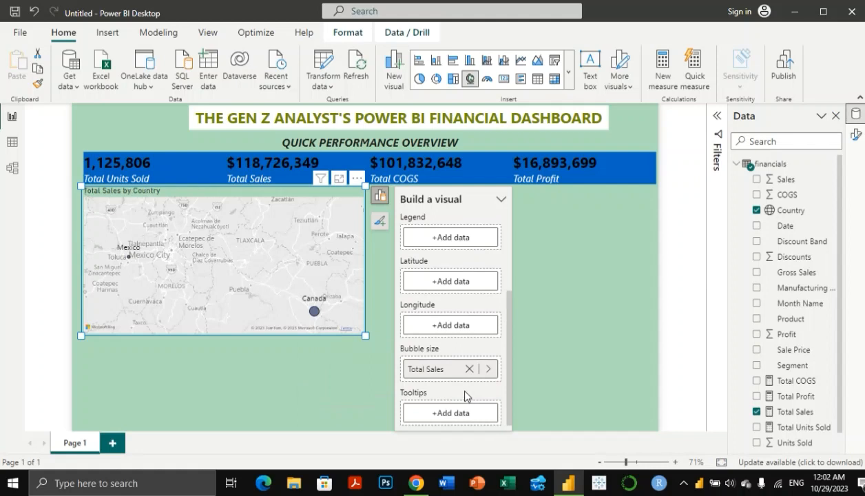
scroll(466, 394, up, 2)
scroll(472, 324, up, 1)
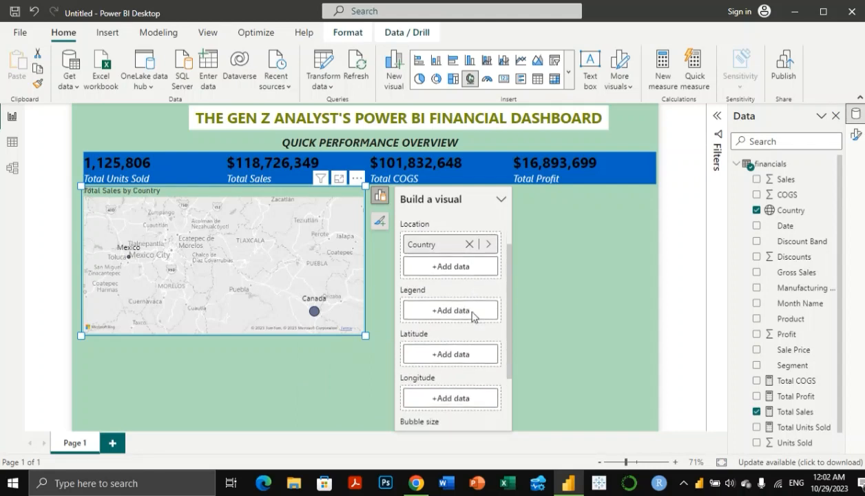
scroll(473, 317, down, 2)
scroll(473, 317, up, 3)
scroll(473, 316, up, 1)
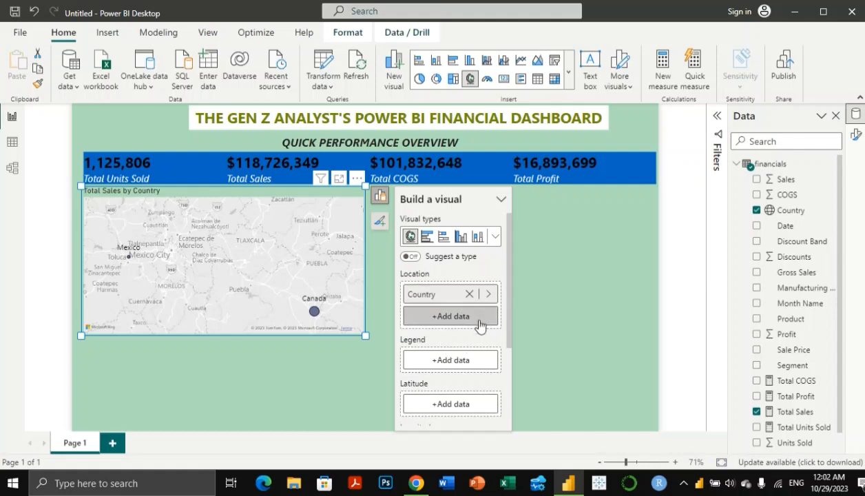
Step: Open the map's formatting options and expand its title settings down to the font and alignment options
click(856, 134)
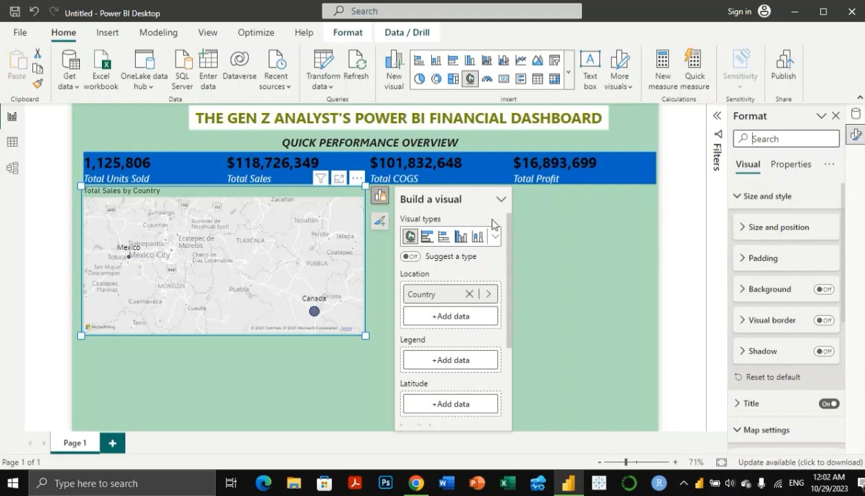
click(358, 180)
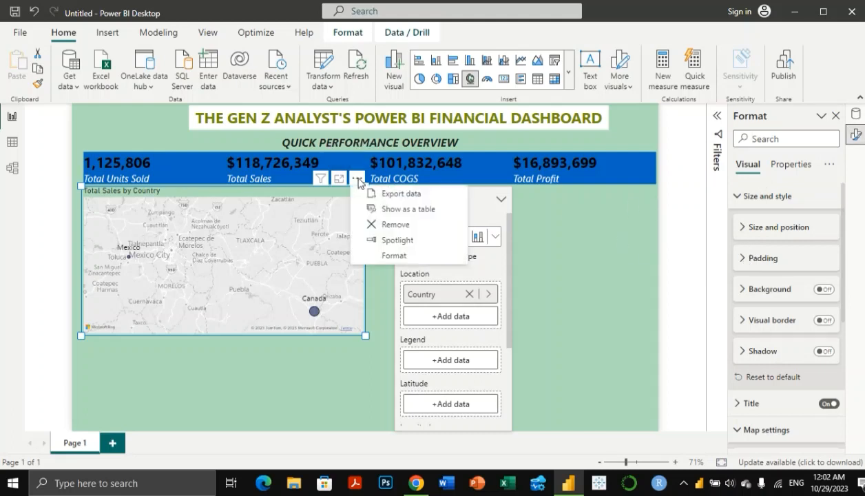
click(394, 253)
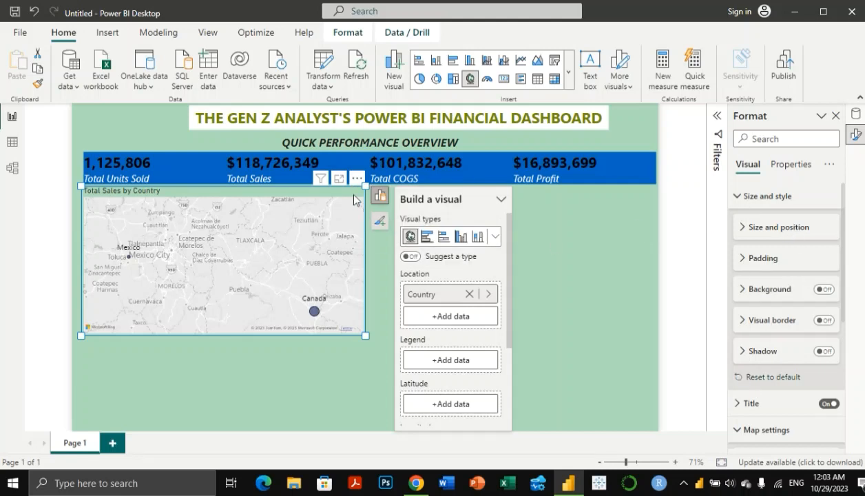
click(380, 200)
scroll(768, 312, down, 1)
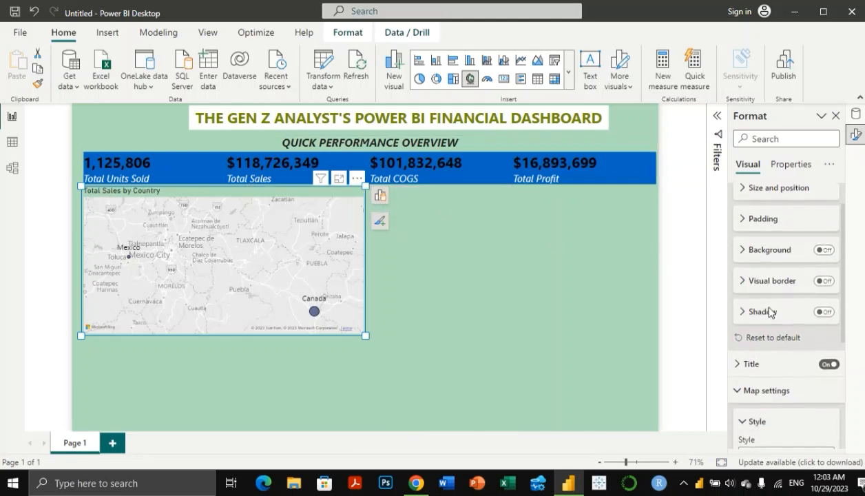
scroll(766, 282, down, 1)
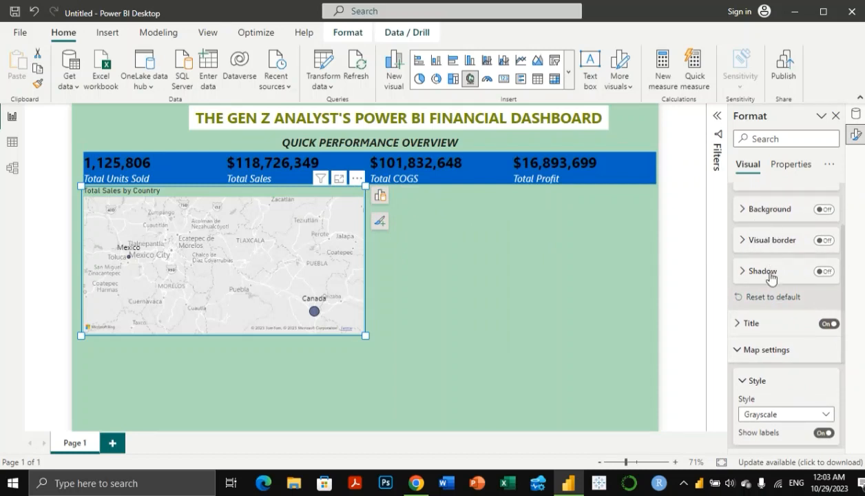
click(742, 323)
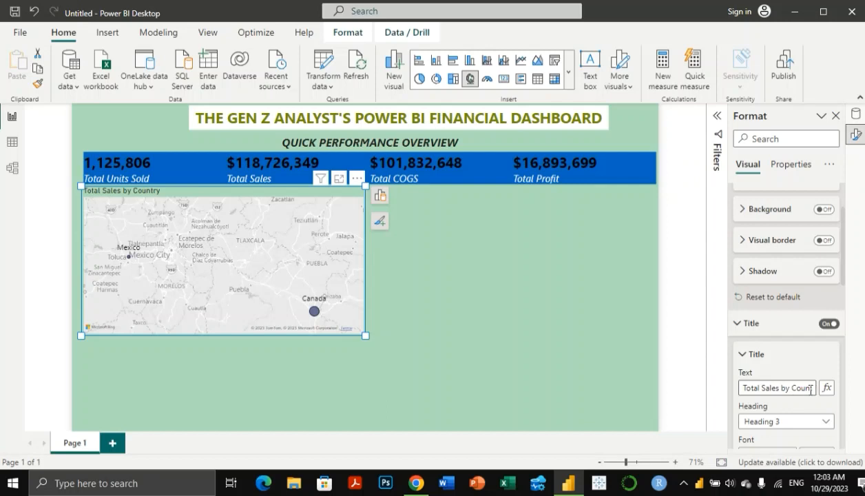
drag(776, 388, 812, 390)
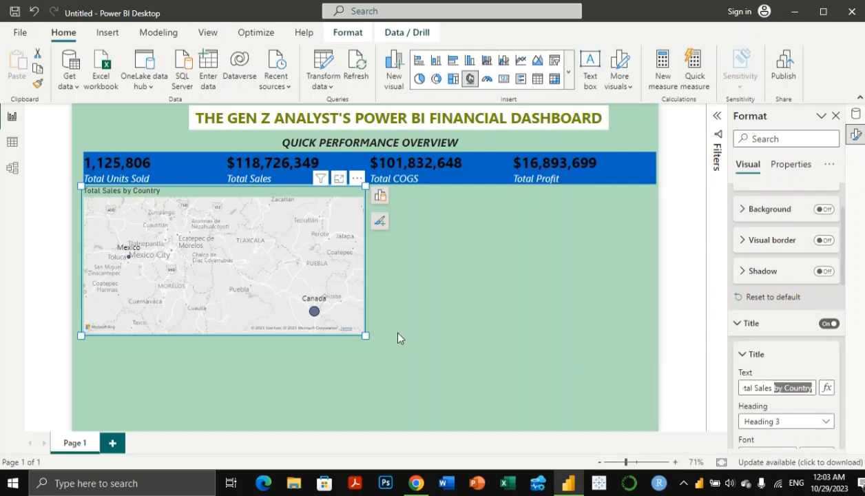
click(447, 280)
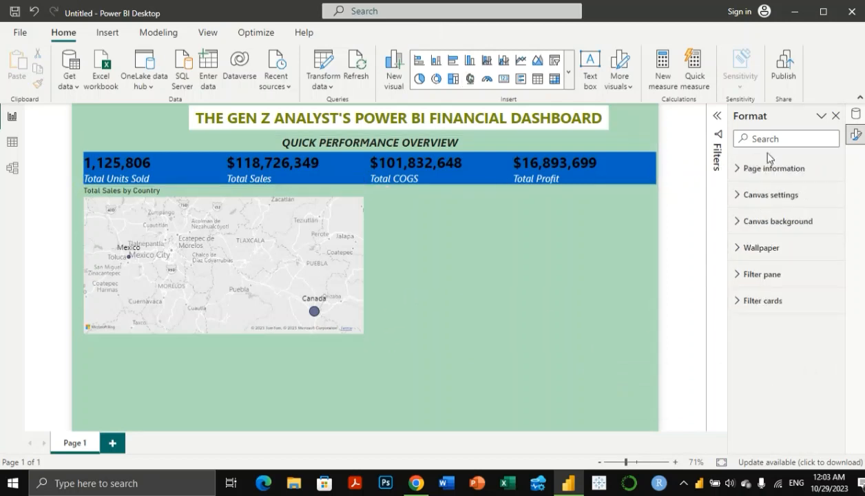
click(354, 220)
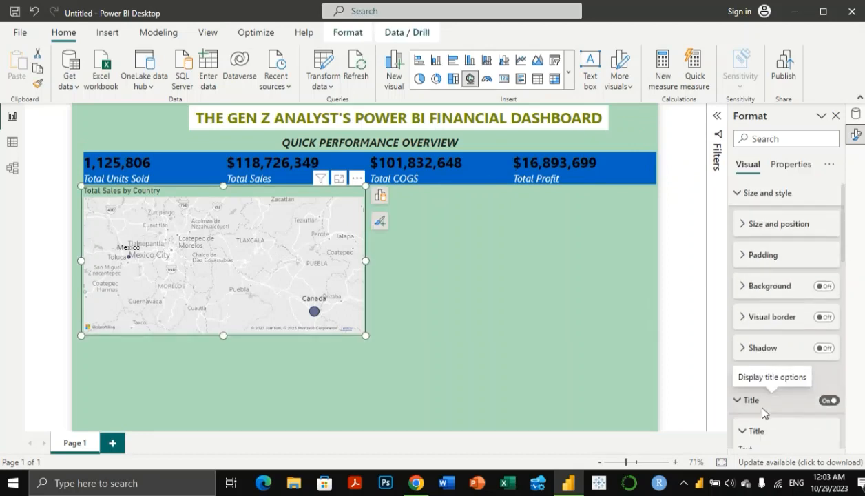
scroll(764, 411, down, 3)
scroll(790, 382, down, 3)
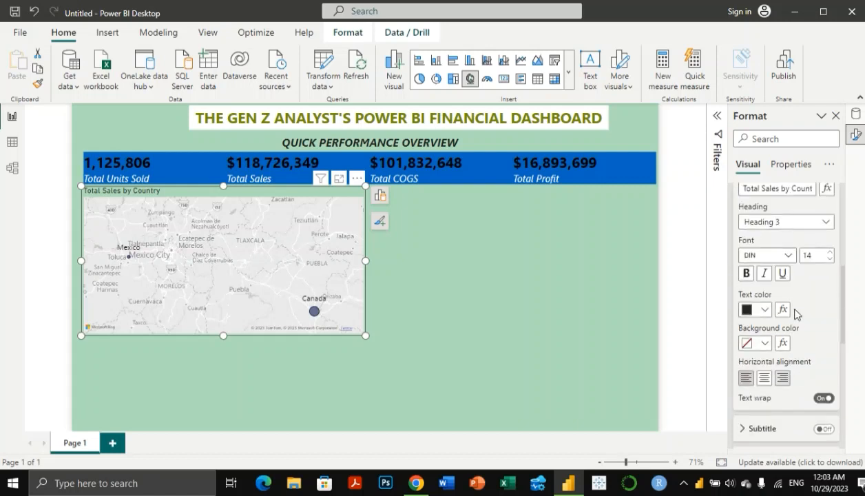
Step: Format the map title in italic Segoe UI at size 15 and center it horizontally
click(787, 257)
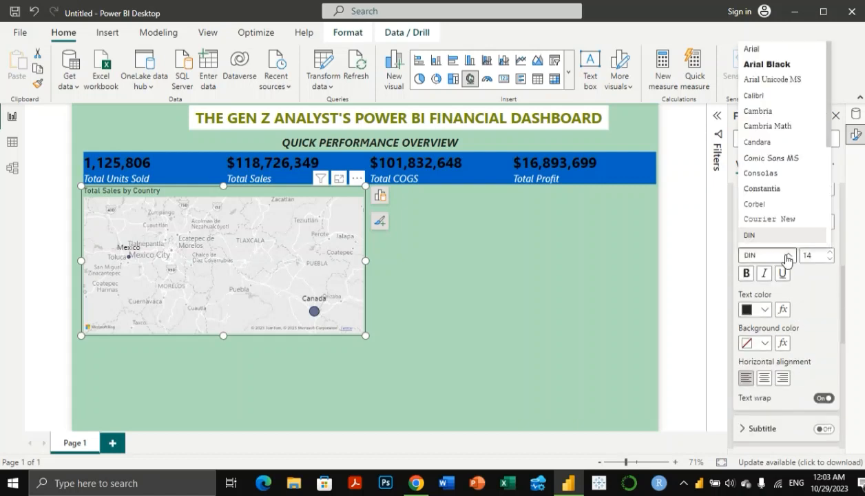
scroll(775, 181, down, 3)
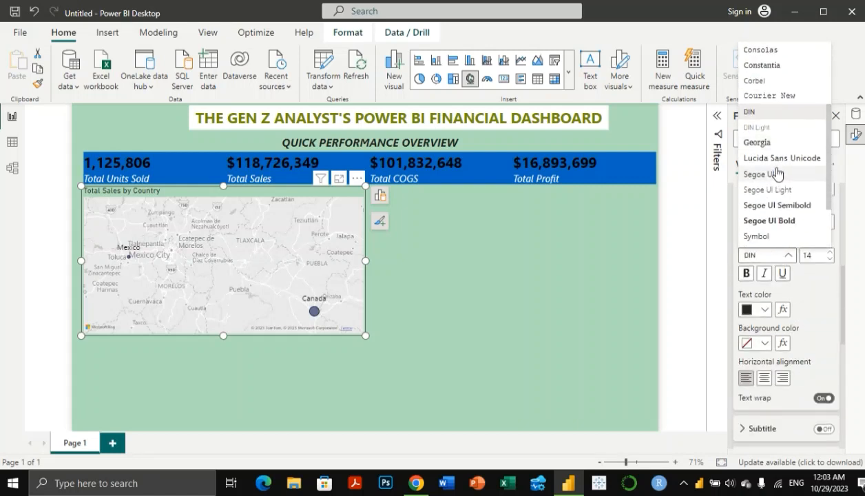
click(777, 174)
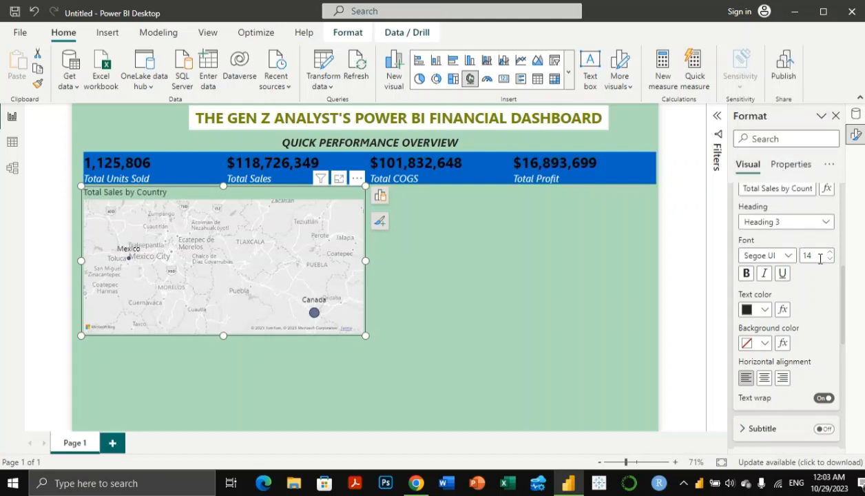
double_click(813, 257)
text(15)
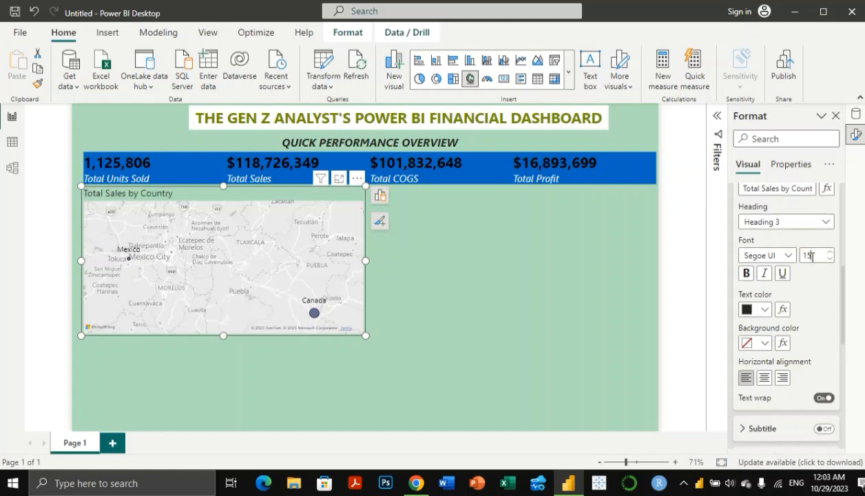
click(763, 274)
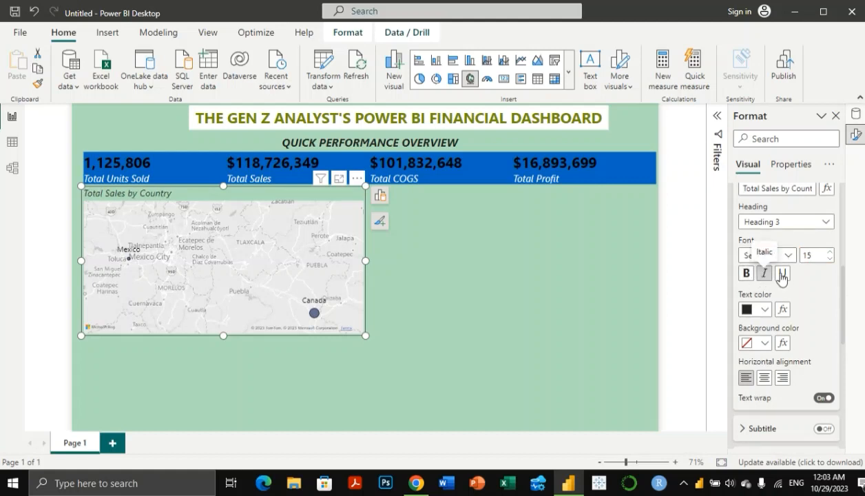
click(765, 378)
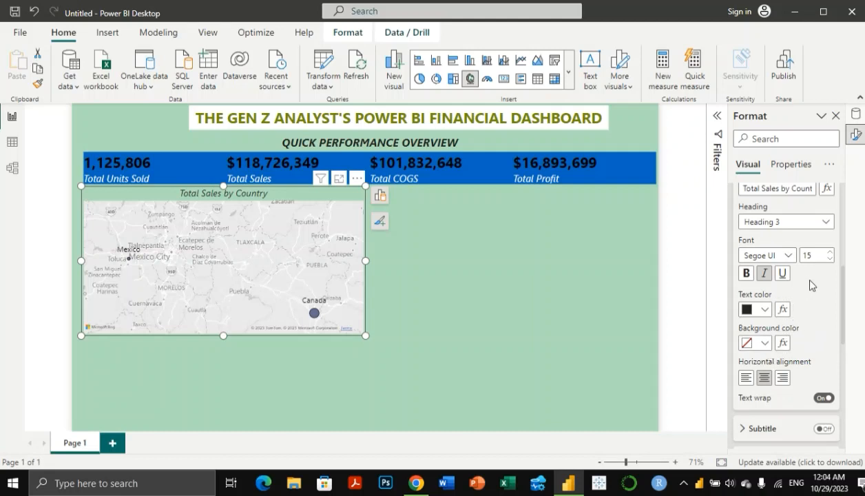
Step: Try several sizes for the map's bubbles and set their size to -4
scroll(810, 286, up, 1)
scroll(827, 272, down, 1)
scroll(760, 309, up, 6)
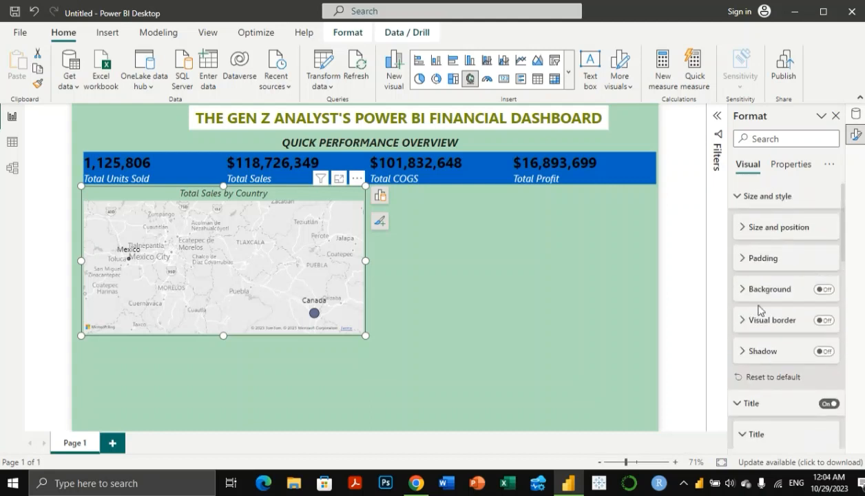
click(740, 404)
scroll(759, 345, down, 6)
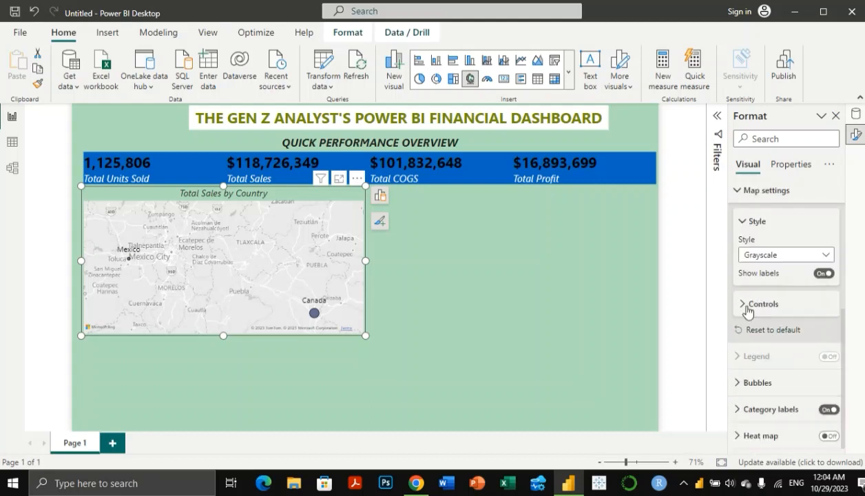
click(739, 383)
click(746, 276)
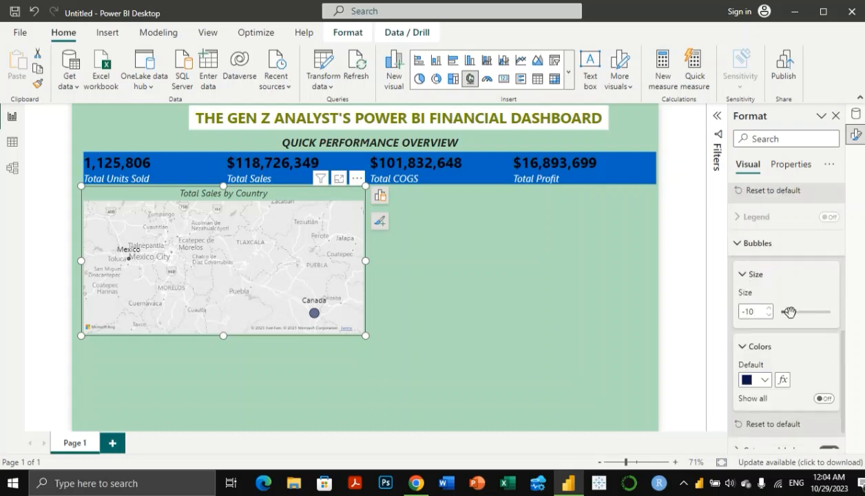
drag(789, 311, 810, 311)
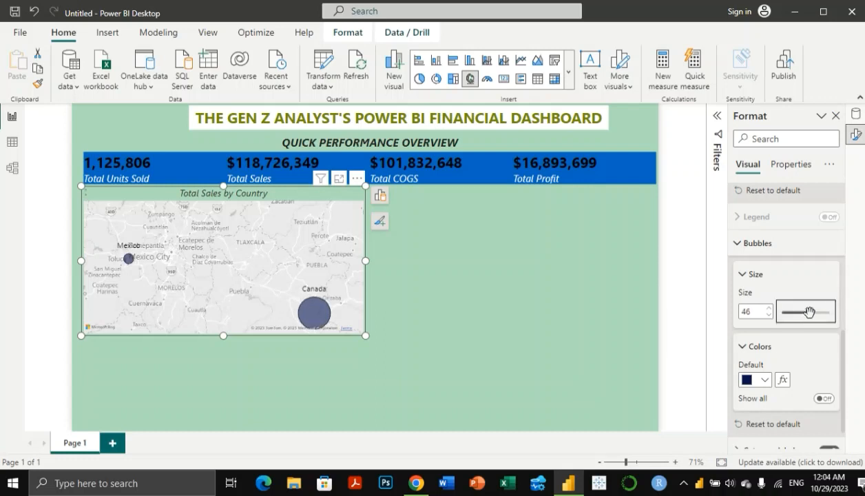
drag(808, 352, 793, 353)
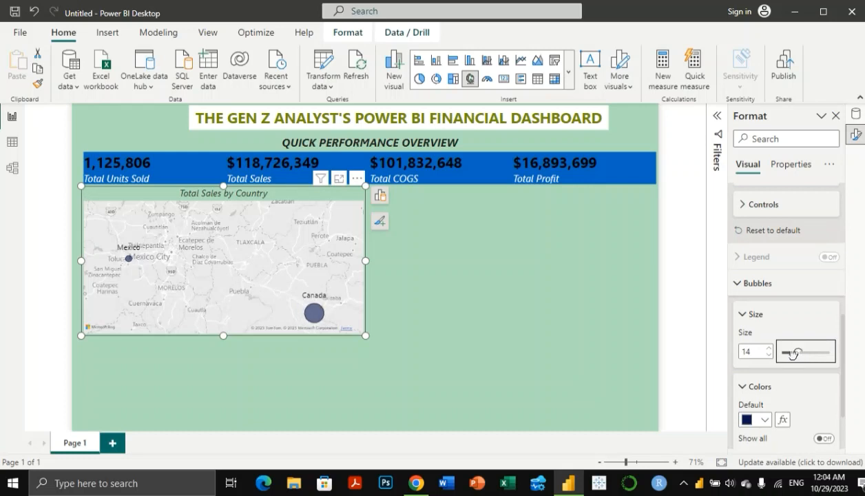
drag(794, 354, 791, 354)
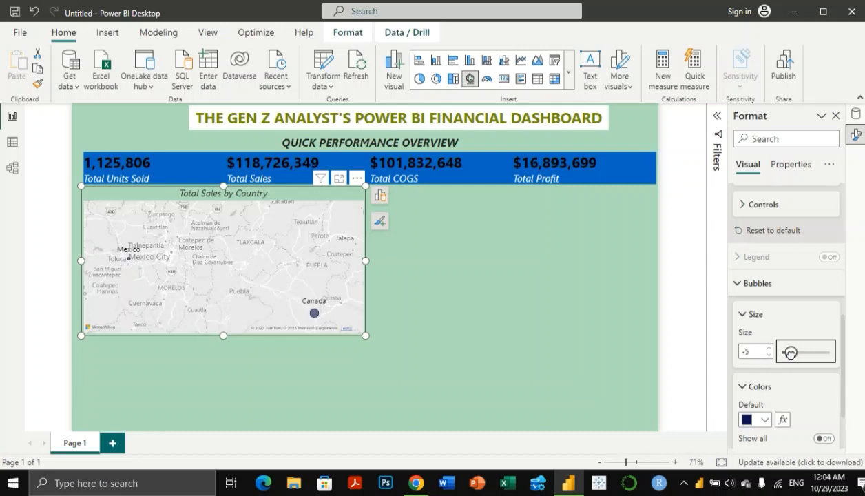
drag(791, 353, 790, 352)
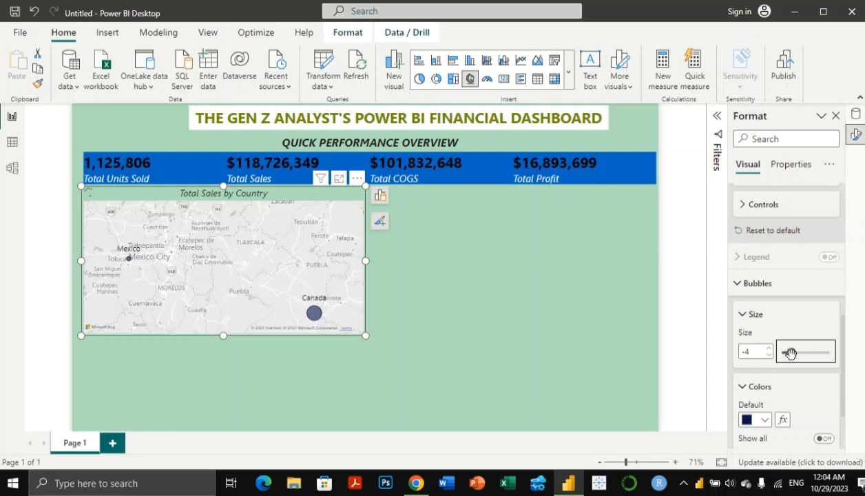
Step: Try dark purple as the default color of the map's bubbles and change it back to dark navy blue
click(746, 422)
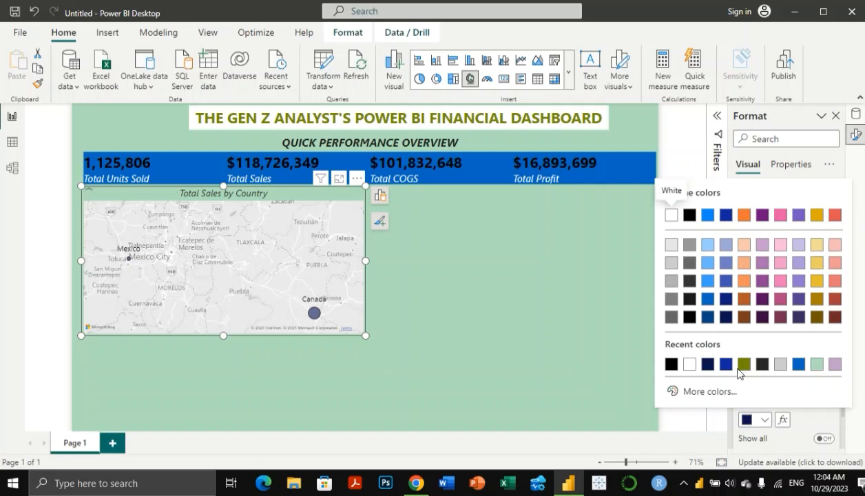
click(763, 317)
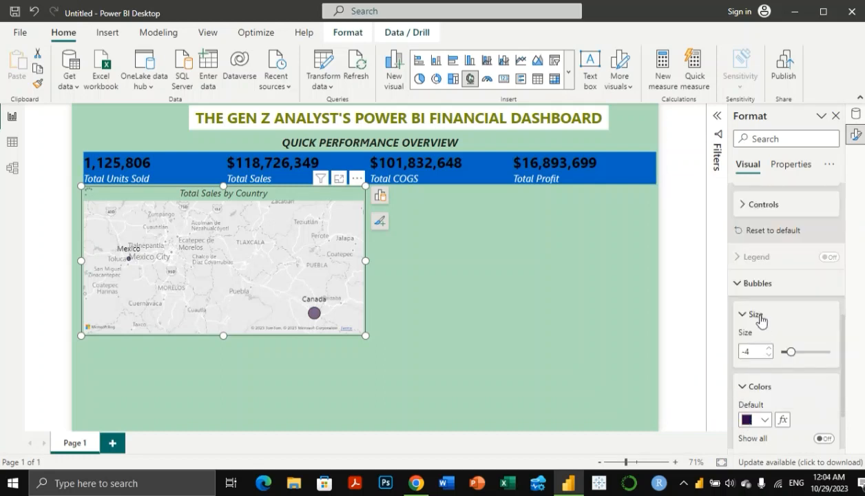
click(764, 420)
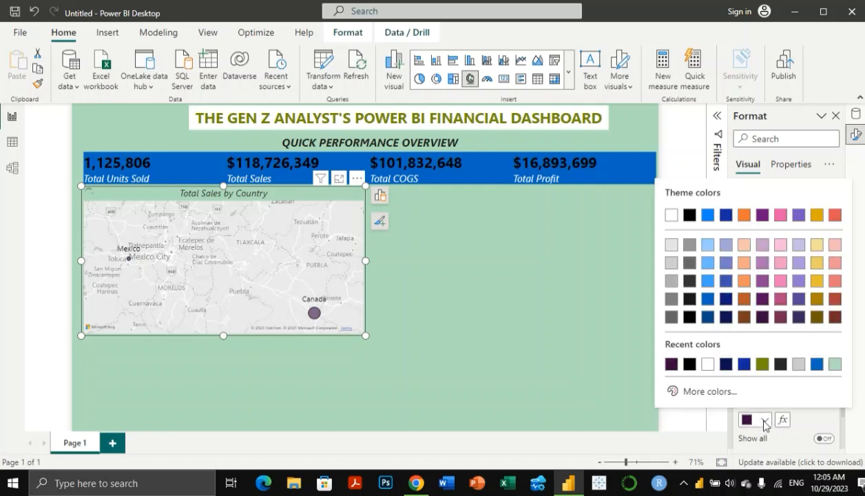
click(724, 318)
scroll(792, 345, down, 2)
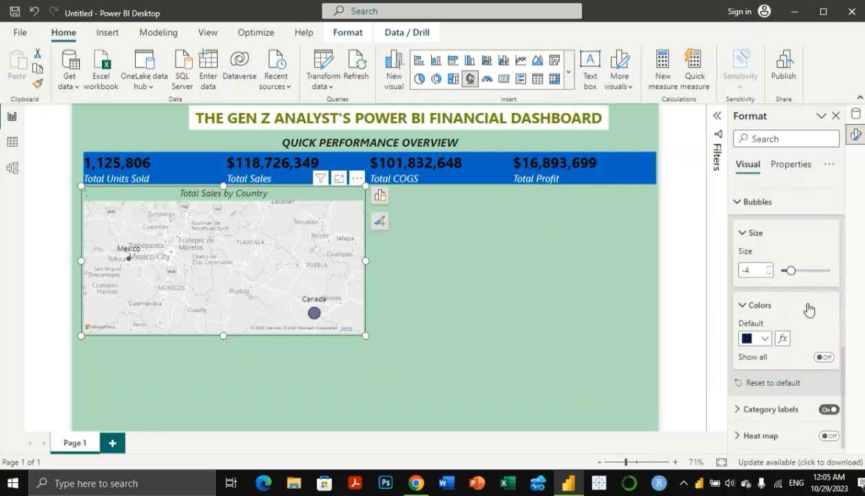
Step: Turn on the zoom buttons in the map's control settings
click(742, 202)
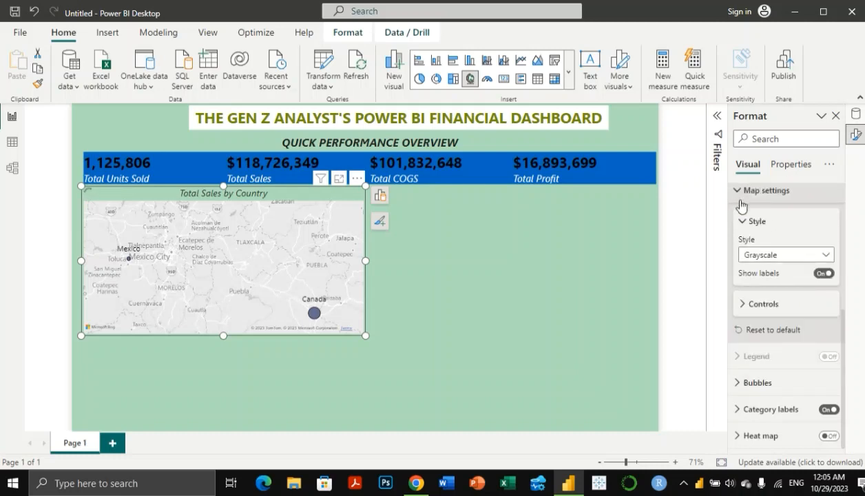
click(747, 305)
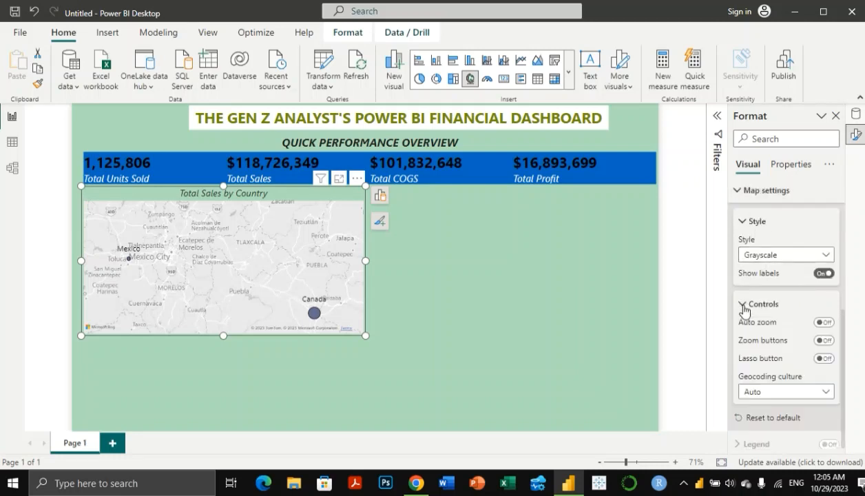
click(822, 323)
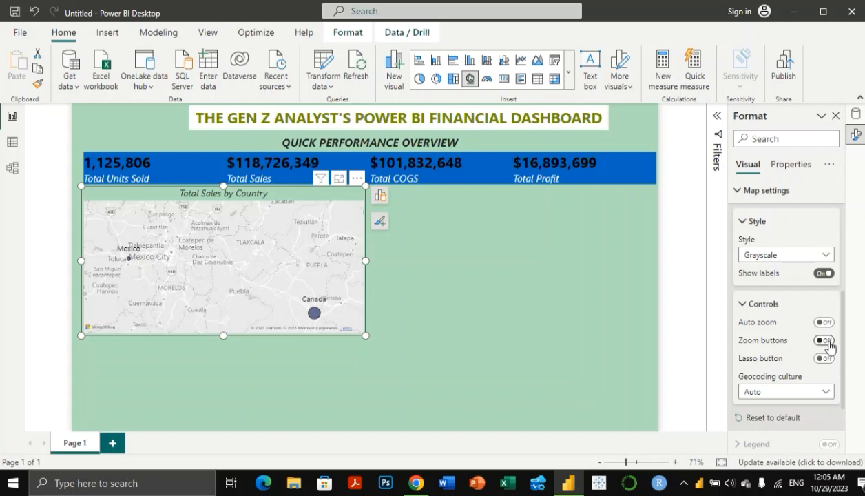
click(825, 341)
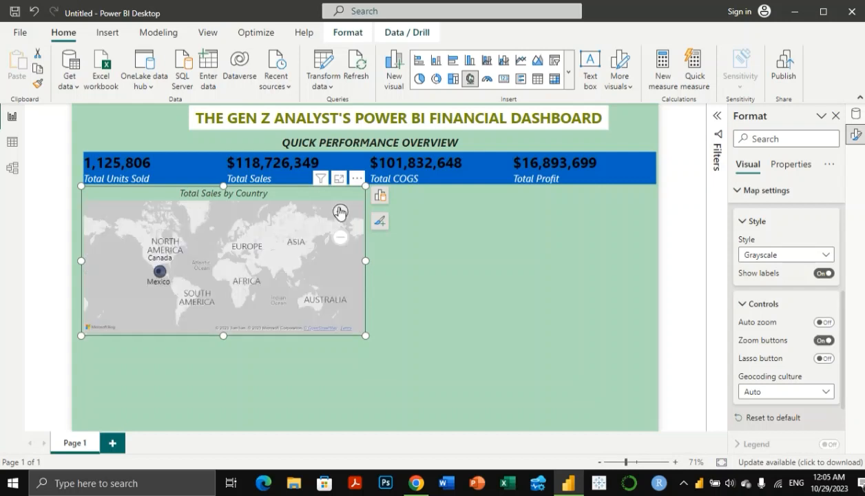
Step: Test the map's zoom buttons by zooming in and back out, and close the map's control settings
click(340, 212)
click(340, 211)
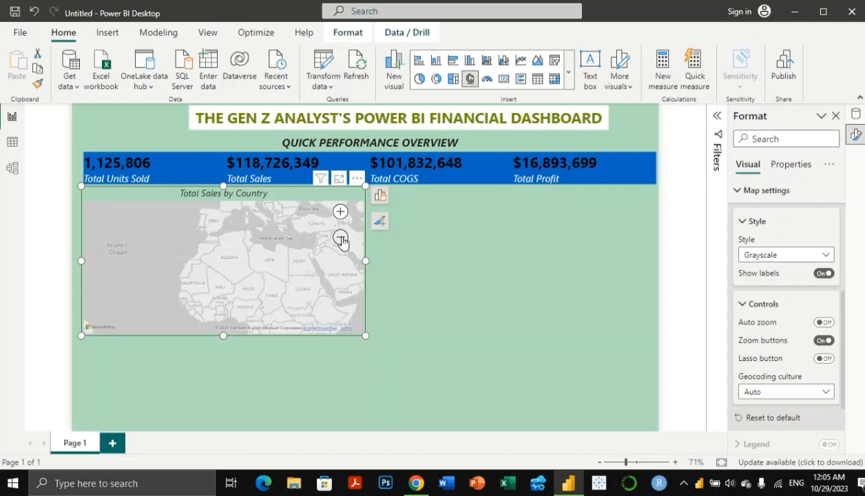
click(340, 239)
click(340, 238)
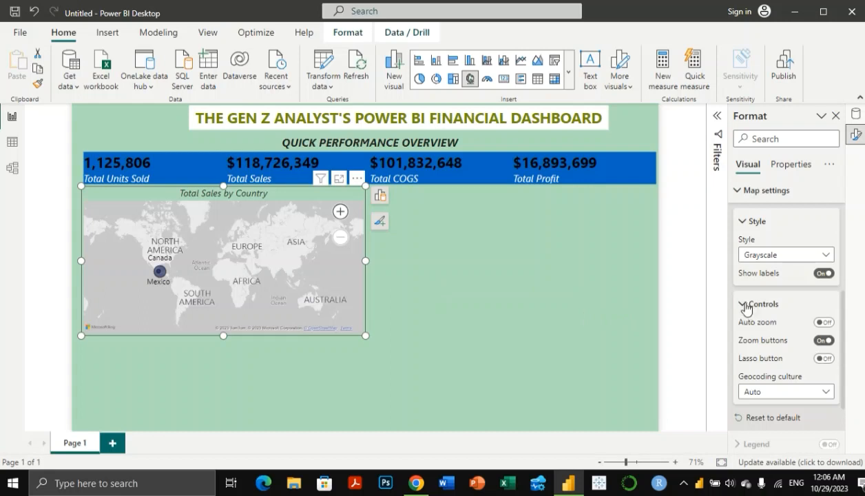
click(744, 305)
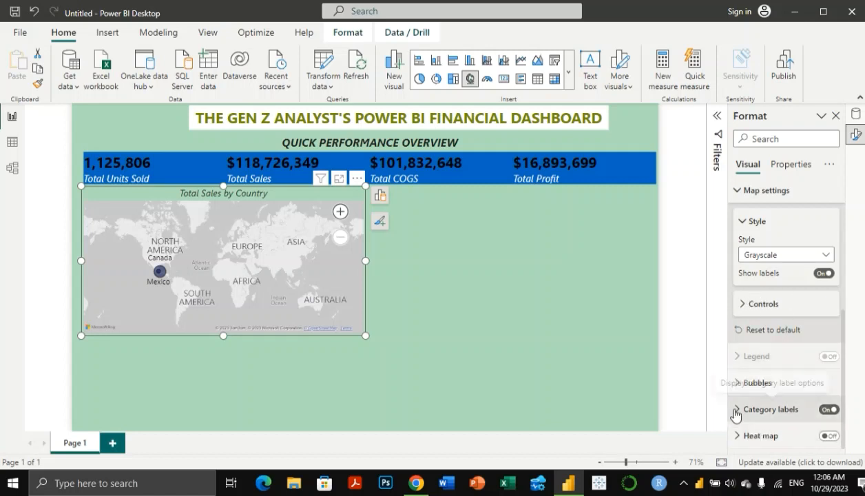
click(500, 300)
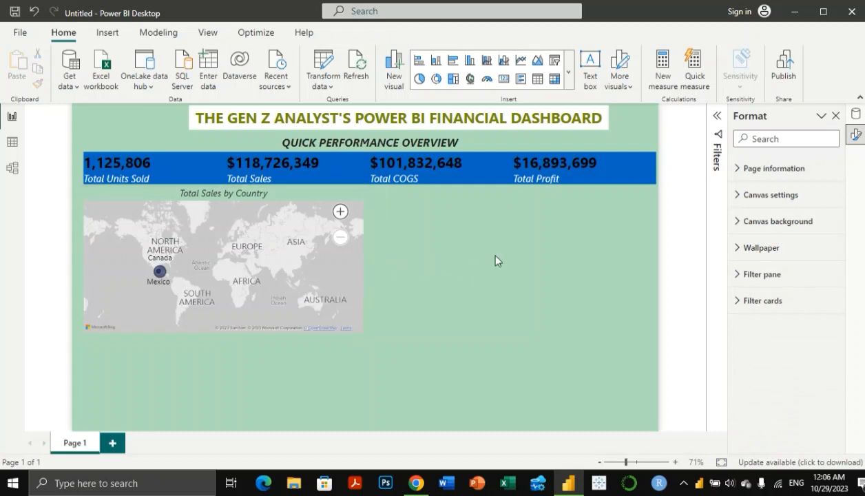
Step: Narrow the Total Sales by Country map from its right edge and dismiss the rendering error
click(338, 268)
drag(362, 266, 304, 256)
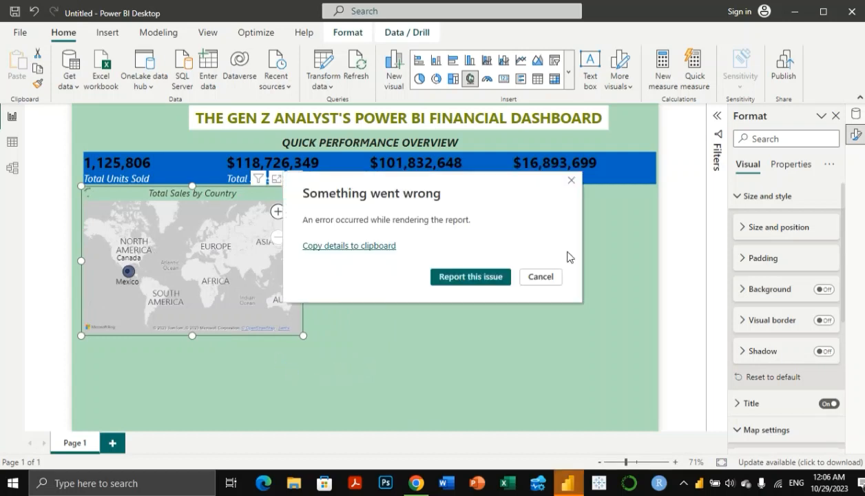
click(542, 278)
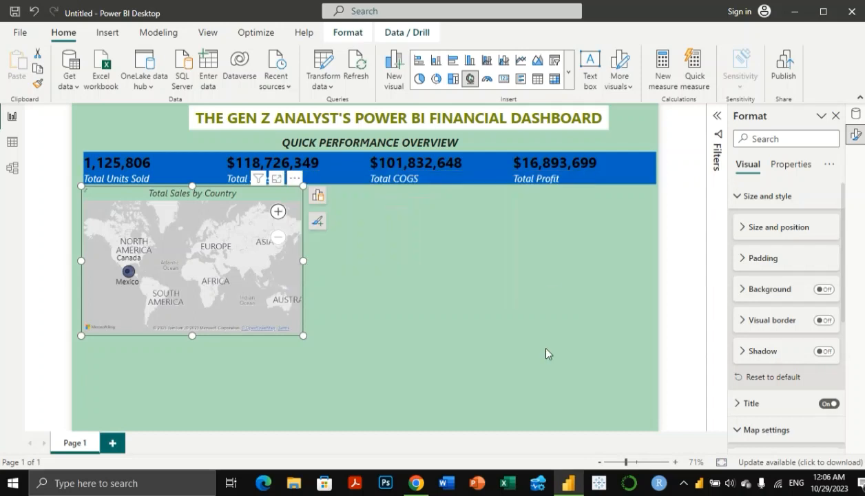
click(427, 246)
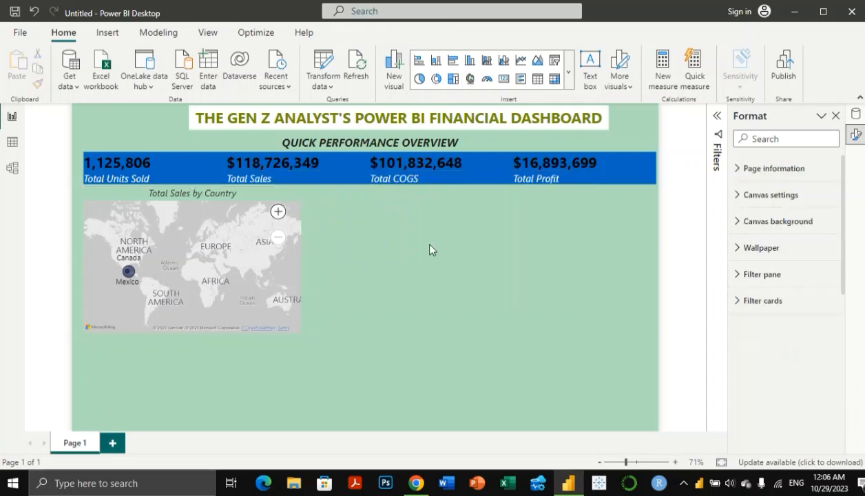
Step: Insert a line chart below the map, try Year on the X-axis, and plot Total Profit against Date instead
click(857, 116)
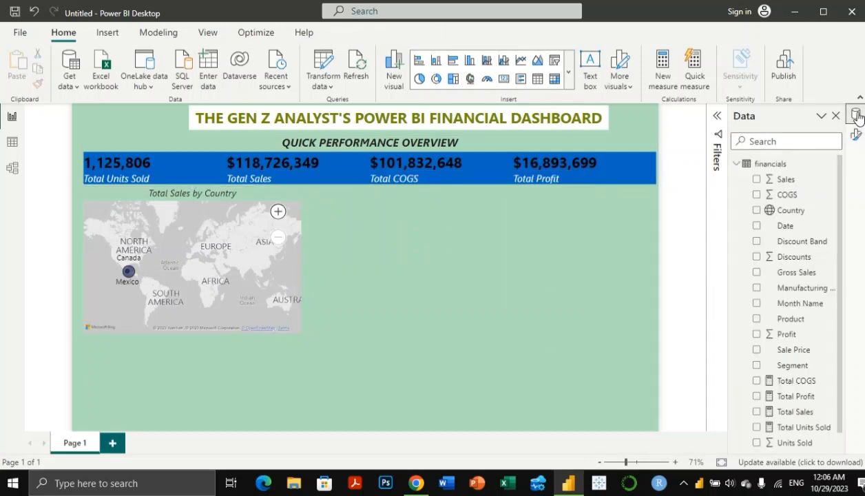
scroll(763, 324, down, 1)
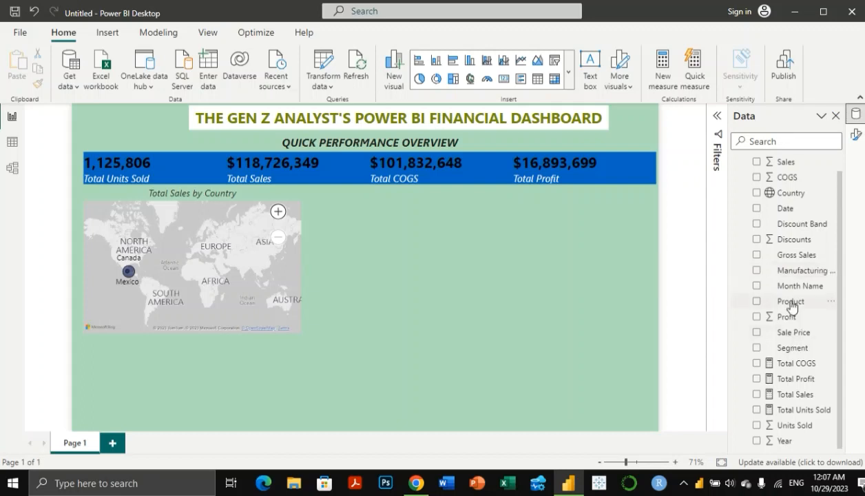
click(522, 64)
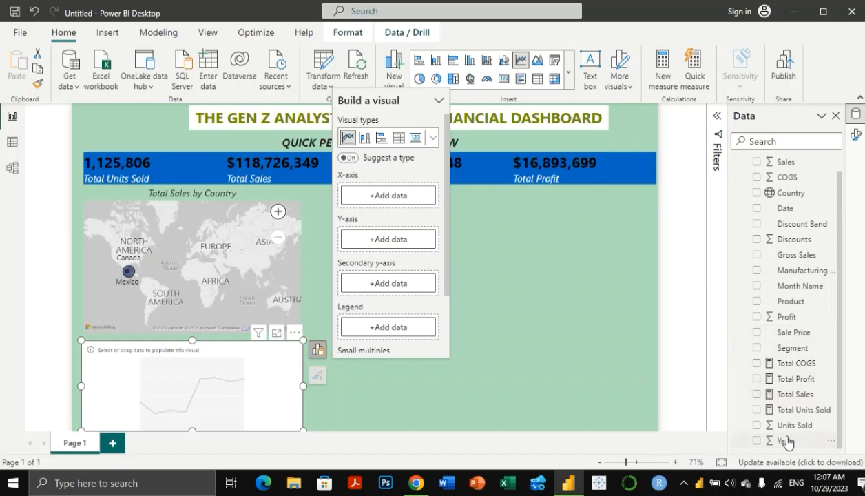
drag(788, 441, 398, 197)
drag(407, 197, 408, 197)
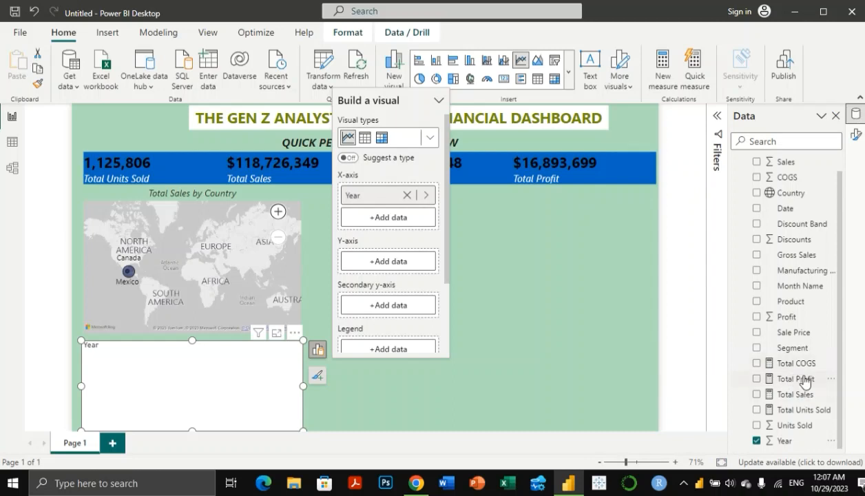
drag(798, 379, 417, 259)
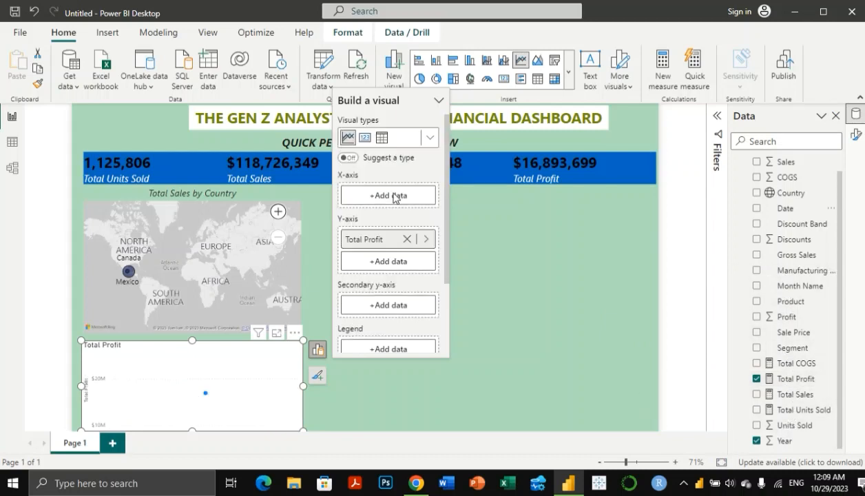
click(787, 210)
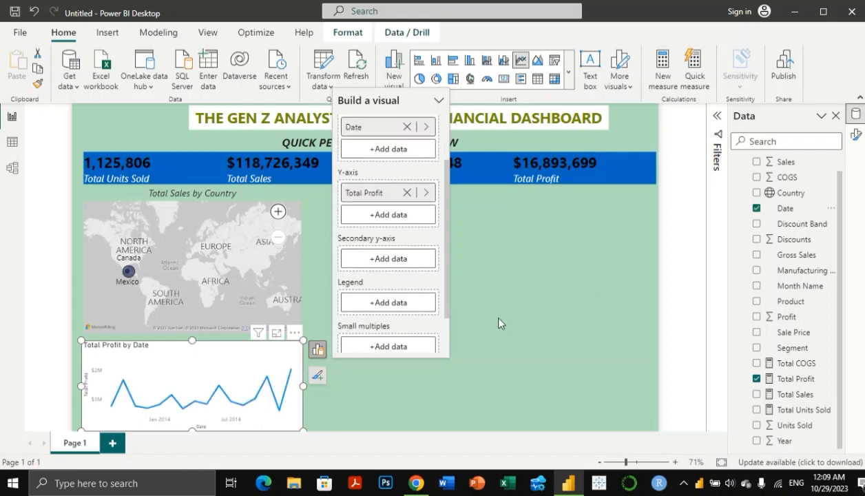
right_click(212, 402)
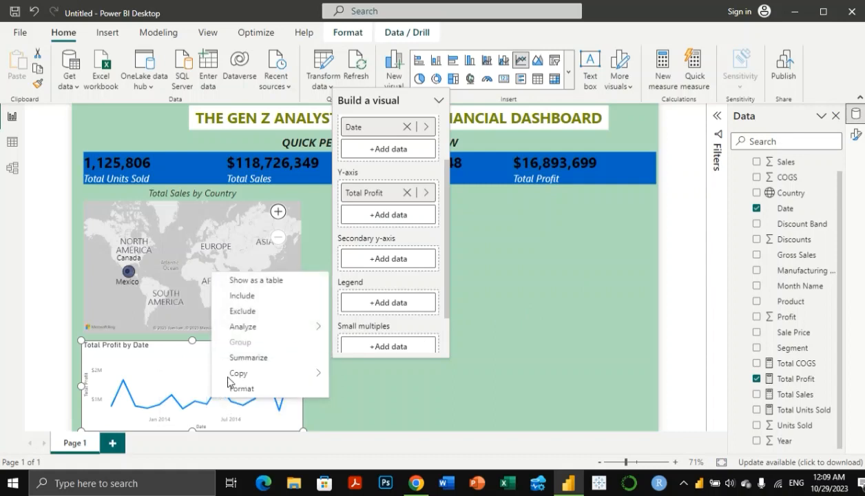
mouse_move(251, 369)
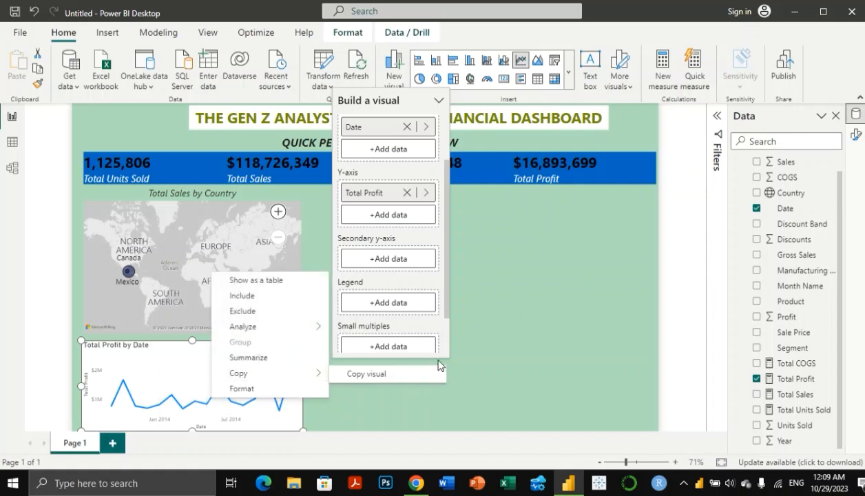
click(618, 267)
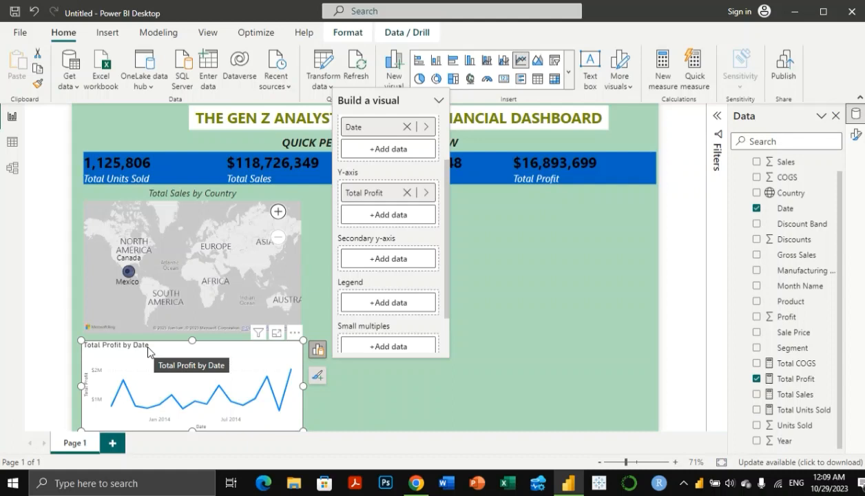
Step: Turn off the background of the Total Profit by Date line chart
click(858, 136)
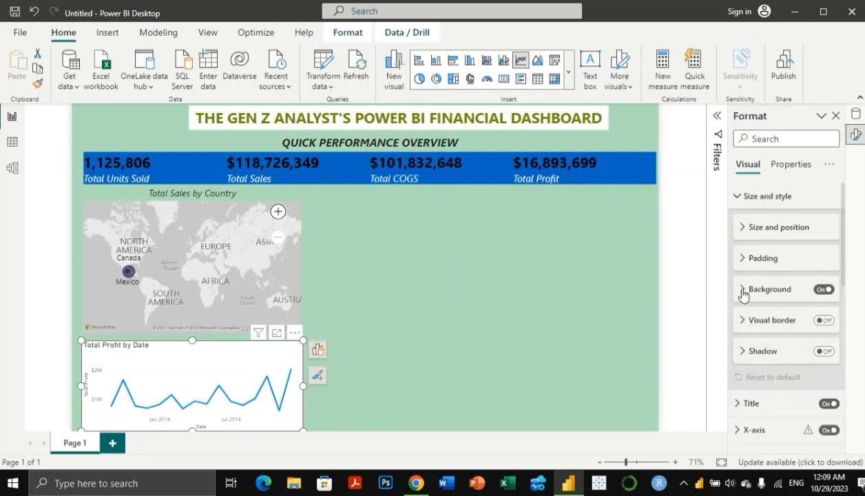
click(743, 292)
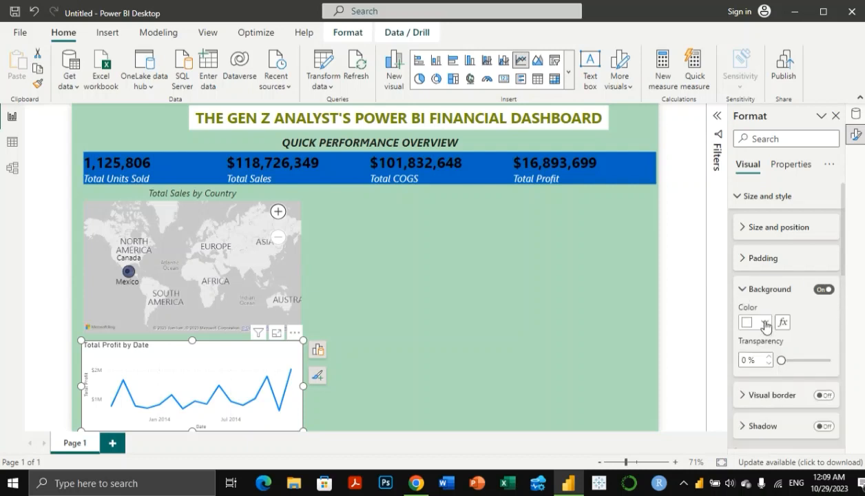
click(823, 290)
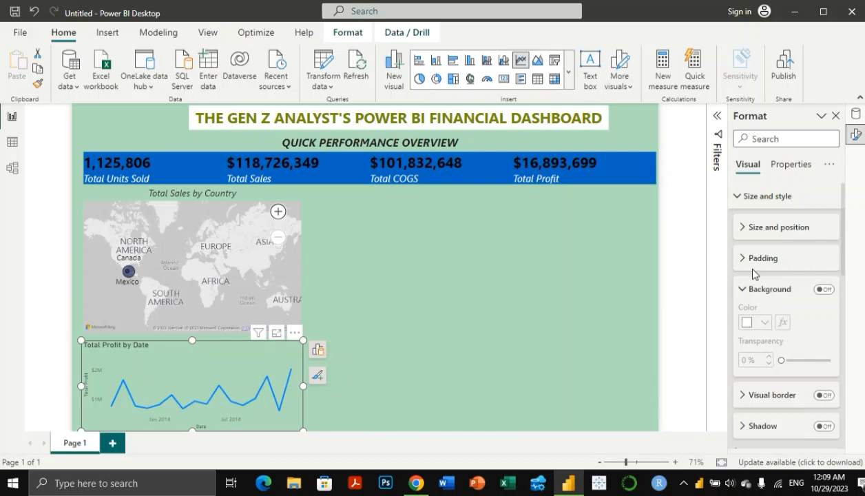
click(747, 293)
Step: Set the Total Profit line's color to a custom very dark green, #053109
scroll(768, 386, down, 1)
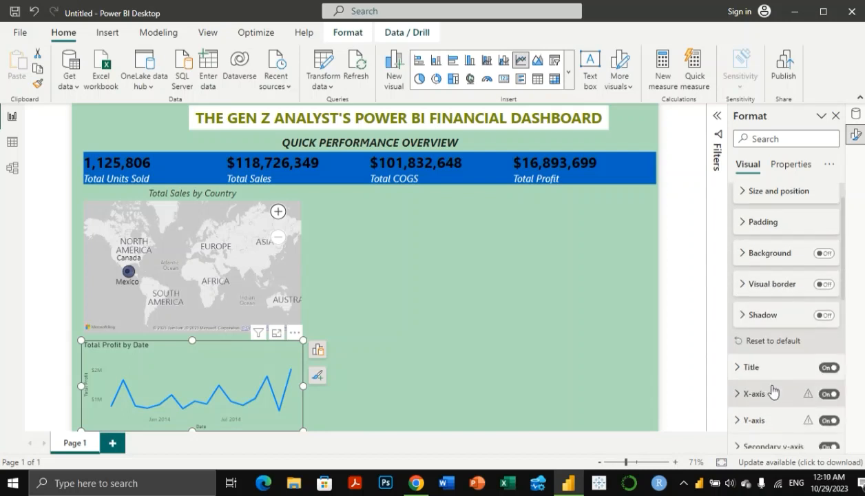
scroll(771, 393, down, 3)
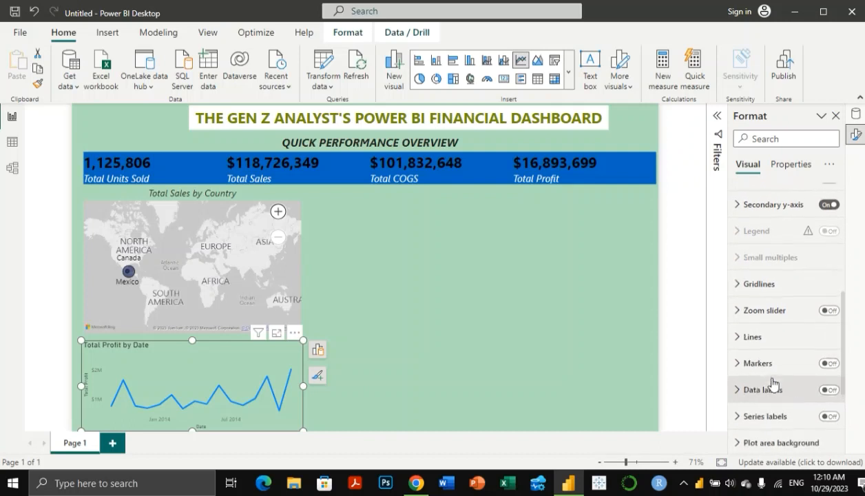
click(740, 336)
scroll(796, 368, down, 1)
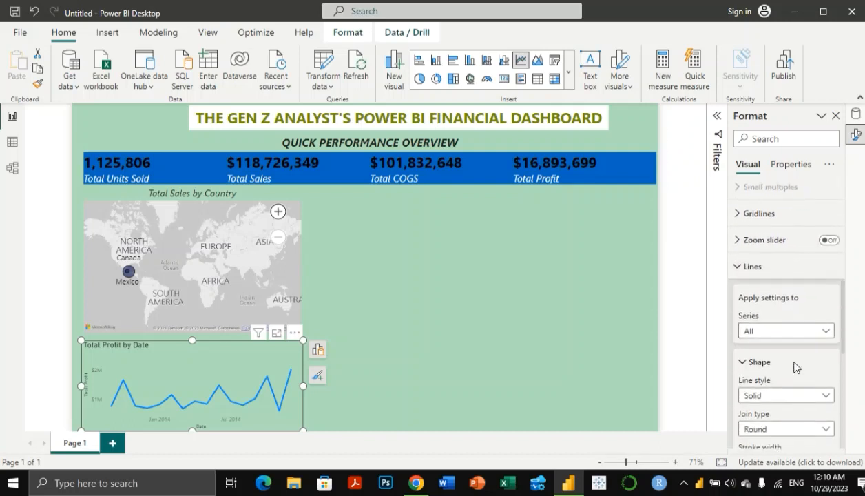
scroll(796, 368, down, 1)
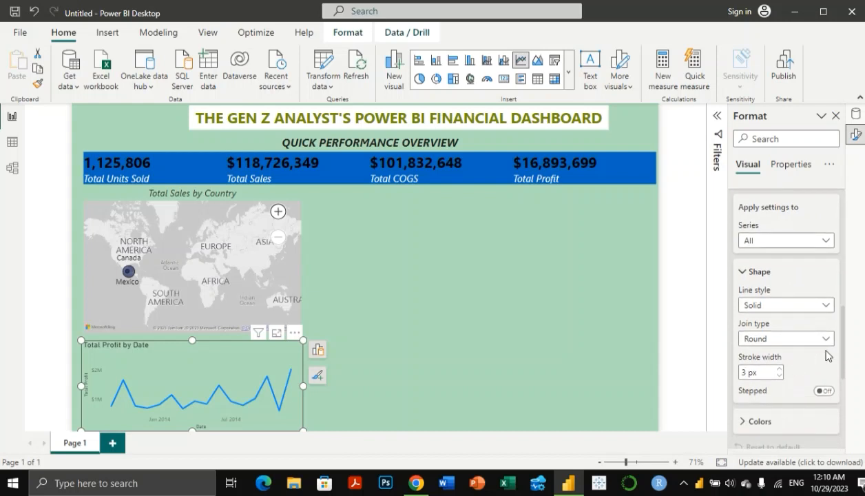
scroll(819, 340, up, 1)
scroll(794, 369, down, 3)
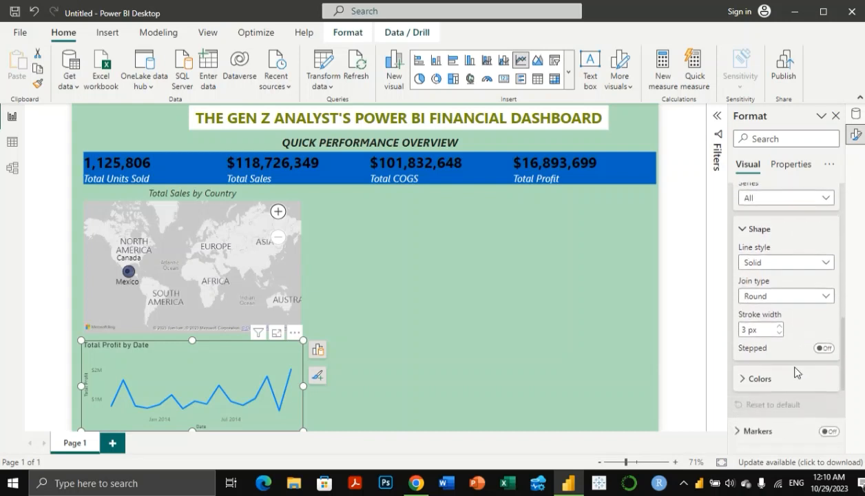
click(747, 349)
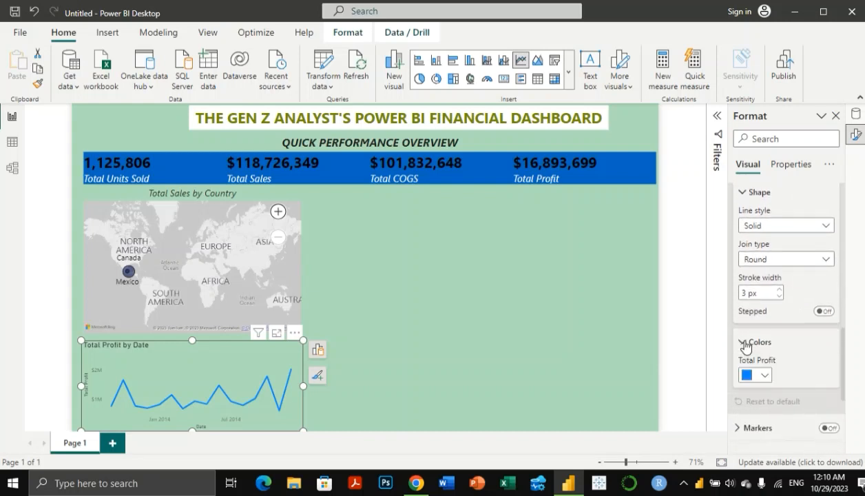
click(763, 376)
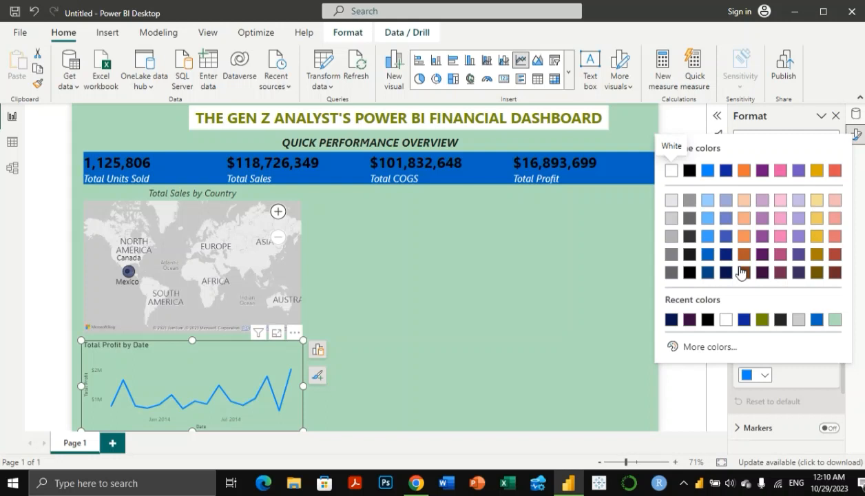
click(710, 346)
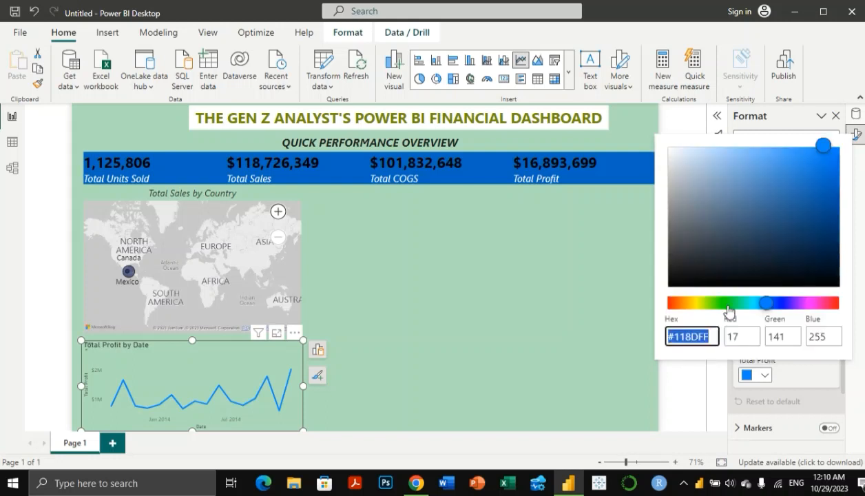
click(728, 307)
drag(790, 235, 820, 253)
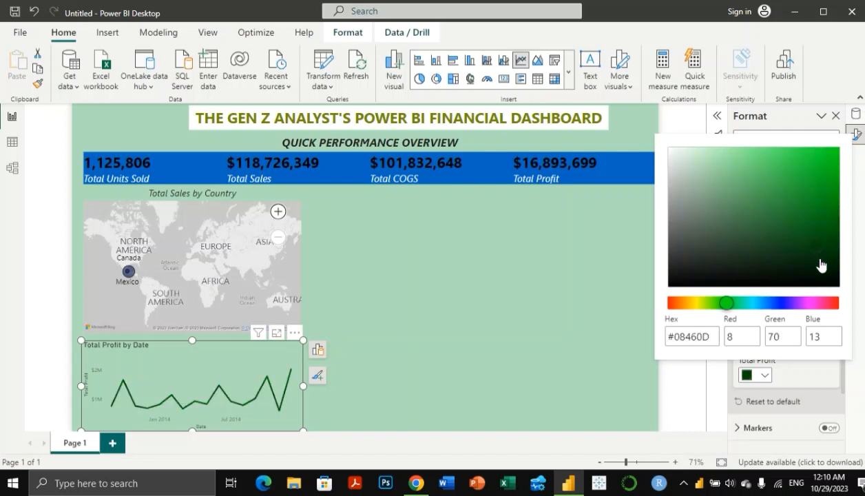
click(822, 260)
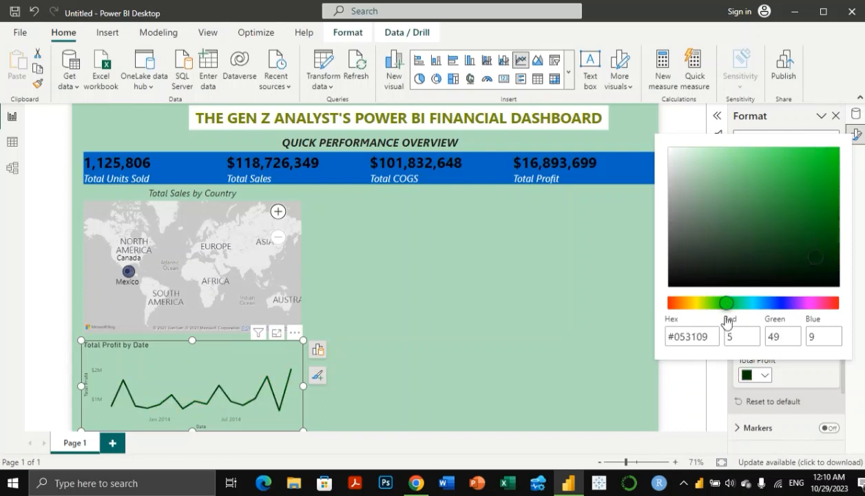
click(764, 376)
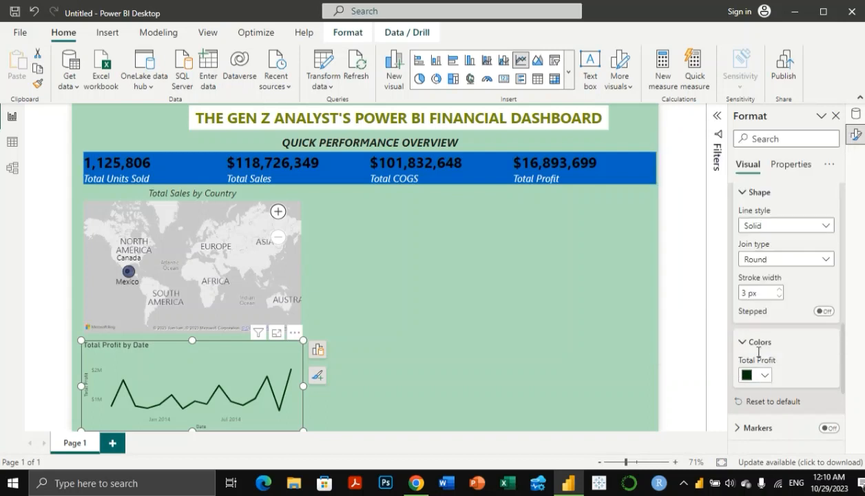
Step: Try data labels on the Total Profit line chart and turn them off again
scroll(789, 372, down, 4)
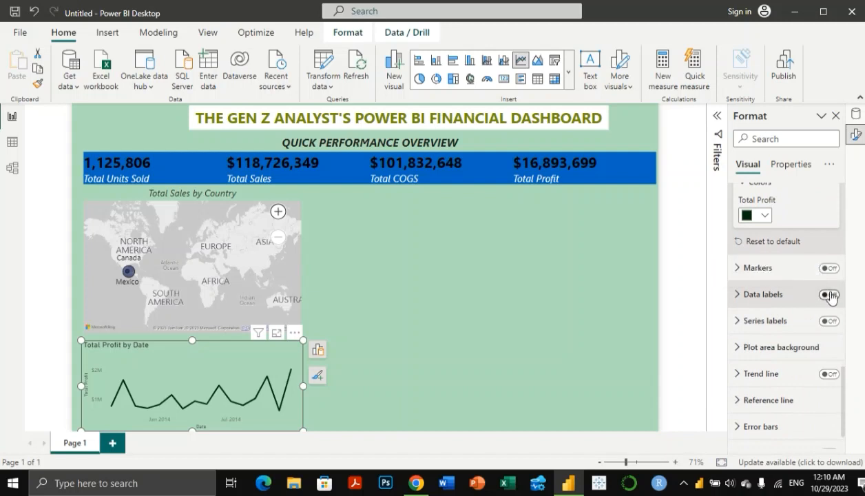
click(829, 295)
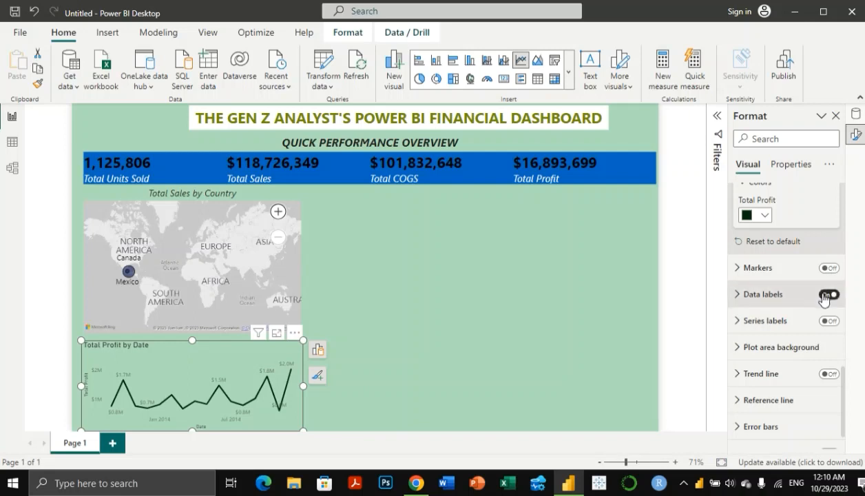
click(825, 299)
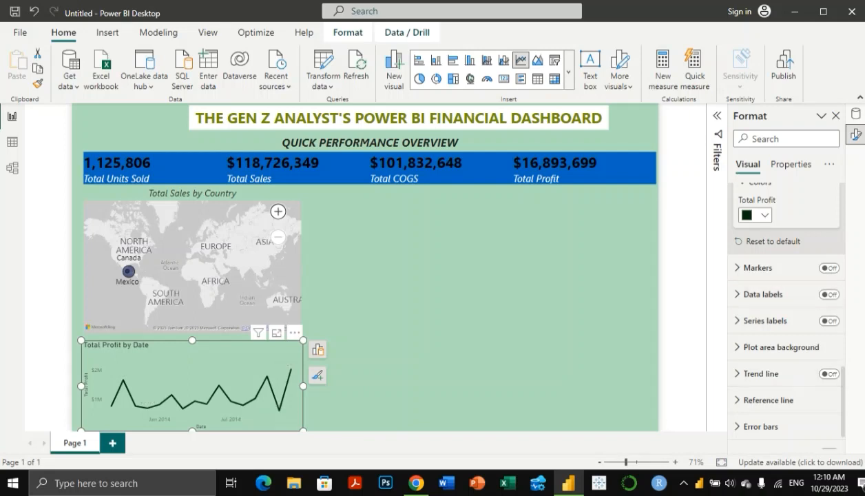
Step: Add a trend line to the Total Profit by Date line chart and color it orange
click(831, 374)
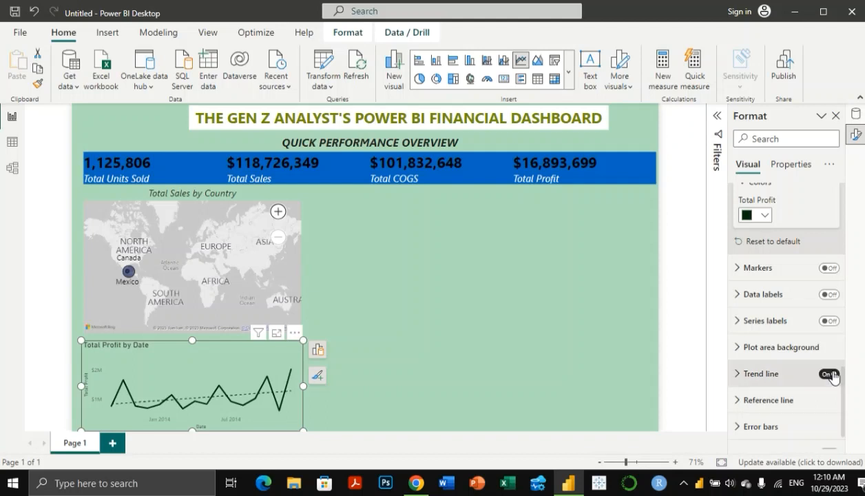
click(738, 376)
scroll(760, 376, down, 2)
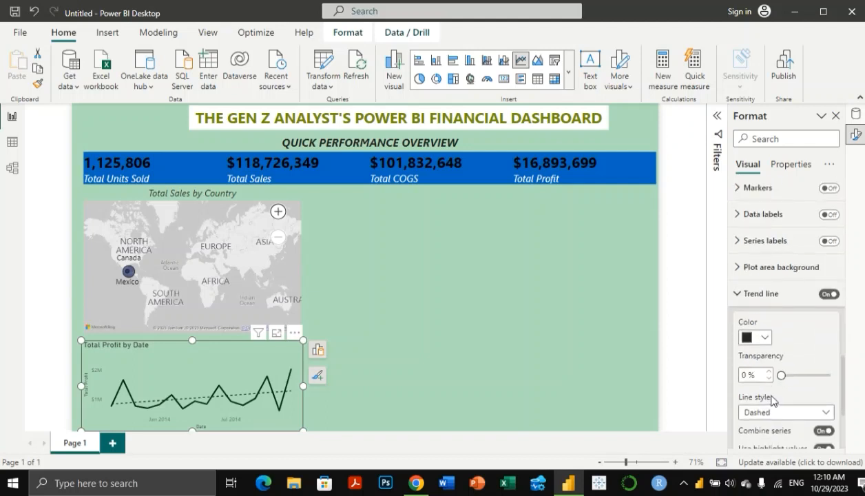
click(766, 338)
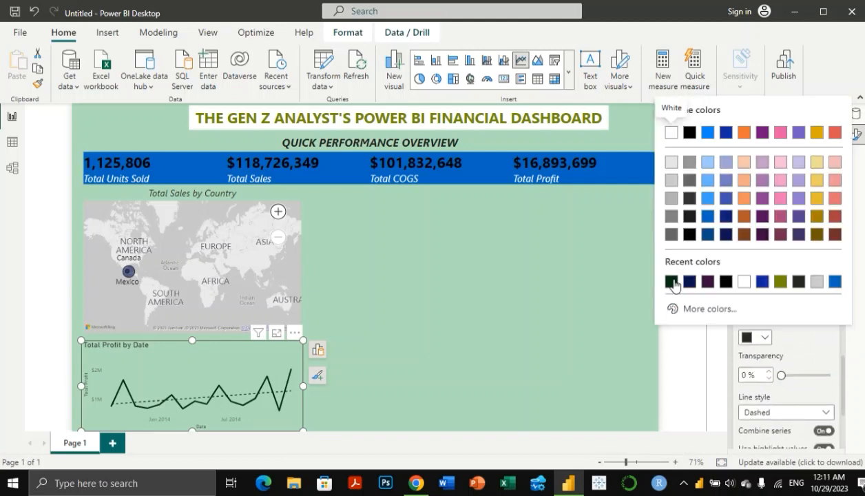
click(744, 132)
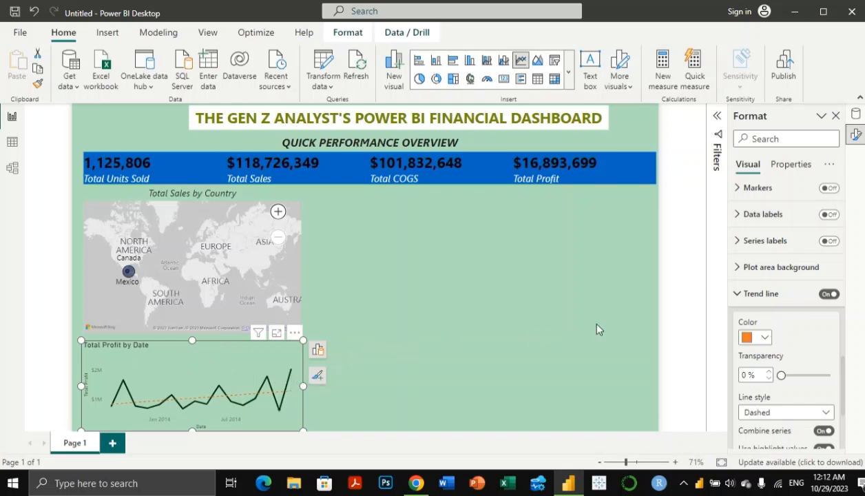
Step: Try the forecast option on the Total Profit by Date line chart and turn it off again
scroll(778, 372, down, 3)
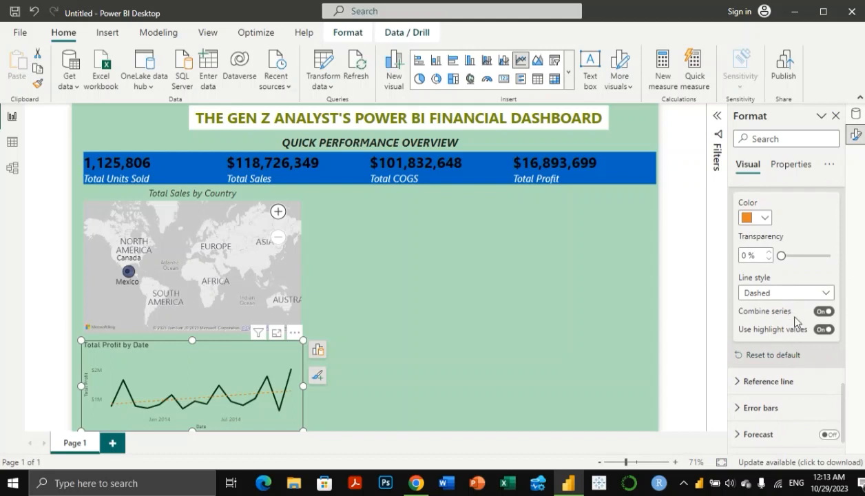
scroll(810, 272, up, 1)
scroll(813, 270, down, 1)
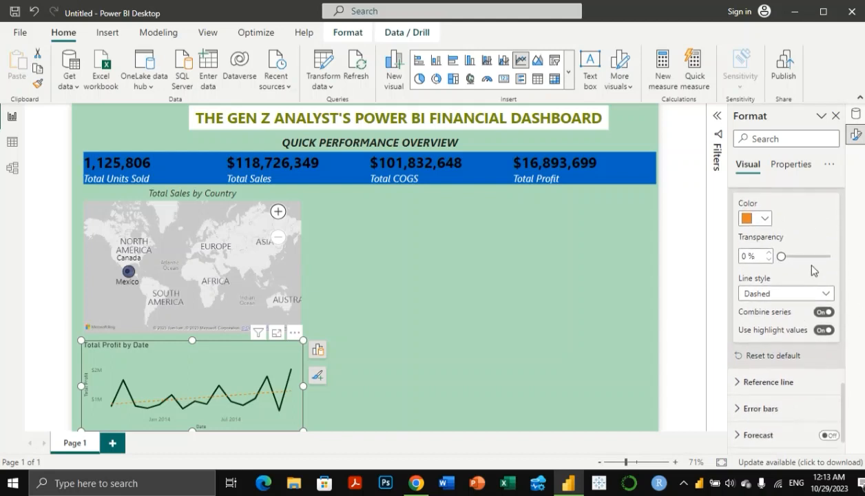
scroll(815, 271, down, 1)
scroll(813, 270, up, 8)
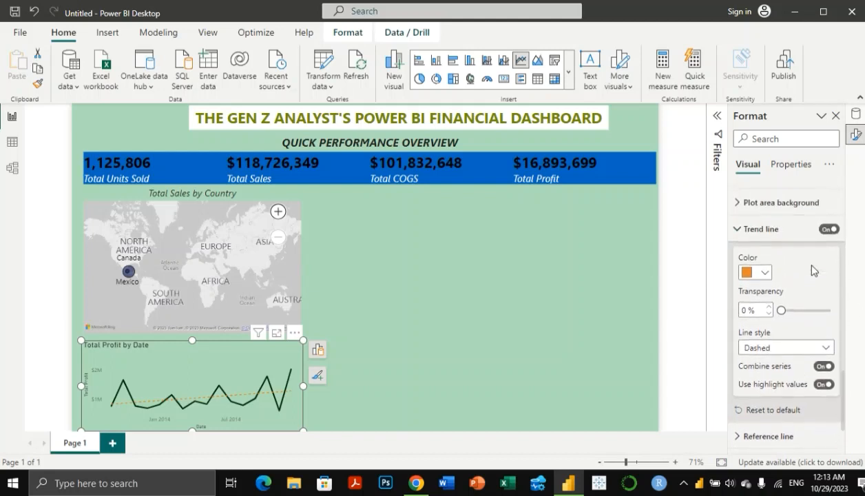
scroll(774, 332, down, 2)
scroll(775, 335, down, 10)
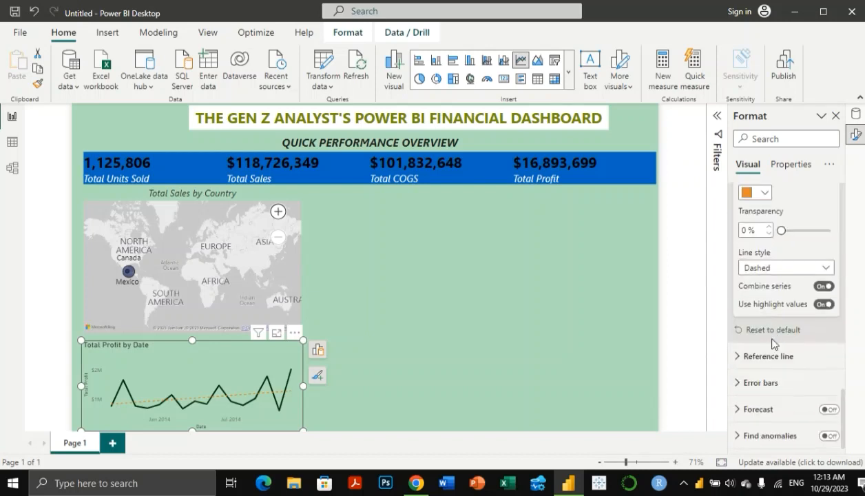
click(830, 409)
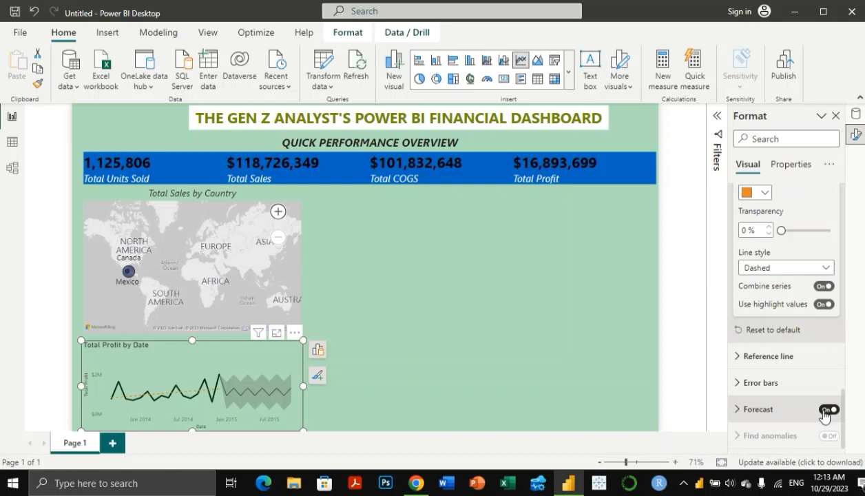
click(825, 411)
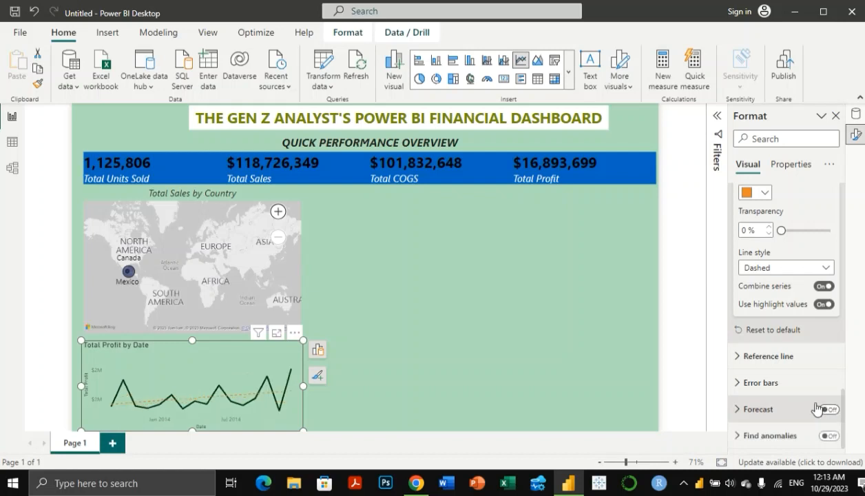
Step: Change the line chart's title to "Total Profit Over Time", formatted in italic Segoe UI and centered
scroll(768, 236, up, 5)
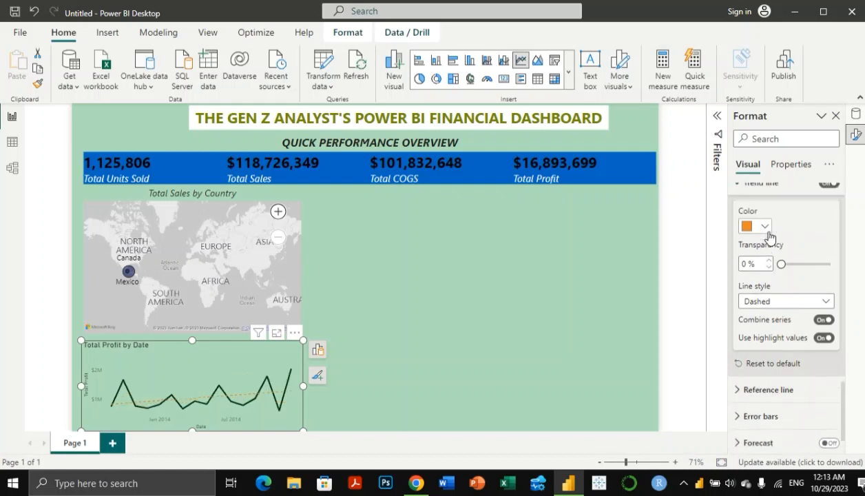
scroll(763, 377, up, 2)
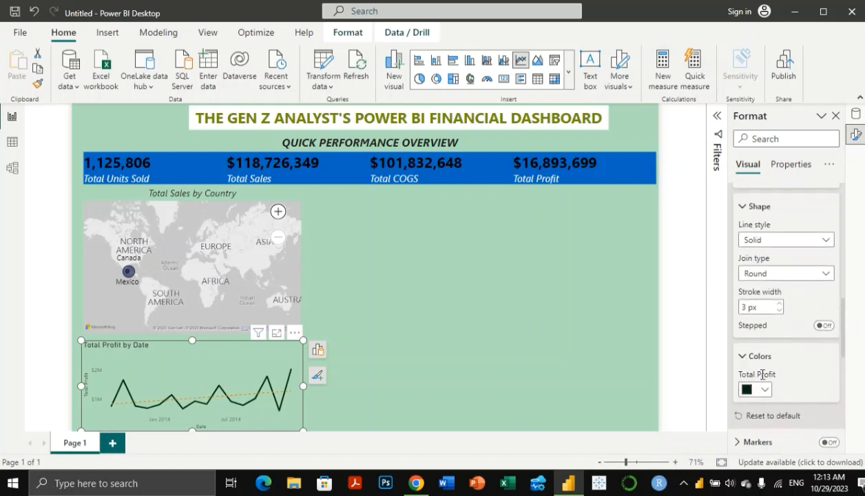
click(748, 206)
scroll(781, 320, up, 4)
scroll(776, 338, down, 2)
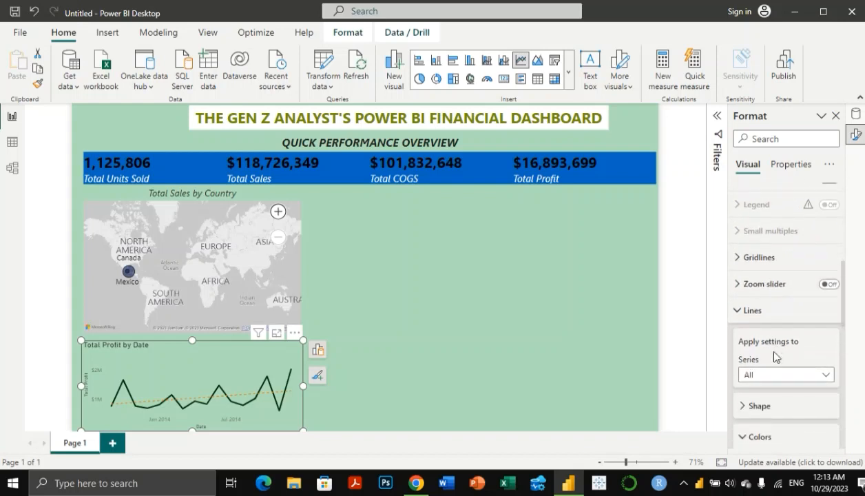
scroll(775, 283, up, 5)
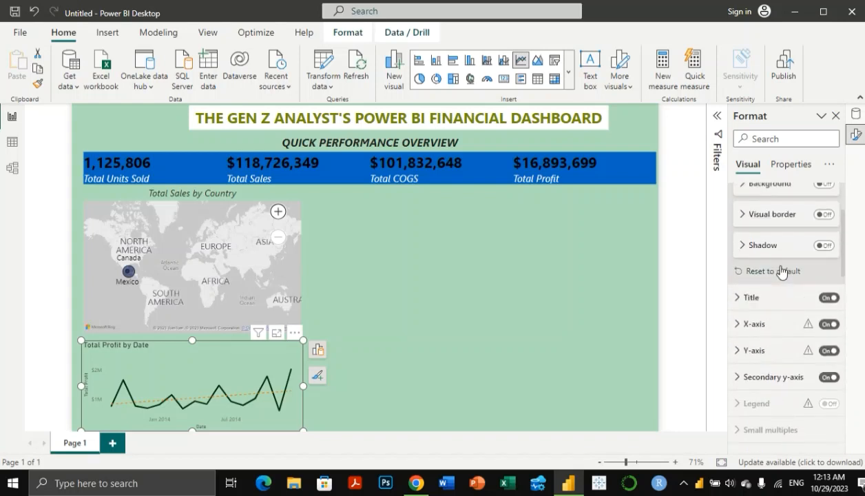
scroll(757, 310, up, 1)
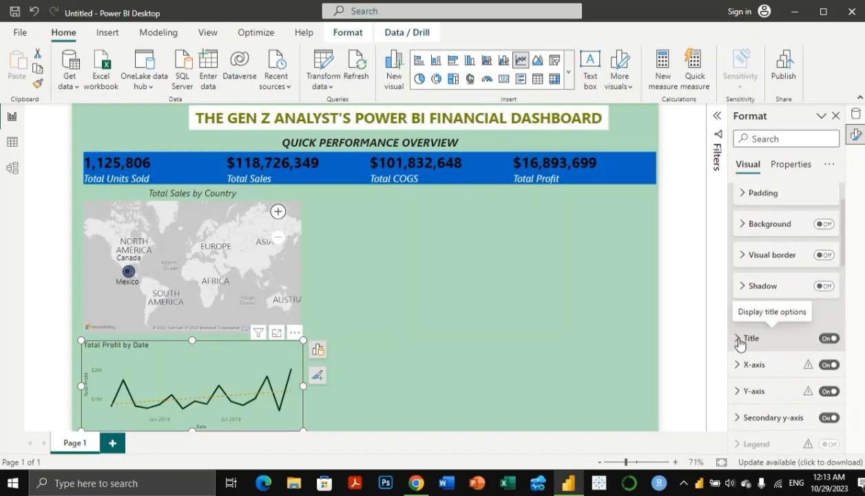
click(739, 340)
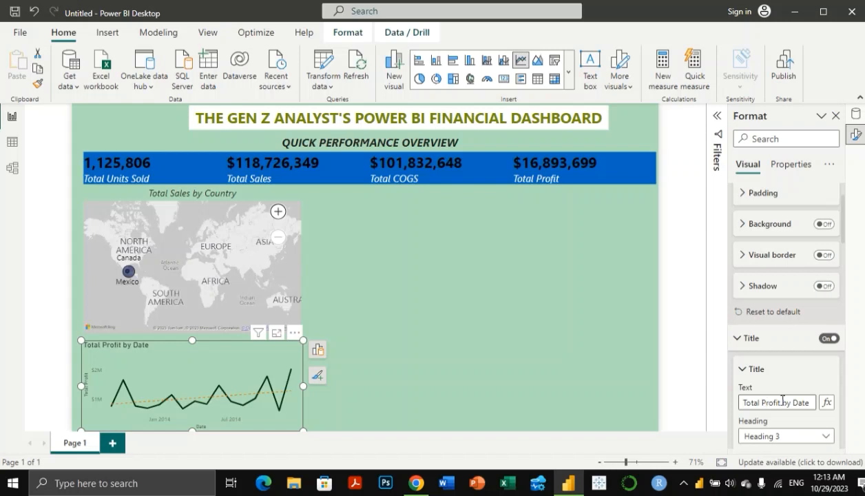
scroll(783, 401, down, 1)
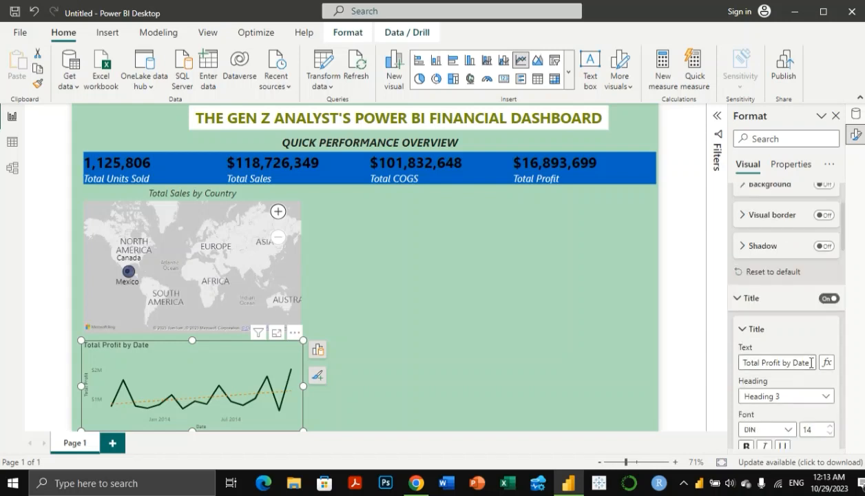
key(BackSpace)
key(BackSpace)
key(BackSpace)
key(BackSpace)
key(BackSpace)
key(BackSpace)
key(BackSpace)
key(BackSpace)
text(Over)
text( Tk)
key(BackSpace)
text(ime)
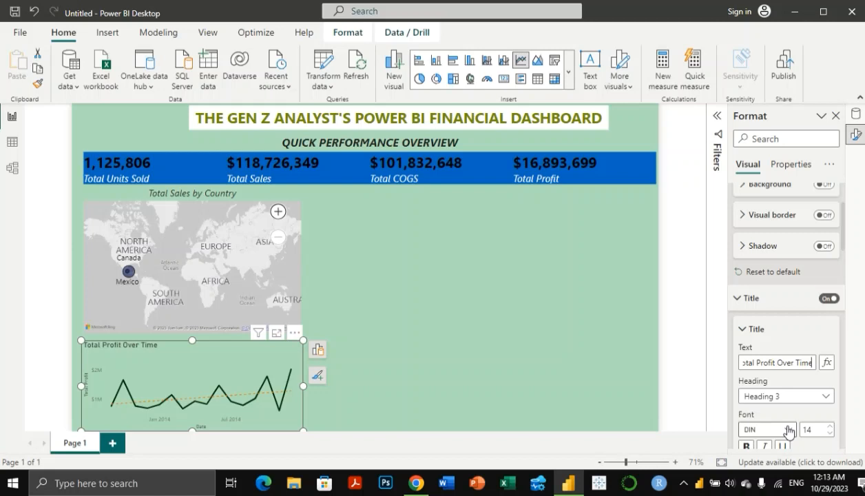
scroll(785, 385, down, 5)
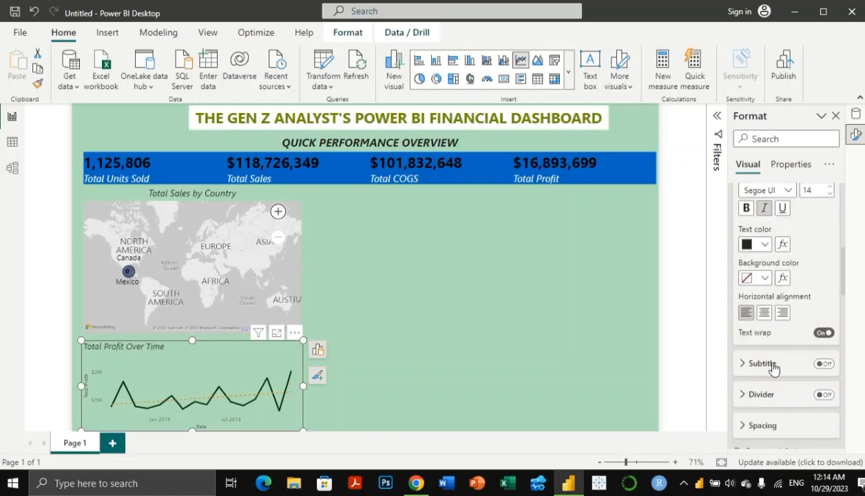
click(763, 314)
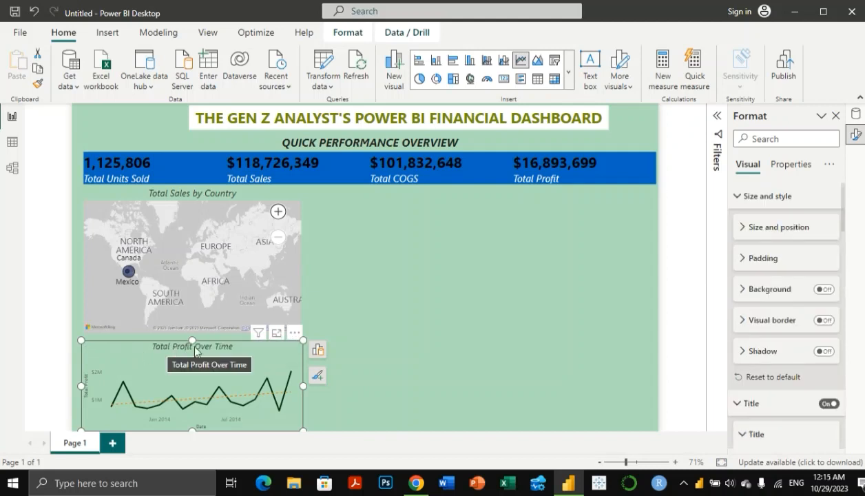
Step: Add Total Sales to the line chart's Y-axis alongside Total Profit
click(318, 350)
click(357, 325)
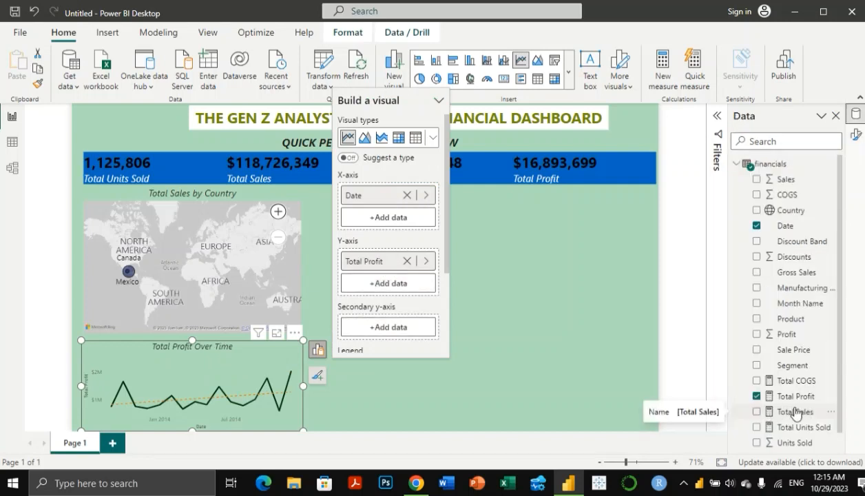
drag(660, 371, 417, 288)
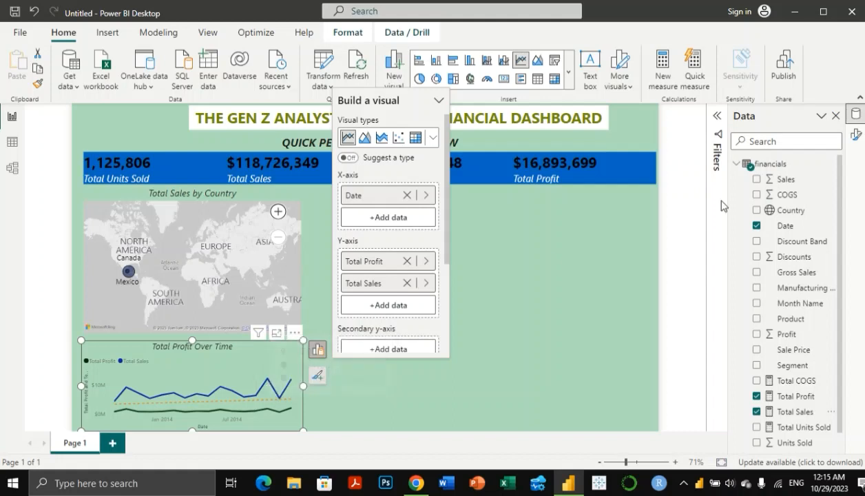
Step: Try hiding the legend of the Total Profit Over Time chart and show it again
click(857, 134)
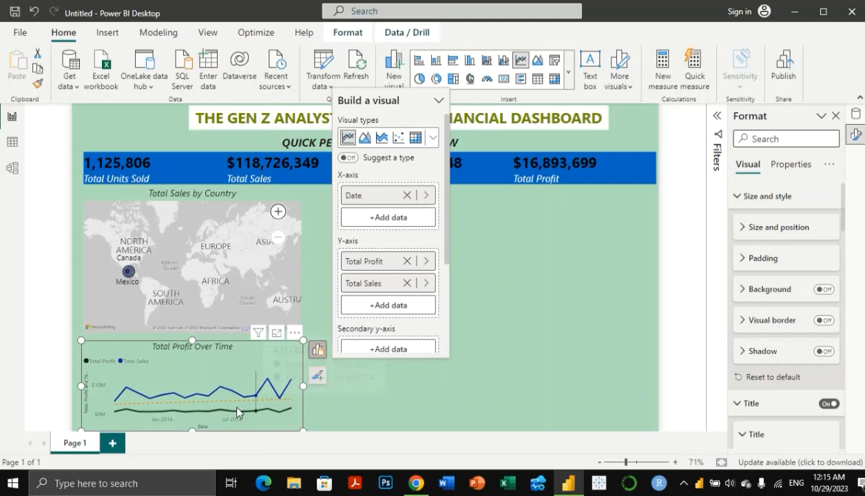
scroll(411, 320, down, 3)
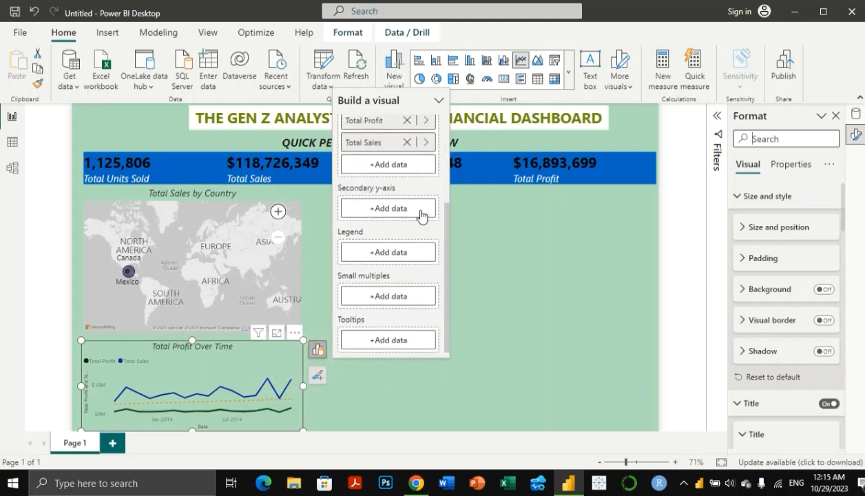
scroll(420, 214, up, 3)
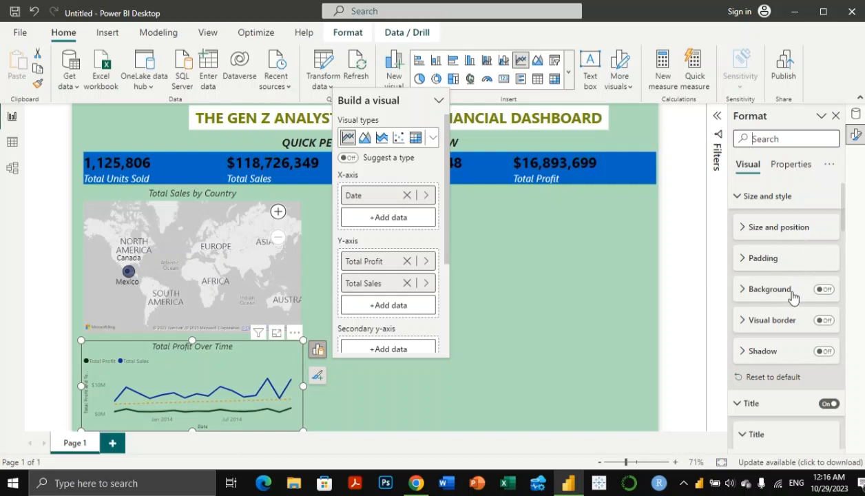
scroll(793, 296, down, 3)
scroll(790, 304, down, 5)
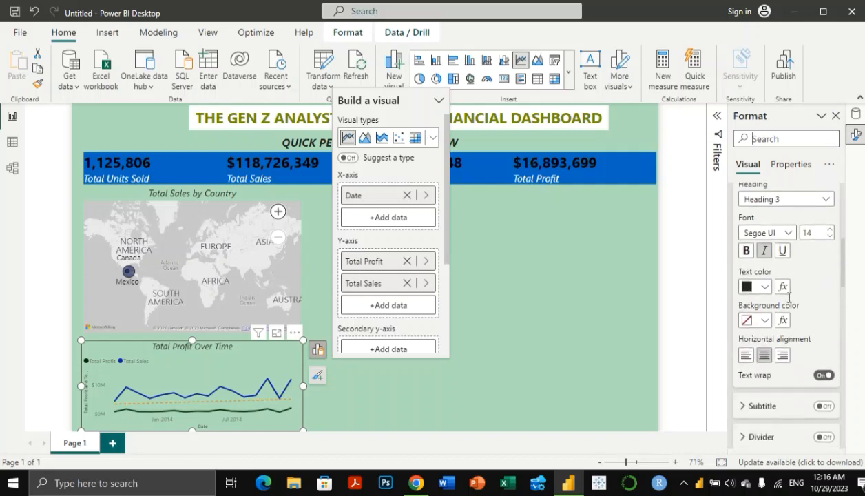
scroll(789, 304, down, 3)
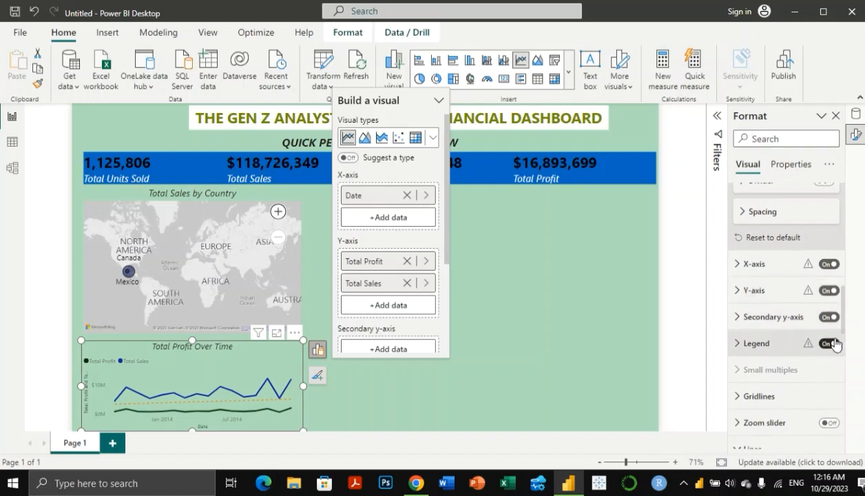
click(830, 344)
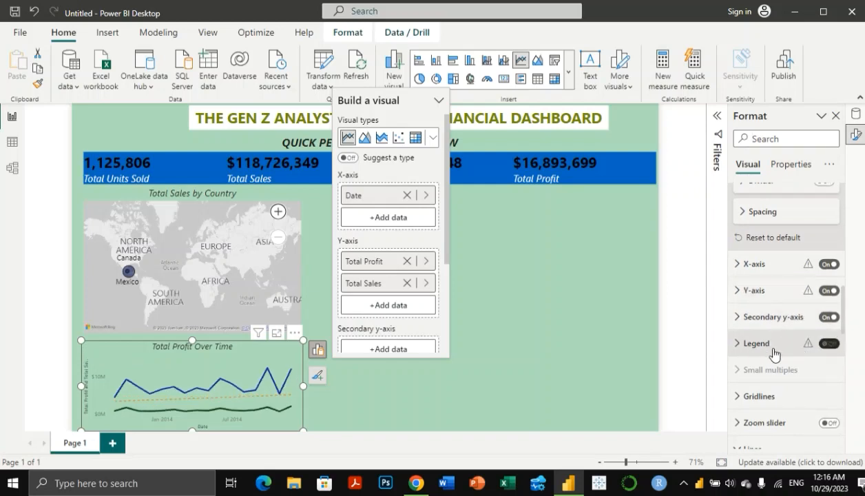
click(833, 345)
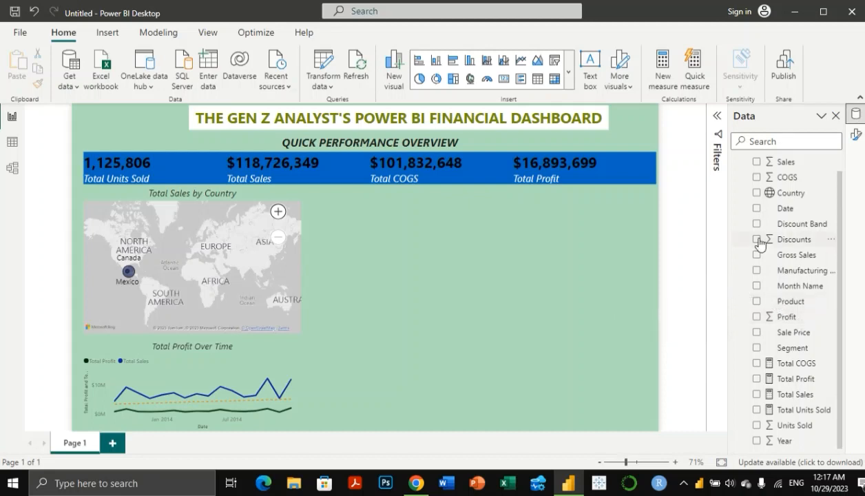
Step: Examine the financials table's data and the list of distinct values in its Product column, leaving all products selected
click(857, 115)
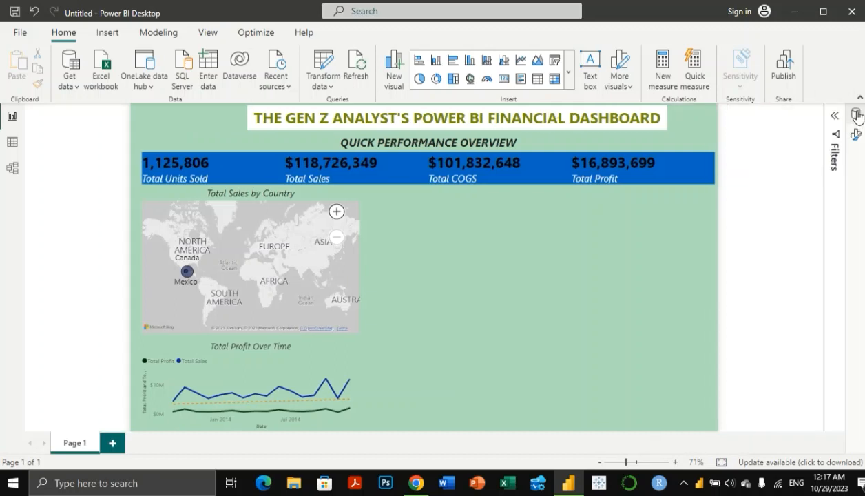
click(856, 115)
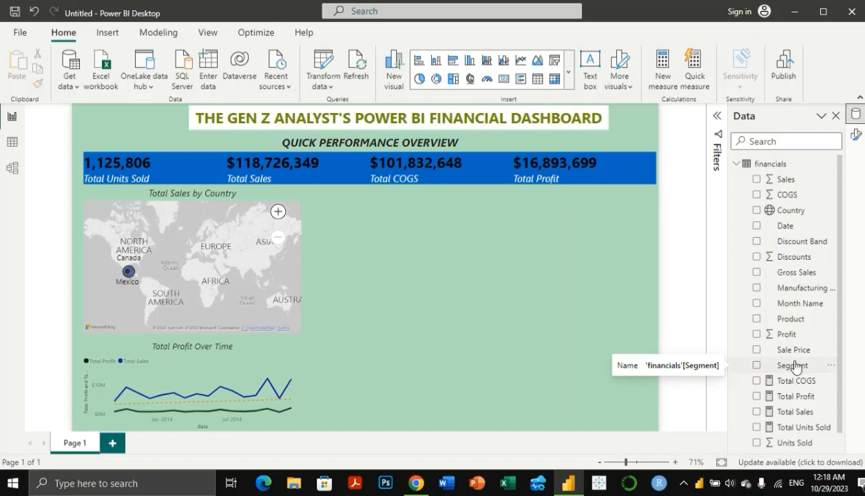
click(13, 144)
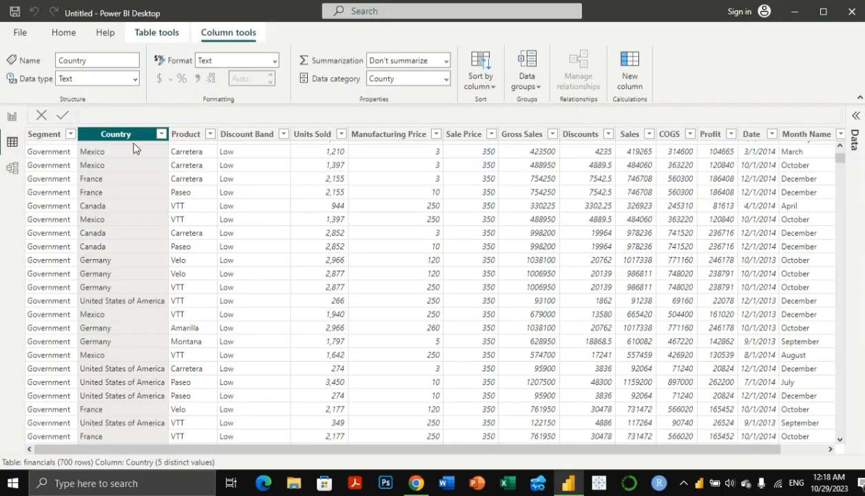
click(196, 136)
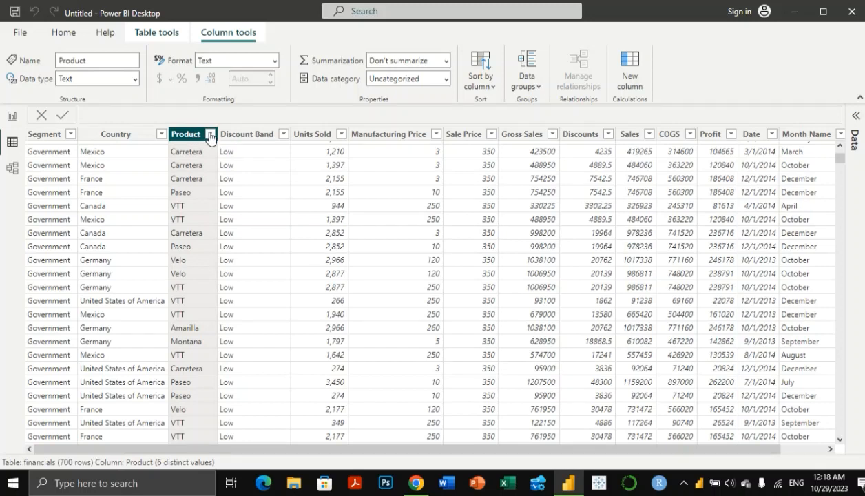
click(211, 135)
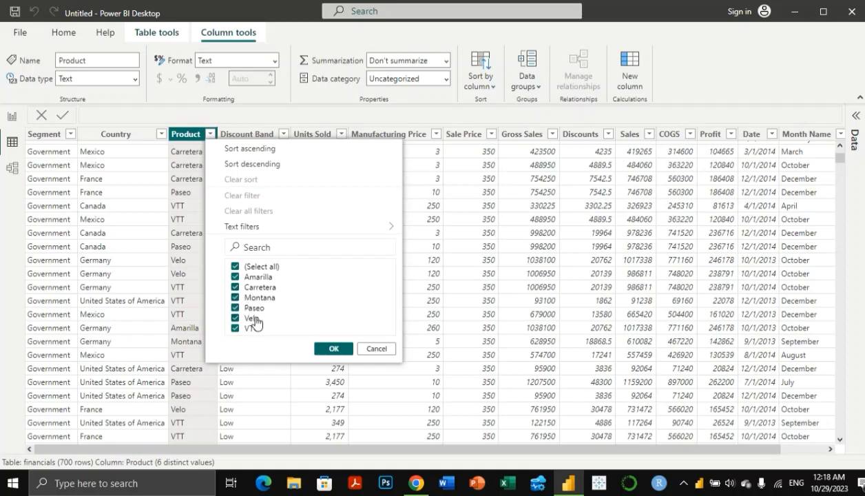
click(331, 350)
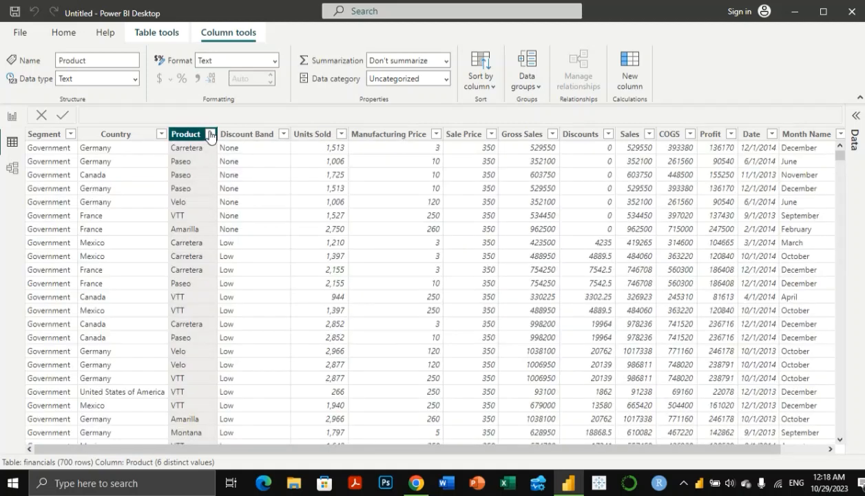
Step: Add a table visual to the report page with Product, Total Units Sold, Total Sales and Total Profit as its columns
click(11, 116)
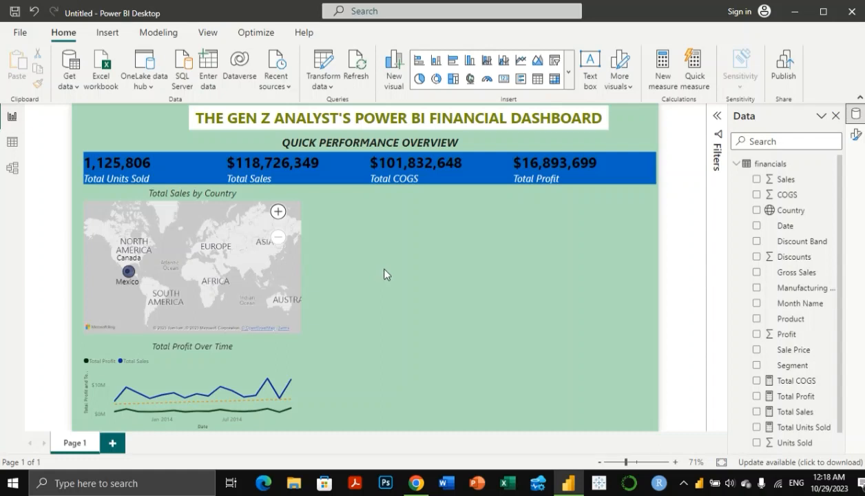
click(538, 80)
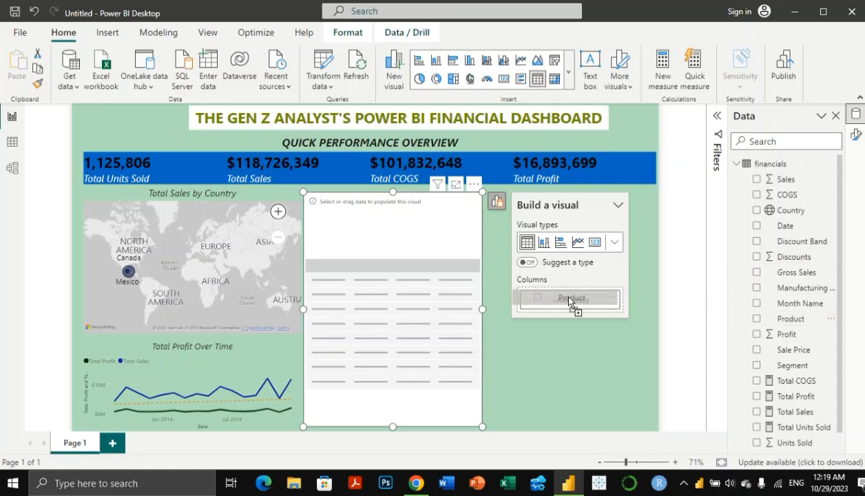
drag(791, 319, 570, 302)
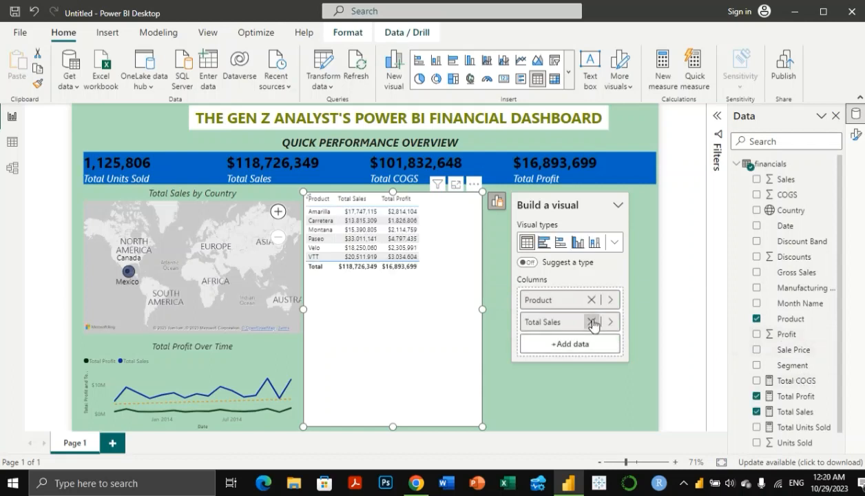
click(594, 323)
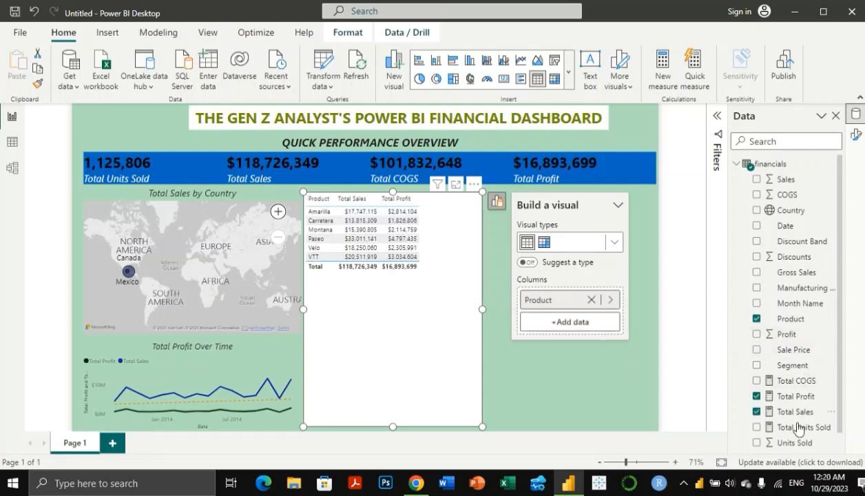
drag(798, 428, 599, 324)
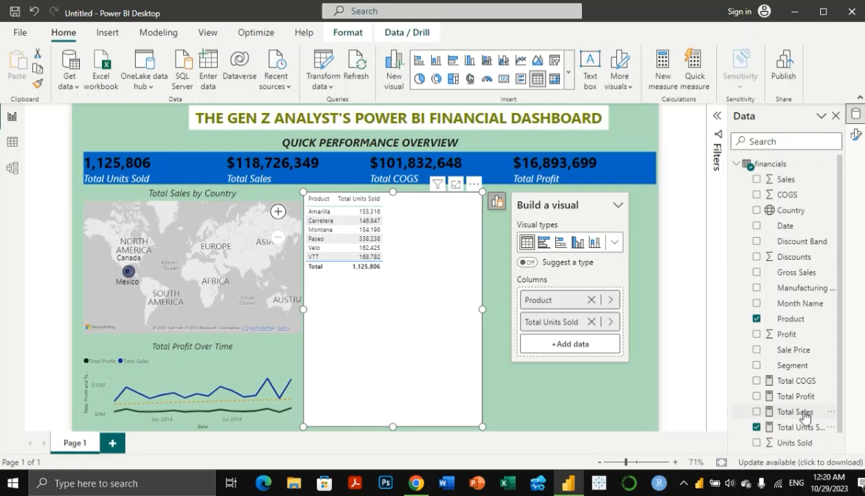
drag(791, 411, 601, 348)
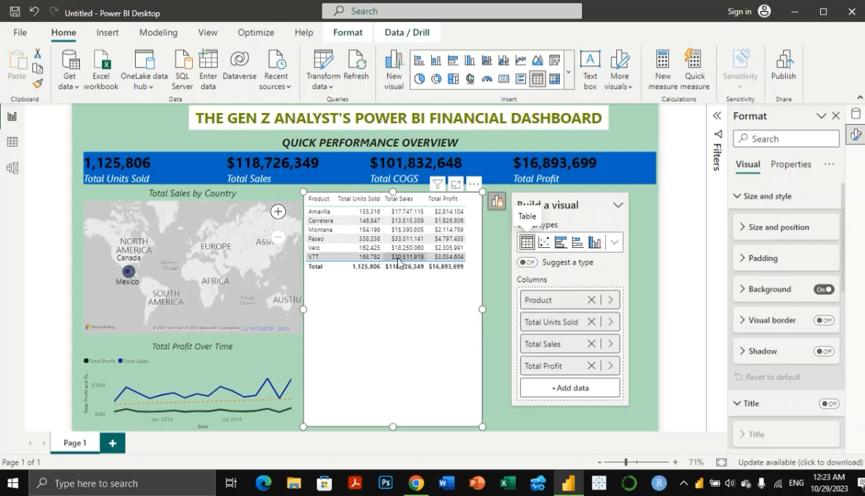
Step: Switch the table's Product filter to Top N and set it to show the top 5 items
click(719, 117)
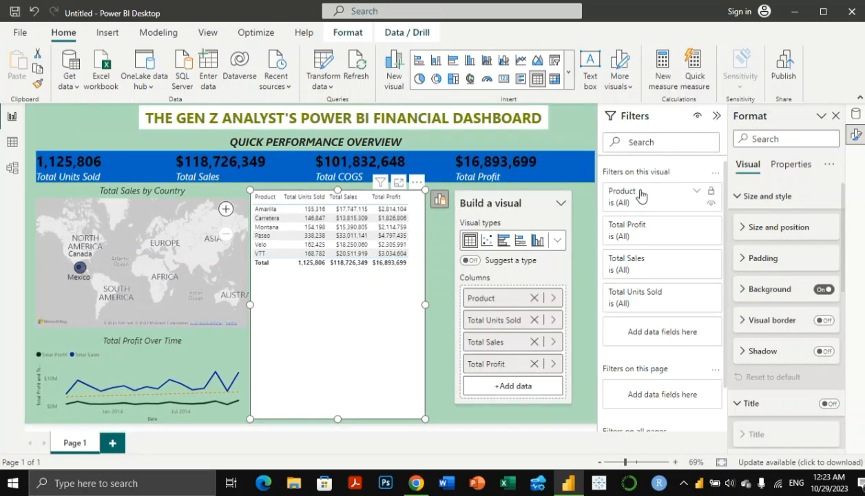
click(697, 194)
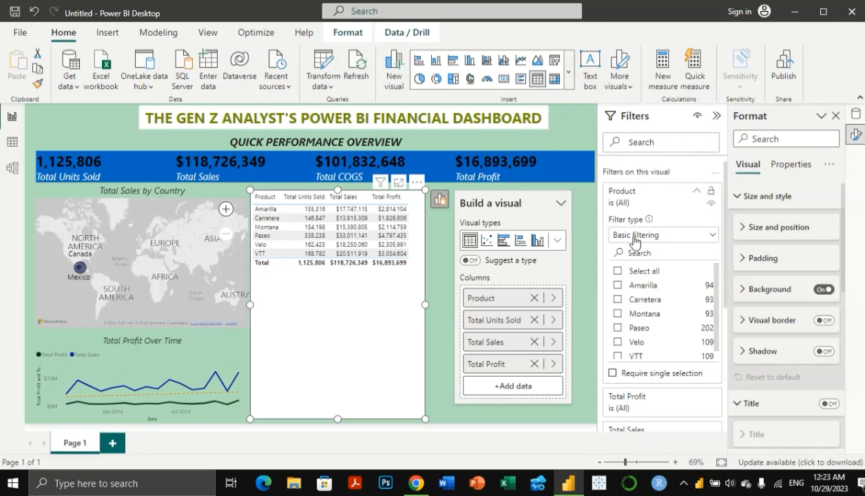
click(713, 239)
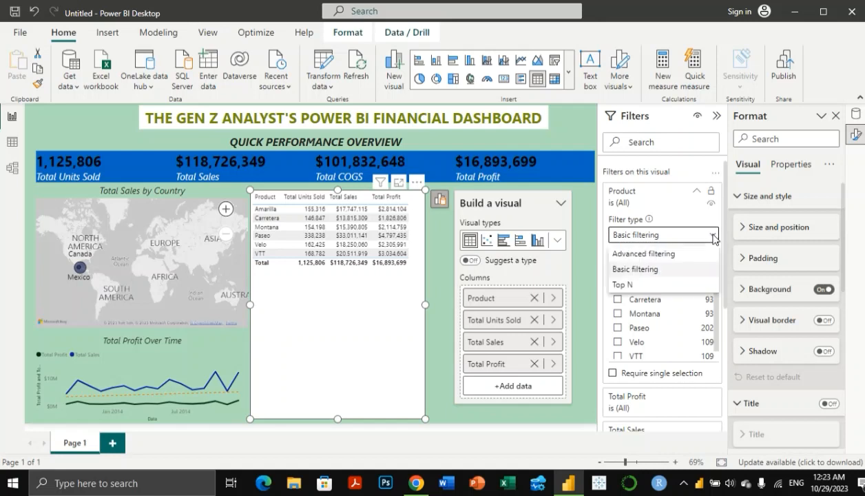
click(623, 285)
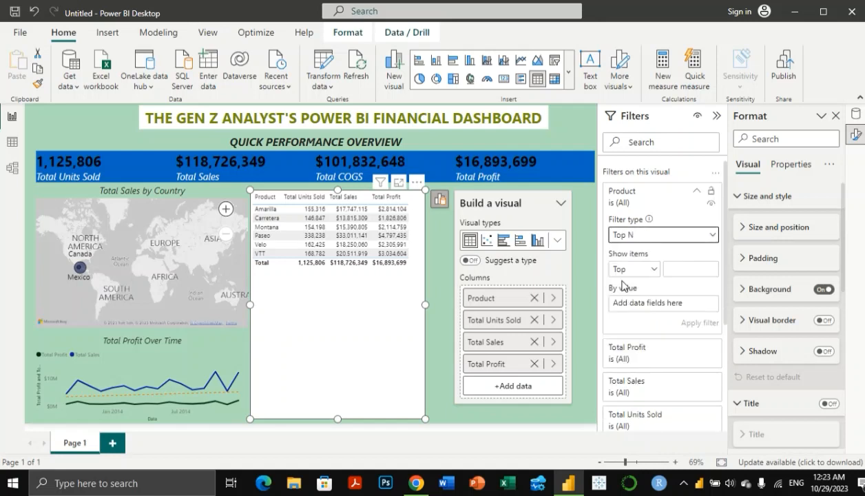
click(675, 268)
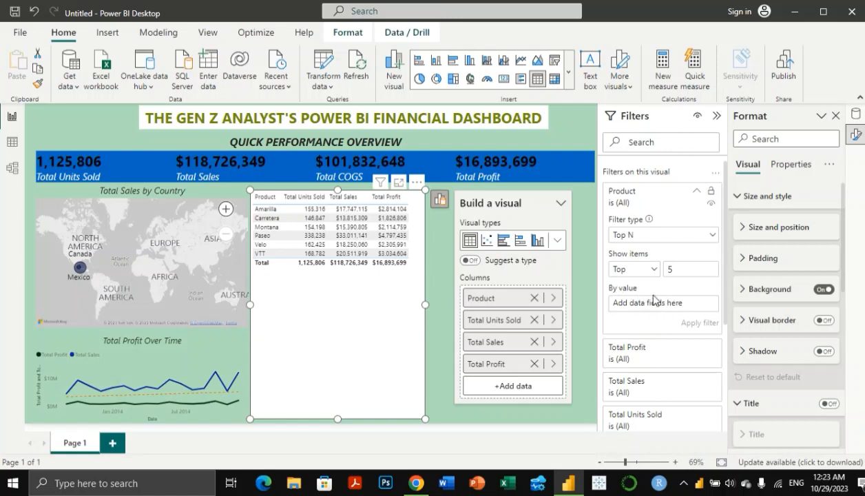
Step: Use Total Sales as the ranking value of the table's Top N product filter and apply the filter
click(857, 115)
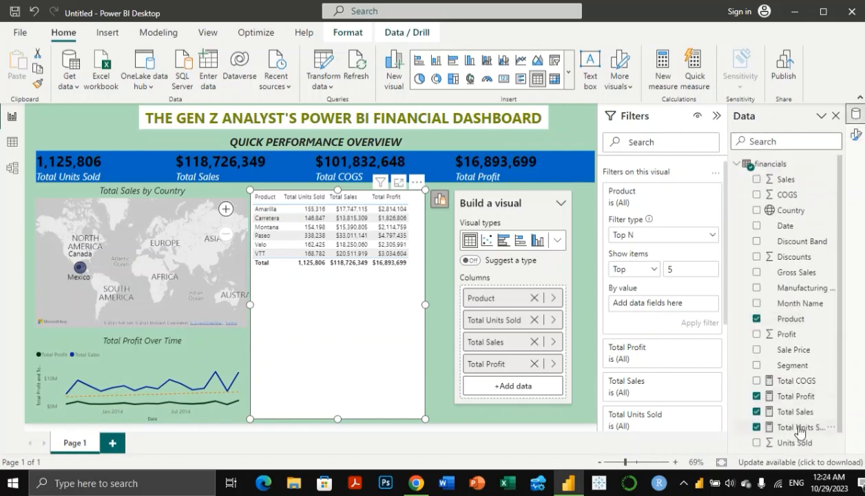
drag(791, 432, 707, 315)
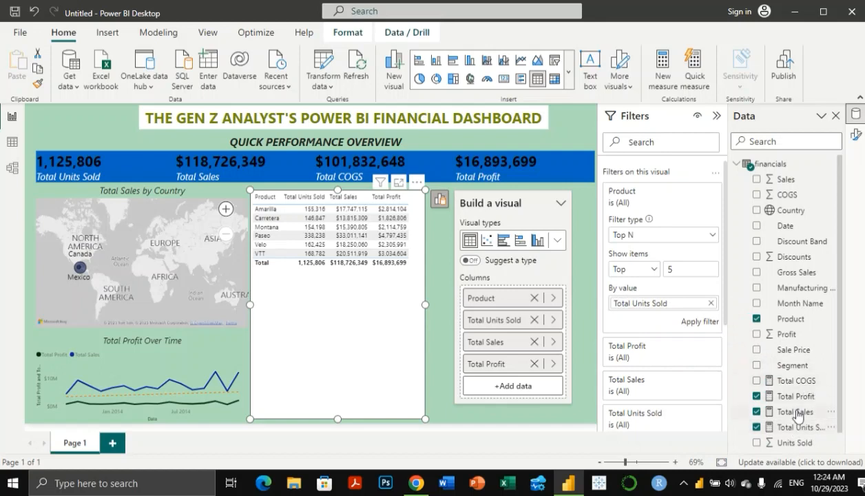
drag(794, 412, 678, 310)
drag(671, 310, 670, 310)
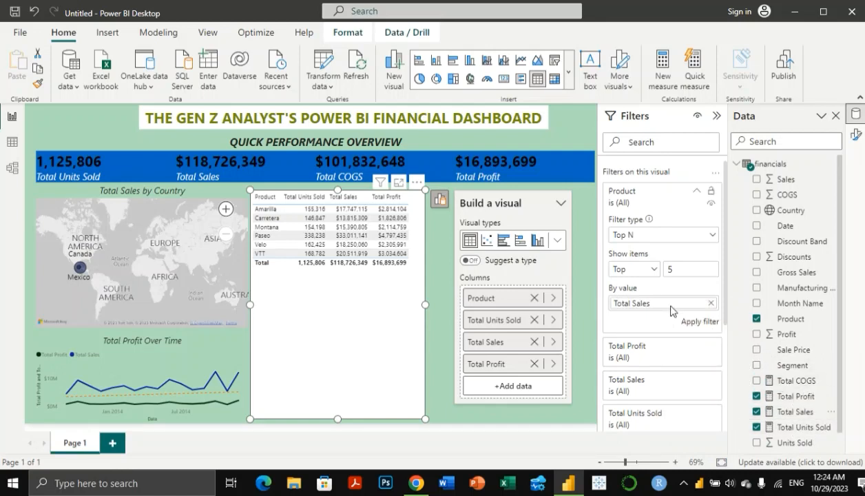
drag(789, 396, 680, 303)
drag(792, 414, 667, 306)
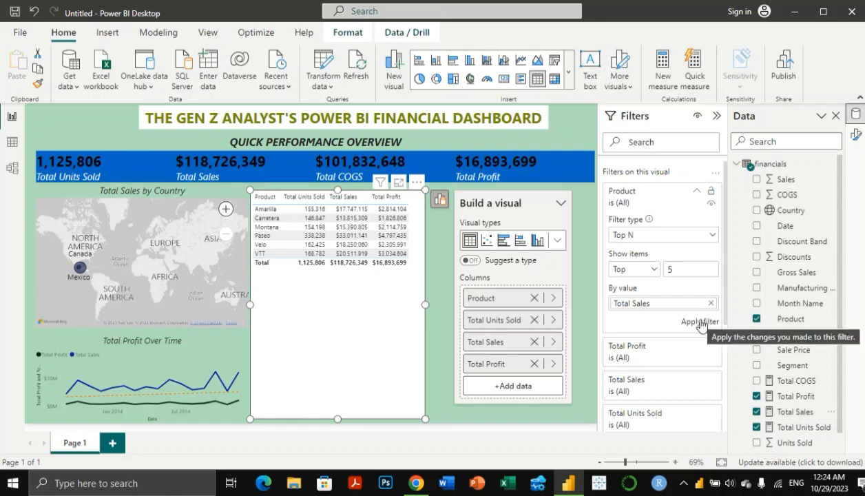
click(702, 326)
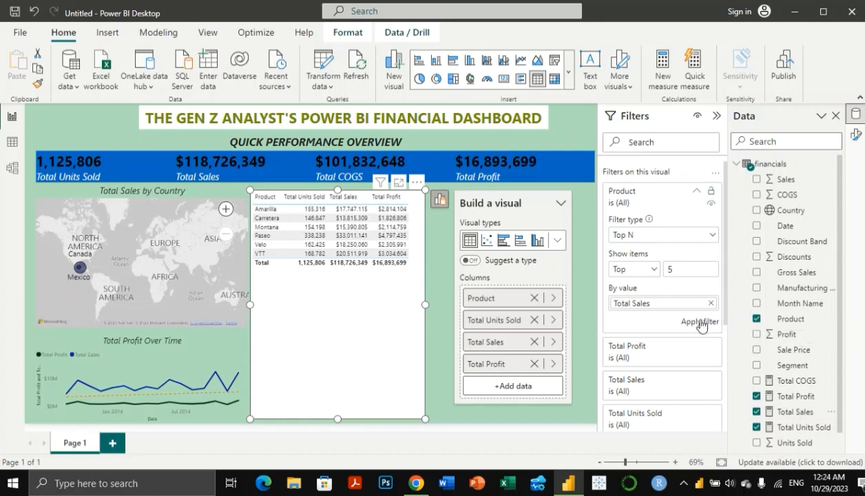
click(701, 324)
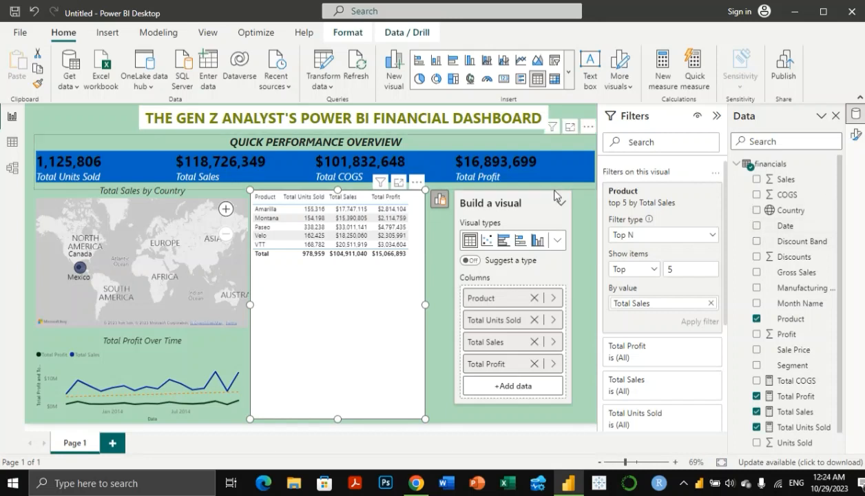
click(717, 119)
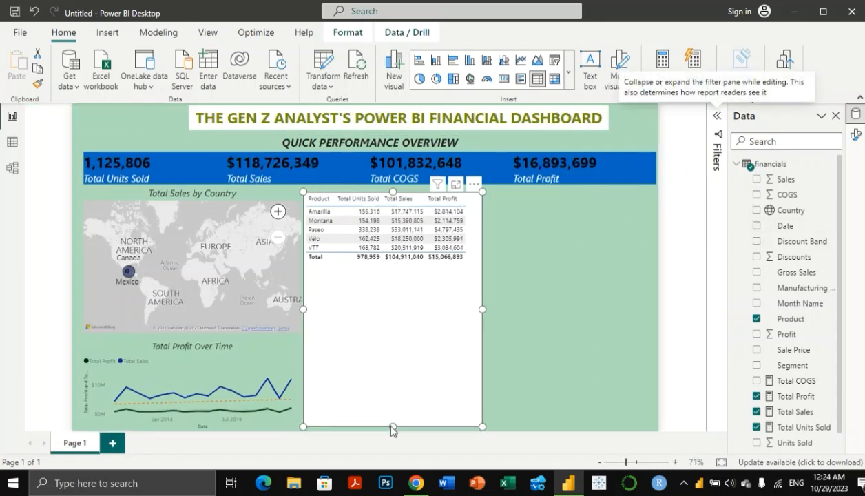
Step: Shorten the table to fit its rows and give it the title "Top 5 selling products"
drag(393, 427, 390, 272)
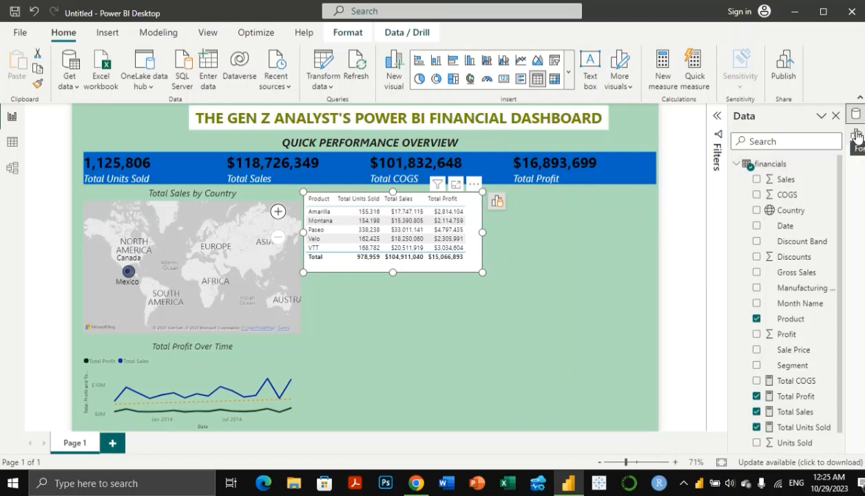
click(857, 137)
scroll(766, 337, down, 2)
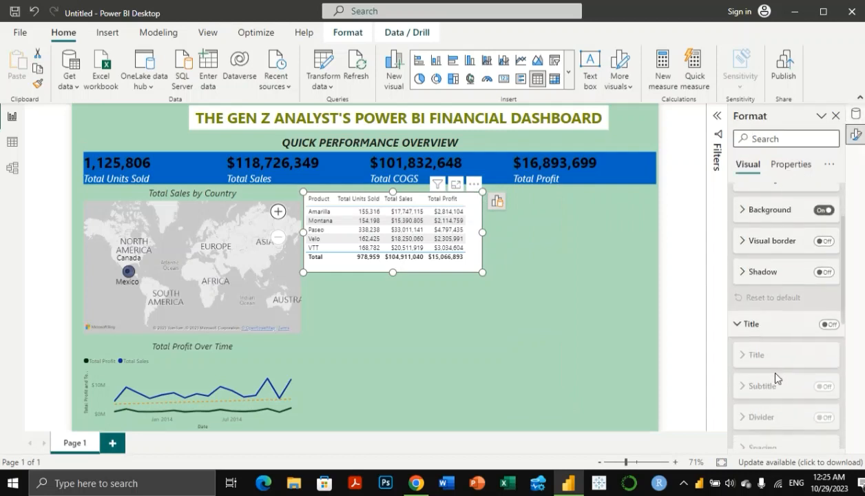
click(830, 324)
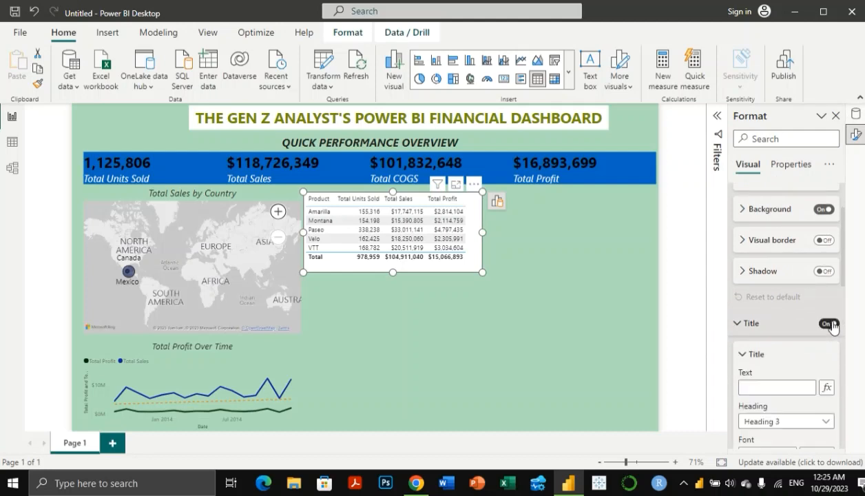
click(769, 388)
text(Top fiv)
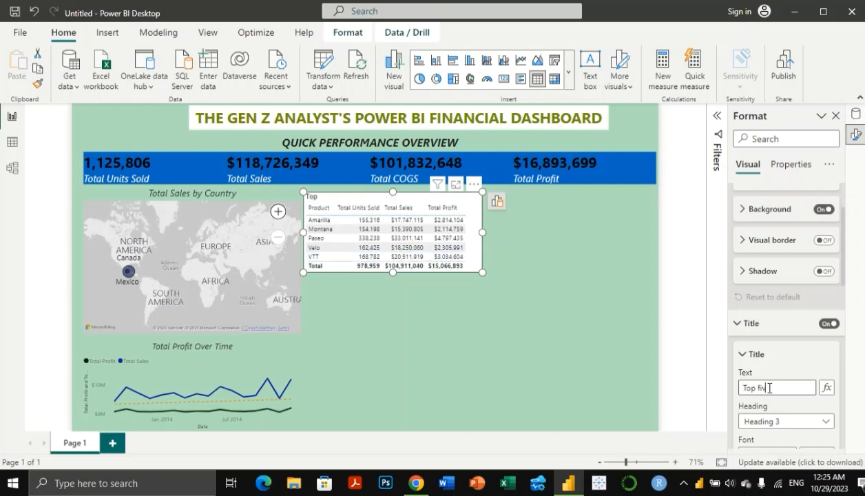
key(BackSpace)
key(BackSpace)
key(BackSpace)
text(5 selling products)
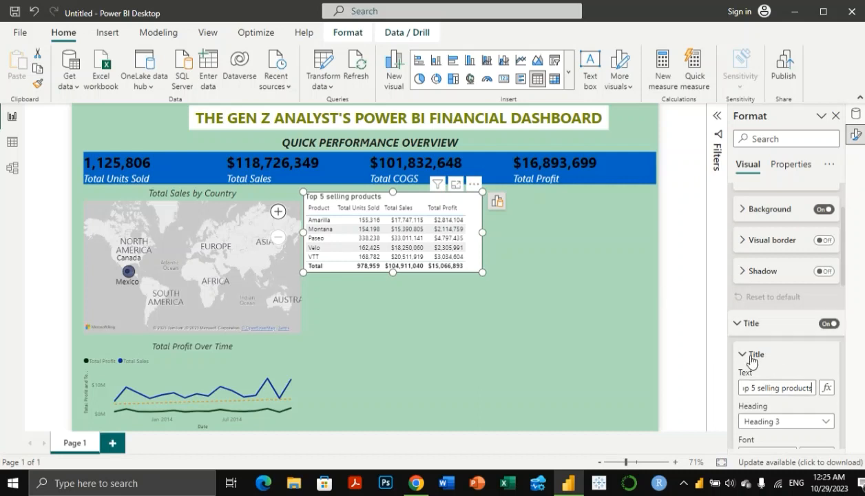
Step: Format the product table's title in italic Segoe UI, size 15, centered
scroll(796, 407, down, 1)
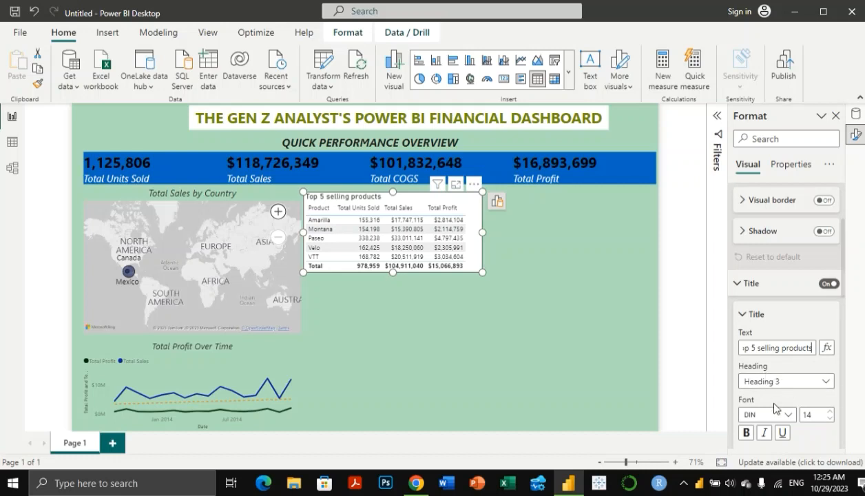
click(788, 416)
scroll(782, 361, down, 3)
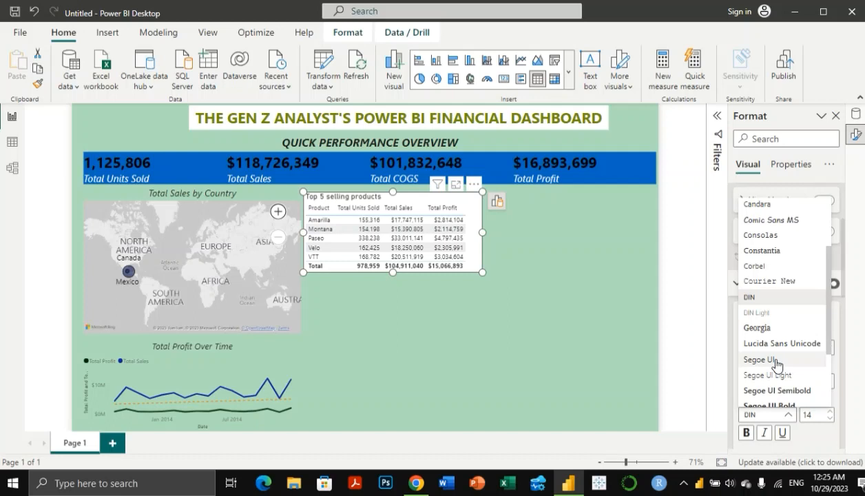
click(777, 360)
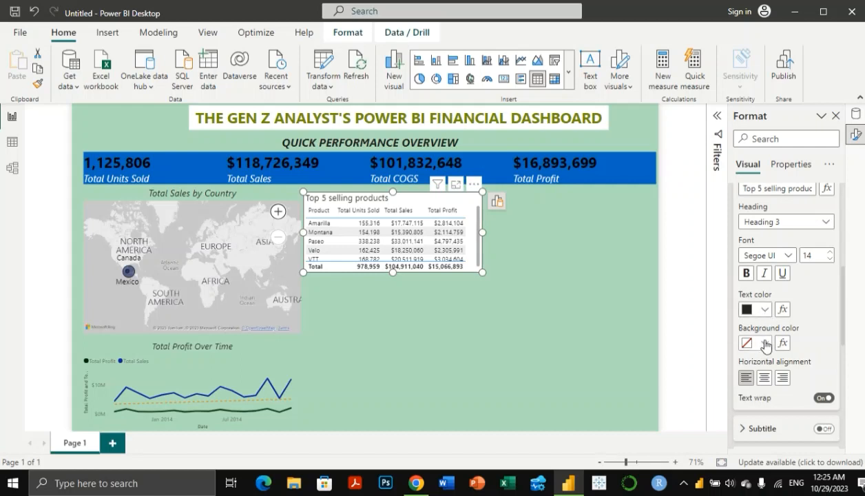
click(765, 378)
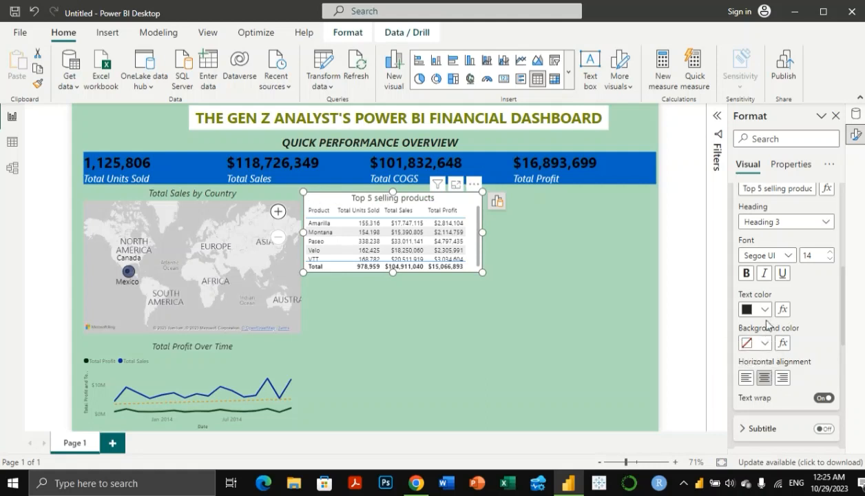
click(766, 276)
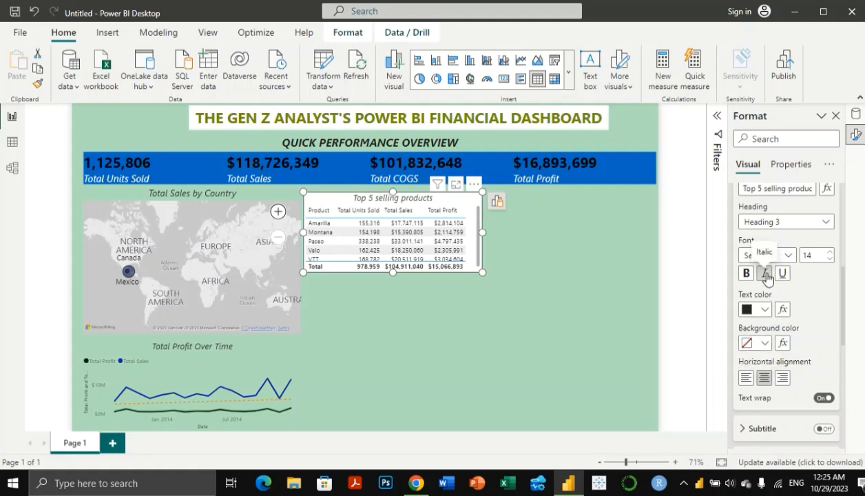
double_click(810, 256)
text(15)
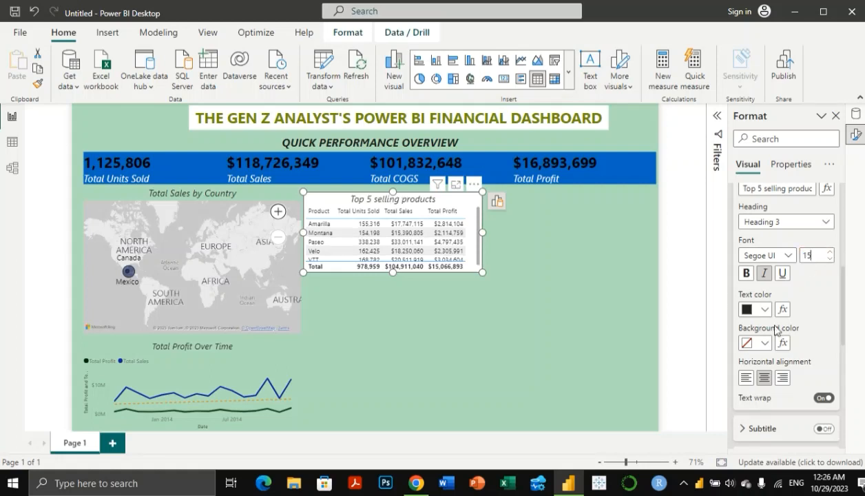
Step: Set the Top 5 selling products table's background to a bright blue theme color
scroll(800, 348, down, 1)
scroll(815, 350, down, 2)
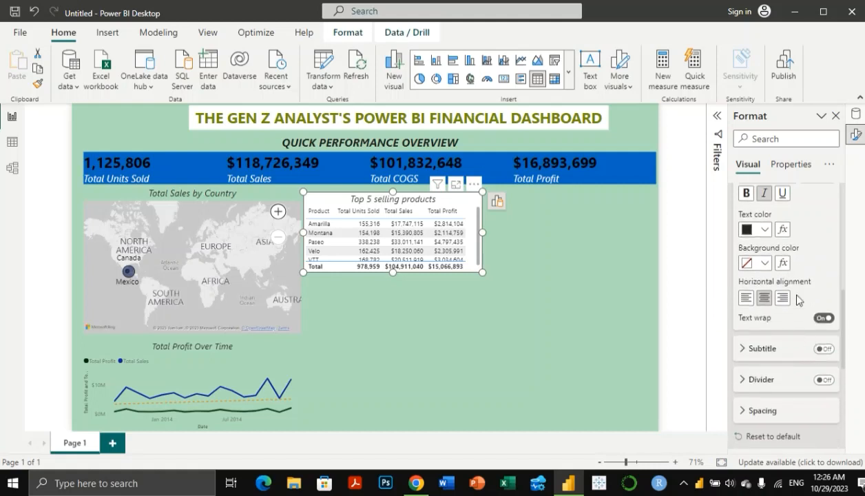
scroll(812, 310, up, 3)
scroll(809, 287, up, 3)
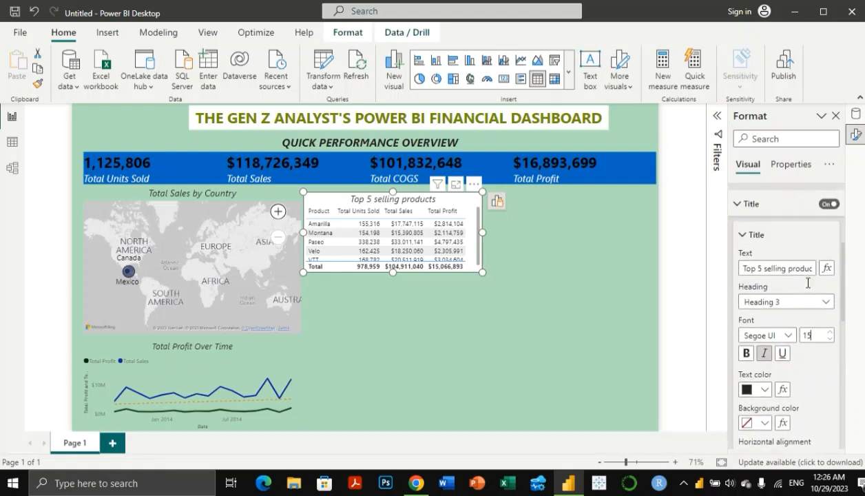
click(745, 246)
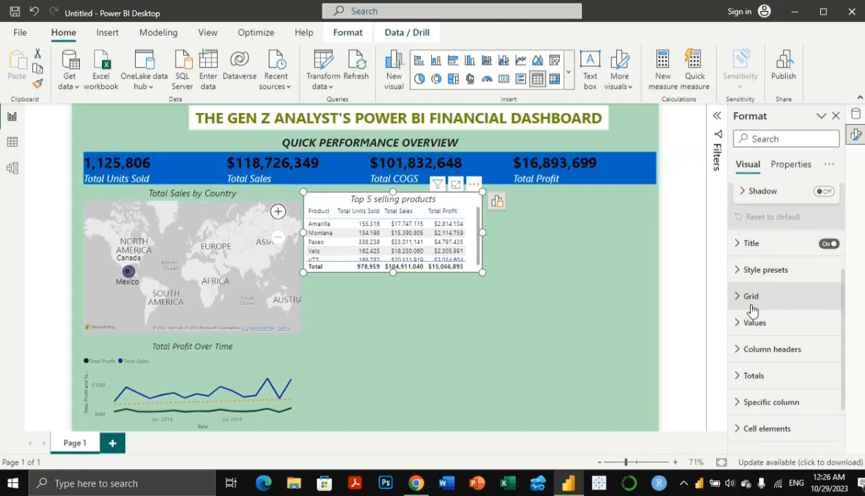
scroll(770, 323, up, 5)
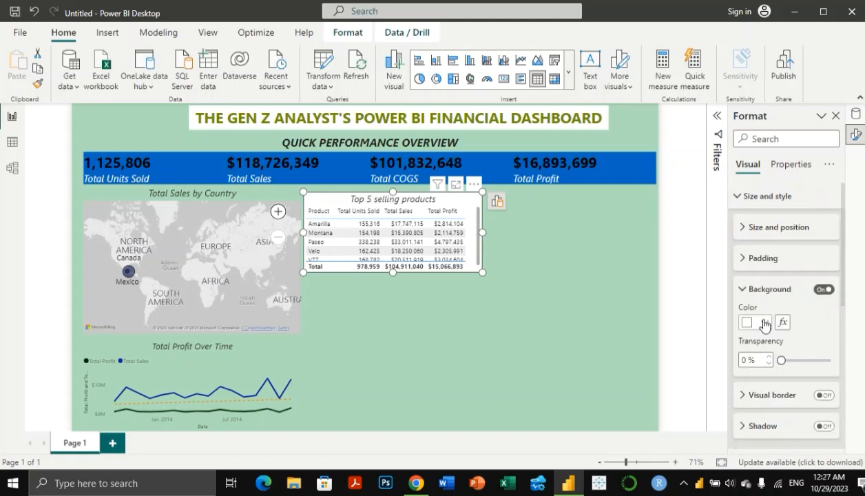
click(765, 324)
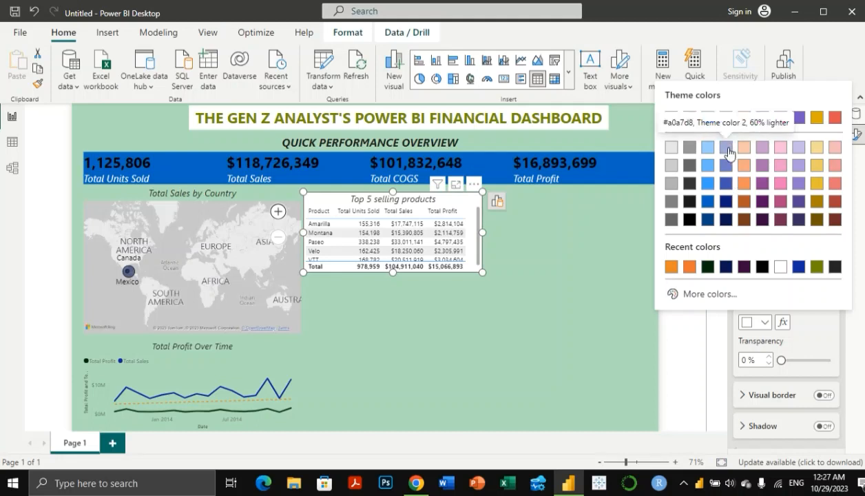
click(709, 185)
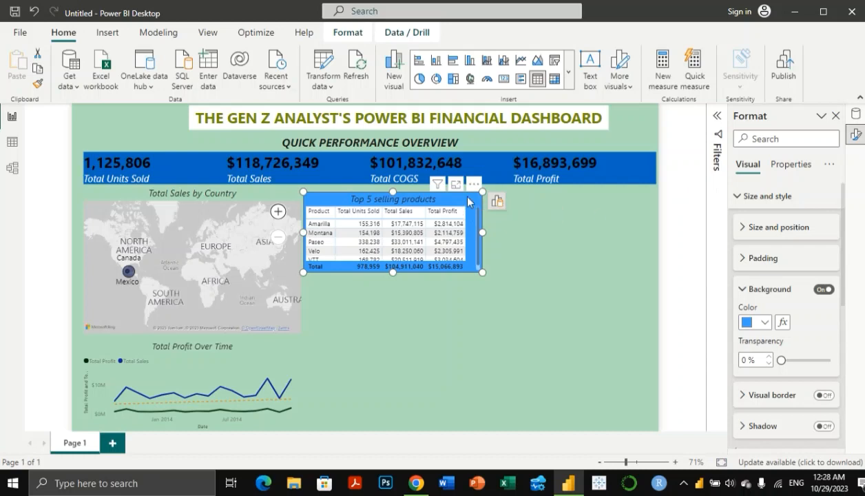
Step: Move the product table up against the KPI band and turn on the background of the Total Sales by Country map
mouse_move(468, 202)
mouse_down()
mouse_move(472, 210)
mouse_move(469, 198)
mouse_up()
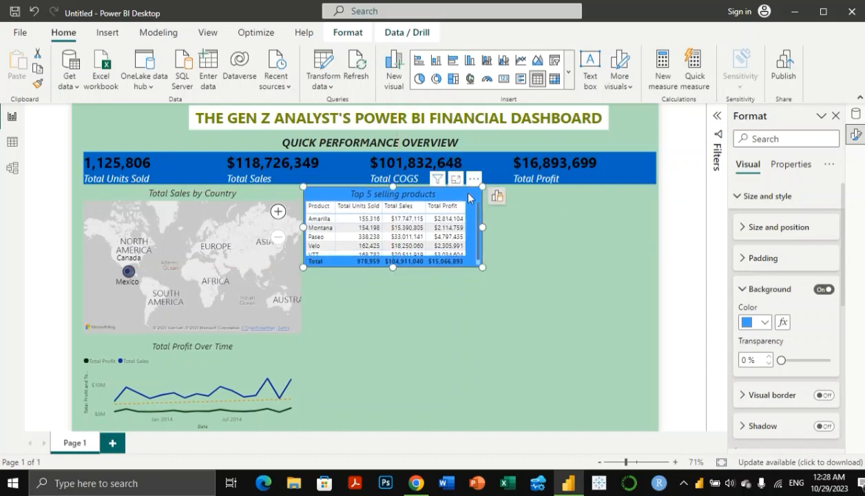
click(284, 194)
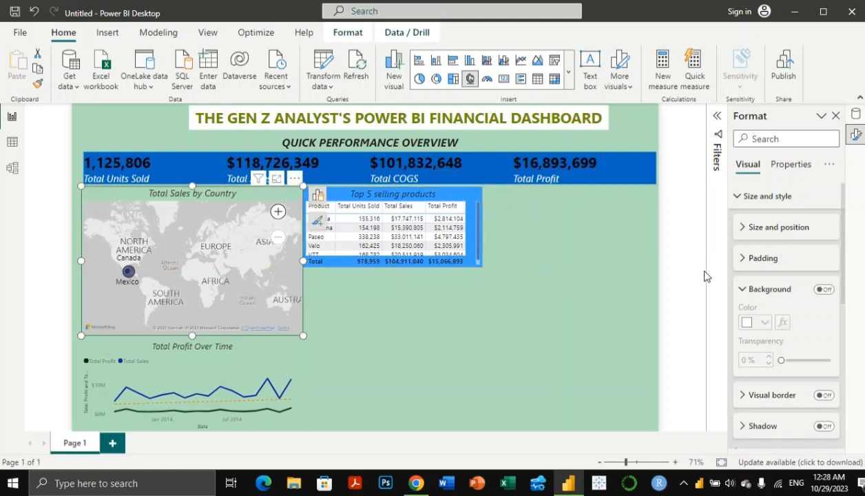
click(823, 289)
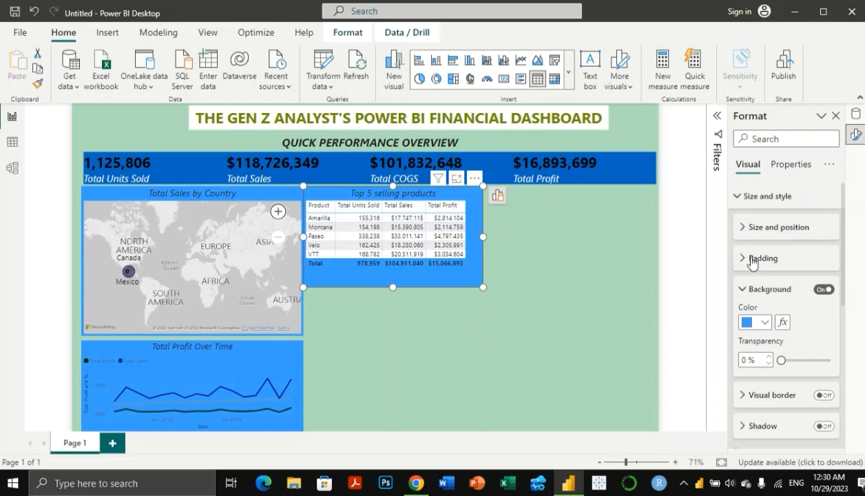
Step: Apply the Bold header style preset to the Top 5 selling products table
scroll(785, 320, down, 4)
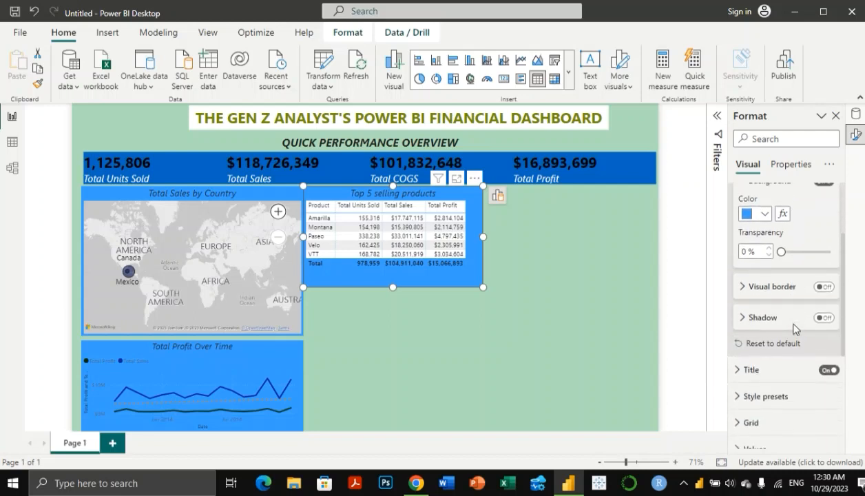
scroll(773, 384, down, 2)
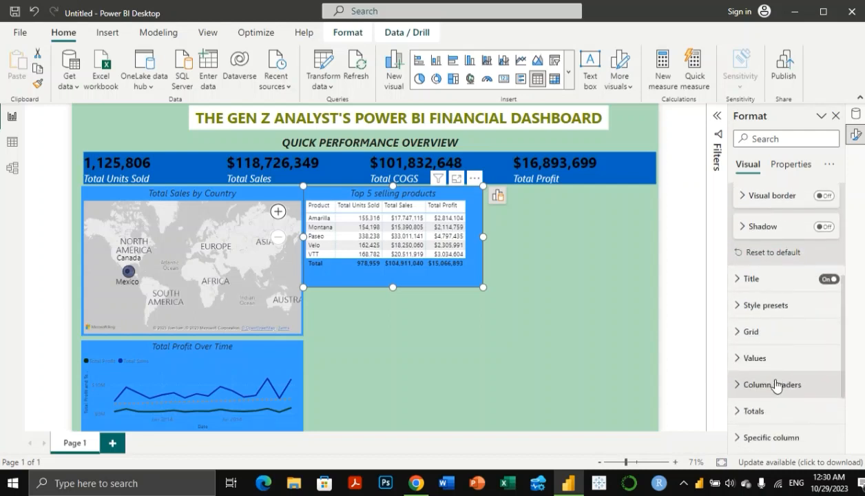
click(736, 305)
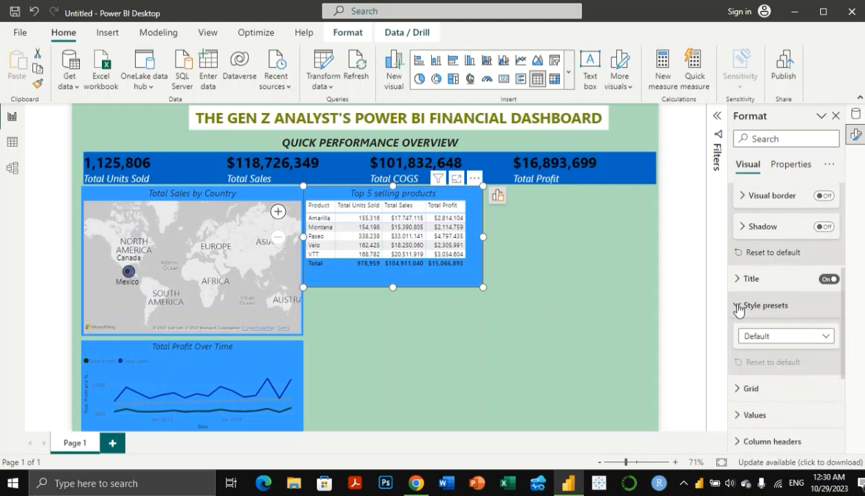
click(784, 336)
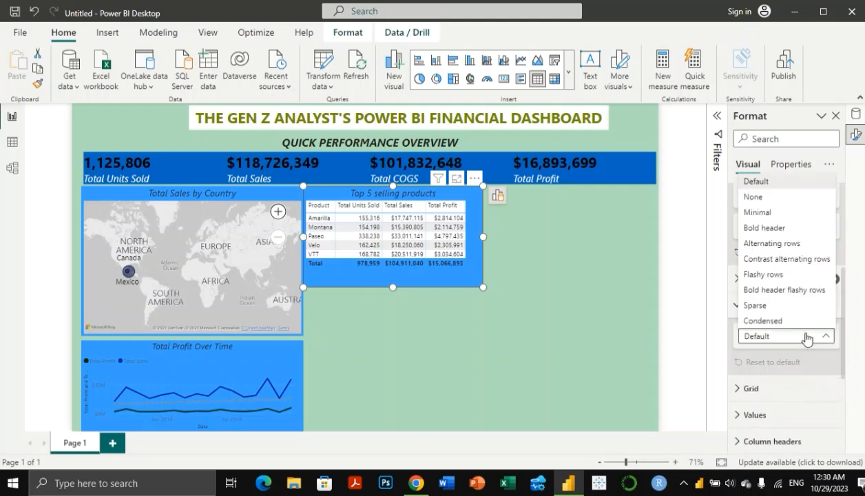
click(787, 229)
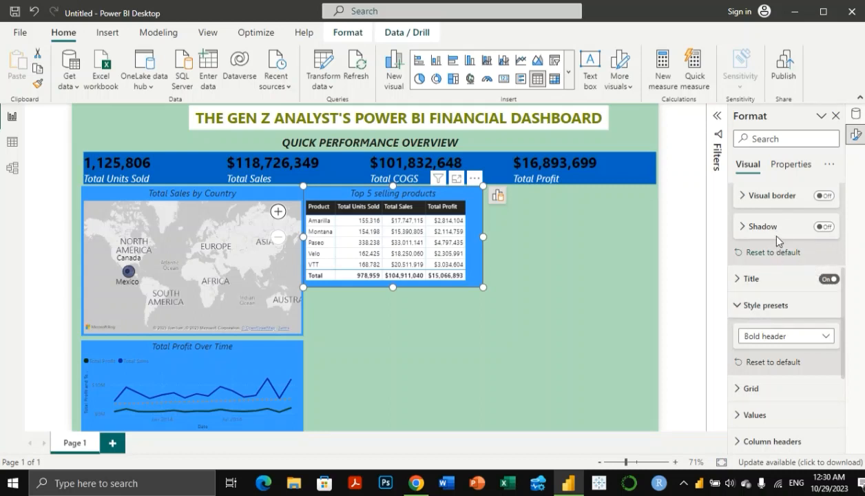
Step: Apply the Contrast alternating rows style preset to the Top 5 selling products table
scroll(791, 324, up, 1)
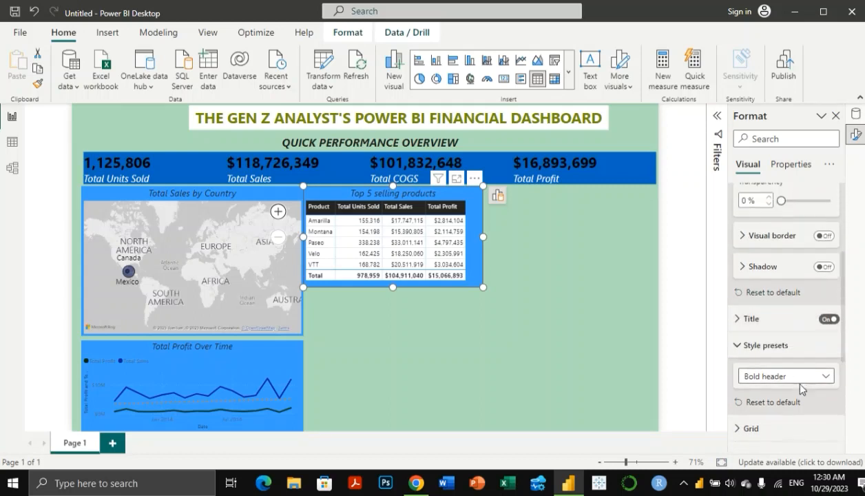
scroll(801, 371, up, 2)
scroll(800, 372, down, 3)
click(794, 343)
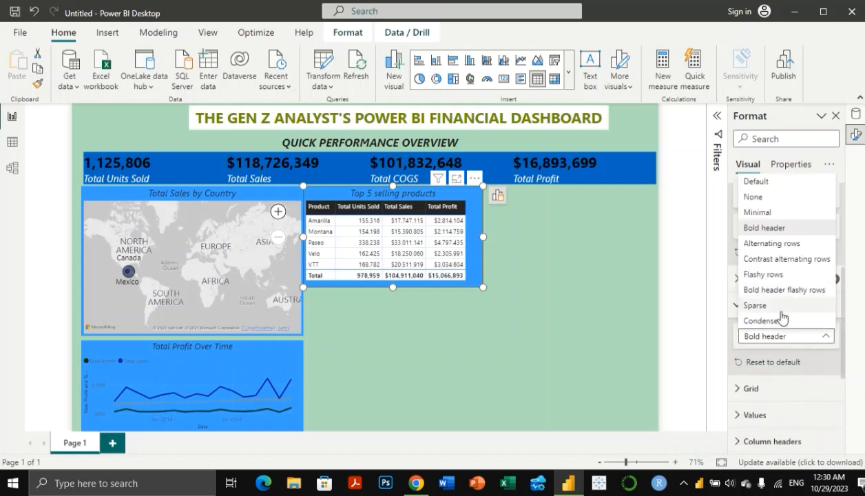
click(787, 261)
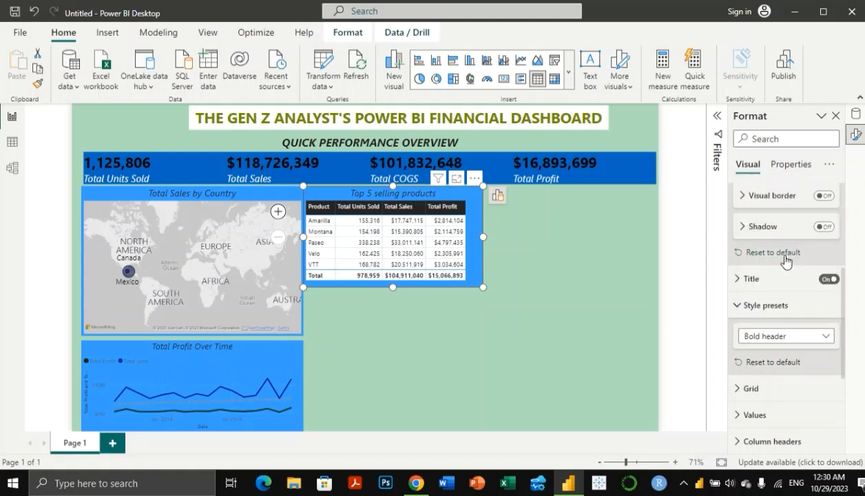
click(797, 337)
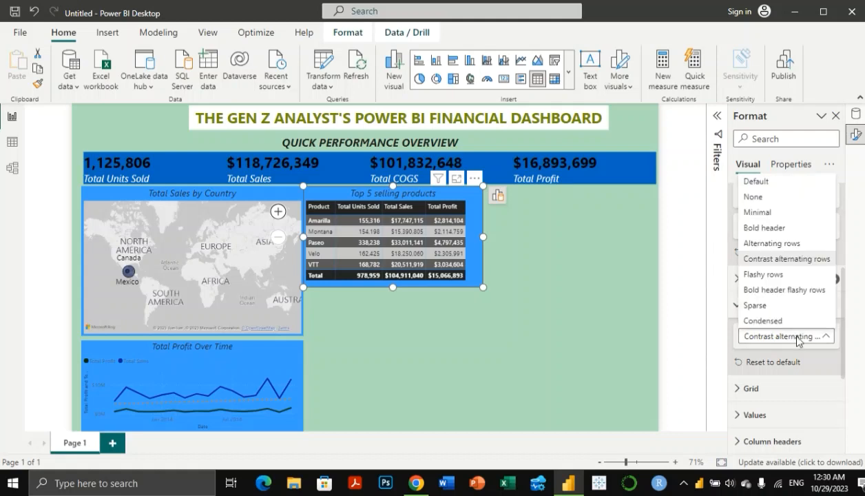
click(538, 284)
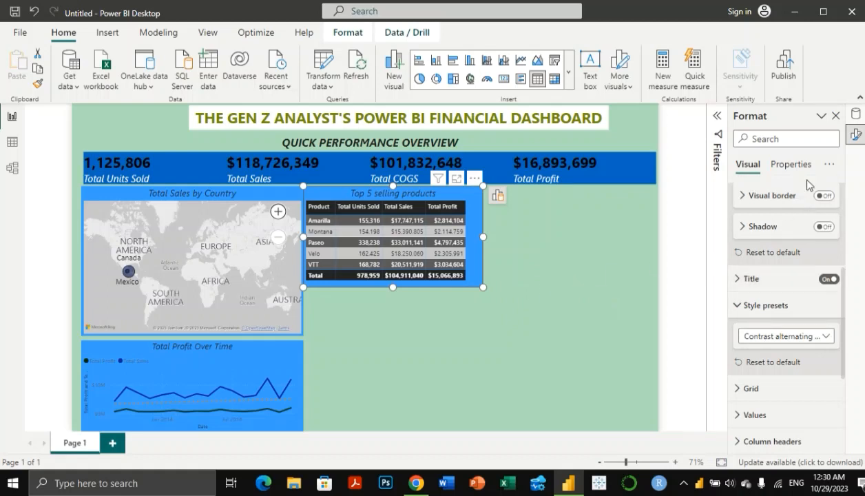
Step: Insert a treemap in the empty space below the product table and use Segment as its category
click(855, 140)
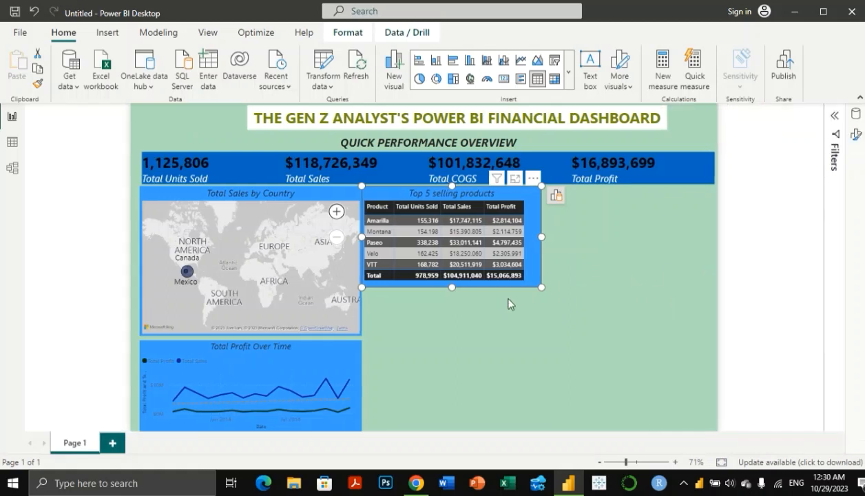
click(544, 326)
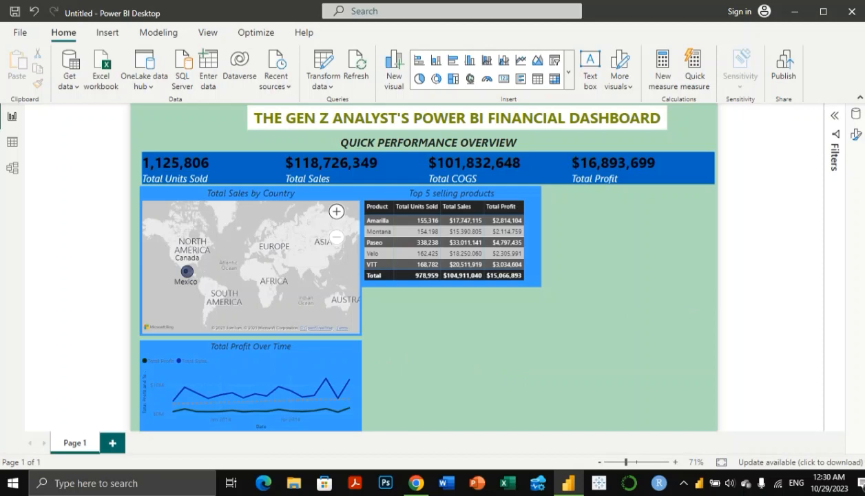
click(855, 117)
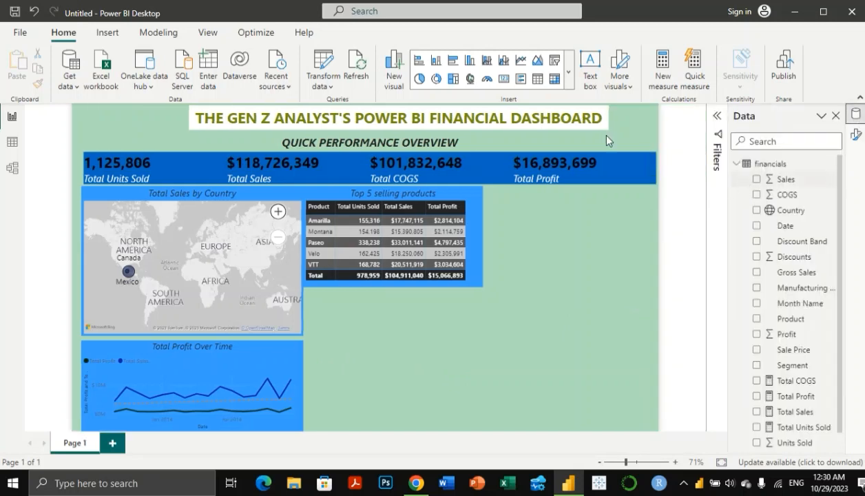
click(455, 80)
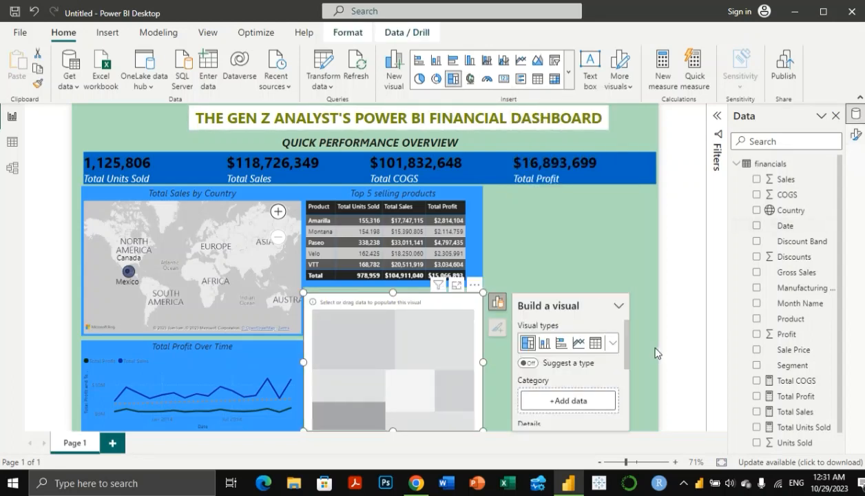
scroll(600, 358, down, 2)
scroll(607, 364, up, 2)
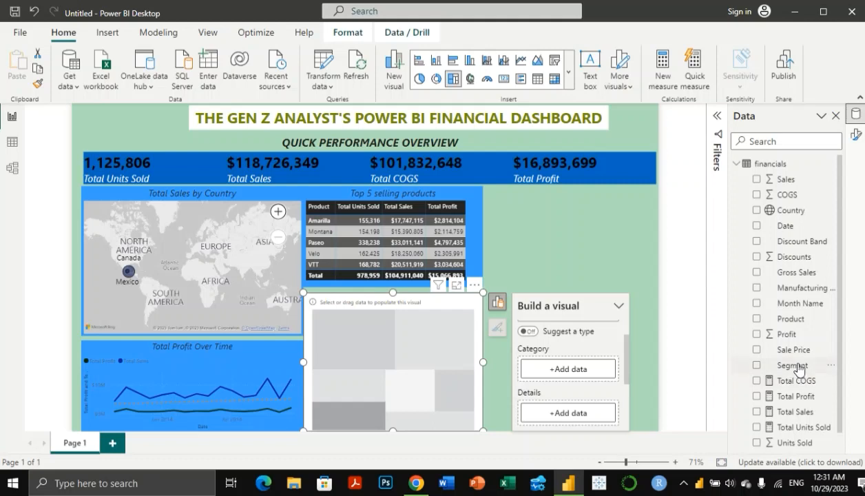
drag(794, 369, 581, 373)
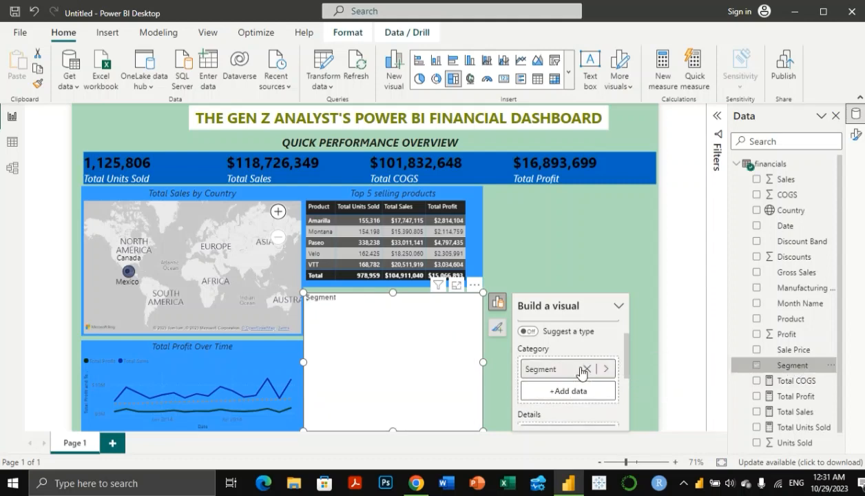
Step: Use Total Sales as the treemap's values and widen the visual to the end of the KPI band
scroll(624, 376, down, 3)
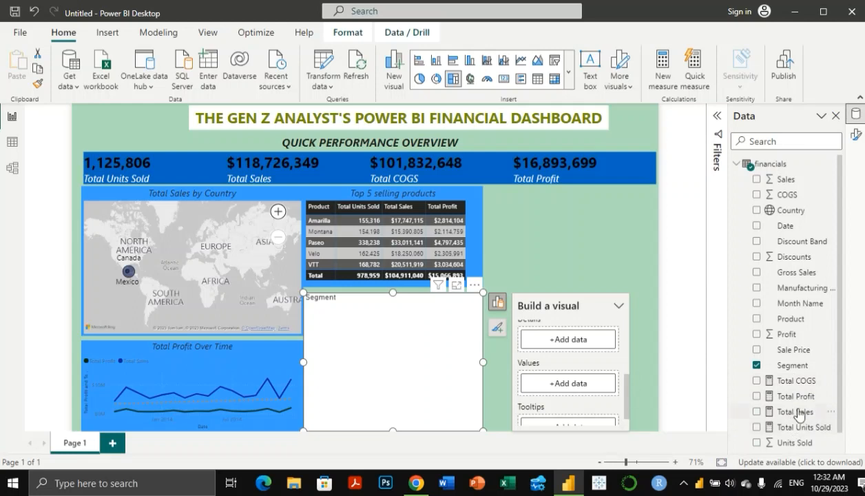
drag(800, 413, 590, 383)
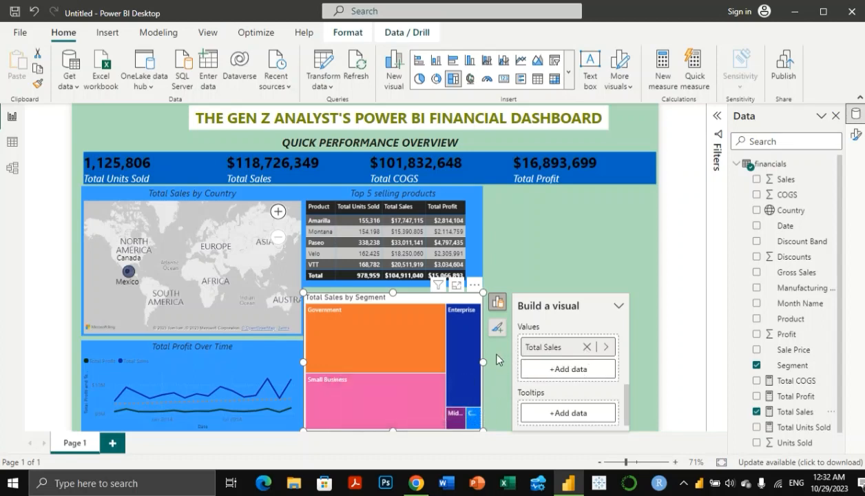
drag(483, 362, 655, 360)
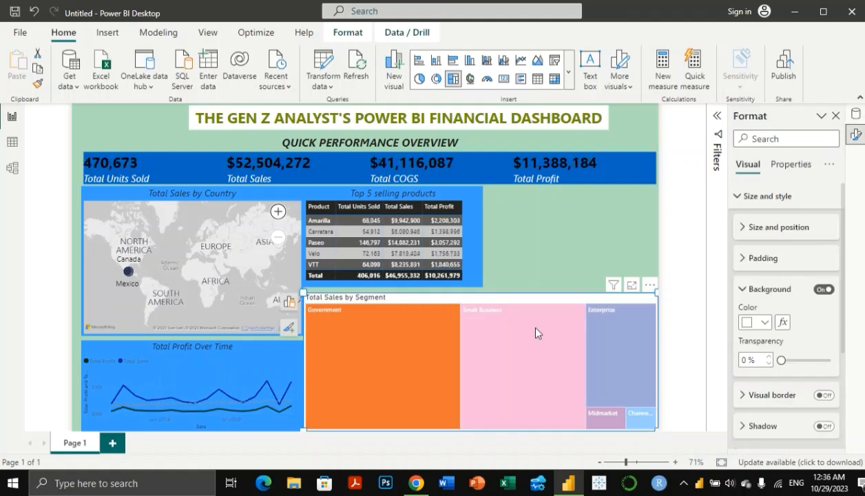
Step: Try a dark navy and a pale periwinkle theme color as the treemap's background
click(762, 324)
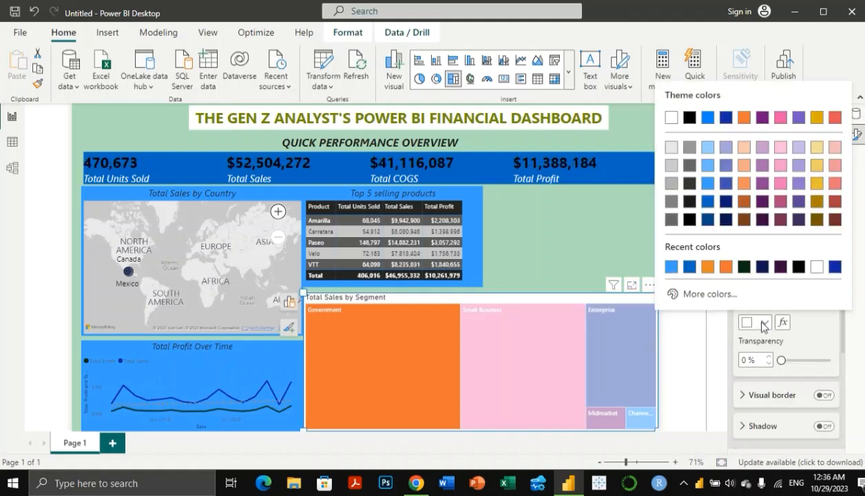
click(726, 221)
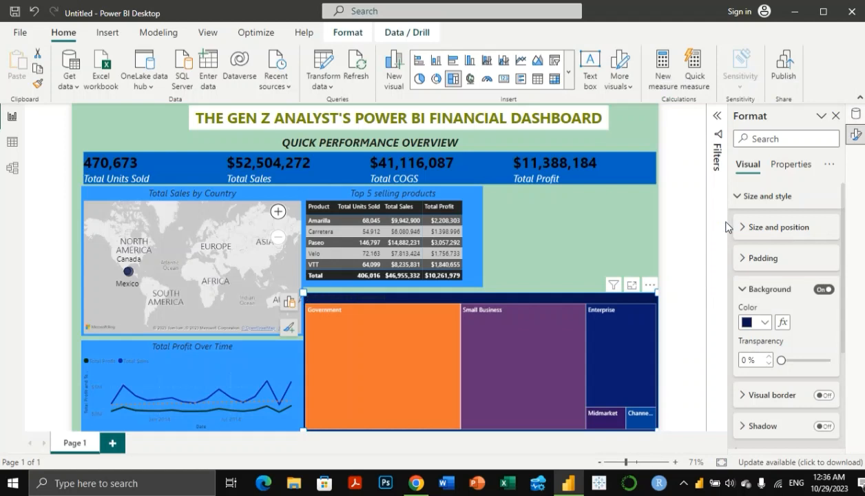
click(751, 321)
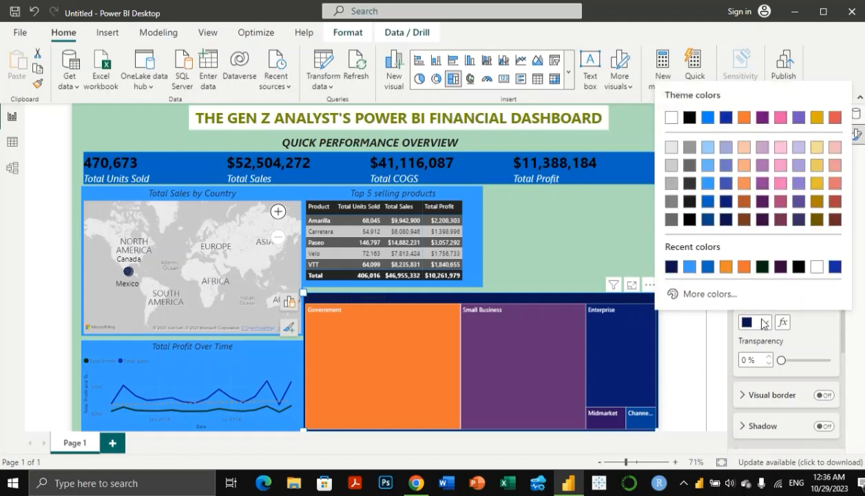
click(726, 165)
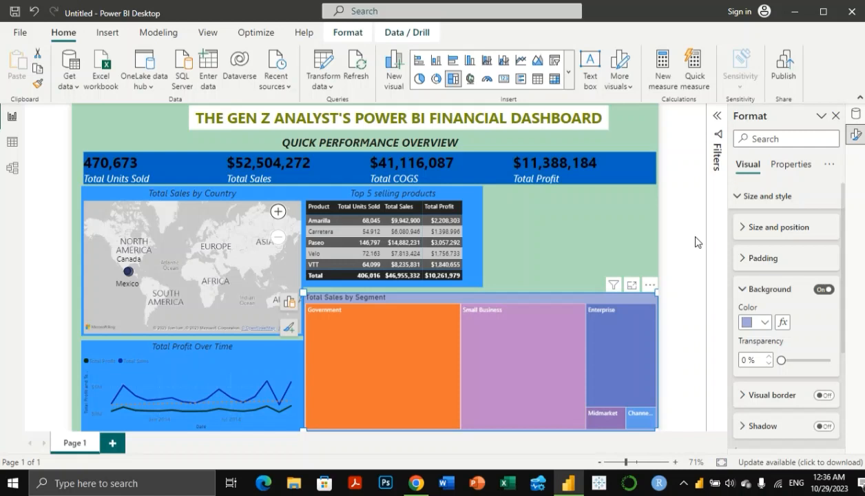
Step: Set the Total Sales by Segment treemap's background to a medium periwinkle blue theme color
click(765, 323)
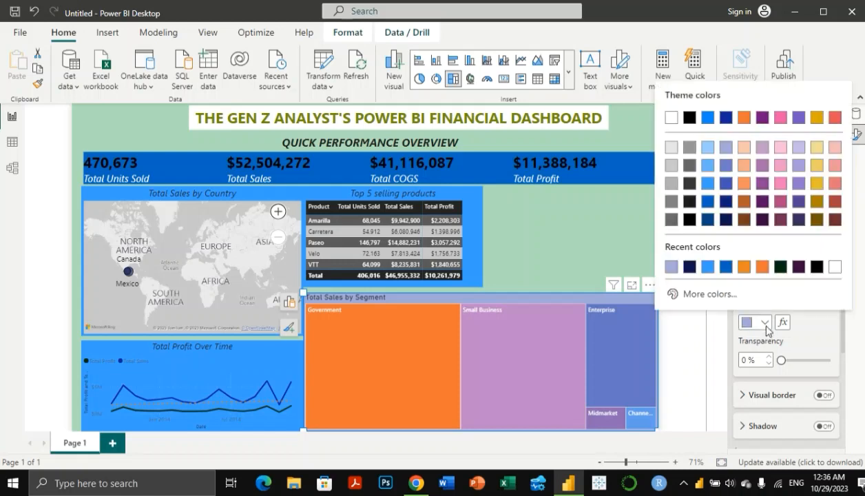
click(728, 167)
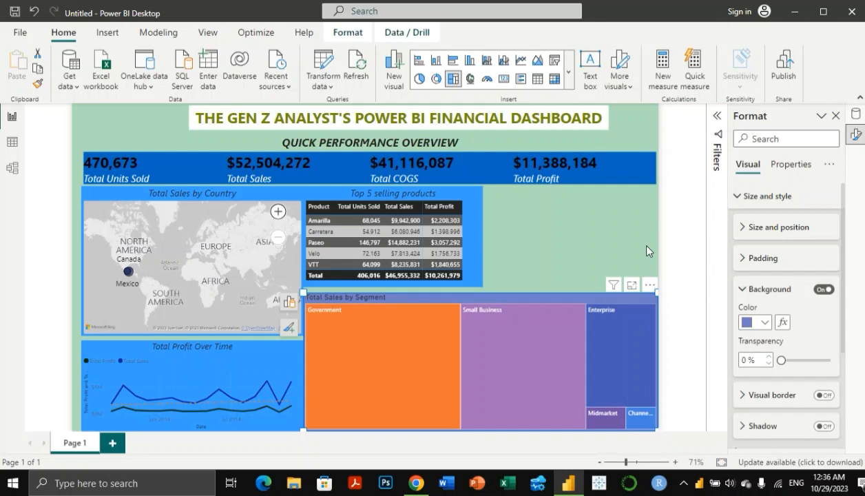
Step: Set the color of the treemap's Government segment to a dark brown theme color
scroll(770, 379, down, 1)
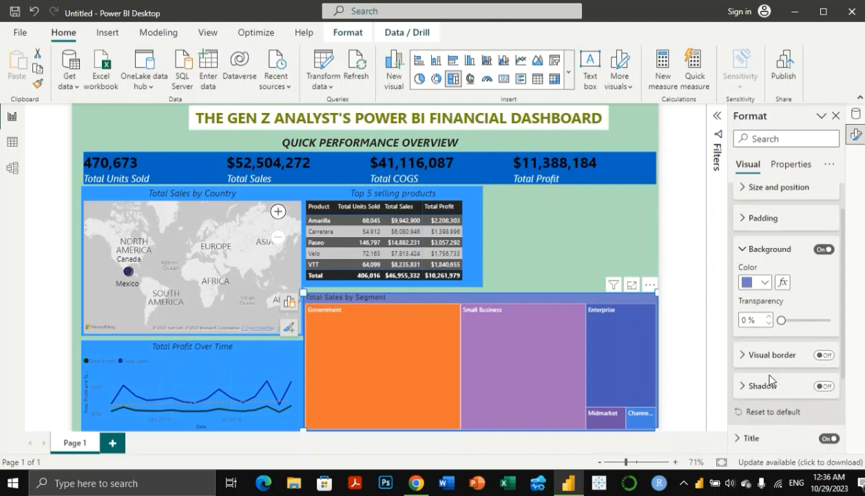
scroll(770, 379, down, 2)
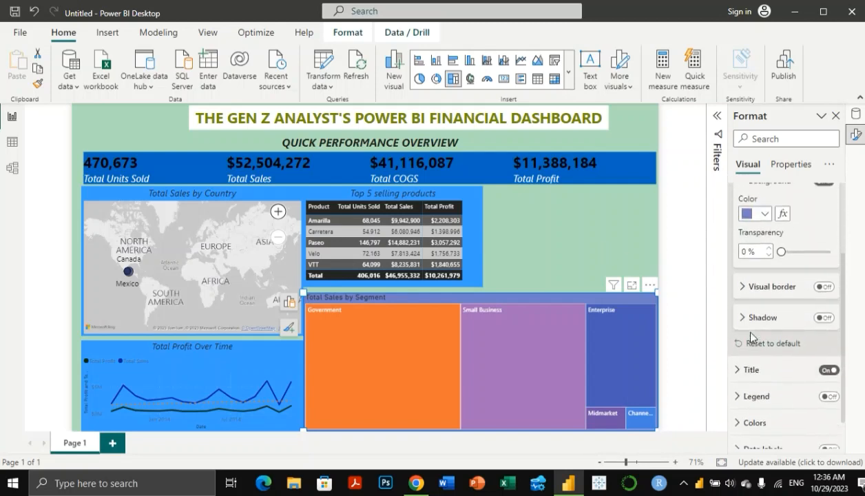
scroll(752, 337, down, 1)
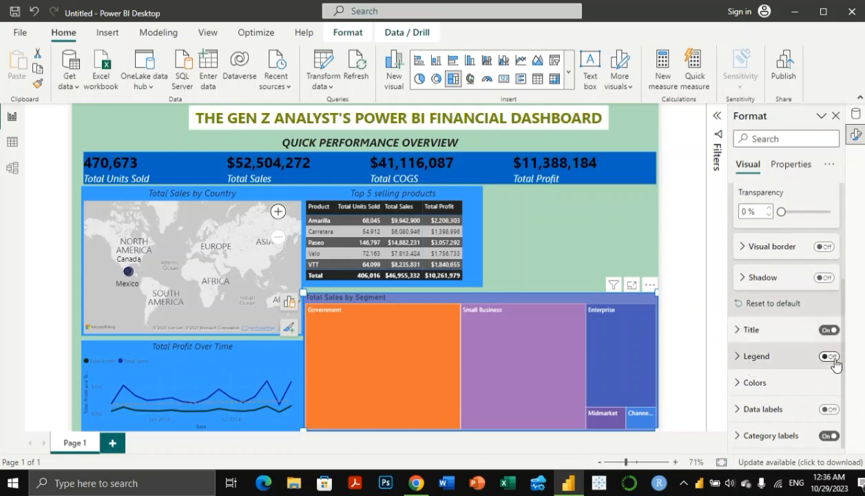
click(742, 384)
scroll(760, 342, down, 3)
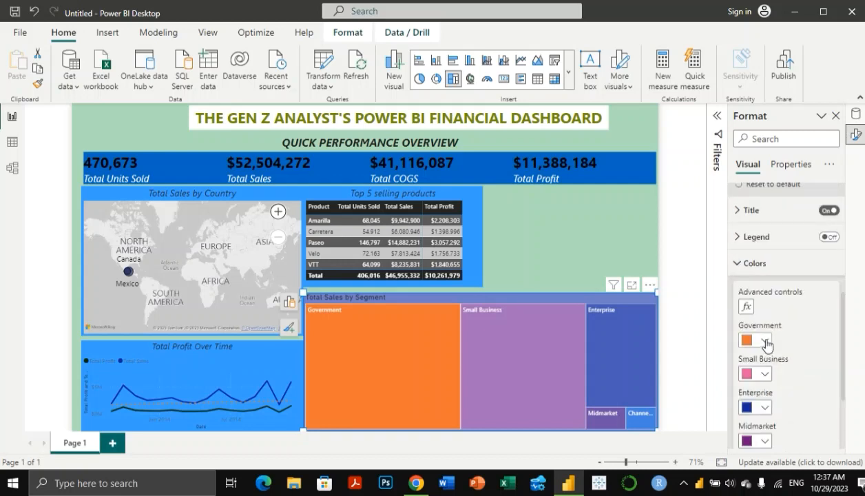
click(765, 341)
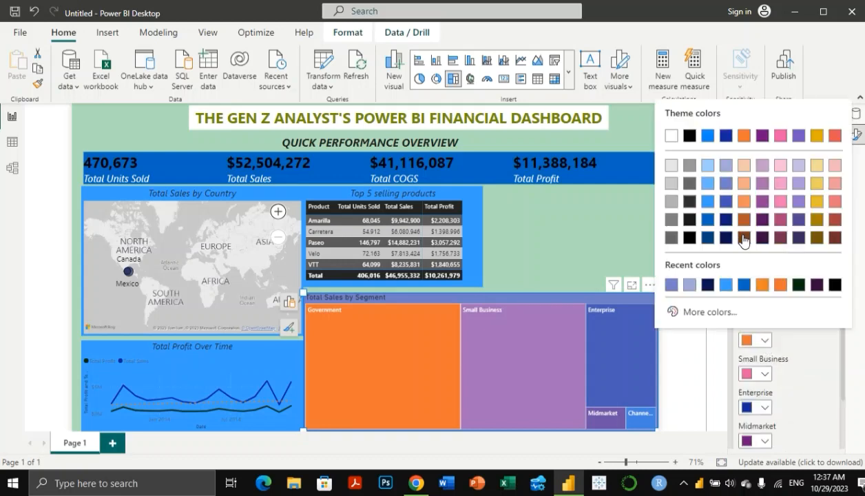
click(743, 237)
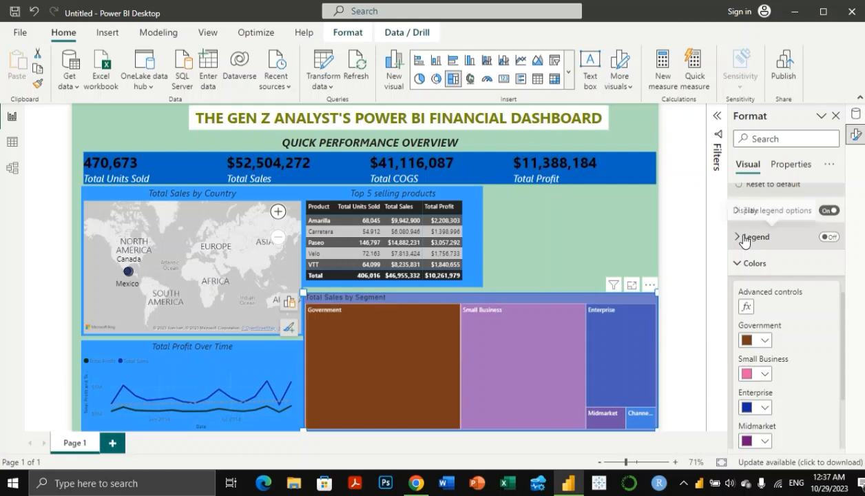
Step: Color the treemap's Small Business segment dark plum, Enterprise dark navy and Midmarket very dark green
click(765, 375)
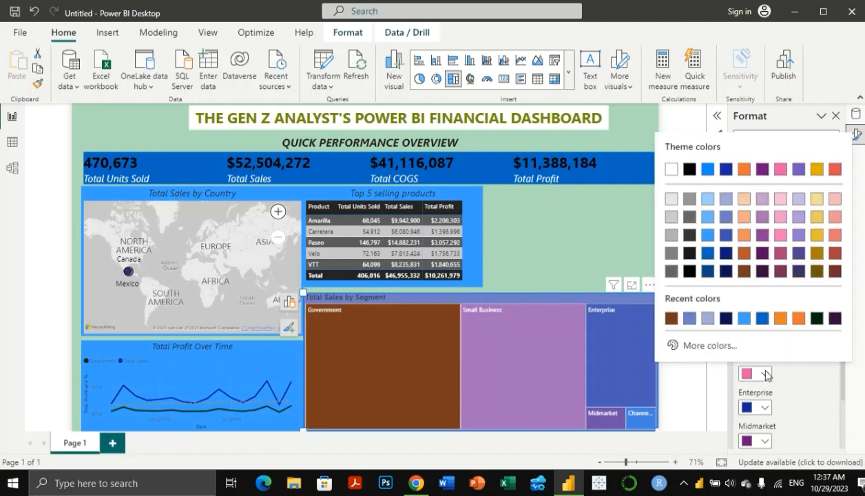
click(782, 271)
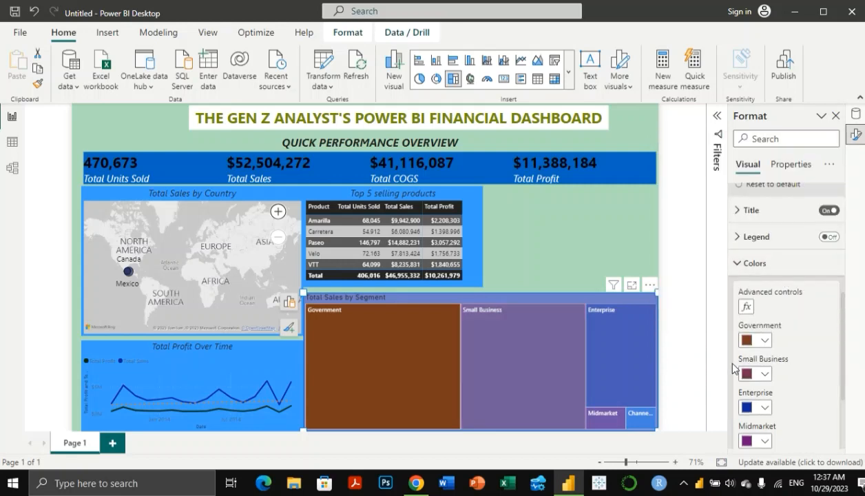
click(765, 409)
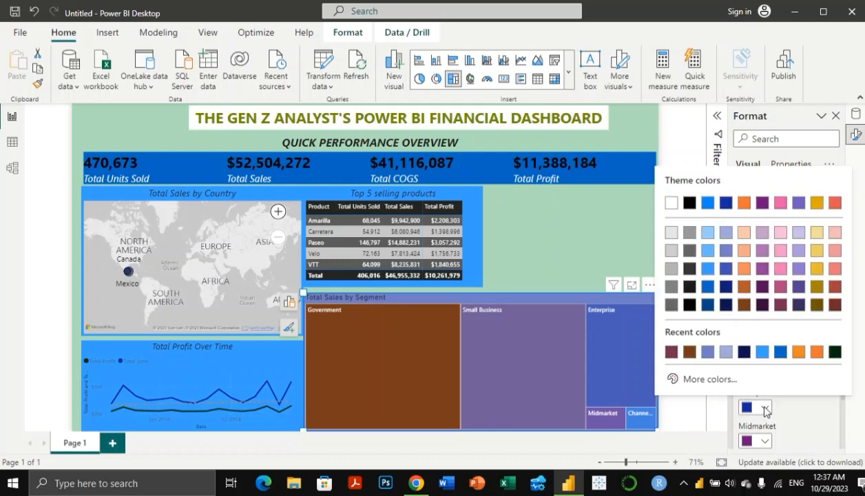
click(727, 312)
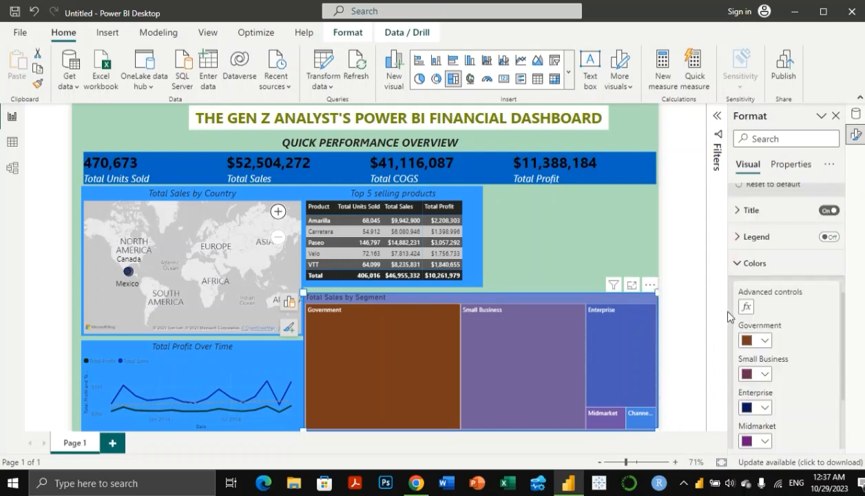
click(766, 442)
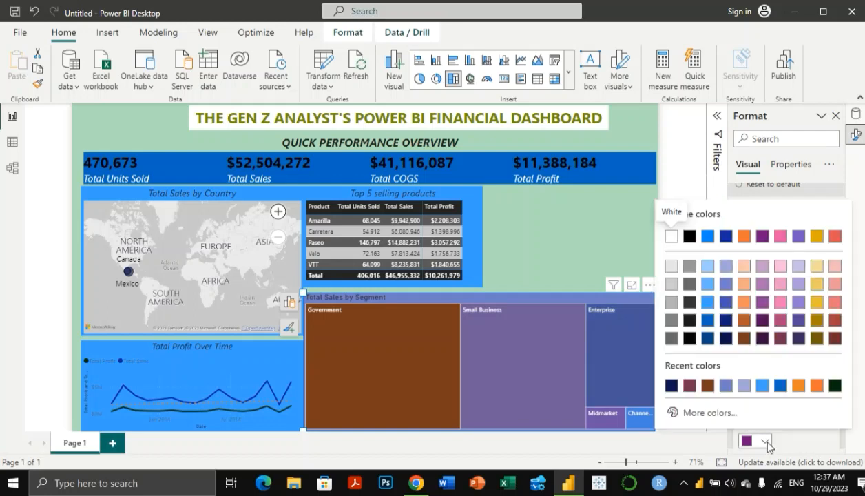
click(836, 386)
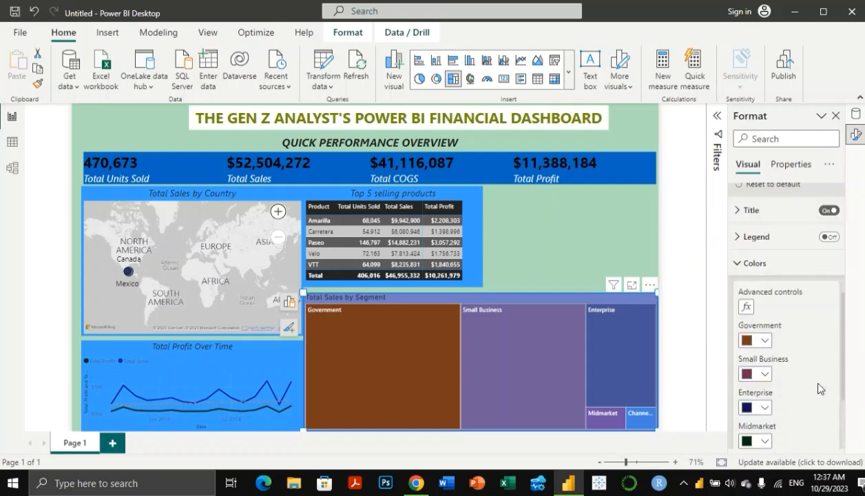
scroll(787, 413, down, 3)
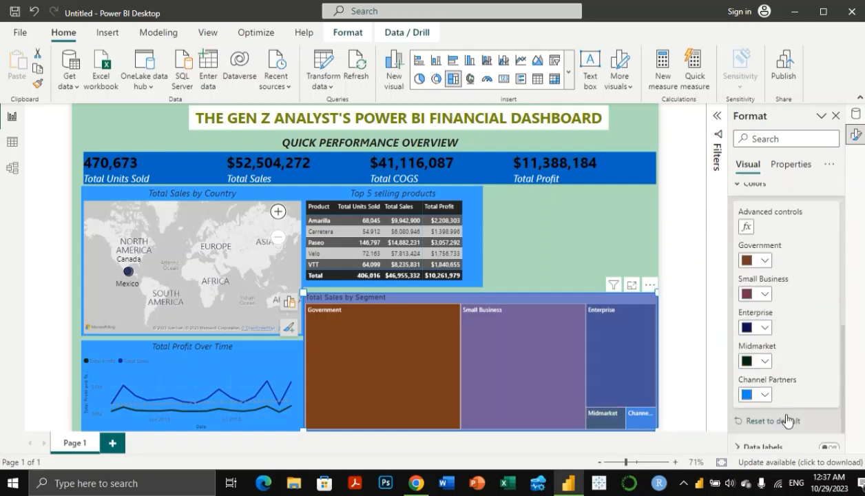
scroll(766, 363, up, 4)
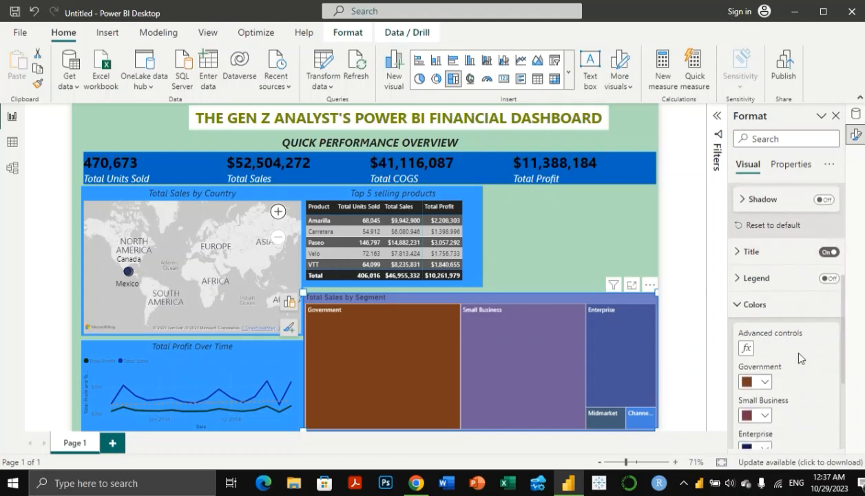
scroll(810, 394, down, 2)
scroll(809, 394, down, 1)
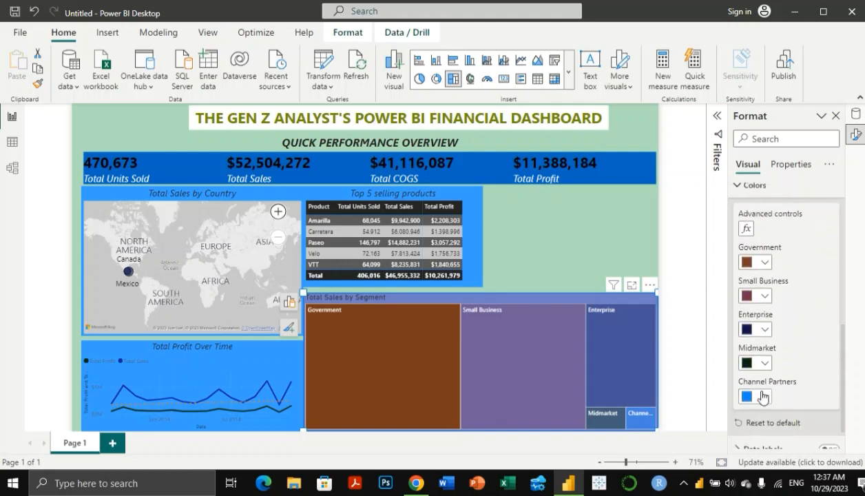
click(524, 273)
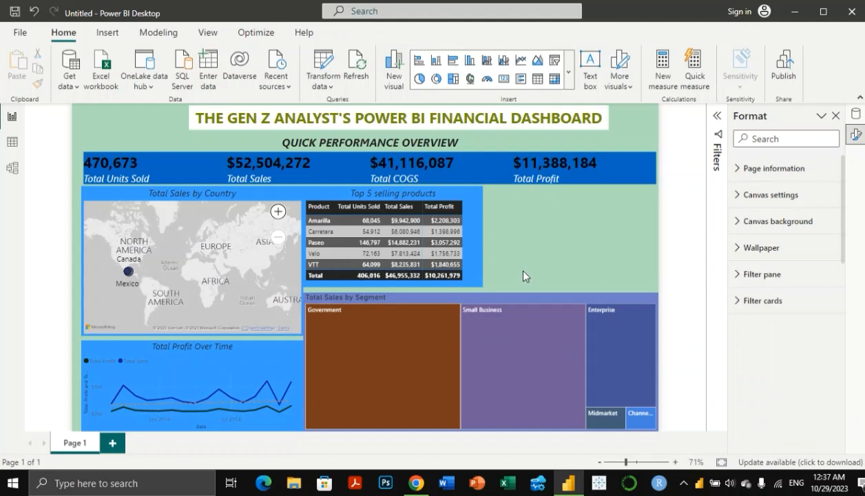
click(619, 299)
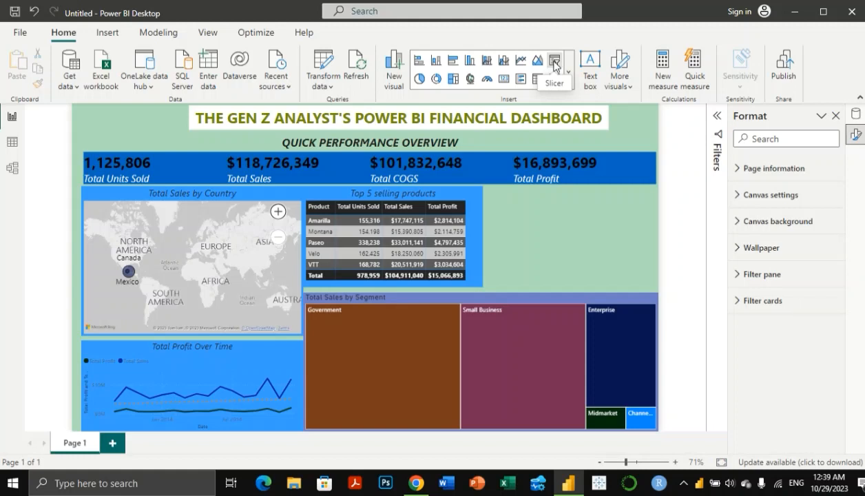
Step: Insert a narrow slicer beside the Top 5 selling products table, match it to the table's height, and fill it with the Country field
click(554, 62)
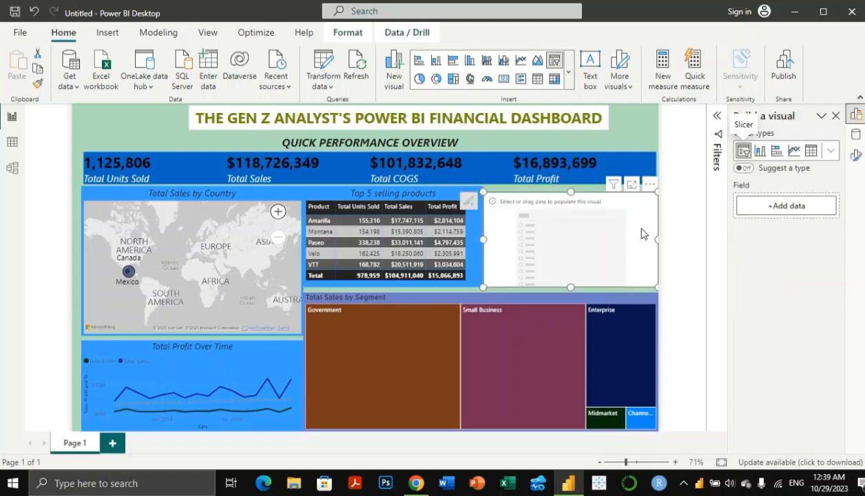
mouse_move(638, 197)
mouse_down()
mouse_move(625, 199)
mouse_move(647, 200)
mouse_up()
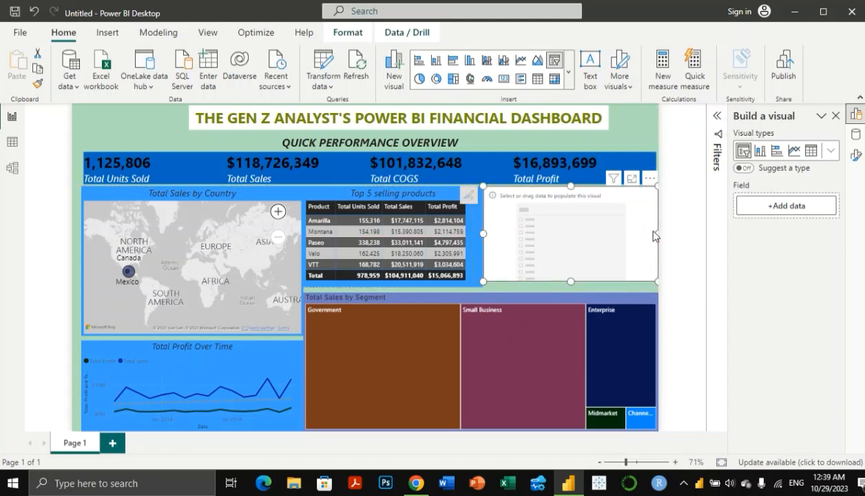
drag(658, 232, 532, 232)
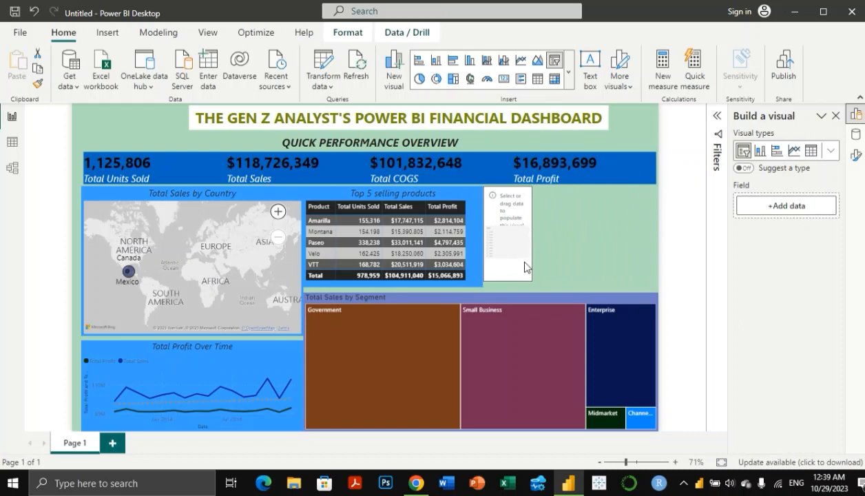
drag(508, 281, 510, 287)
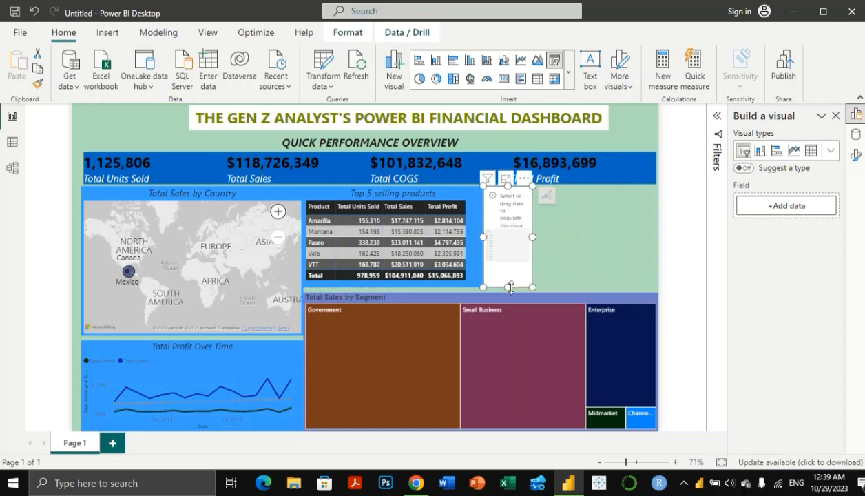
drag(532, 238, 542, 238)
mouse_move(512, 187)
mouse_down()
mouse_move(508, 193)
mouse_move(519, 193)
mouse_up()
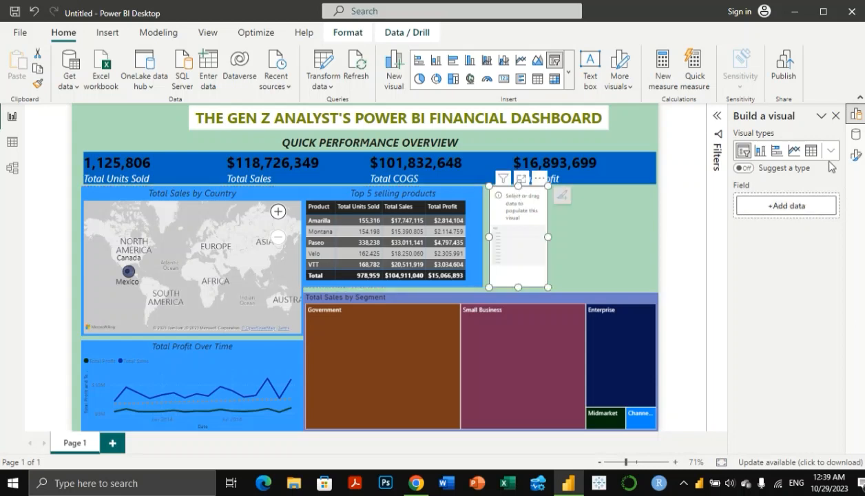
click(856, 134)
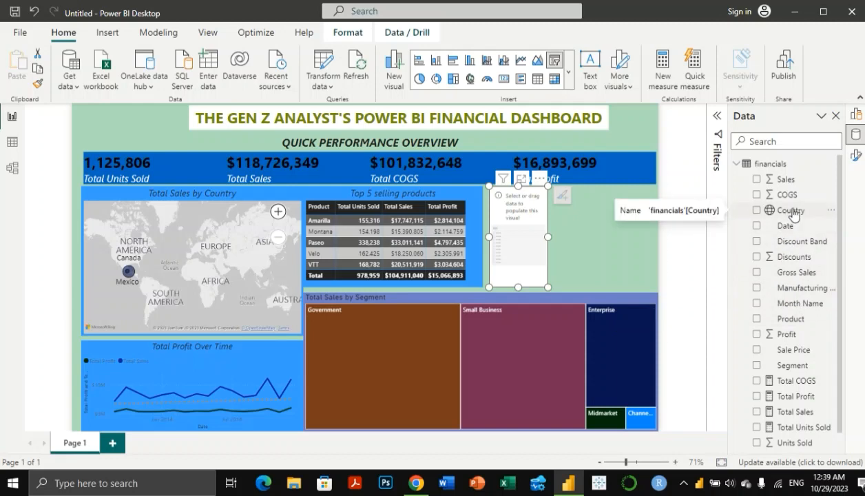
click(757, 210)
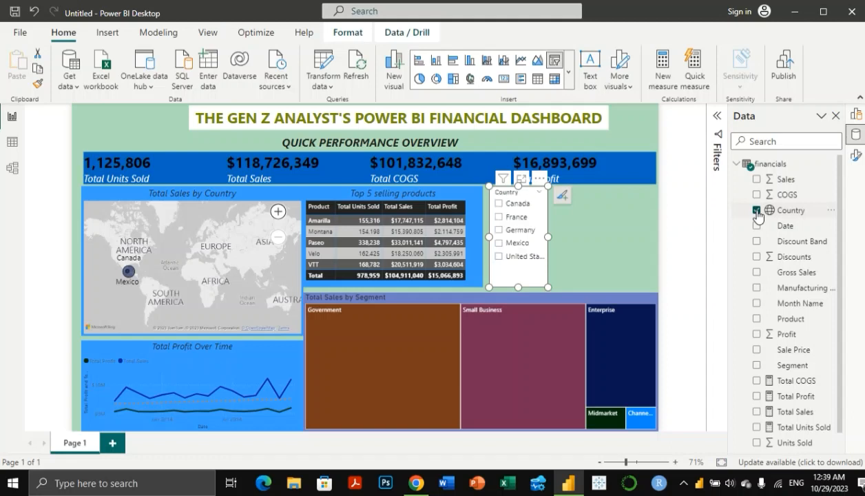
Step: Filter the dashboard by each country in the slicer in turn, from Canada to the United States, ending on Canada again
click(501, 205)
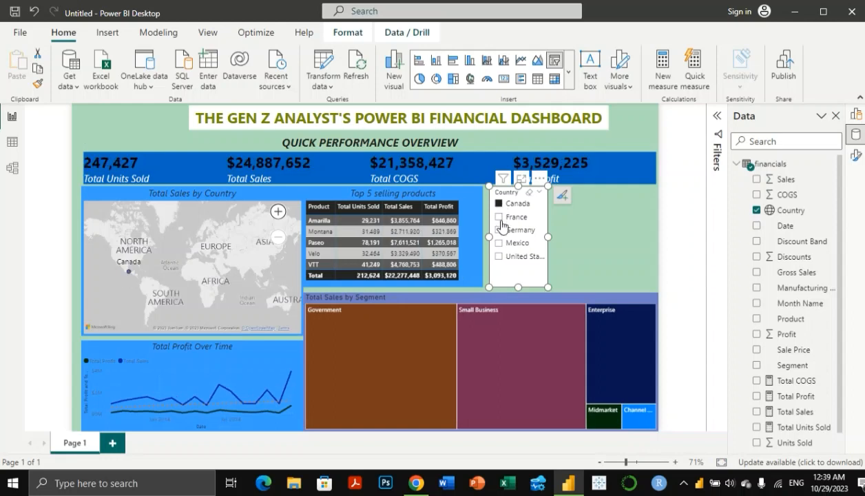
click(499, 217)
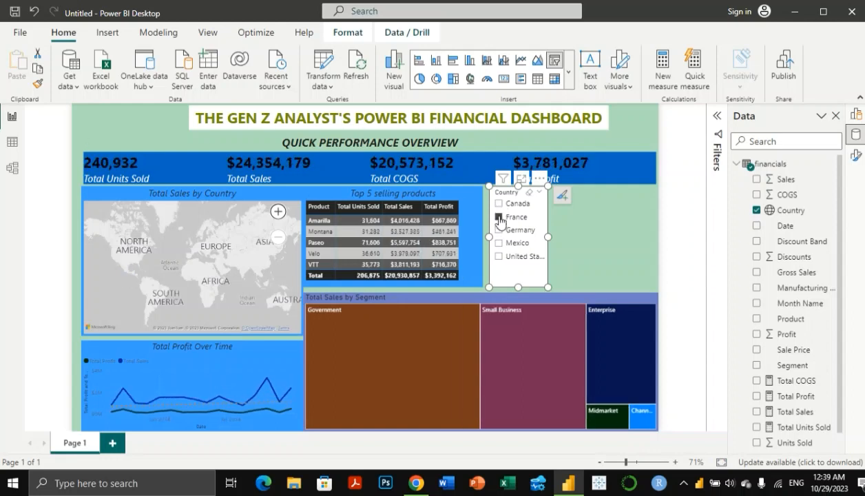
click(498, 231)
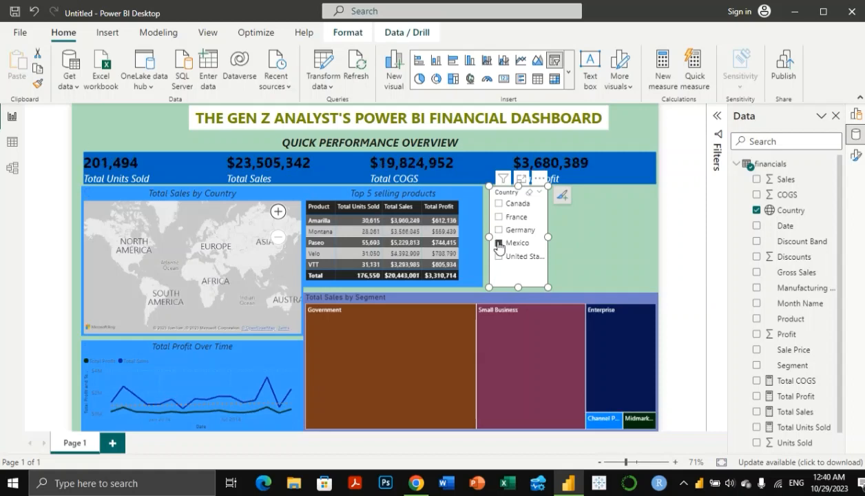
click(499, 257)
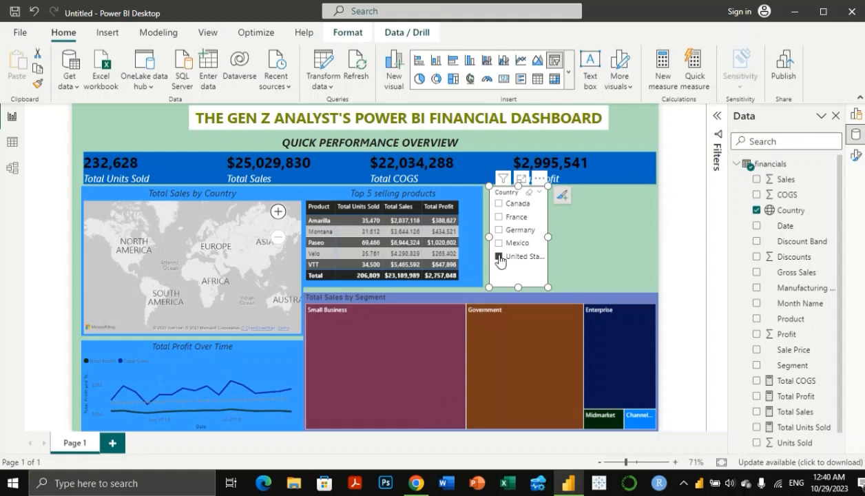
click(500, 204)
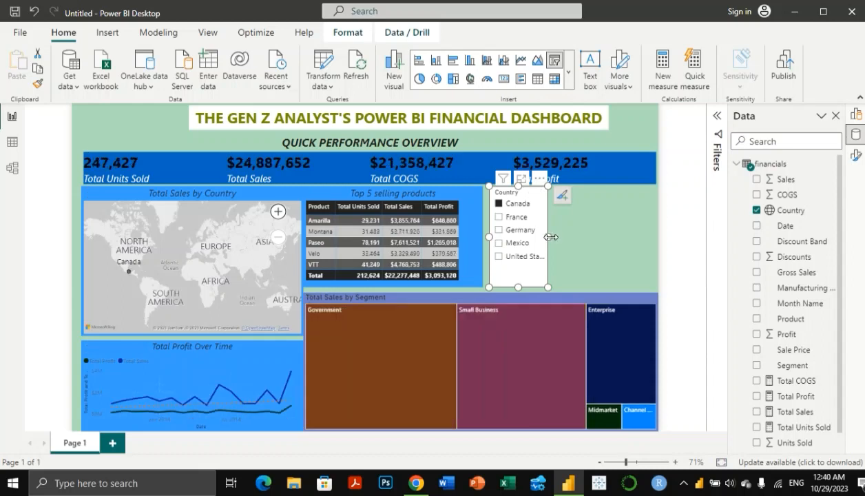
Step: Widen the Country slicer slightly and clear its country selection
drag(551, 237, 557, 238)
click(539, 197)
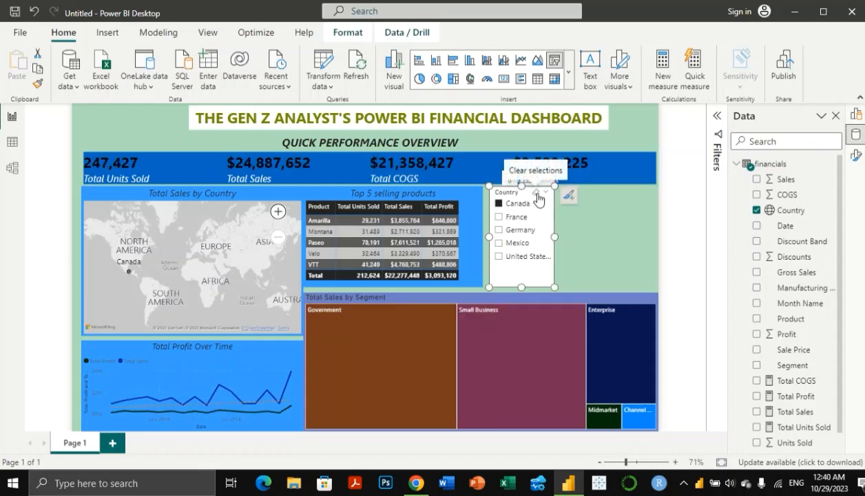
click(538, 197)
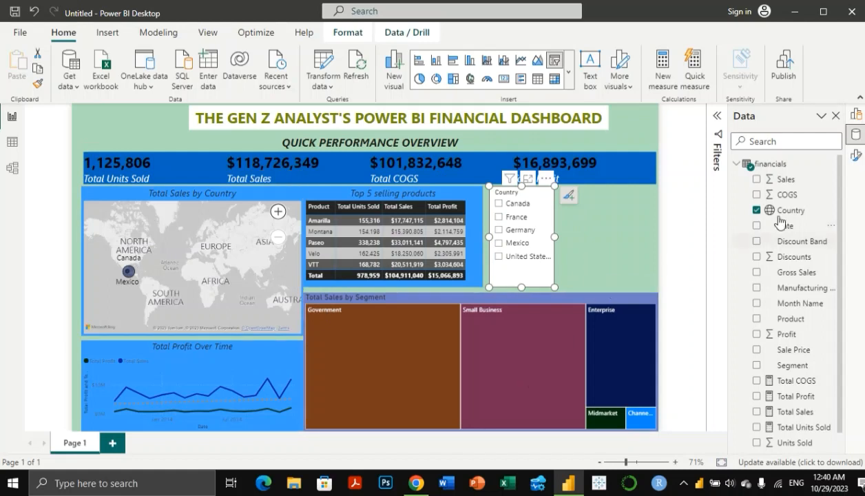
Step: Set the Country slicer's background to the orange theme color
click(858, 155)
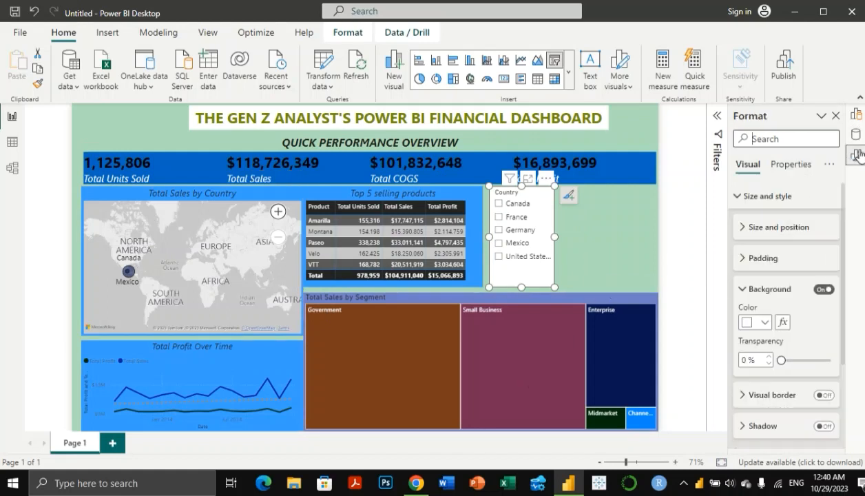
click(766, 325)
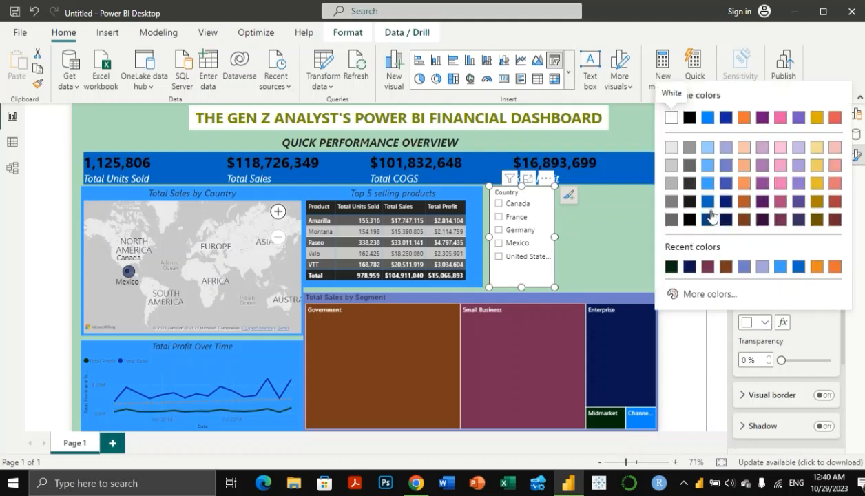
click(744, 119)
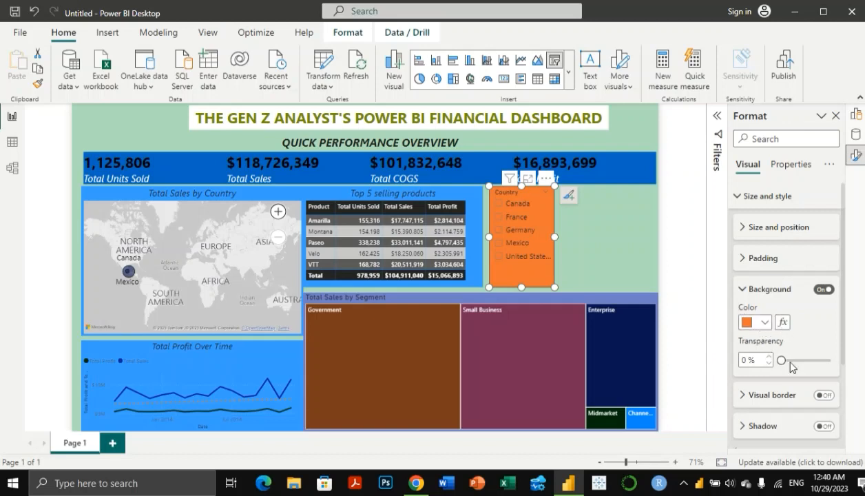
Step: Set the font color of the Country slicer's values to white
scroll(793, 398, down, 4)
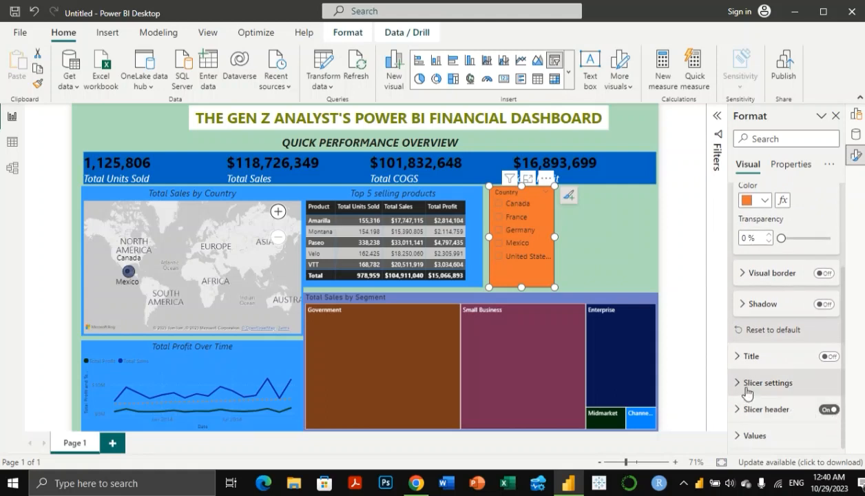
click(744, 435)
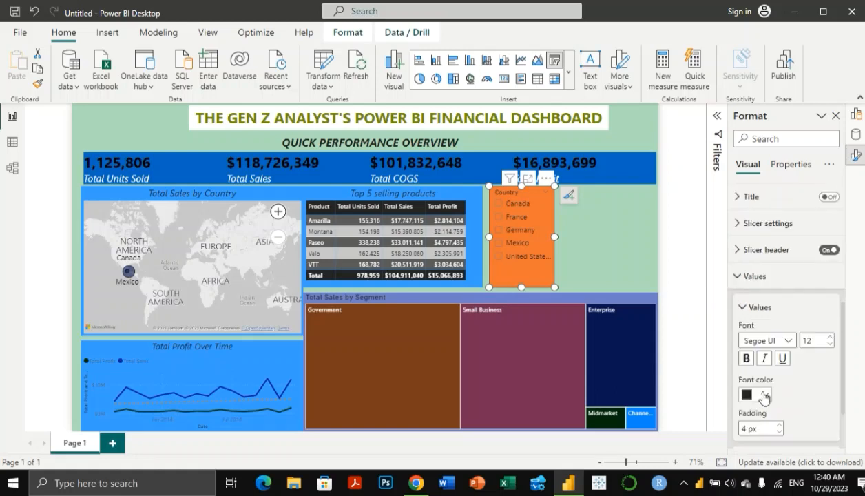
click(764, 396)
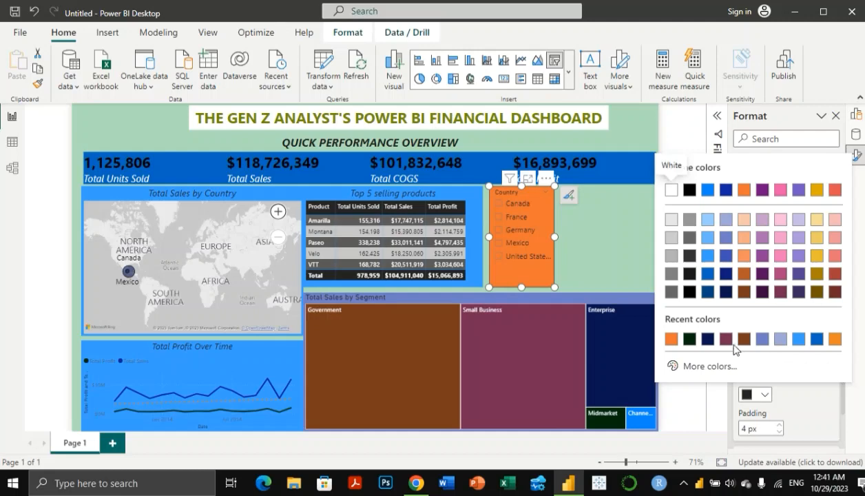
click(670, 193)
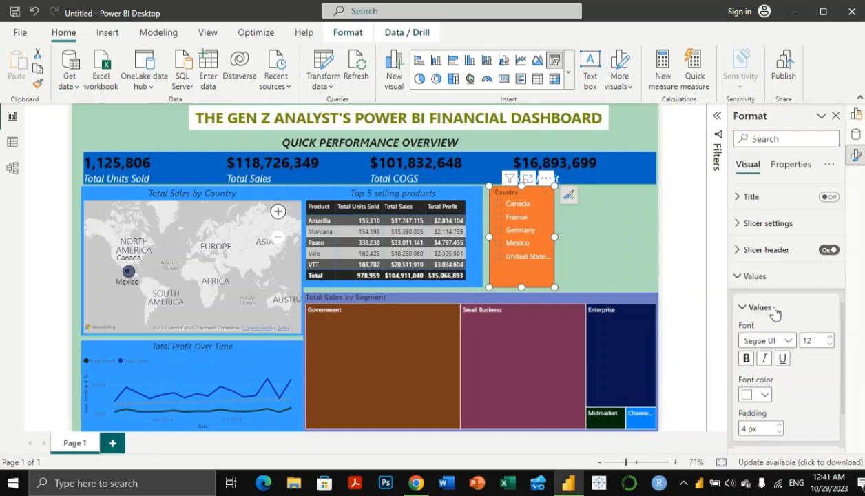
Step: Set the background of the Country slicer's values to a medium blue after trying dark green and navy
scroll(779, 400, down, 2)
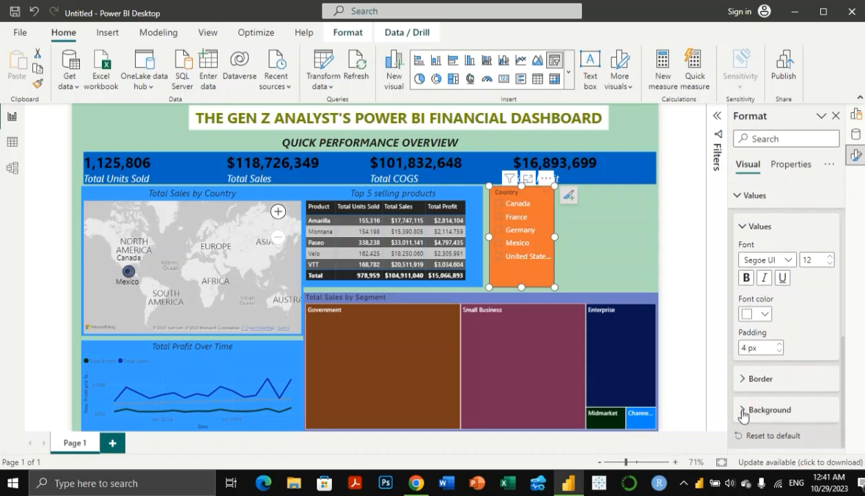
click(743, 412)
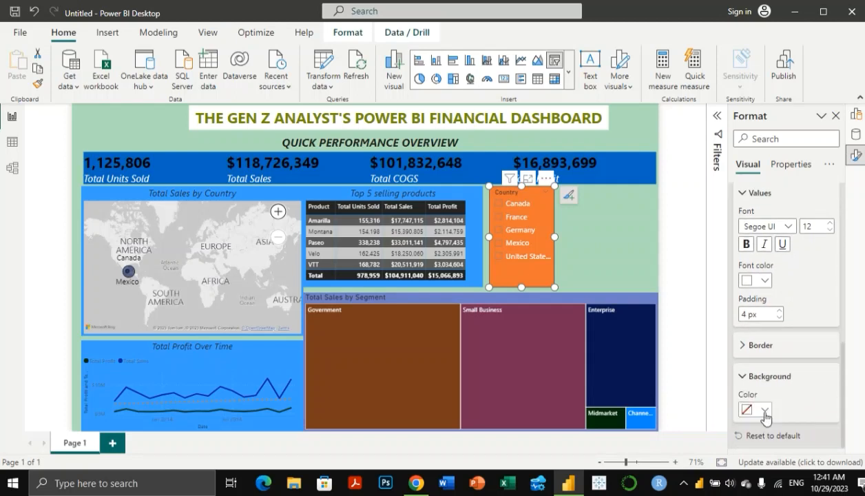
click(764, 410)
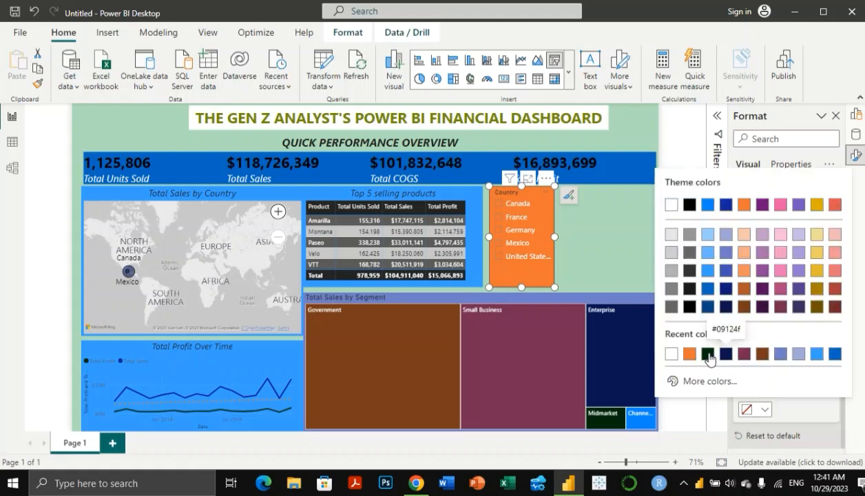
click(708, 354)
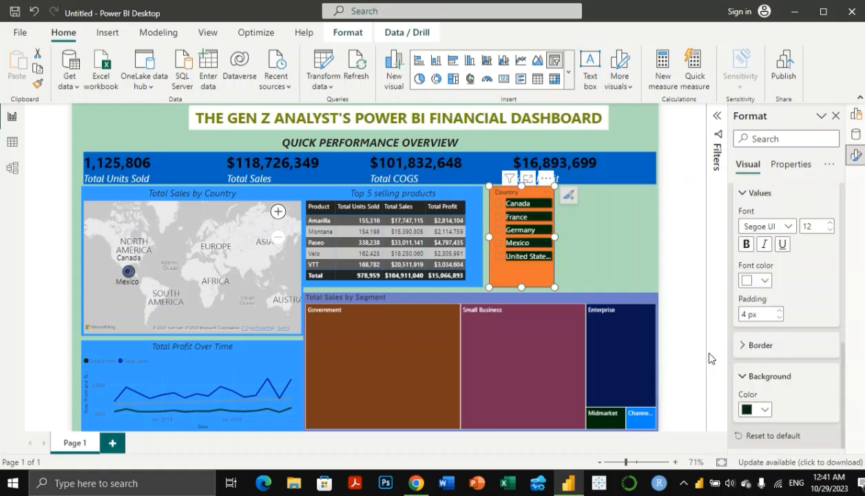
click(764, 409)
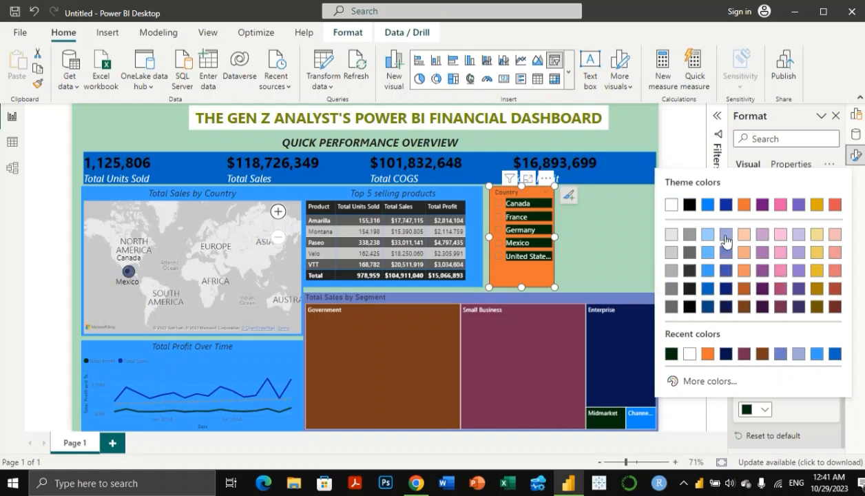
click(727, 290)
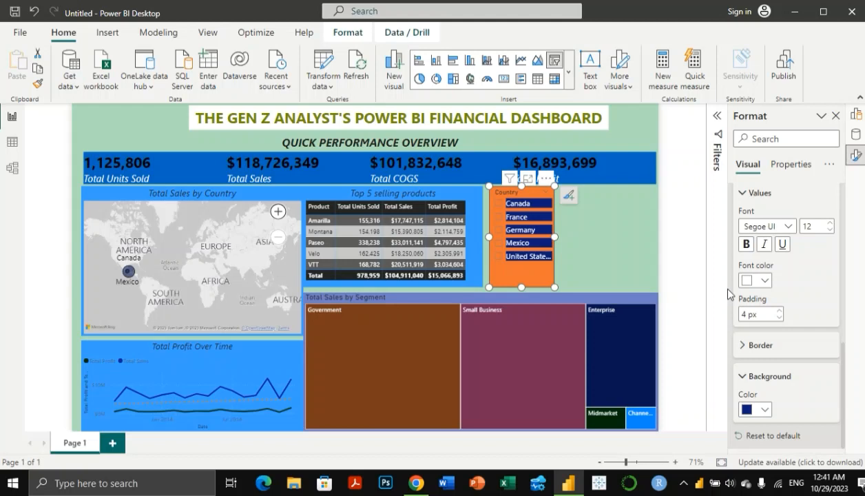
click(757, 411)
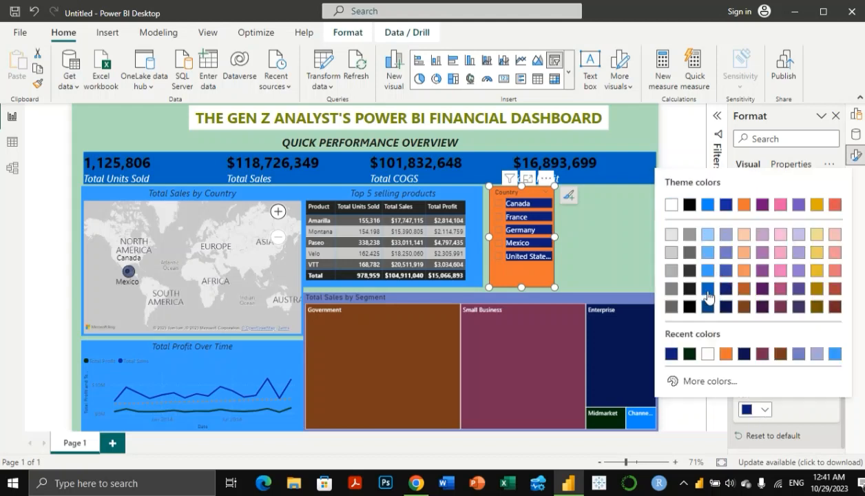
click(707, 290)
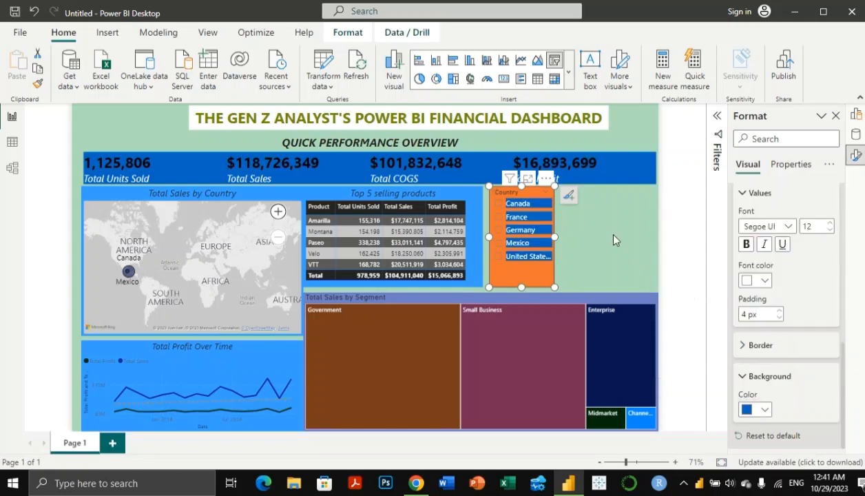
click(594, 229)
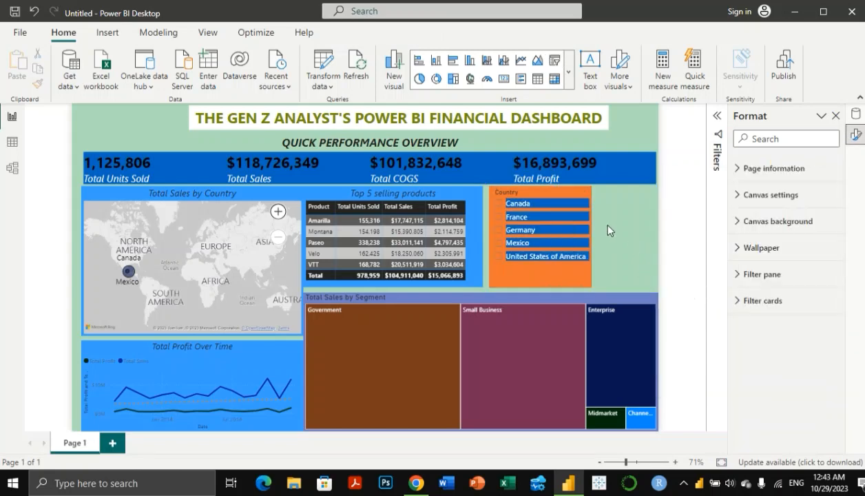
Step: Insert a second slicer and fit it into the empty space between the Country slicer and the dashboard's edge
click(556, 61)
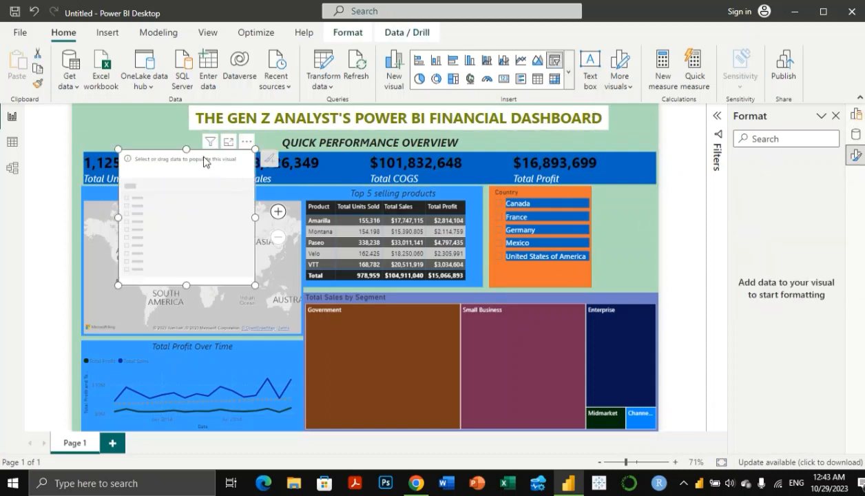
drag(215, 168, 617, 184)
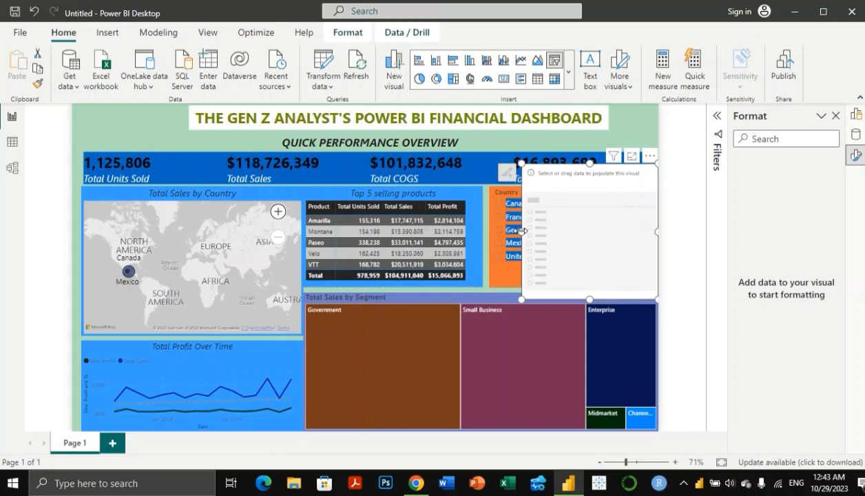
drag(525, 231, 596, 236)
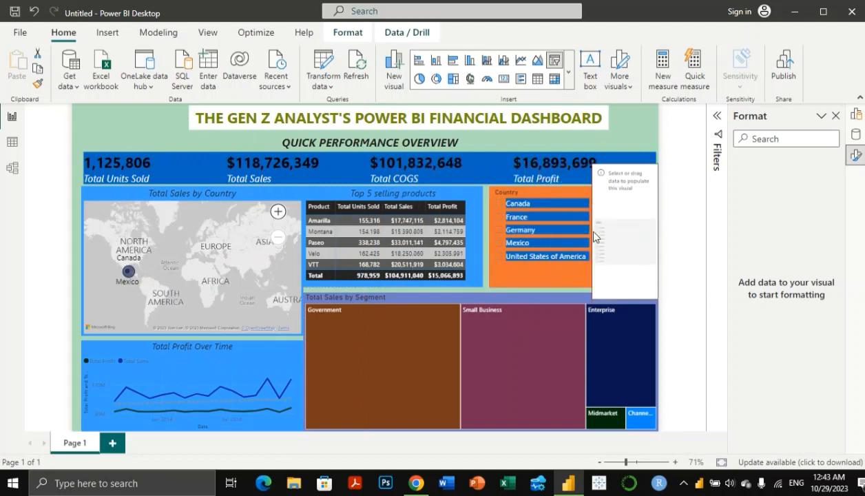
drag(620, 301, 627, 290)
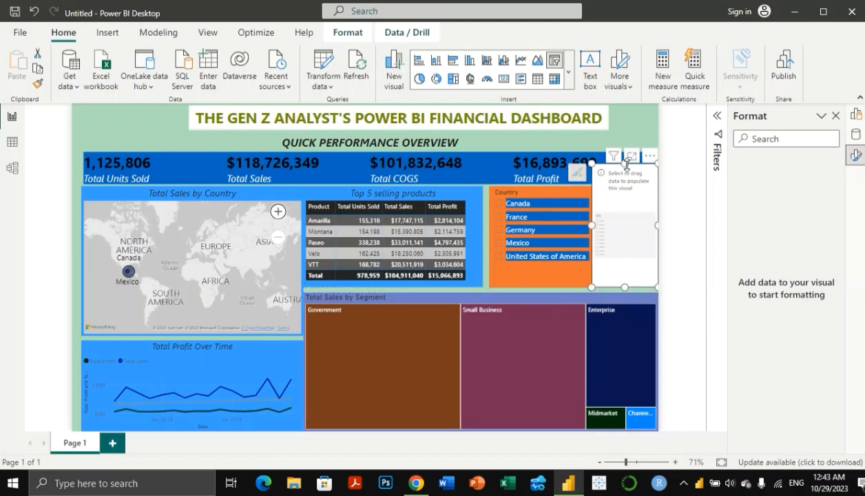
drag(626, 165, 627, 190)
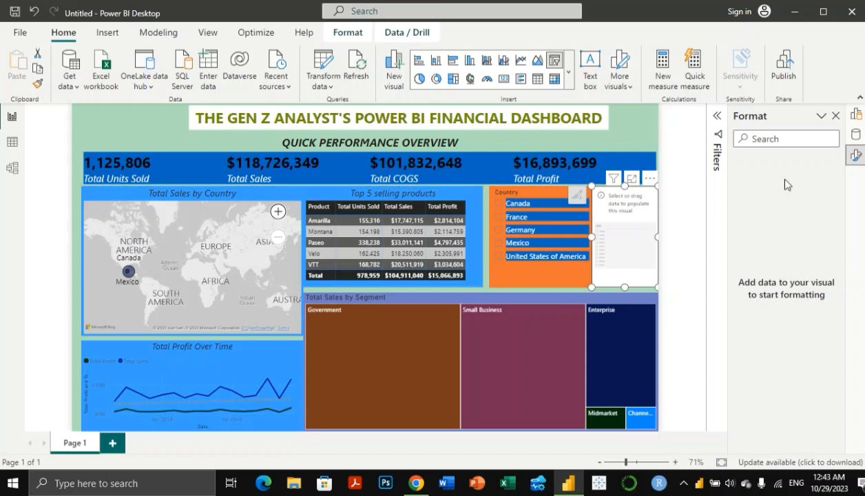
Step: Add the Year field from the financials table to the new slicer
click(859, 134)
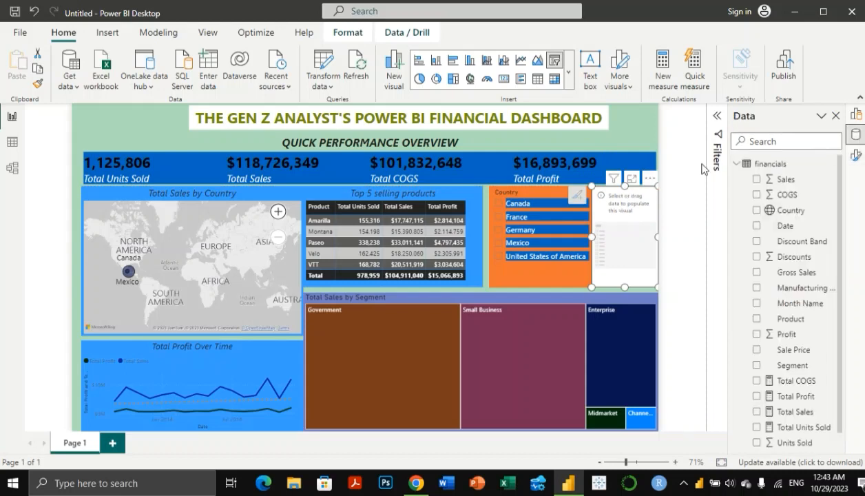
click(855, 115)
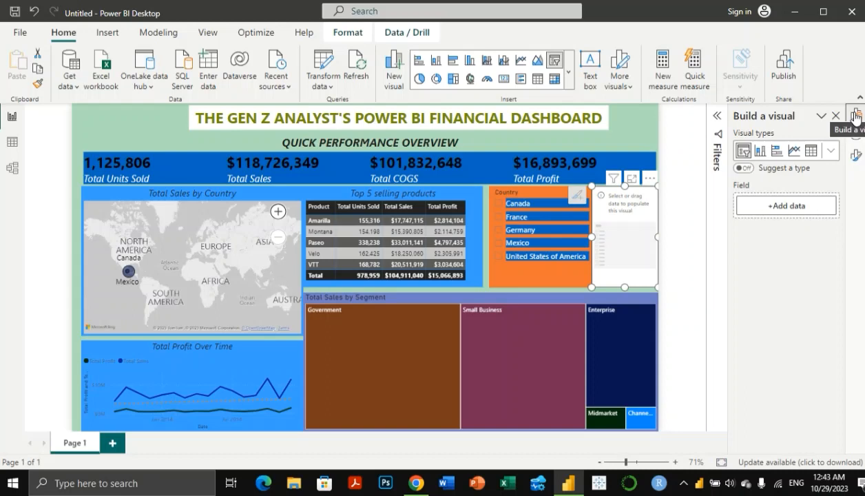
click(856, 136)
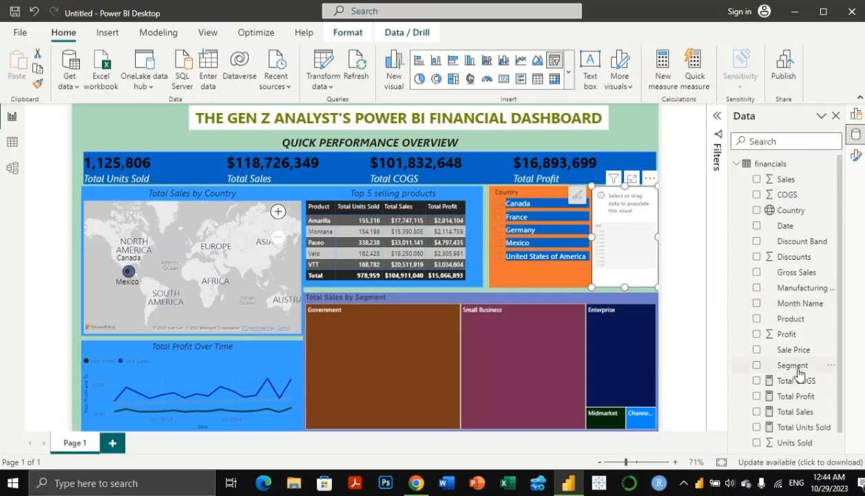
scroll(791, 343, down, 1)
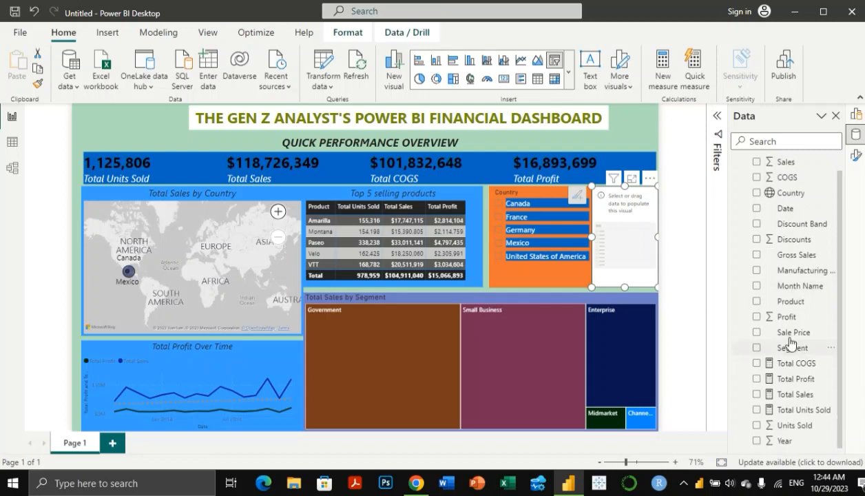
click(758, 441)
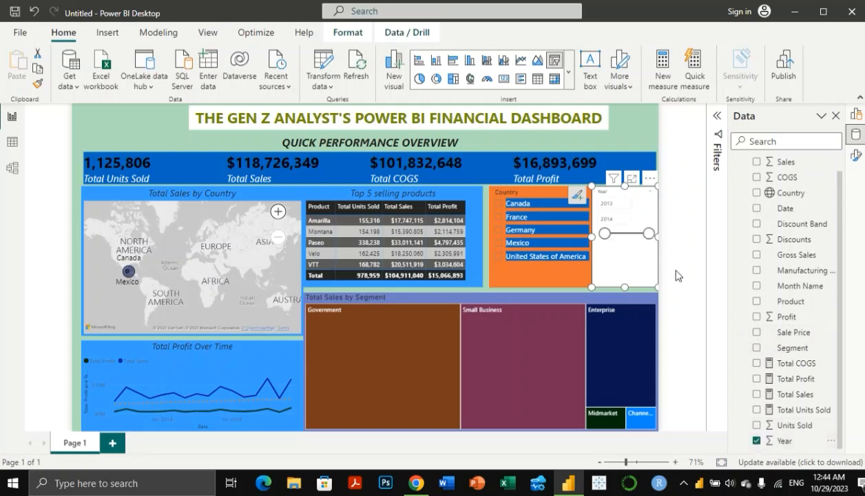
mouse_move(620, 232)
mouse_down()
mouse_move(632, 251)
mouse_move(629, 235)
mouse_up()
Step: Set the Year slicer's background to the darkest brown shade of the orange theme color
click(858, 117)
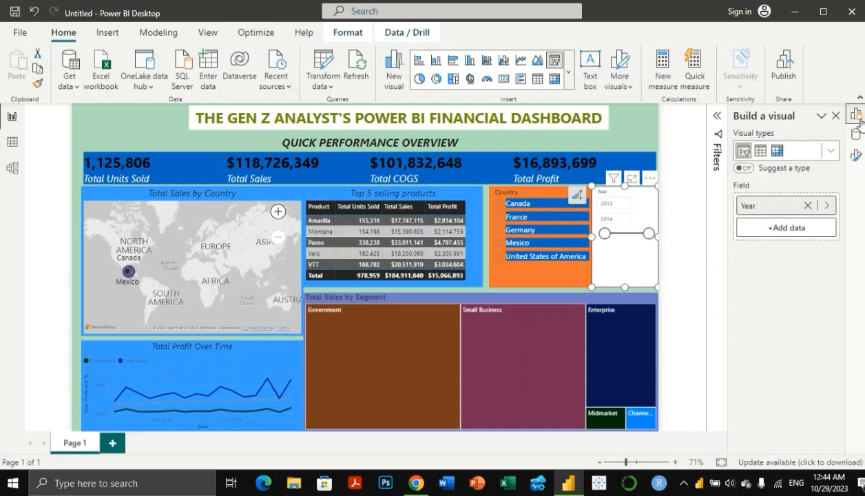
click(856, 154)
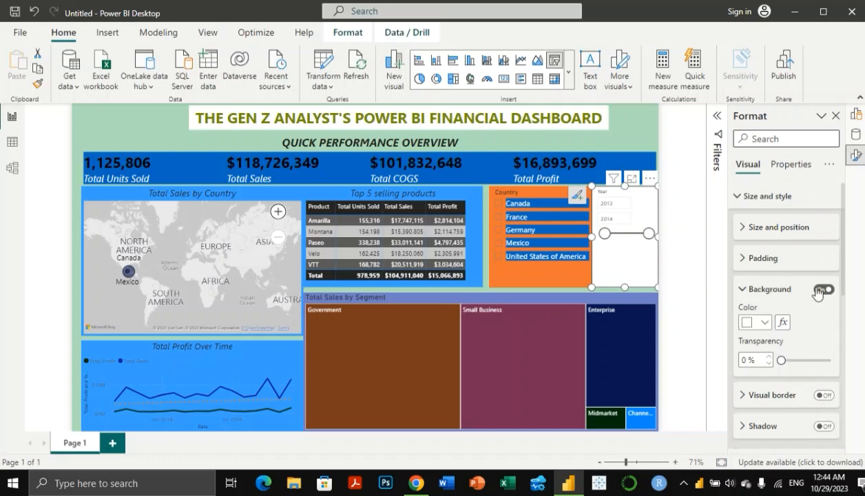
click(766, 324)
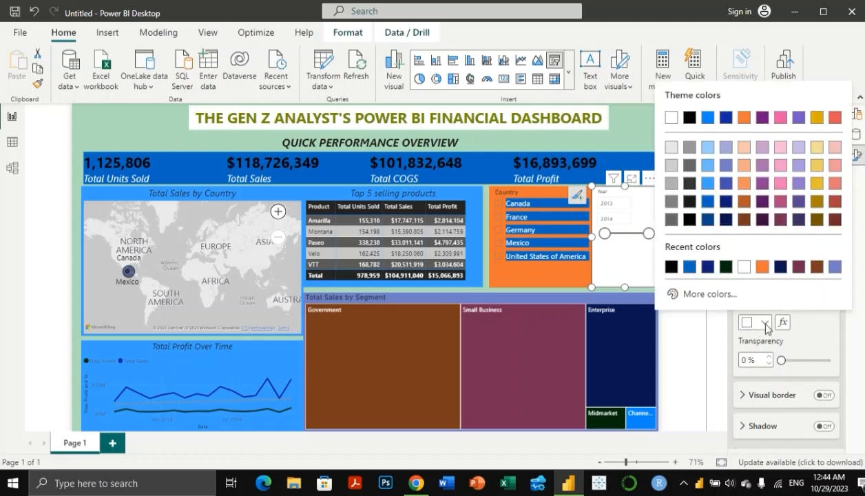
click(744, 219)
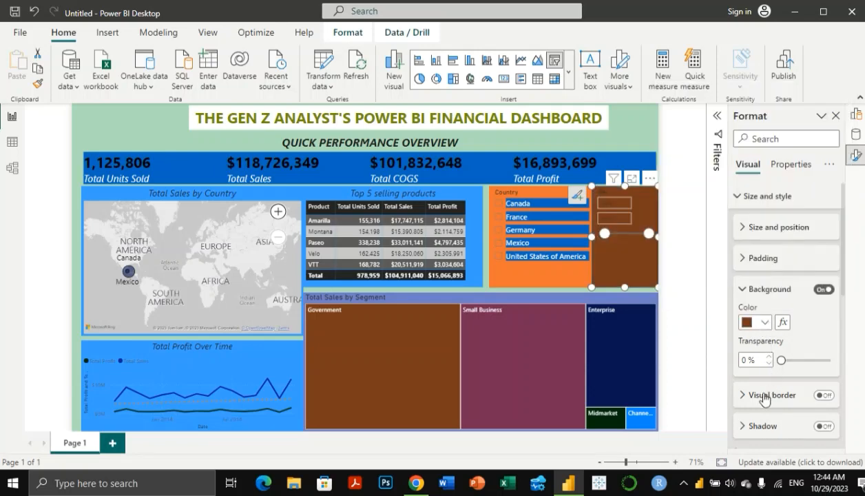
Step: Set the font color of the Year slicer's values to white, leaving its title off
scroll(771, 356, down, 5)
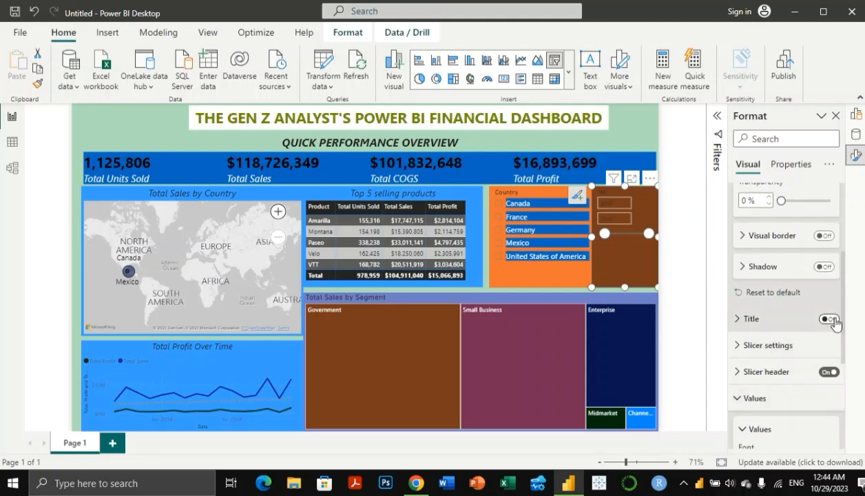
click(830, 320)
click(824, 320)
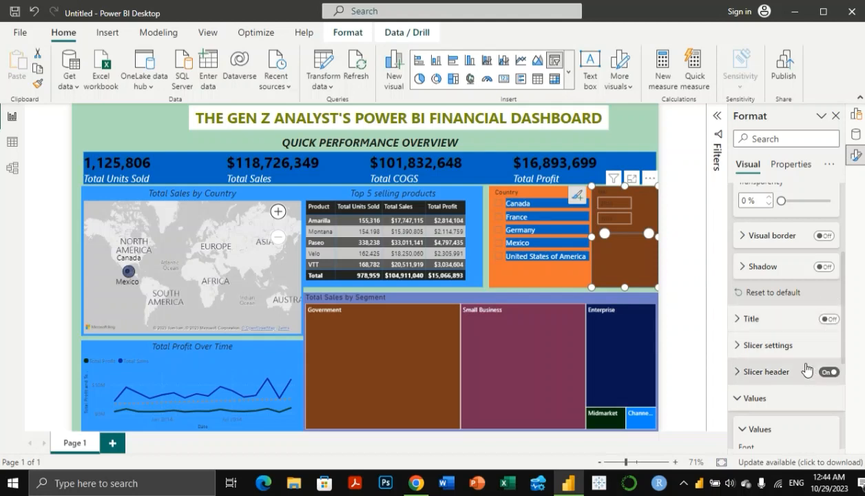
scroll(758, 350, down, 3)
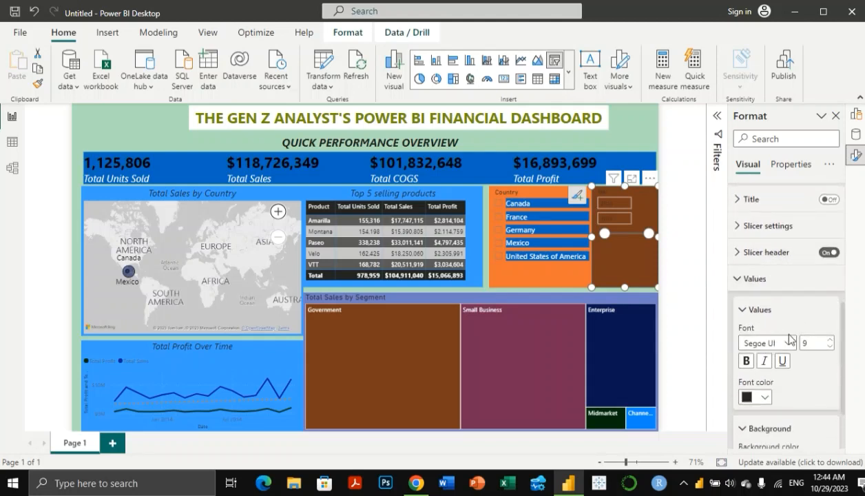
scroll(775, 375, down, 1)
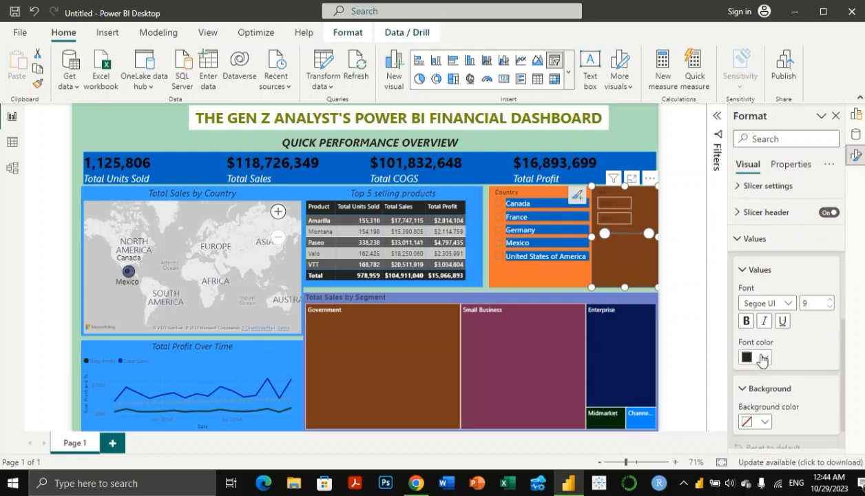
click(751, 356)
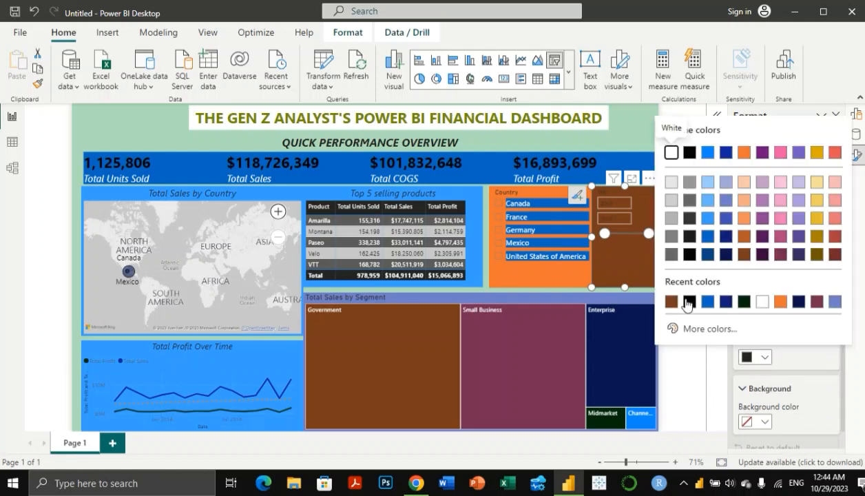
click(672, 153)
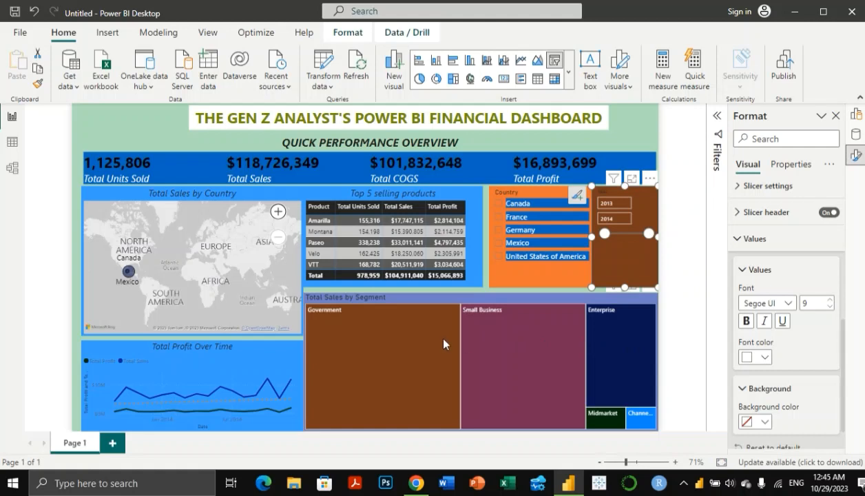
Step: Set the background of the Year slicer's values to the same medium blue as the Country slicer's values
scroll(774, 299, down, 1)
scroll(774, 298, up, 1)
scroll(774, 299, down, 1)
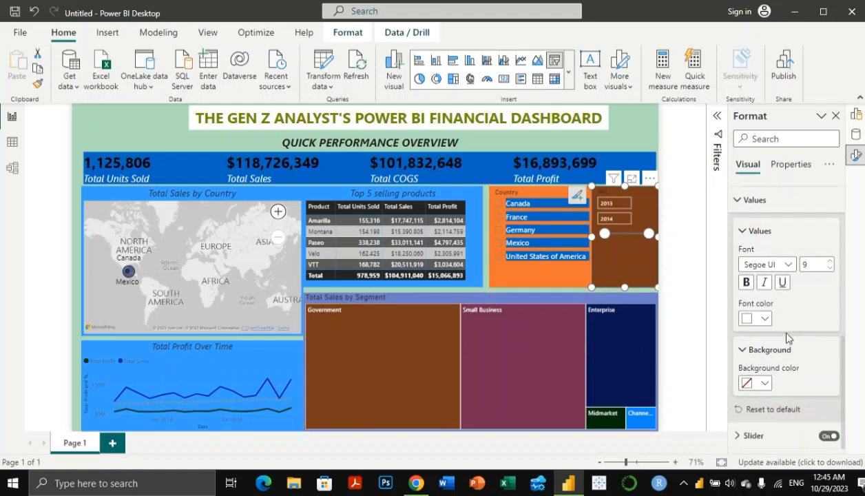
click(765, 384)
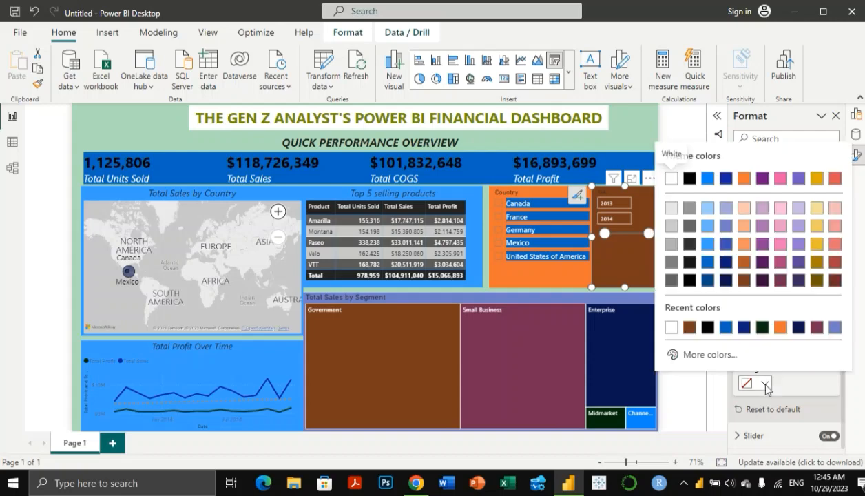
click(709, 262)
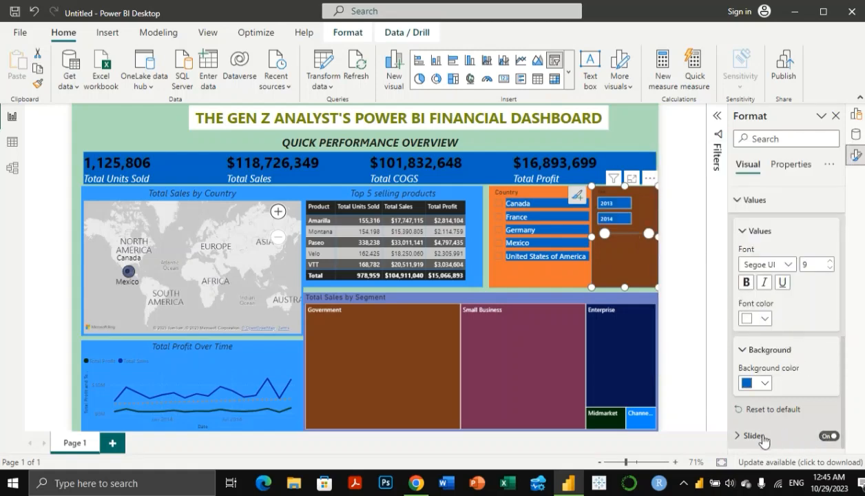
Step: Set the Year slicer's slider color to the darkest navy shade of the dark blue theme color
click(741, 439)
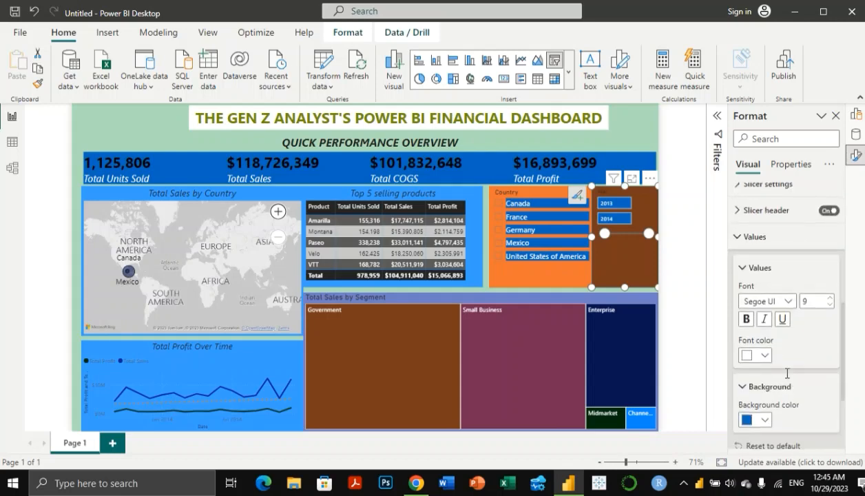
scroll(800, 332, down, 2)
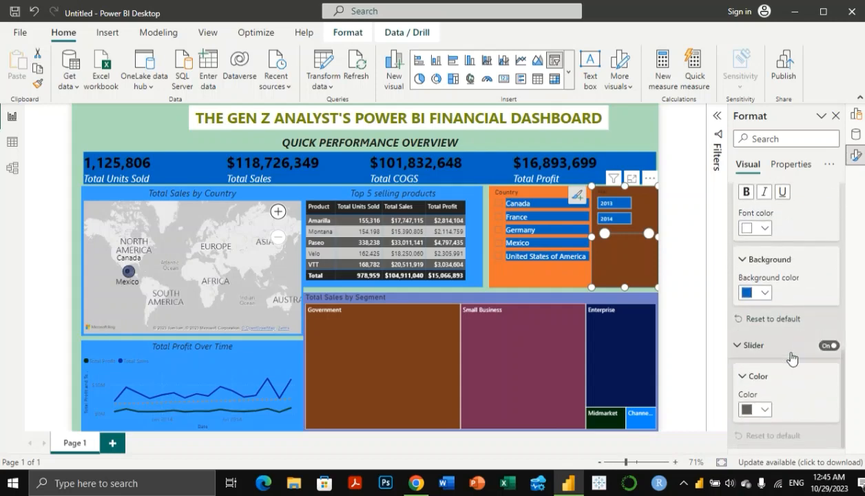
click(765, 411)
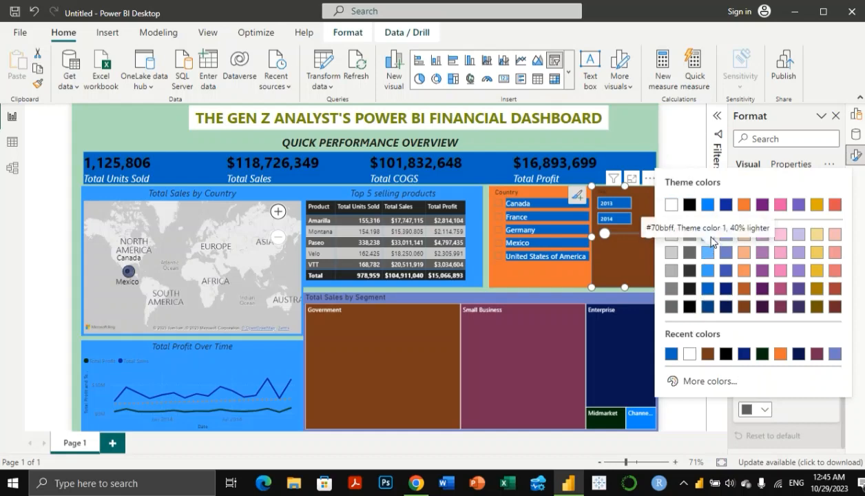
click(728, 308)
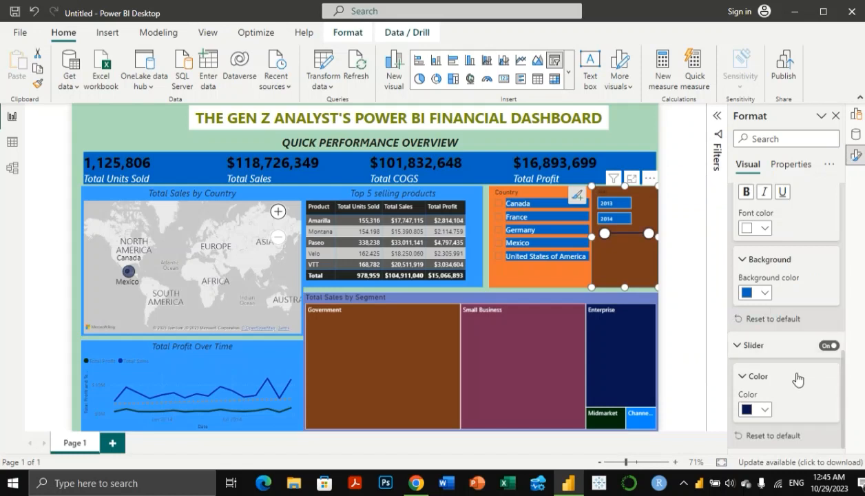
click(739, 346)
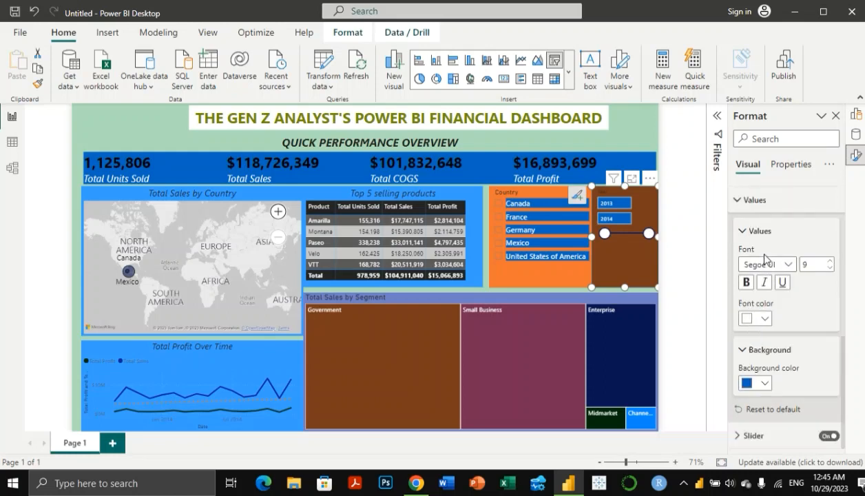
Step: Try the Tile style for the Year slicer in its slicer options
scroll(779, 248, up, 2)
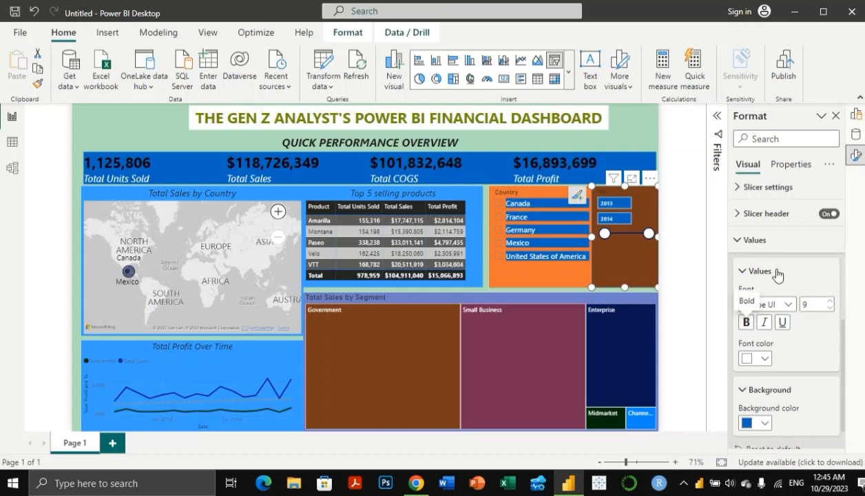
click(754, 240)
scroll(789, 255, up, 1)
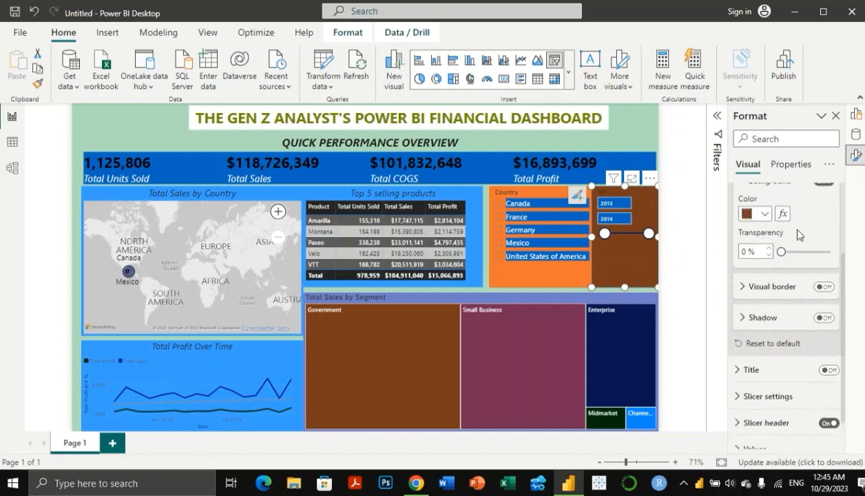
scroll(799, 270, up, 3)
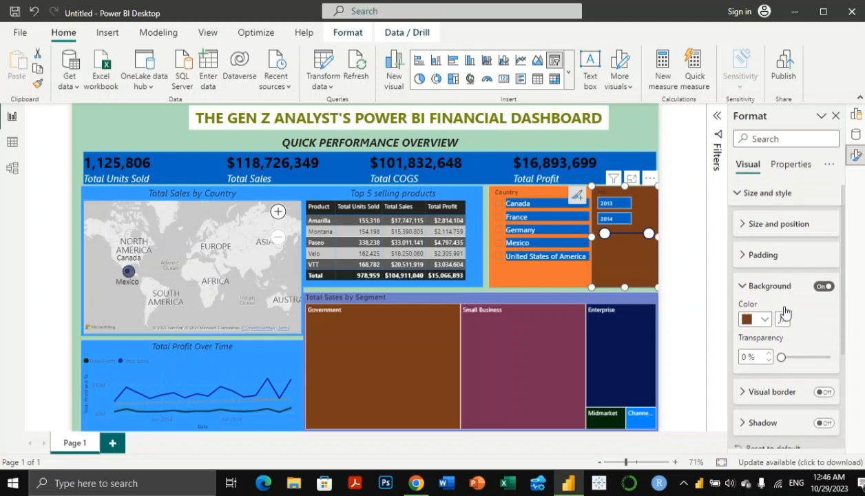
scroll(786, 312, down, 2)
scroll(785, 311, down, 1)
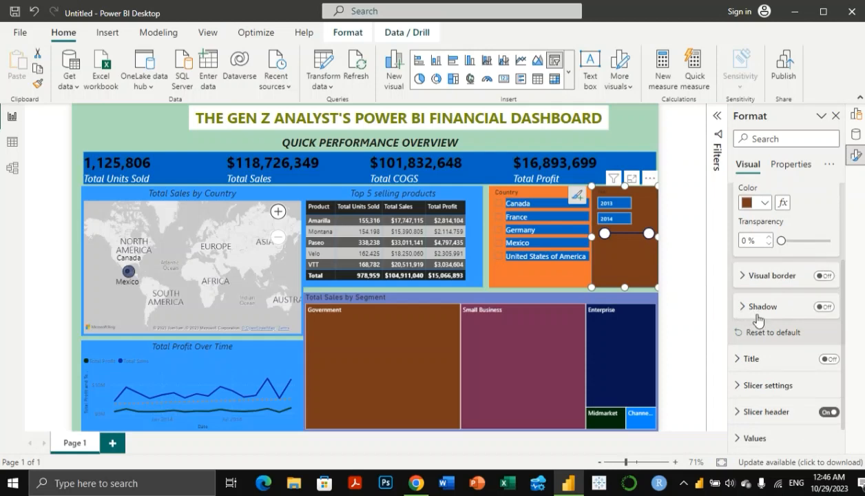
scroll(757, 319, down, 1)
click(736, 357)
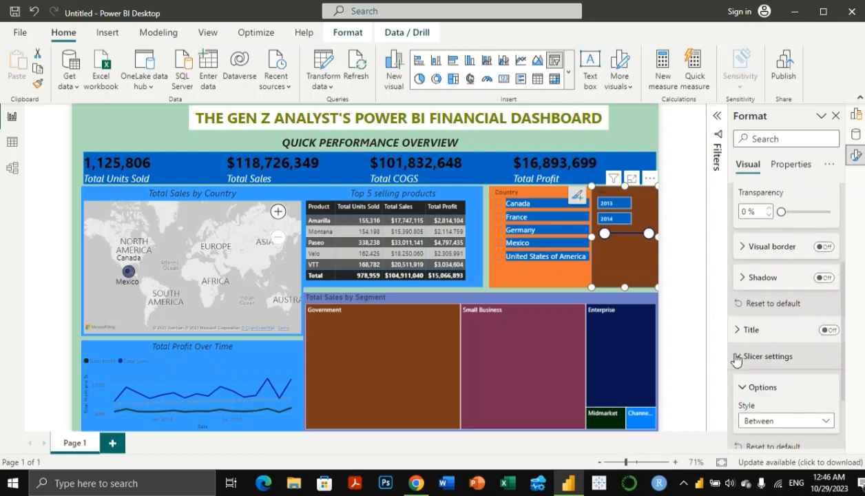
scroll(765, 356, down, 2)
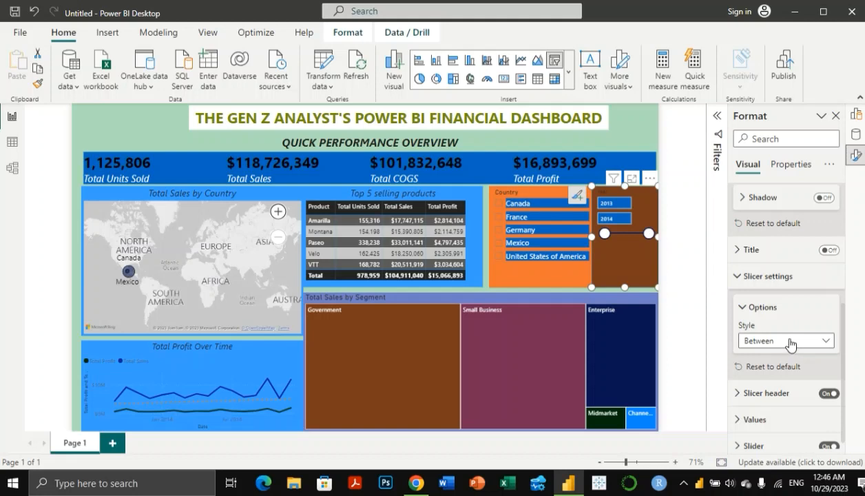
click(790, 342)
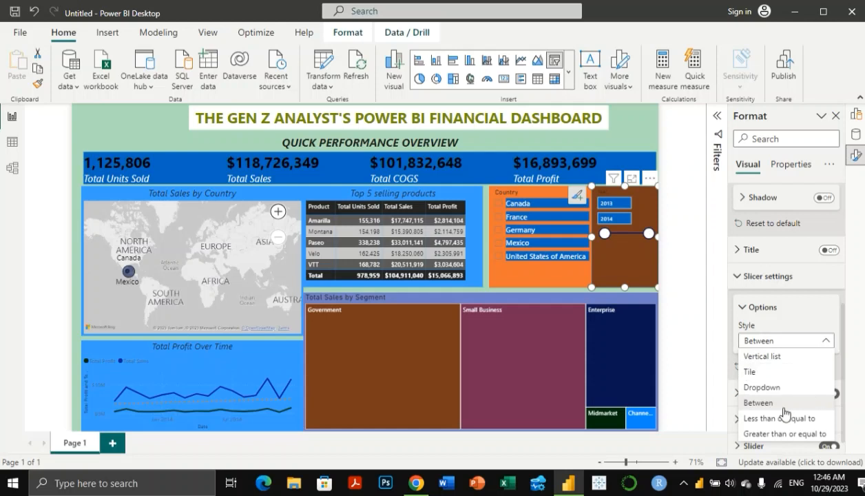
click(752, 372)
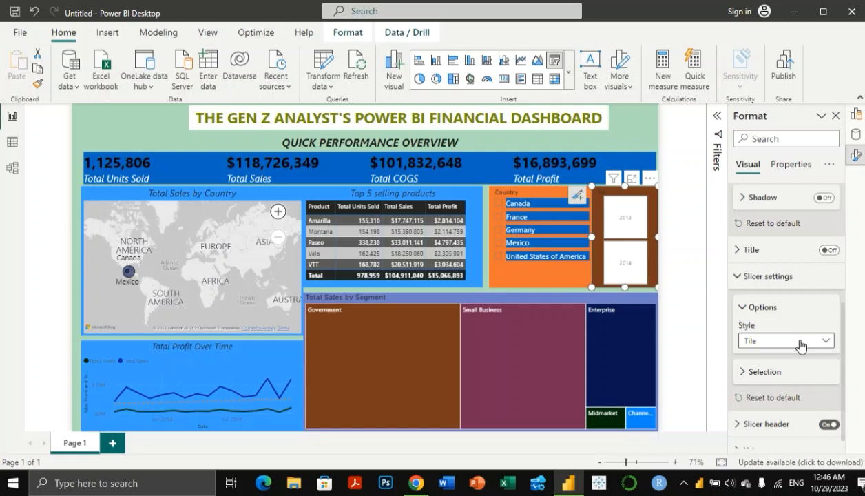
Step: Try the Dropdown style and the Vertical list style on the Year slicer
click(804, 345)
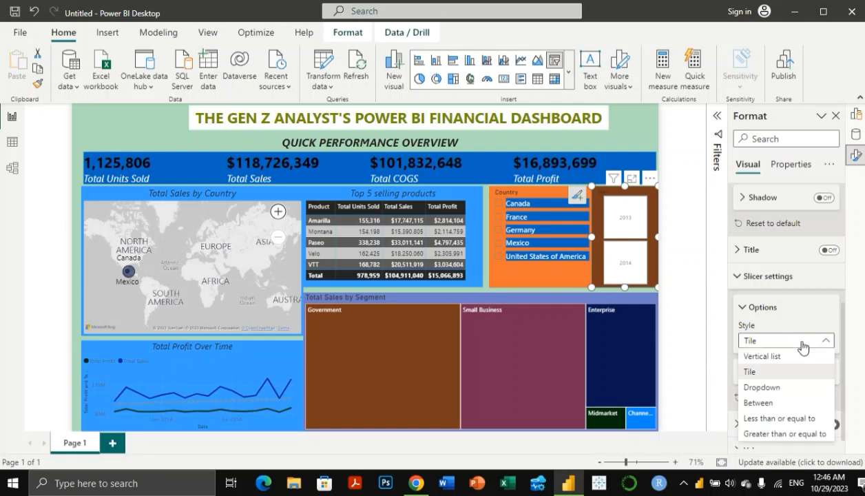
click(770, 388)
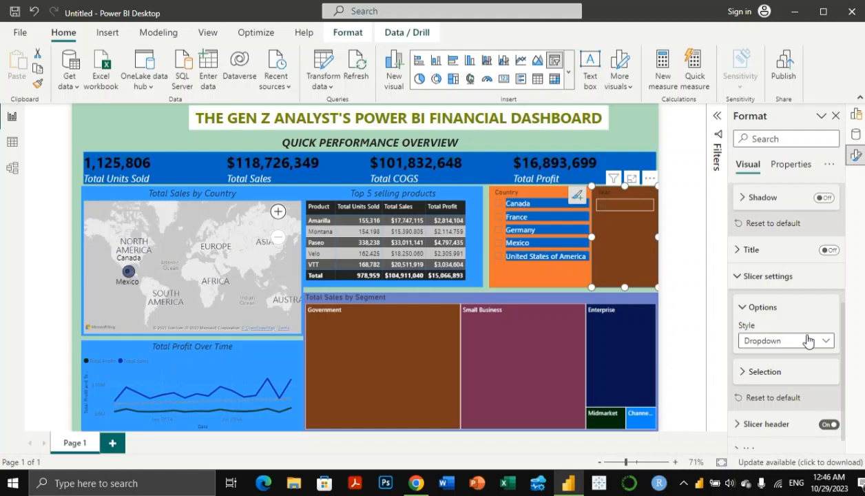
click(809, 341)
click(773, 358)
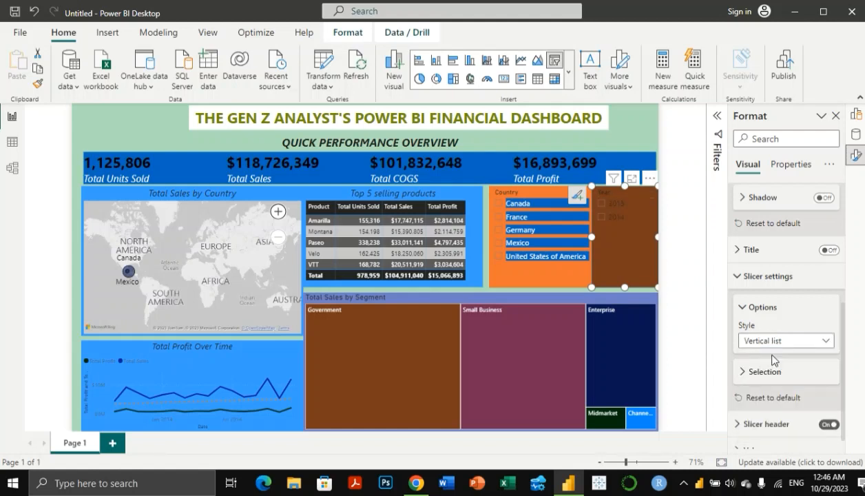
Step: Set the Year slicer's style back to Between and close its slicer settings
click(781, 340)
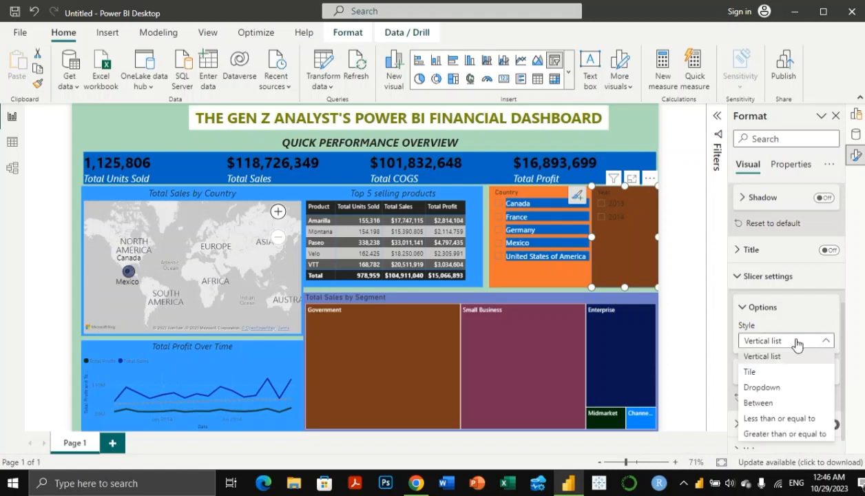
click(769, 403)
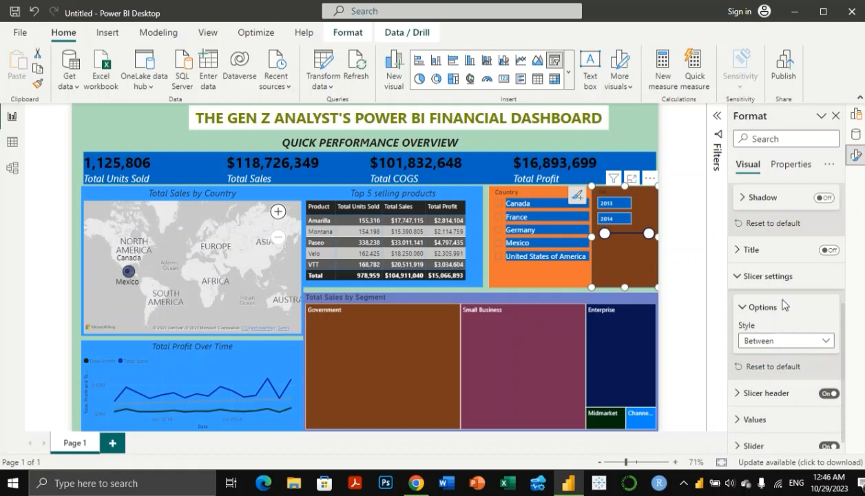
scroll(742, 324, down, 1)
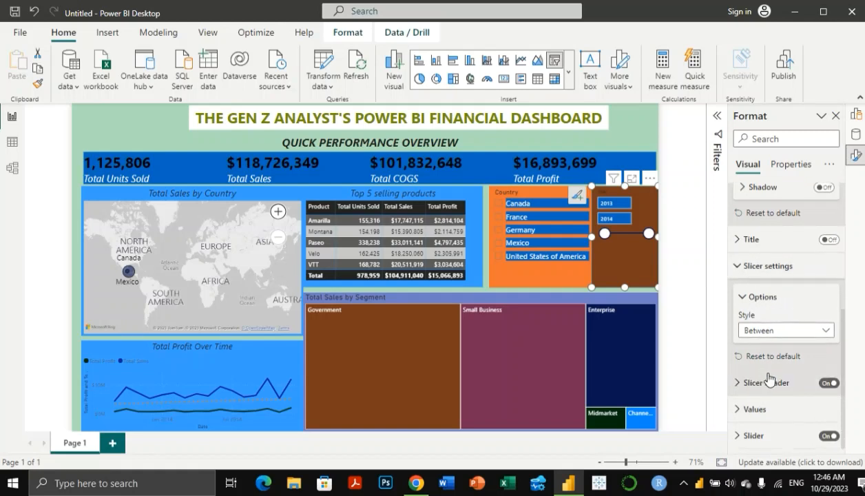
click(732, 265)
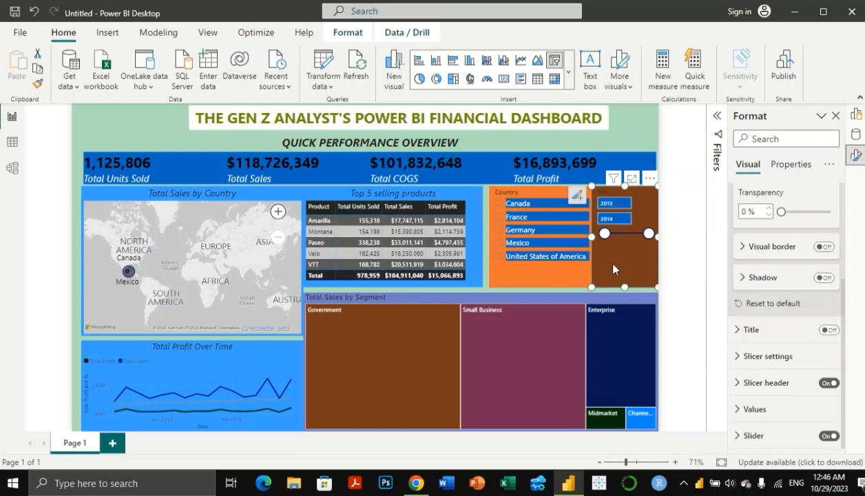
Step: Change the Year slicer's background to the base orange theme color, matching the Country slicer
right_click(612, 272)
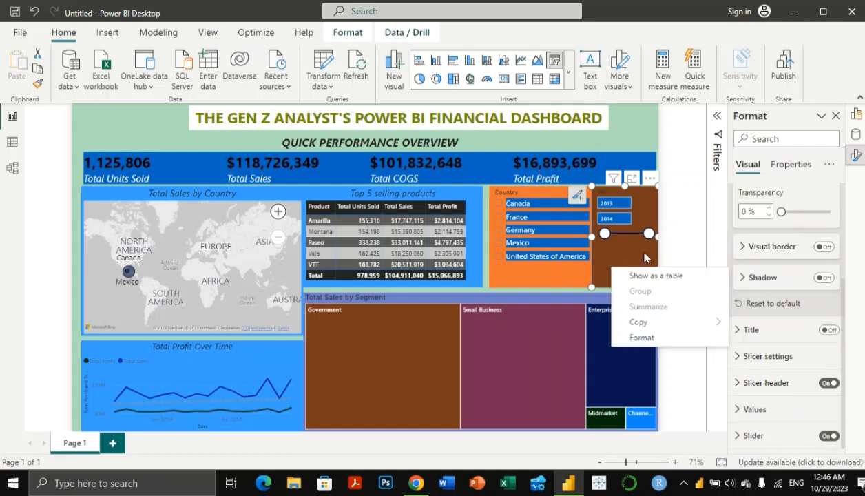
click(818, 287)
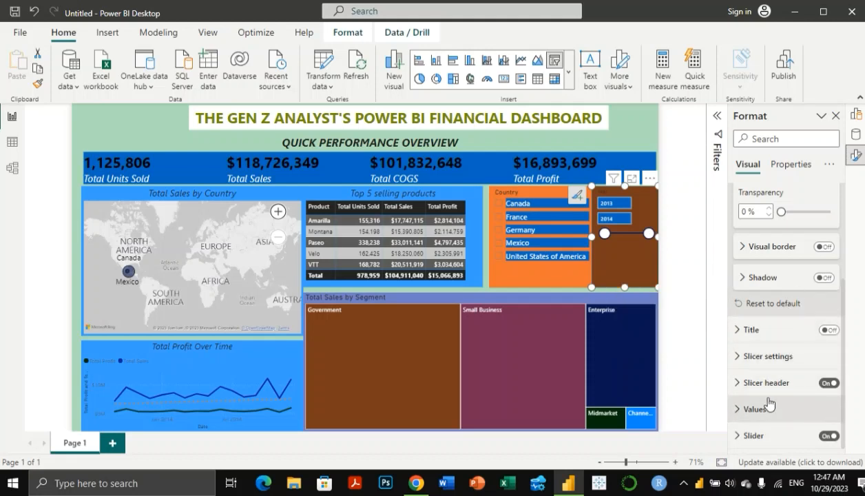
scroll(768, 262, up, 2)
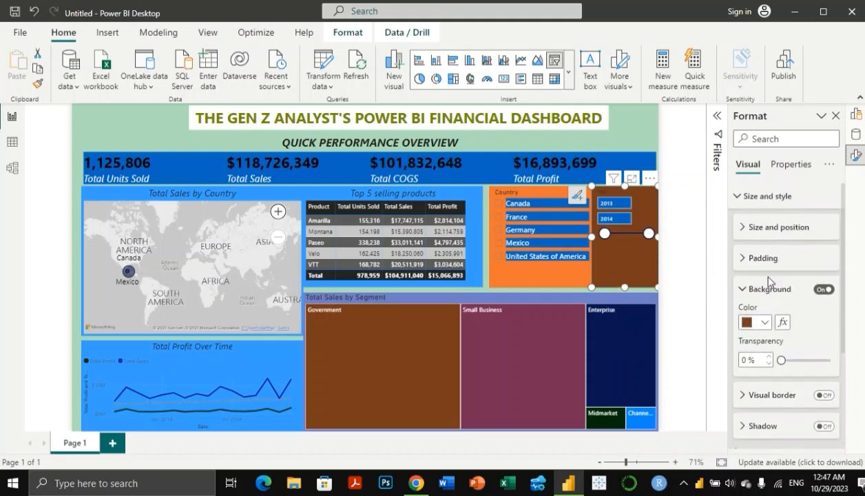
click(763, 322)
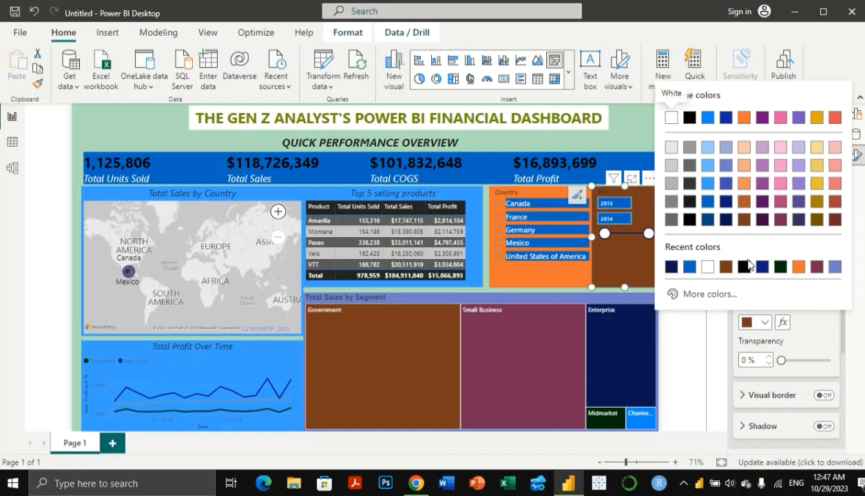
click(744, 118)
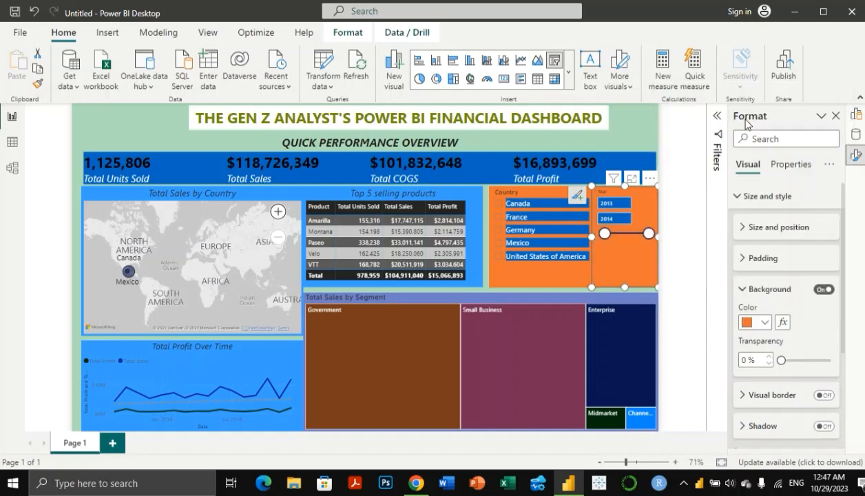
Step: Open a custom color for the Total Profit Over Time chart's background and switch its hue to green, #40FF80
mouse_move(538, 342)
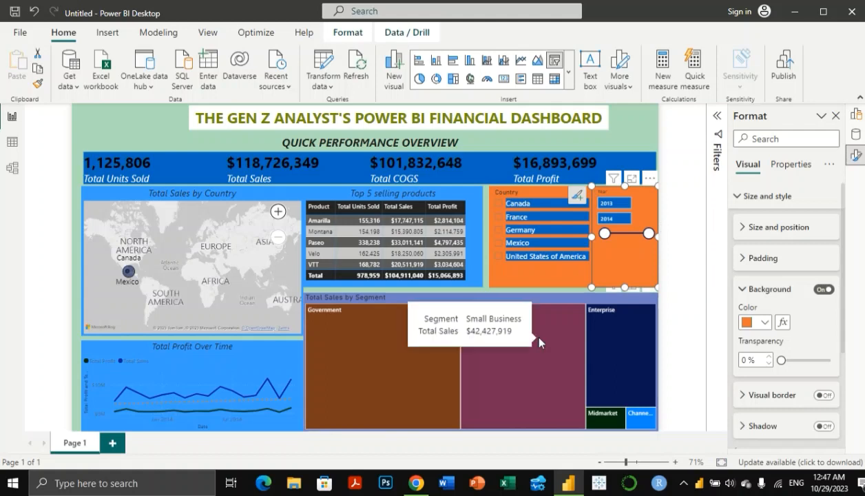
click(227, 372)
click(767, 324)
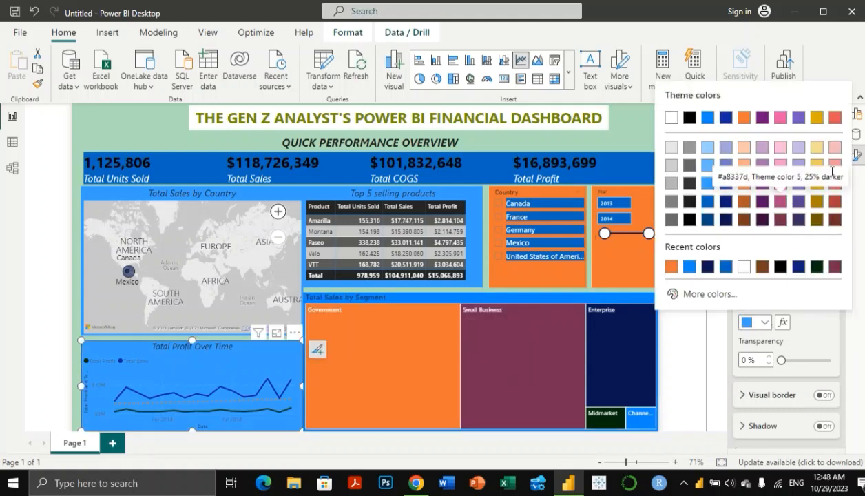
click(705, 295)
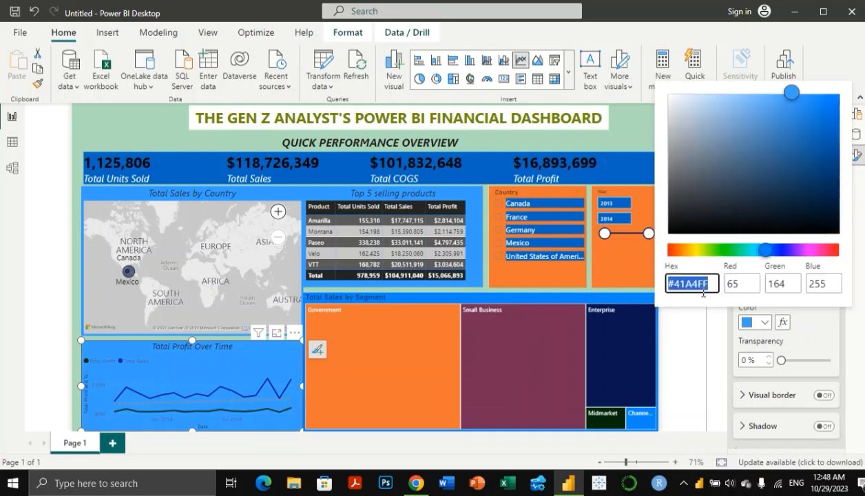
click(736, 250)
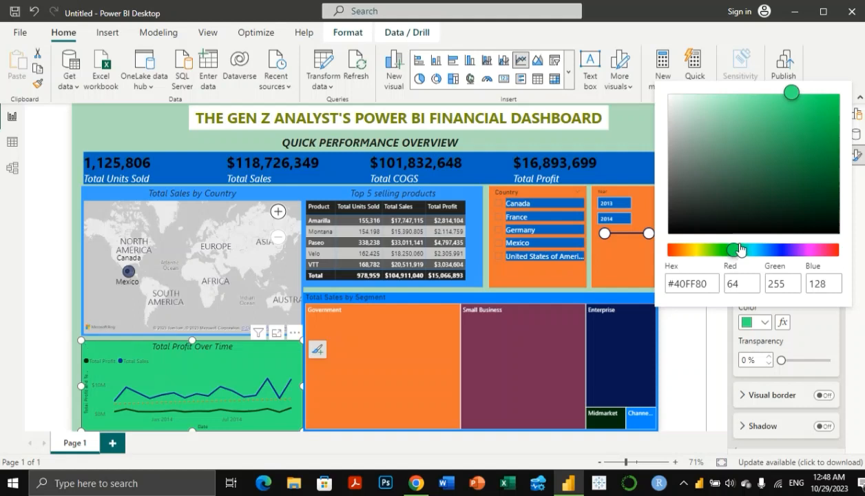
Step: Try very dark, medium and greyish green shades as the Total Profit Over Time chart's background
click(814, 217)
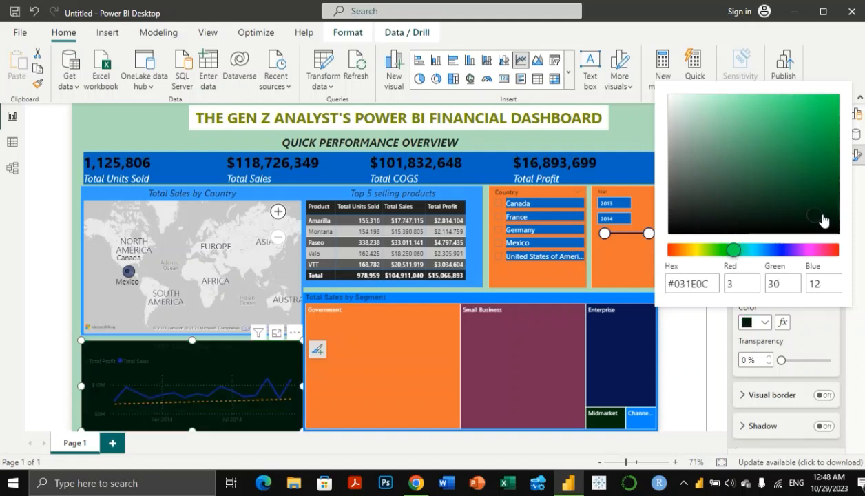
click(817, 200)
click(806, 208)
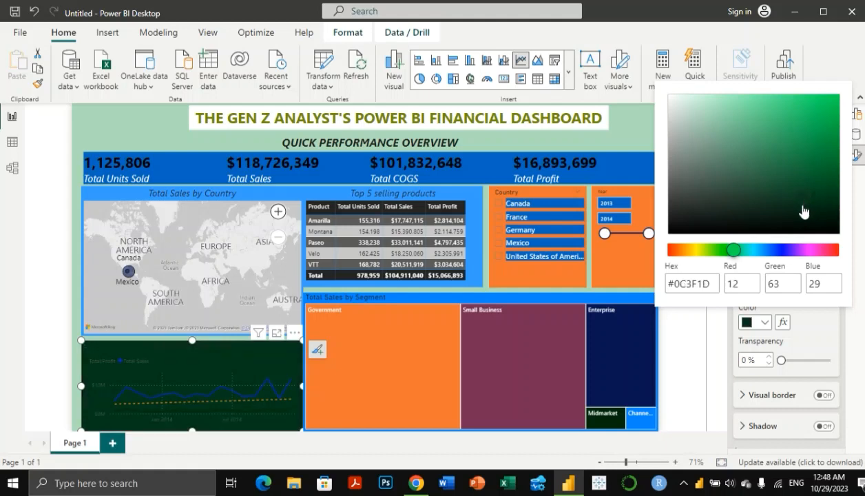
click(786, 174)
click(771, 120)
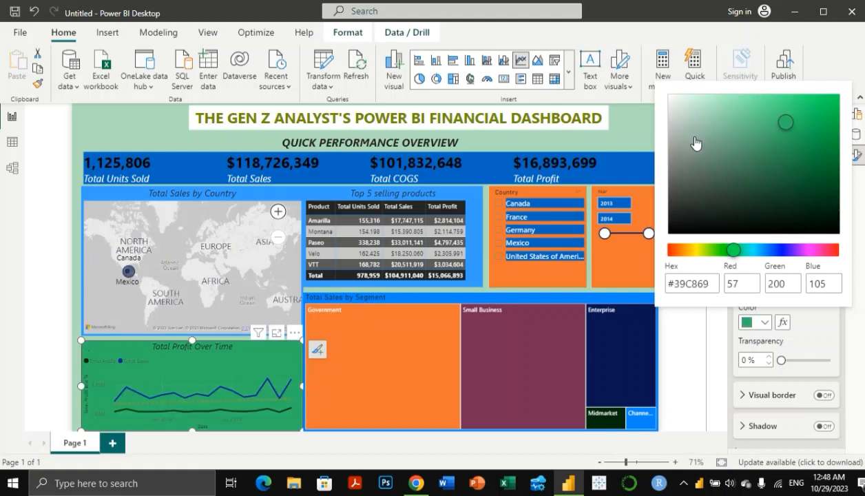
click(690, 135)
click(693, 157)
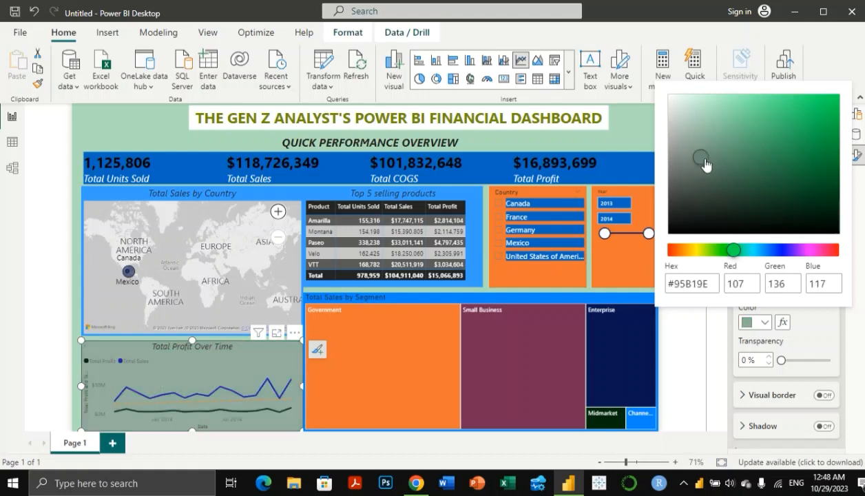
click(716, 138)
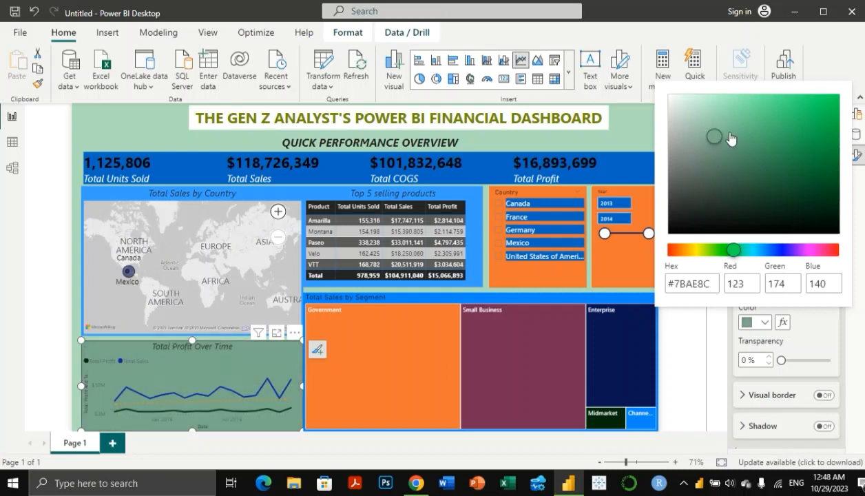
click(725, 142)
click(728, 153)
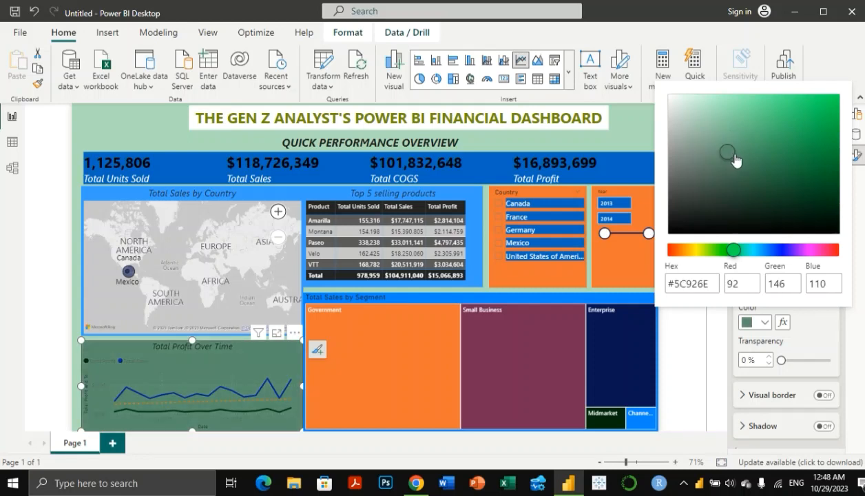
click(740, 138)
click(743, 148)
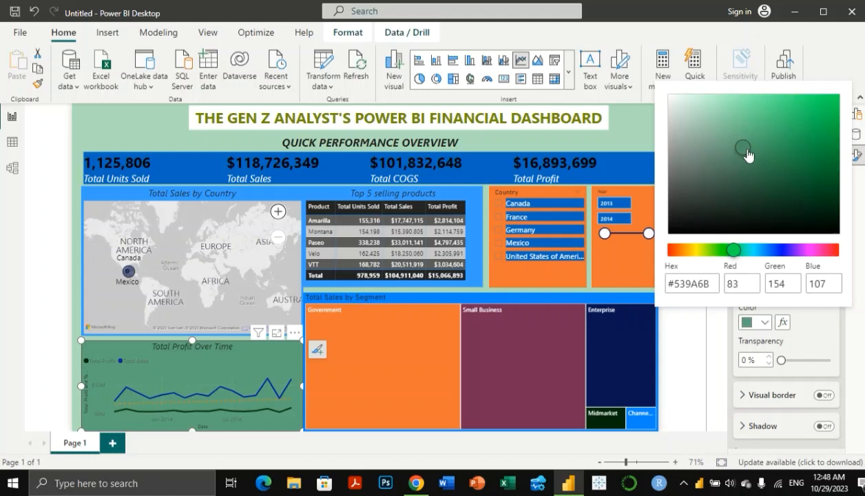
click(744, 157)
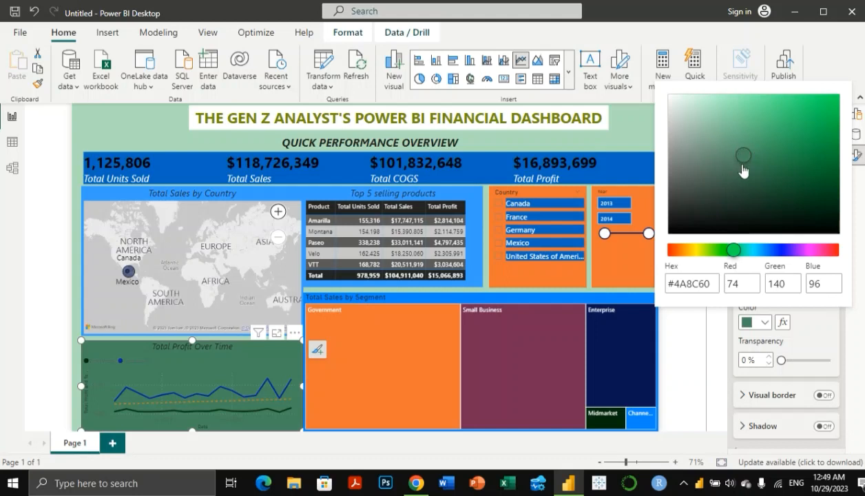
click(740, 163)
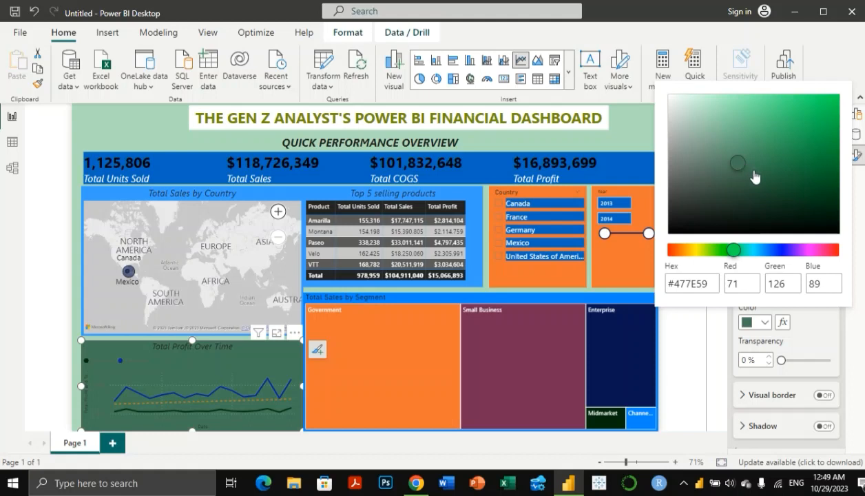
Step: Lighten the profit chart's background to the soft green #84CB9C and close the color picker
click(740, 141)
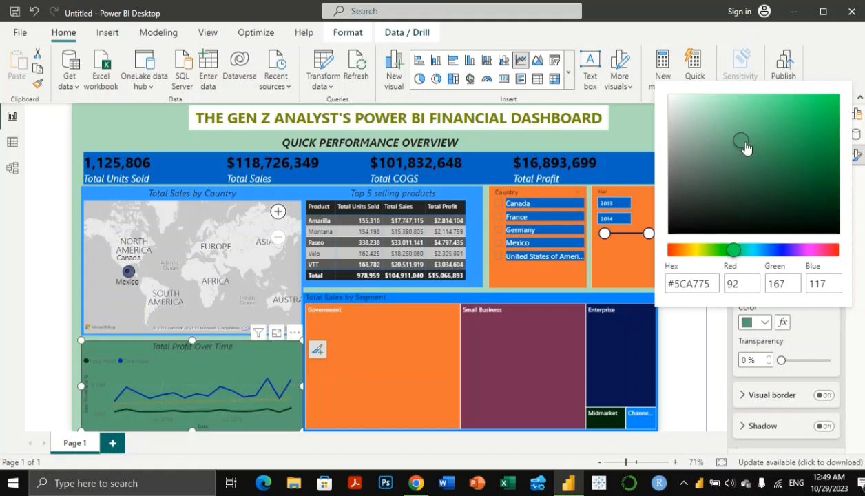
click(745, 144)
click(732, 124)
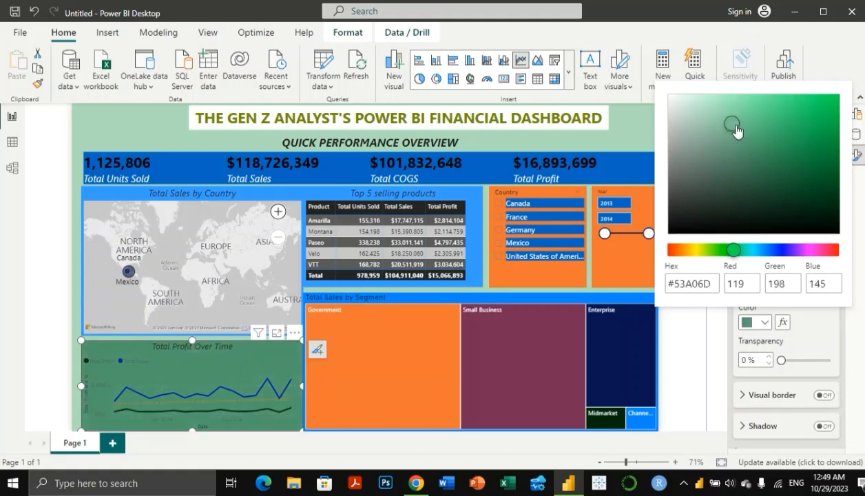
click(728, 141)
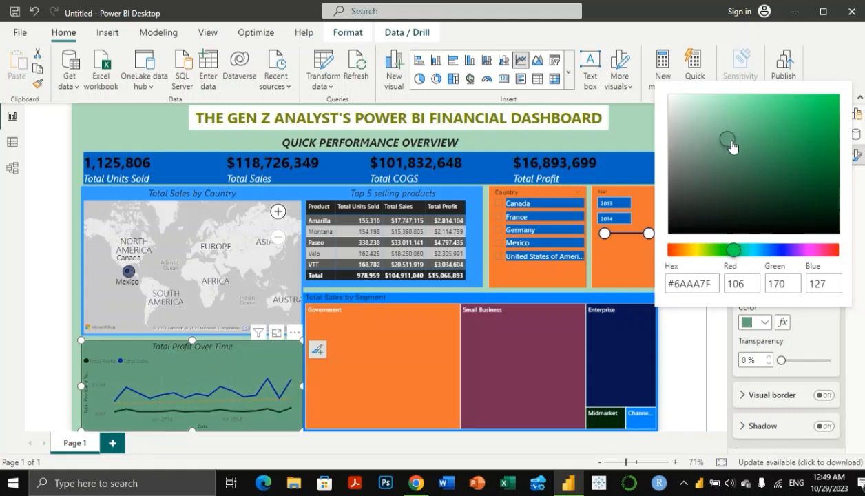
click(725, 124)
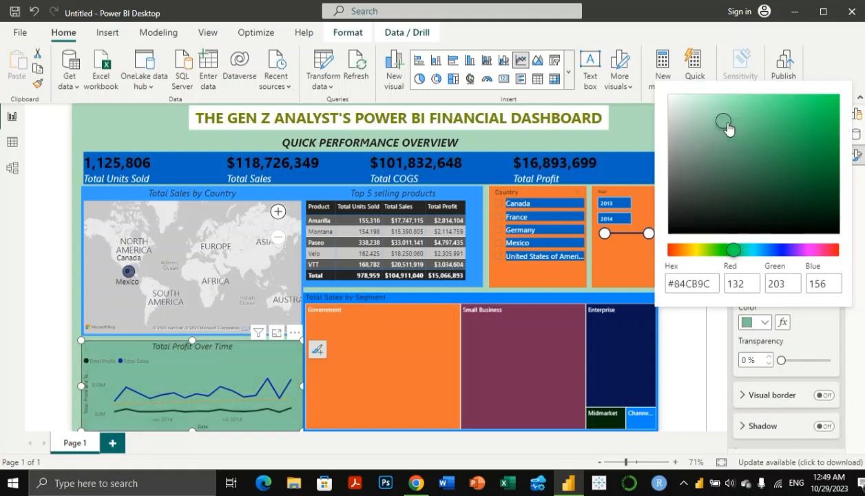
click(853, 325)
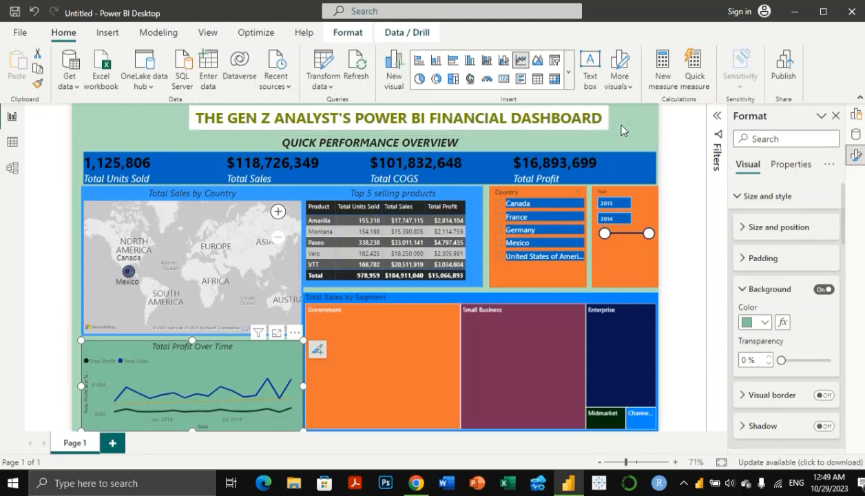
Step: Shorten the KPI card visual slightly from its lower edge so it clears the visuals below, and deselect it
click(610, 166)
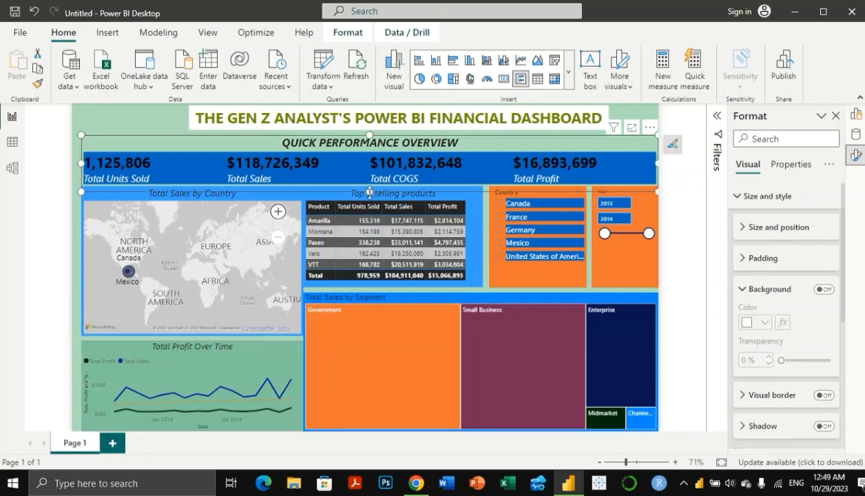
drag(370, 192, 371, 184)
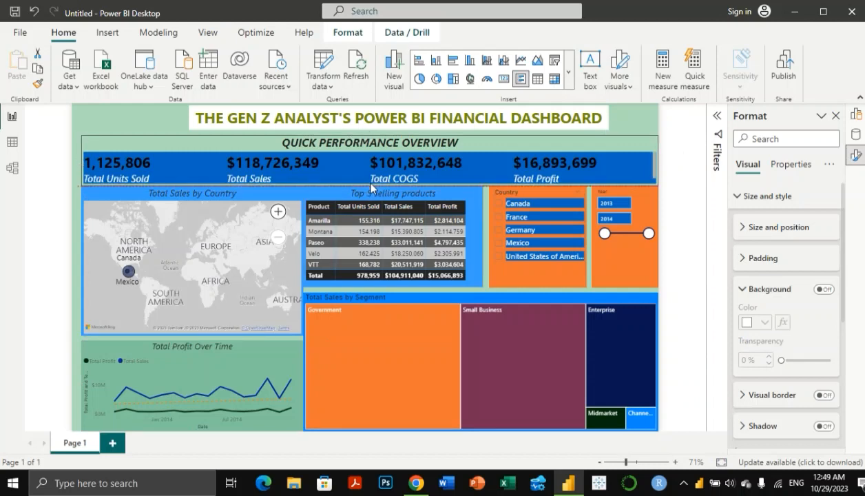
click(660, 165)
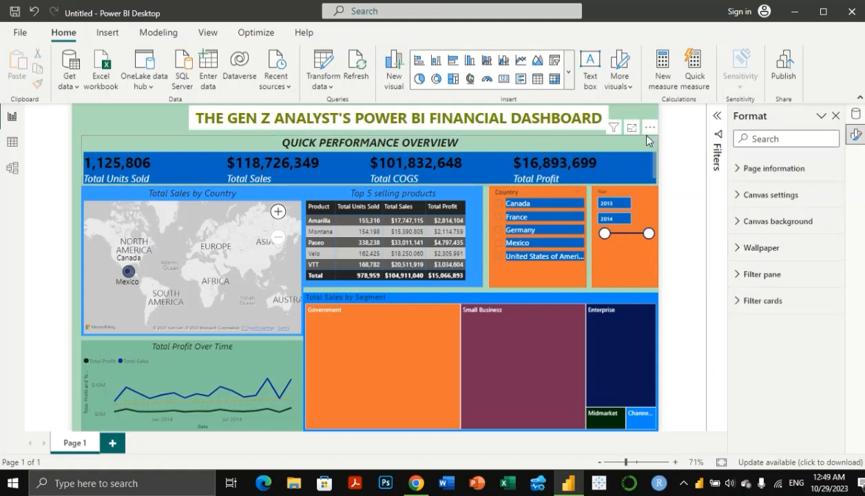
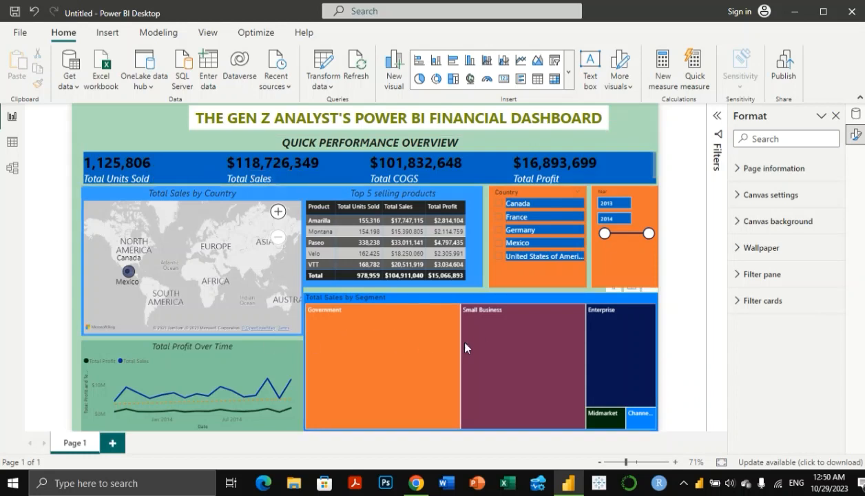
Step: Turn on data labels for the Total Sales by Segment treemap
click(538, 296)
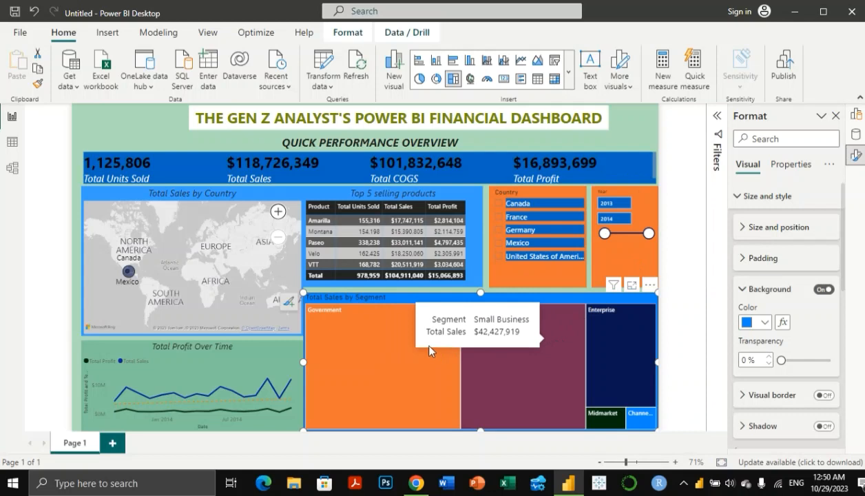
mouse_move(364, 353)
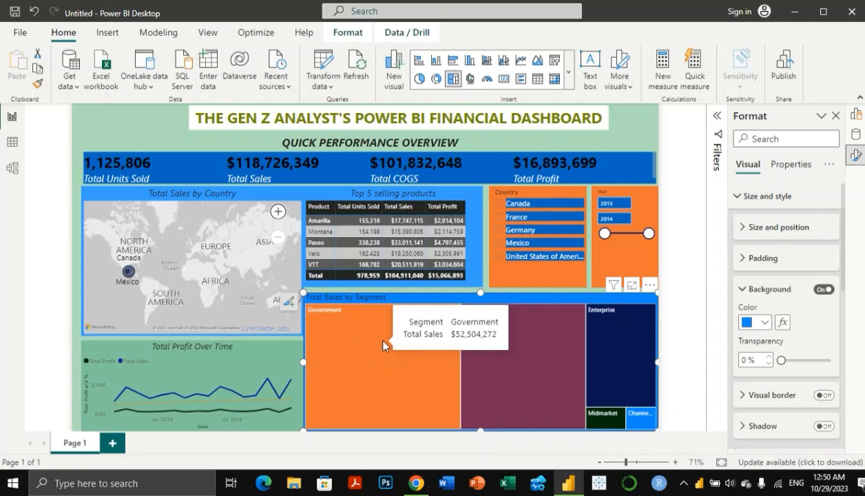
scroll(792, 358, down, 5)
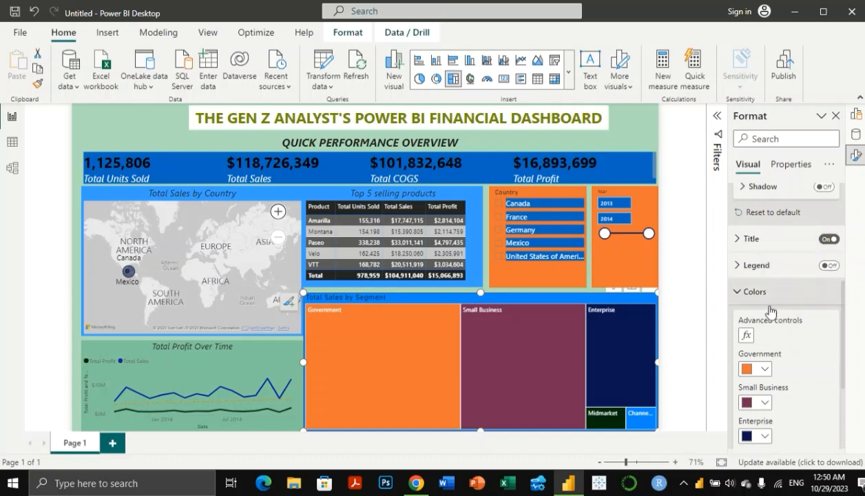
scroll(789, 358, down, 4)
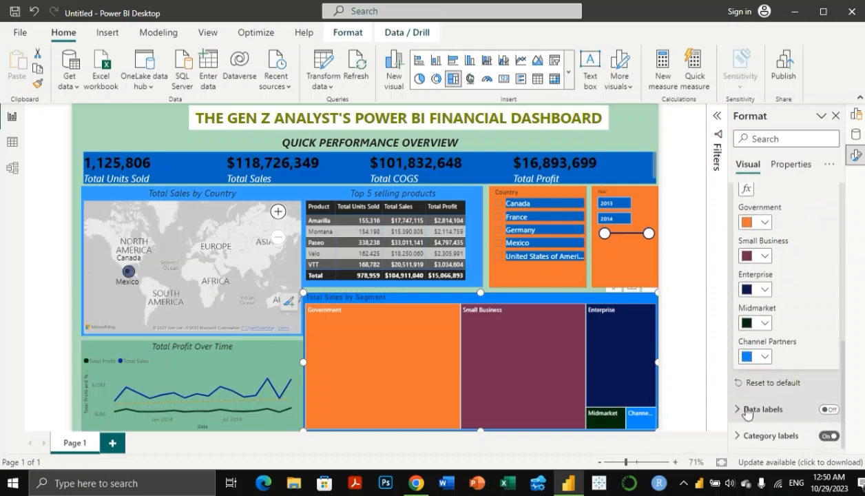
click(831, 410)
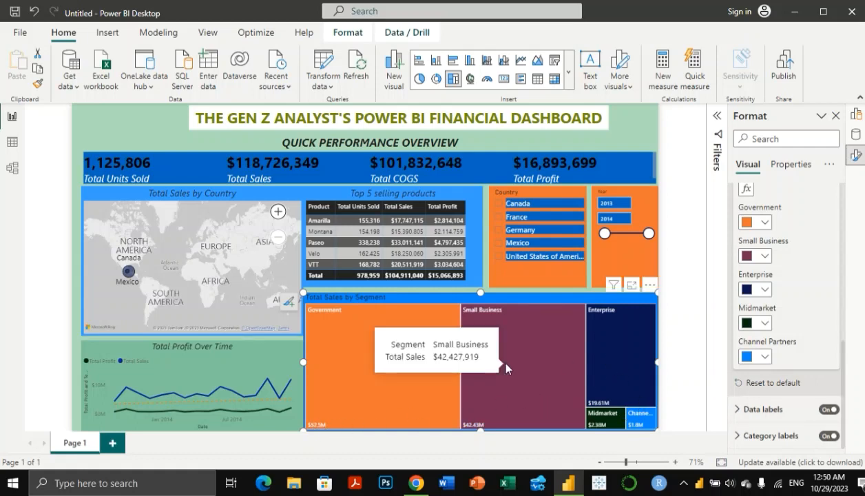
Step: Set the font size of the treemap's data label values to 15
click(739, 412)
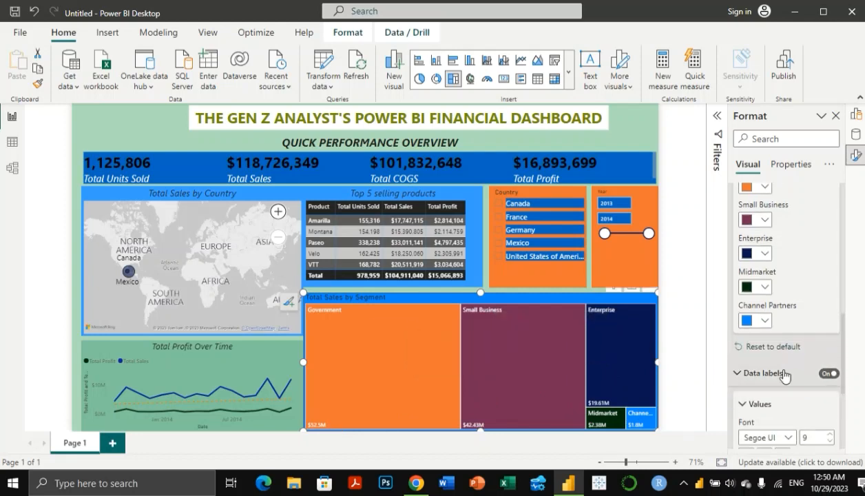
scroll(744, 396, down, 1)
double_click(809, 394)
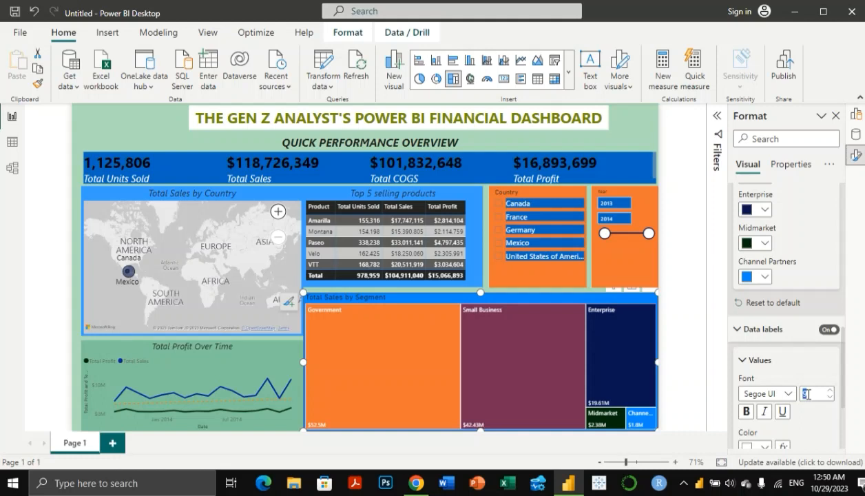
text(16)
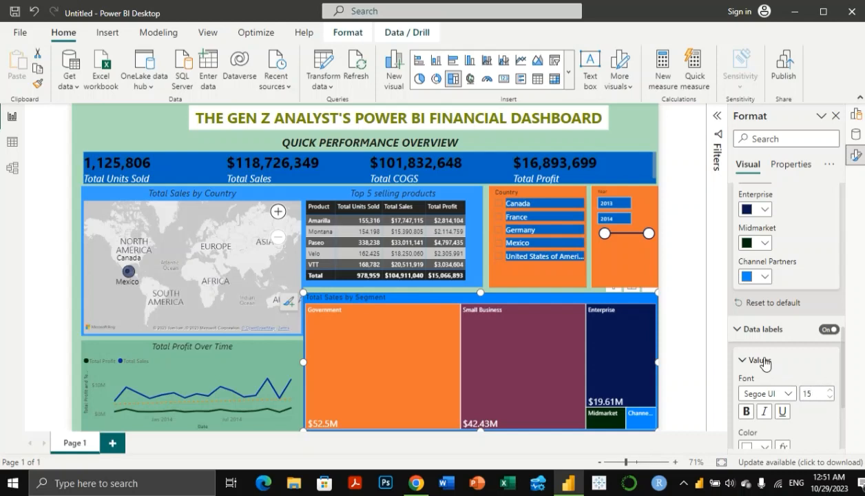
Step: Set the font size of the treemap's category label values to 15
scroll(765, 336, down, 4)
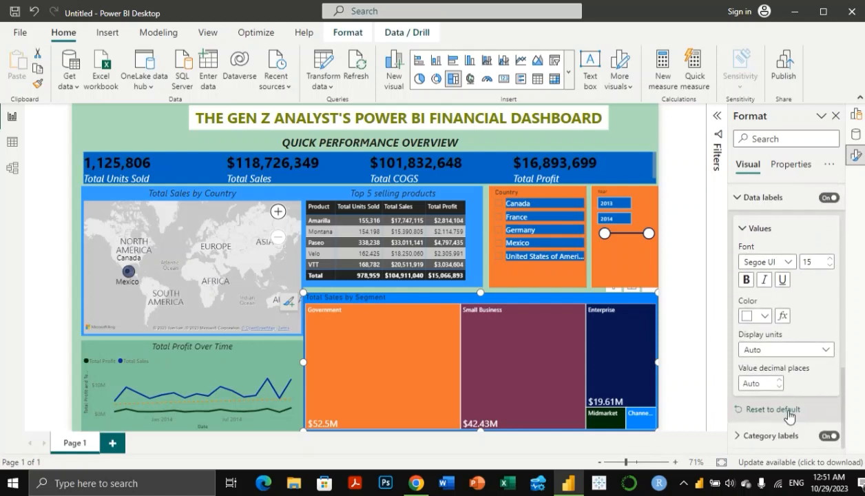
click(748, 436)
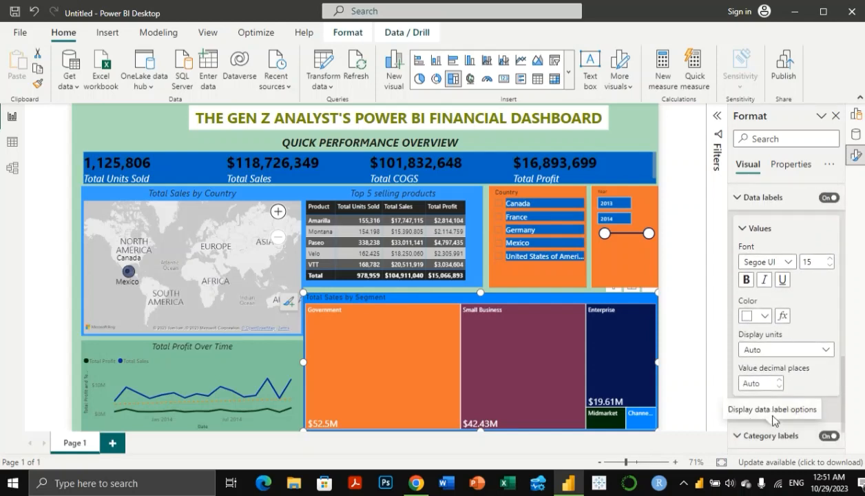
scroll(788, 425, down, 2)
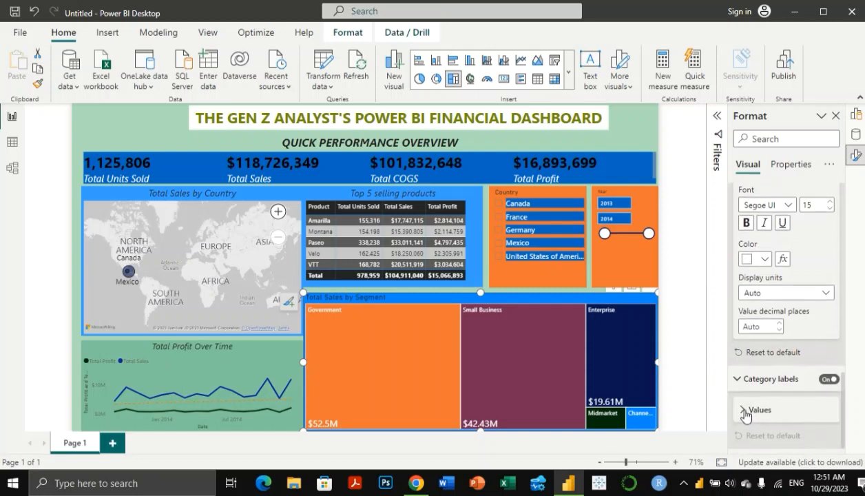
click(744, 412)
scroll(814, 396, down, 2)
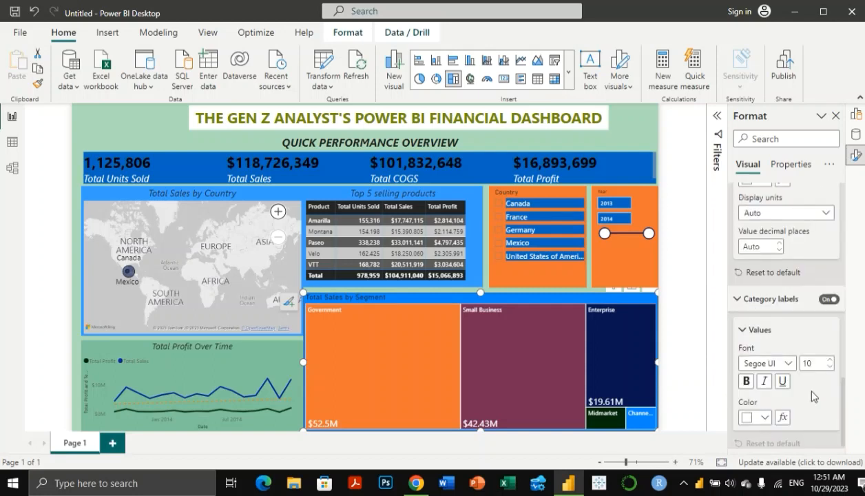
scroll(813, 396, up, 1)
double_click(811, 398)
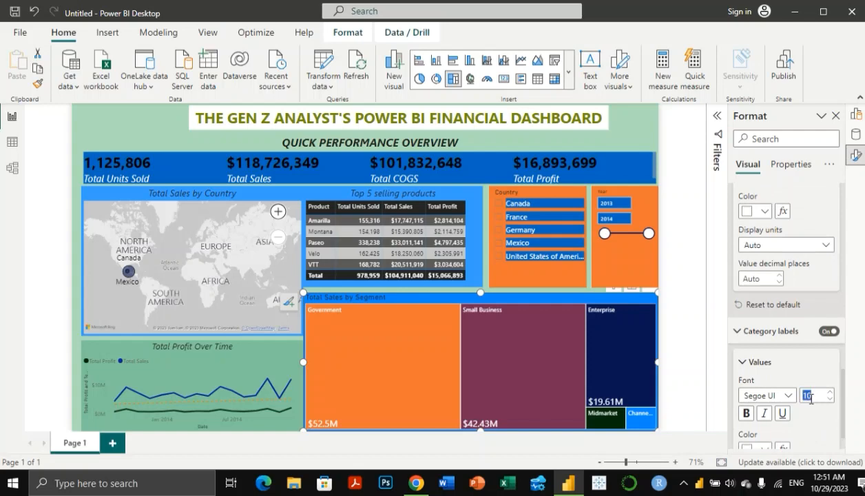
text(15)
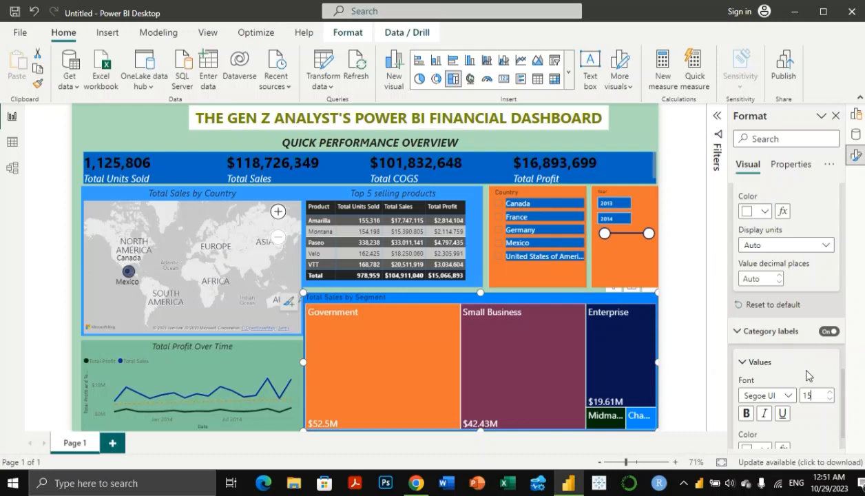
Step: Try bold formatting on the treemap's category labels, revert it, and deselect the treemap
scroll(803, 358, down, 1)
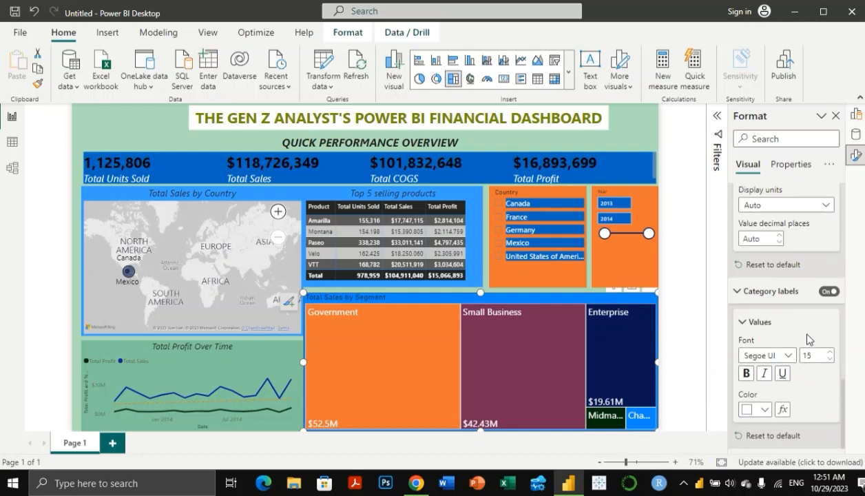
click(749, 374)
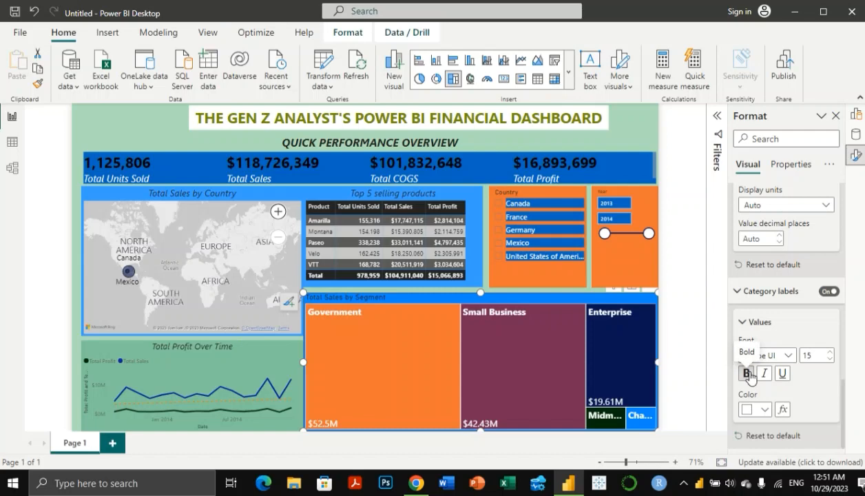
click(748, 374)
scroll(802, 295, up, 1)
scroll(803, 295, up, 2)
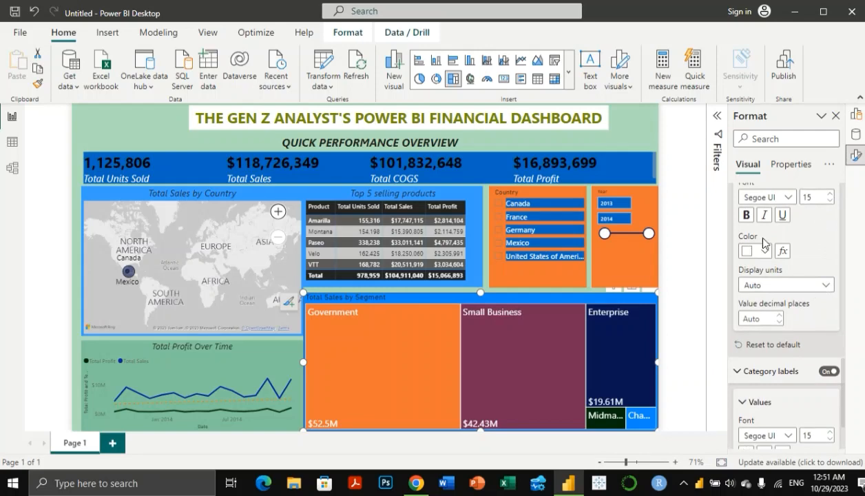
click(665, 259)
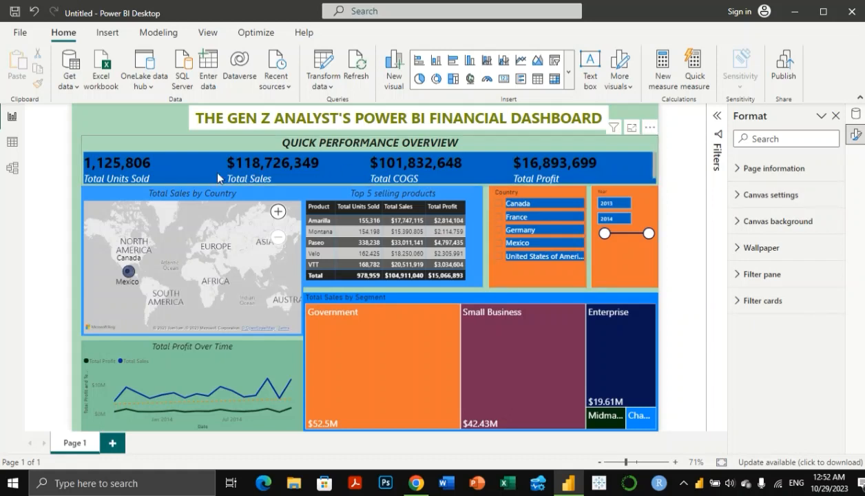
Step: Select the Quick Performance Overview KPI card visual for further adjustment
click(82, 163)
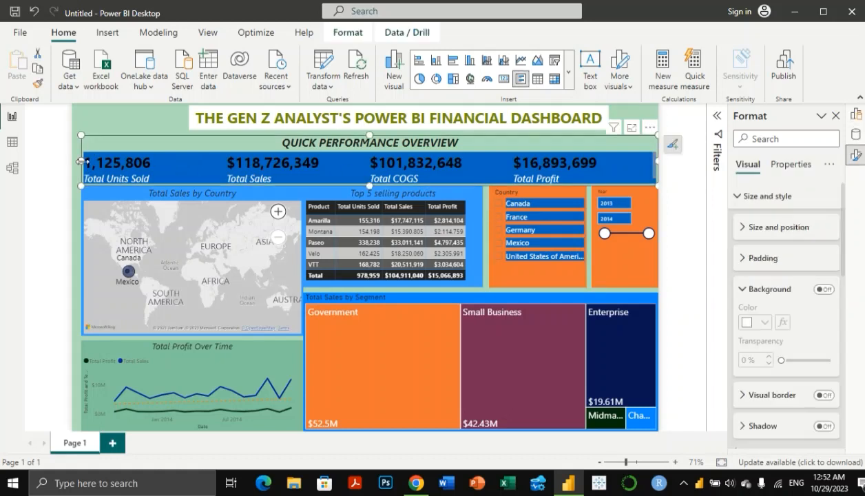